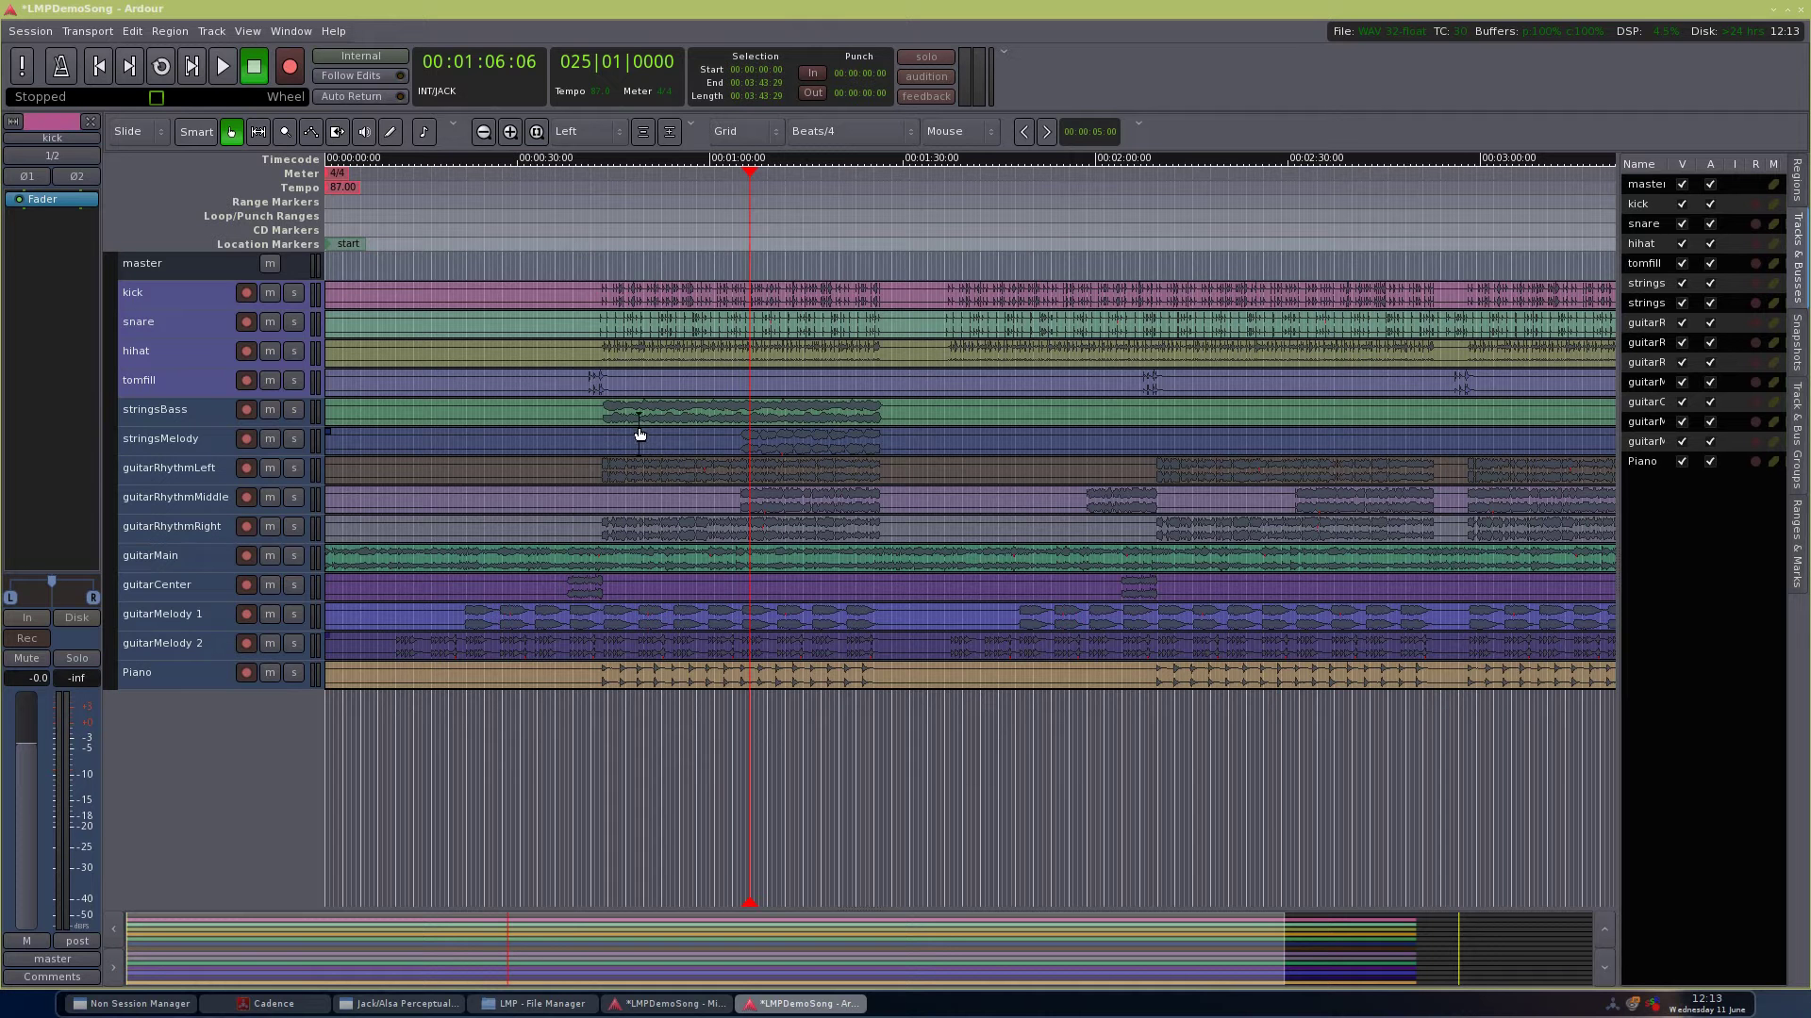
Step: Fit the whole song in view and lower the master fader to about -24.9 dB in the mixer
left_click(557, 202)
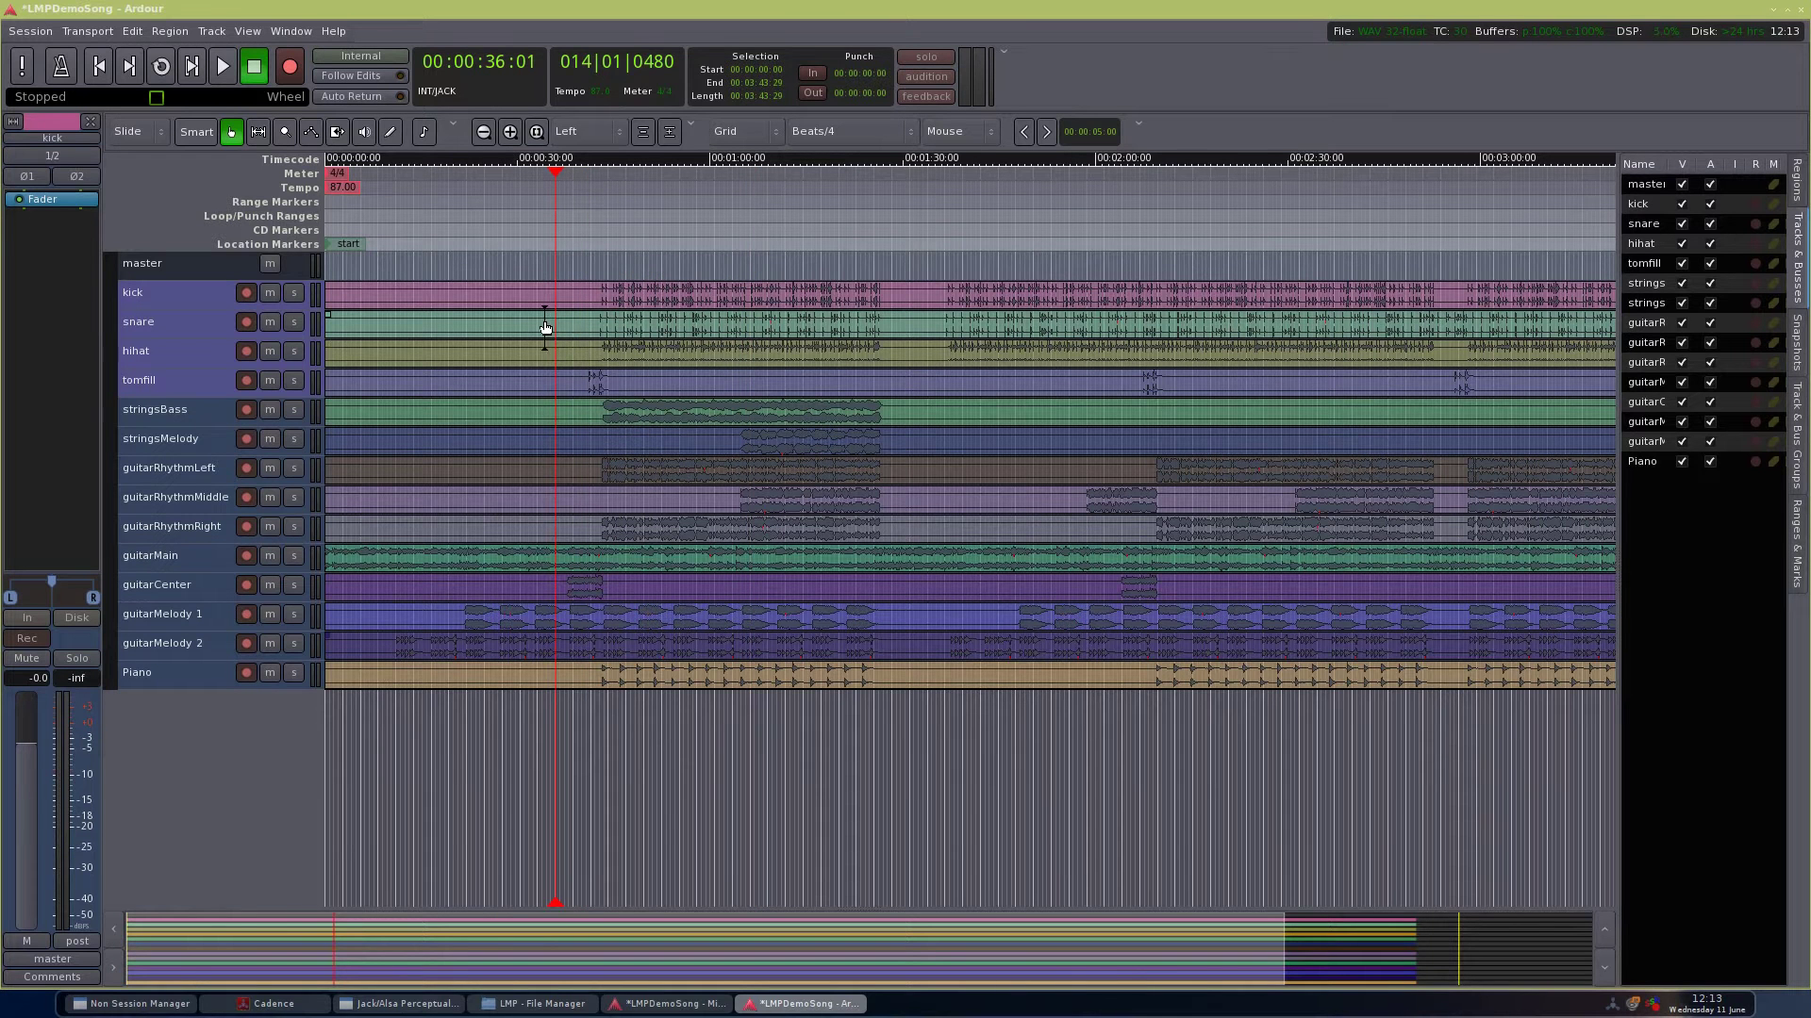
key("minus")
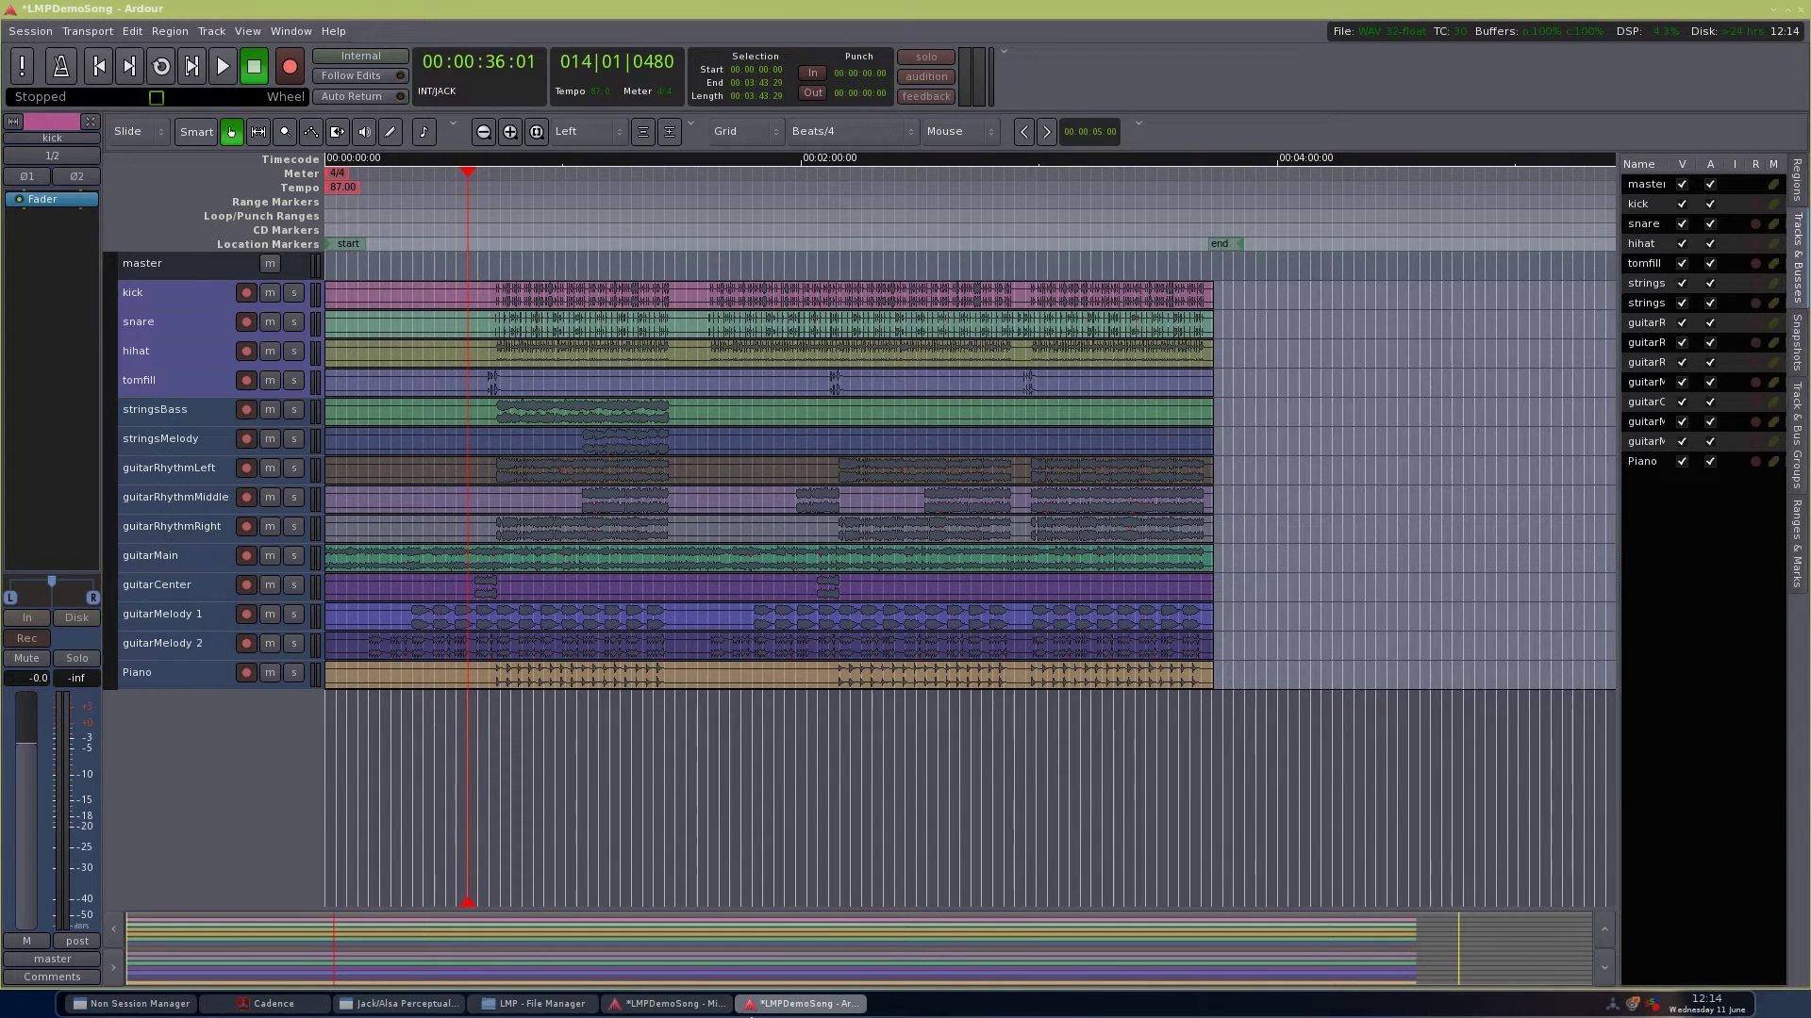
left_click(684, 1005)
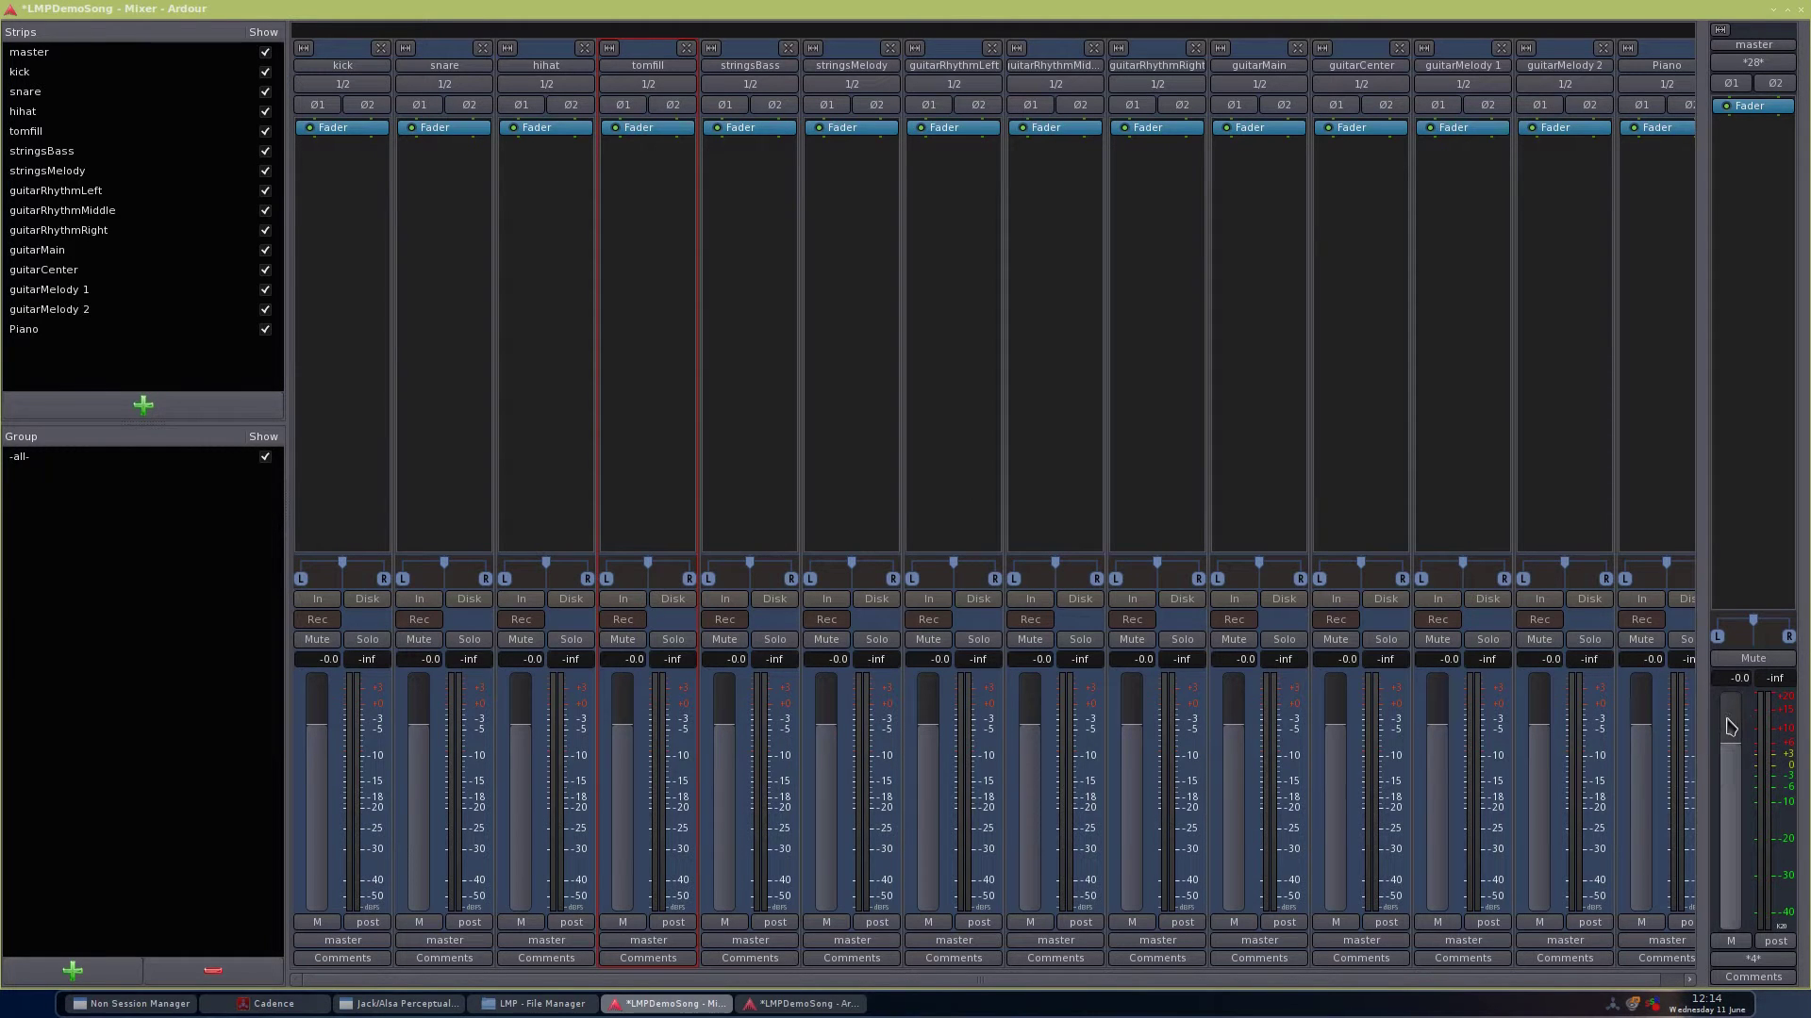
left_click_drag(1731, 725, 1742, 832)
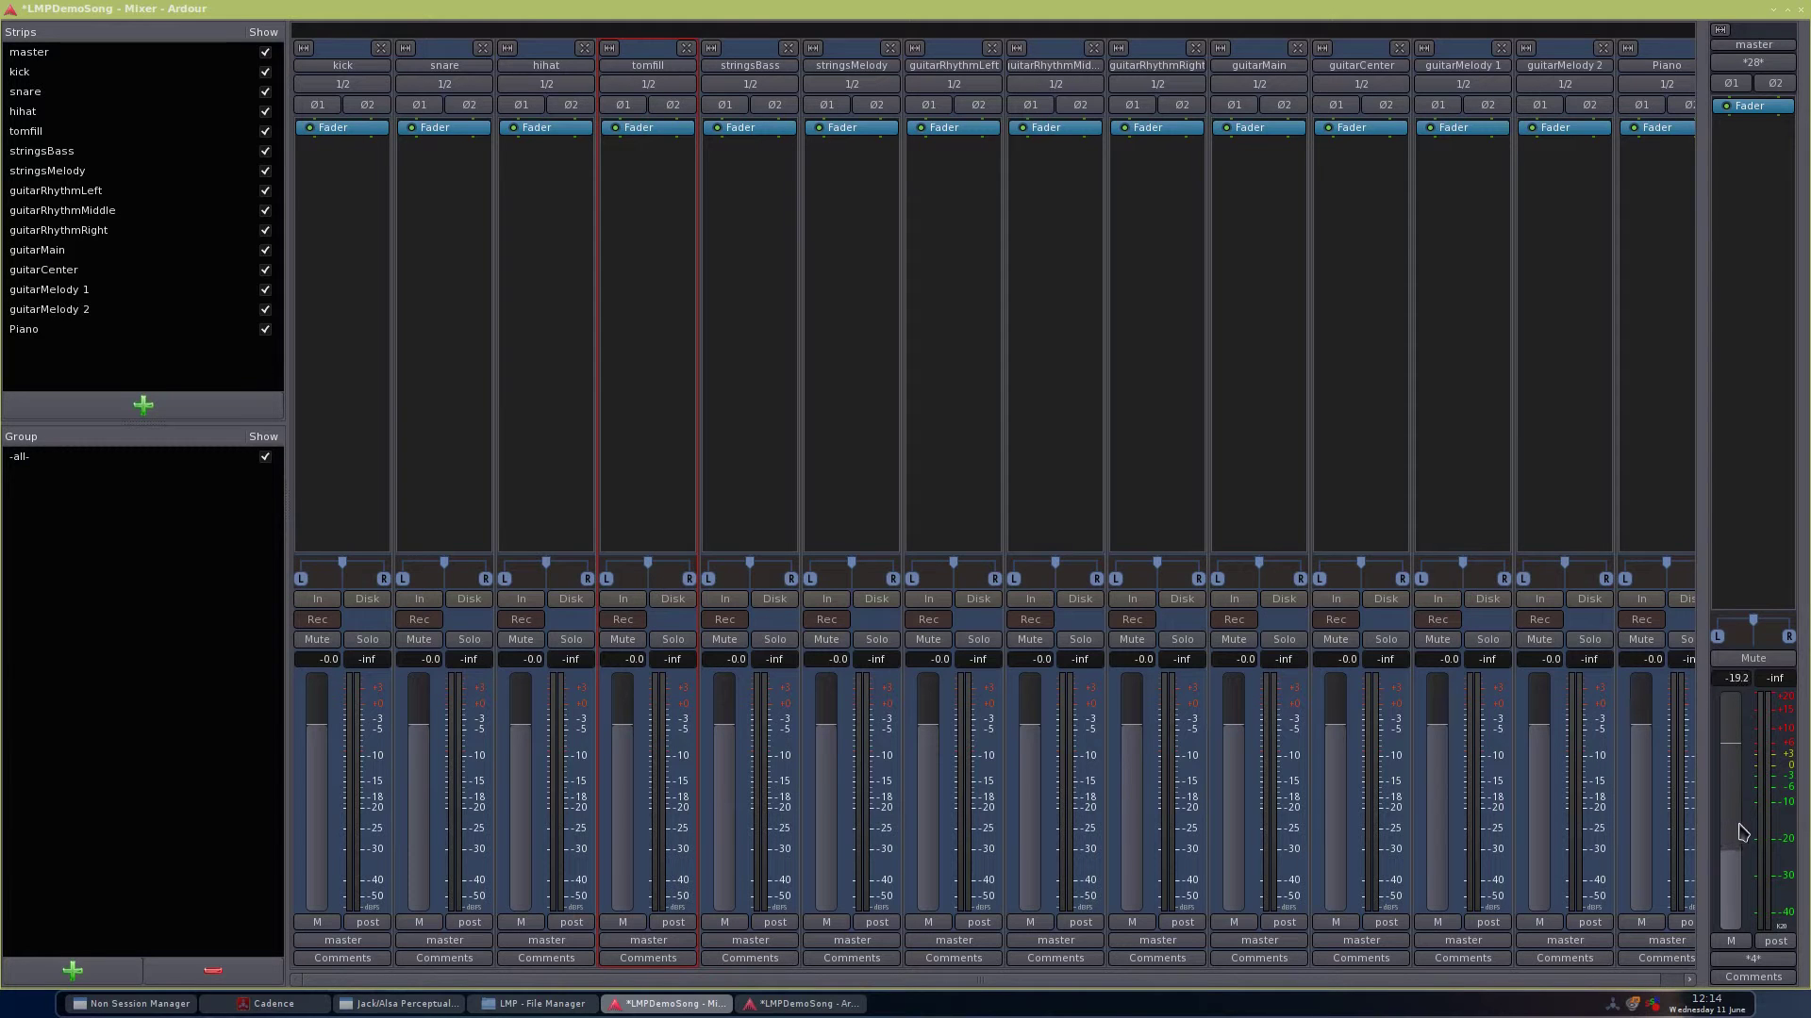
left_click(1735, 678)
key("alt+e")
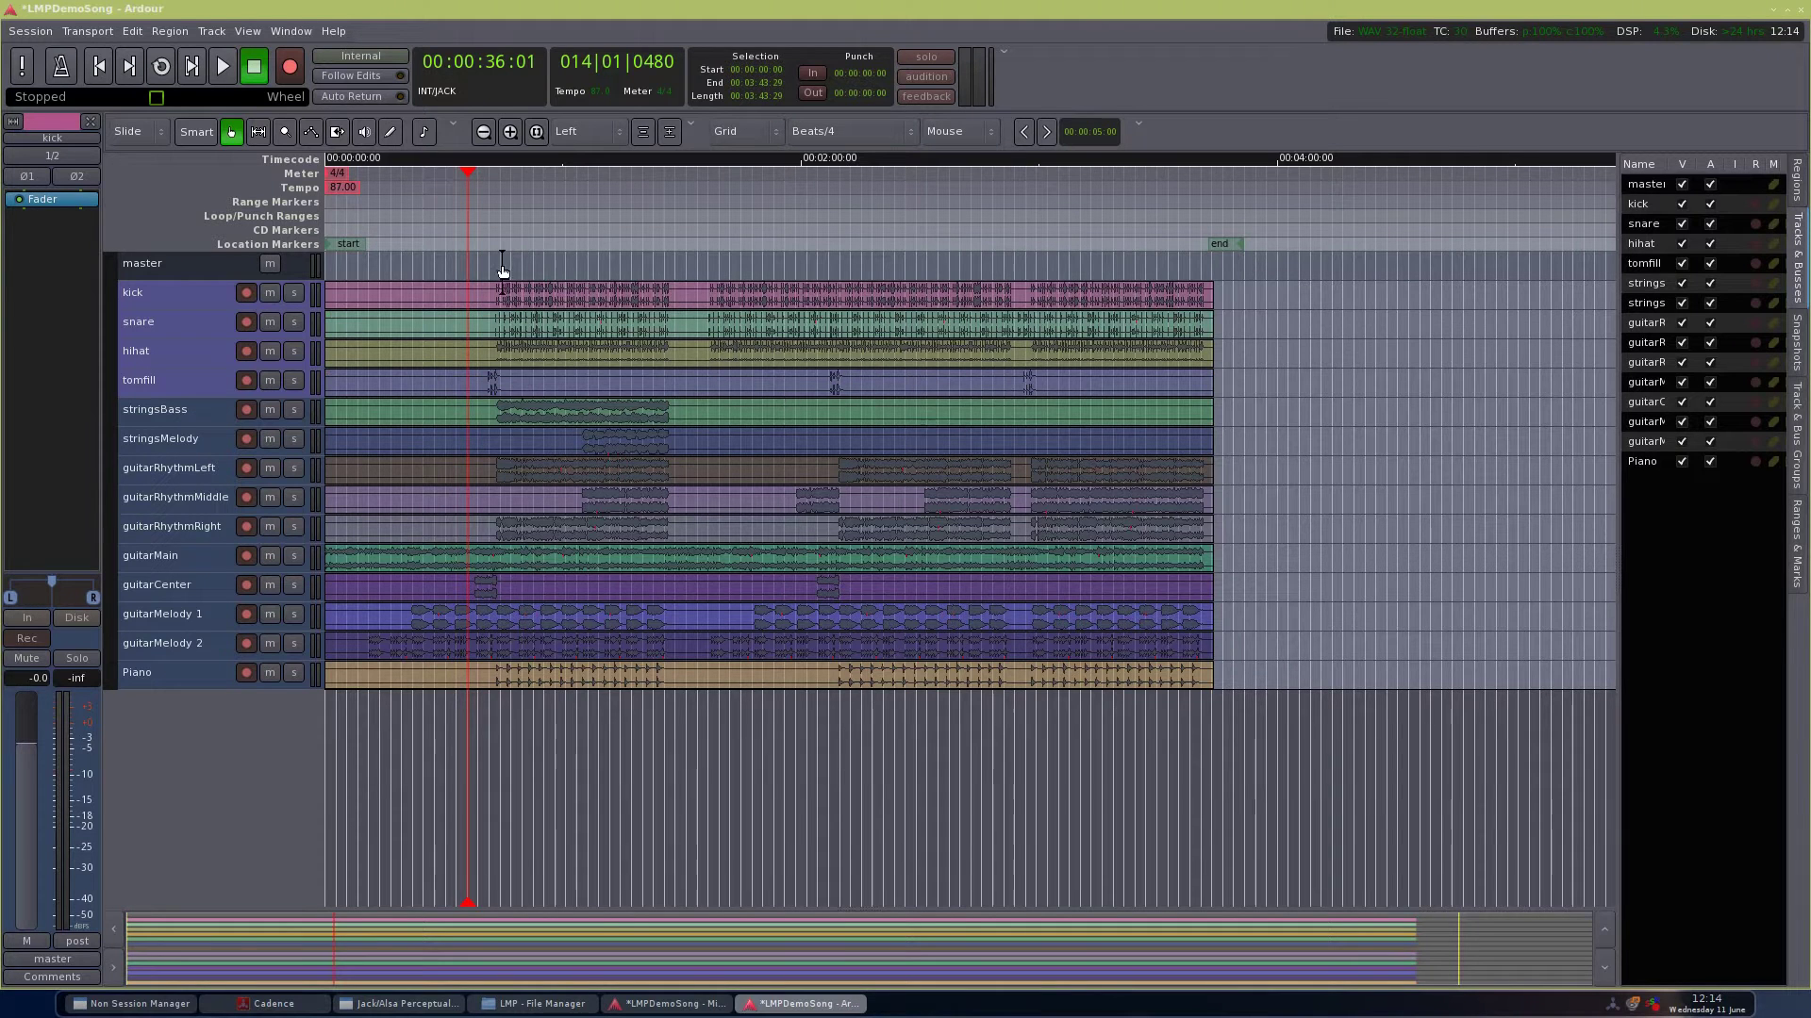
Step: Play the song from about 22 seconds and check the track and master levels in the mixer
scroll(452, 283, "up", 1)
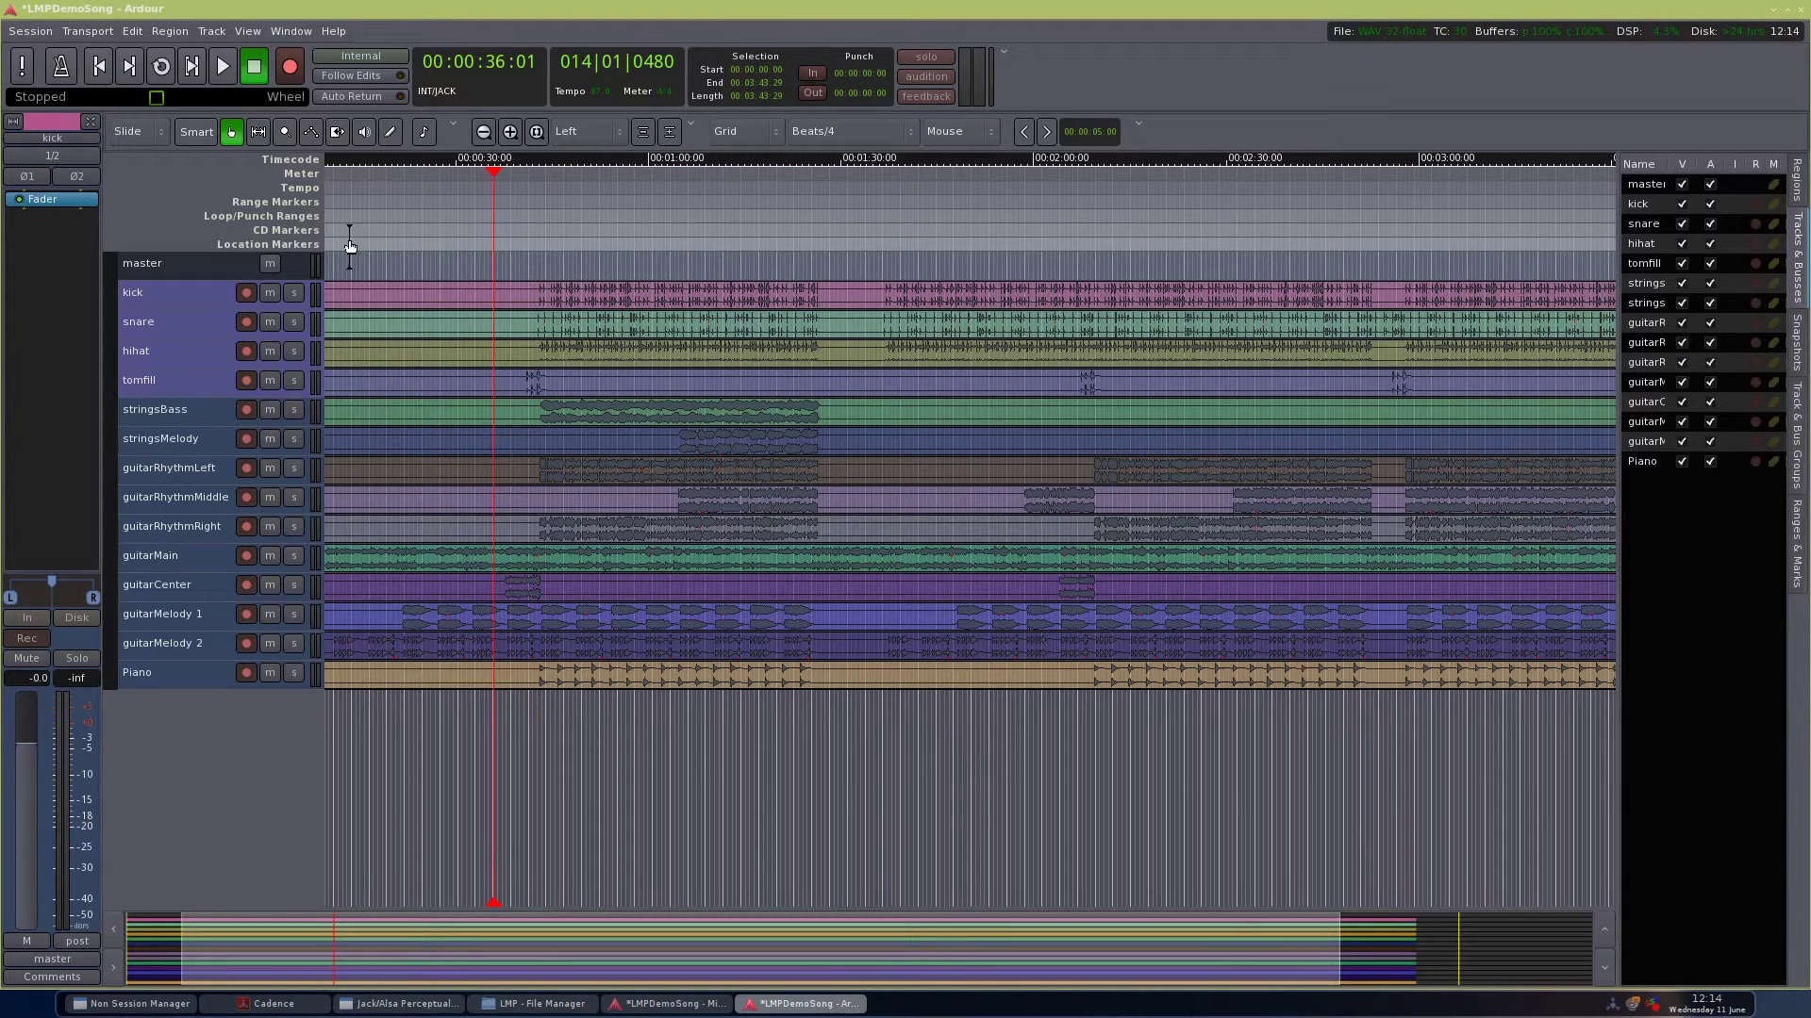
left_click_drag(457, 196, 465, 202)
left_click_drag(437, 225, 421, 245)
key("space")
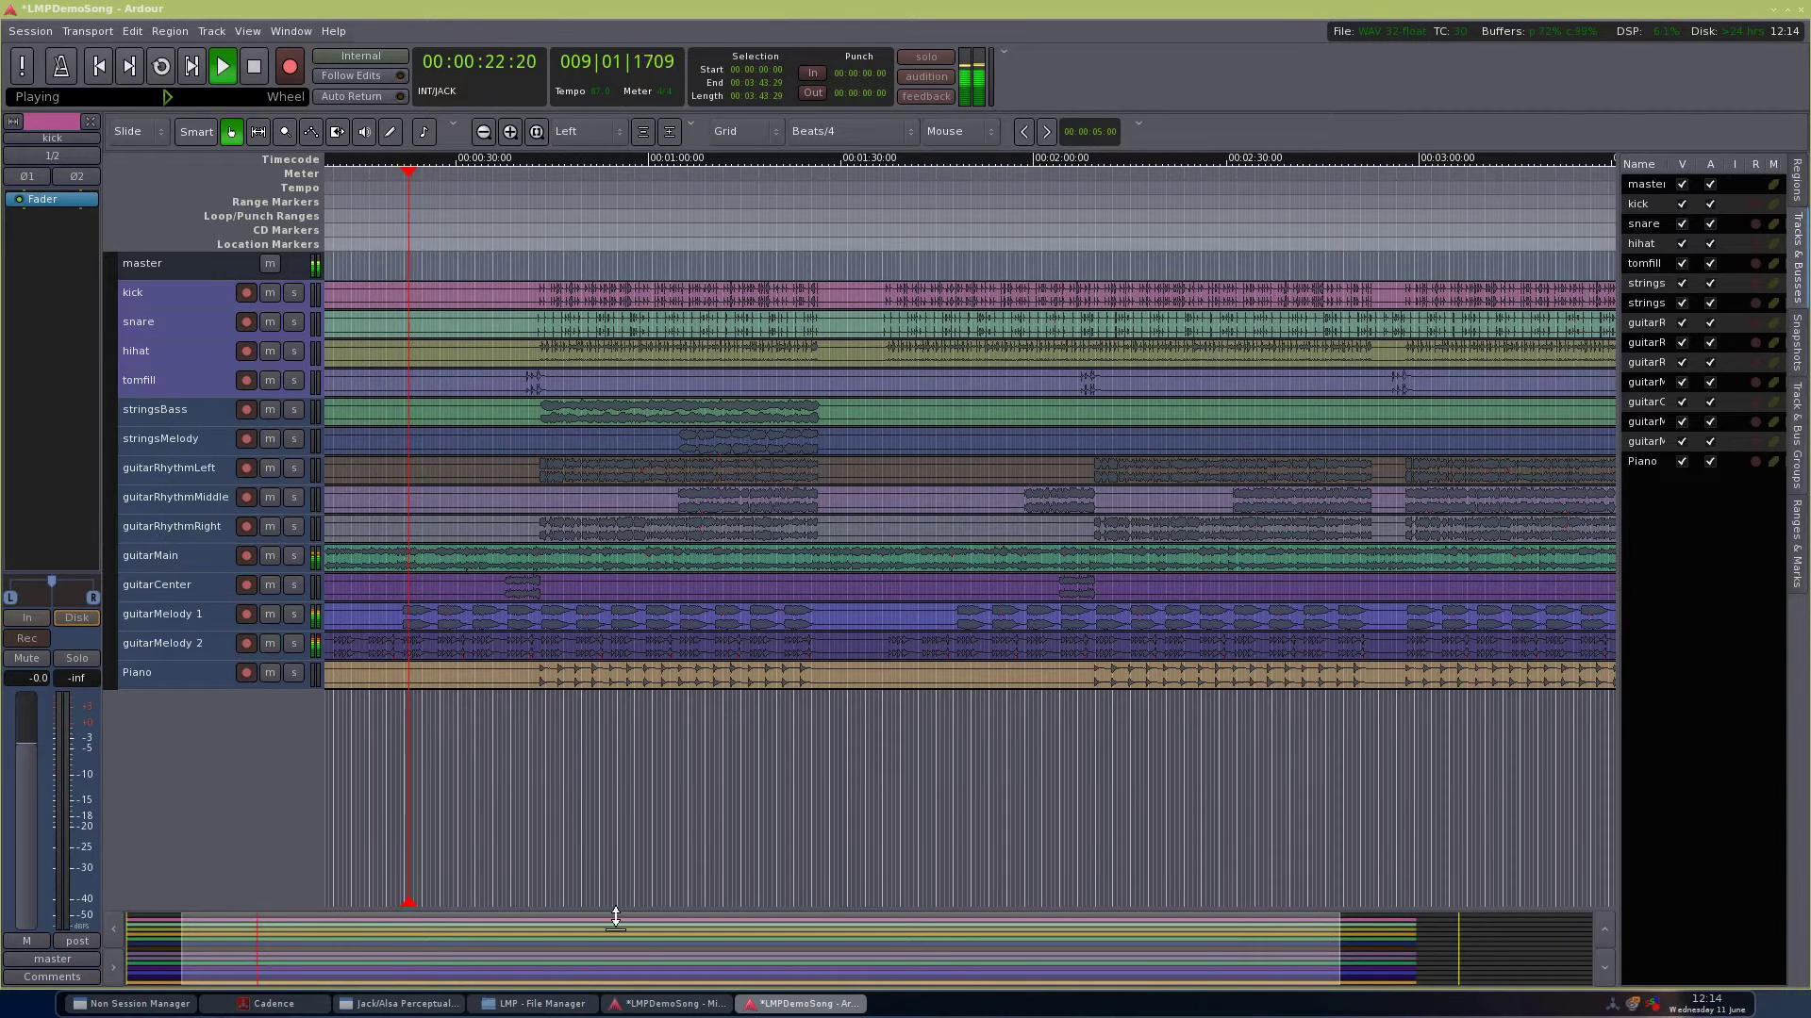
left_click(668, 1004)
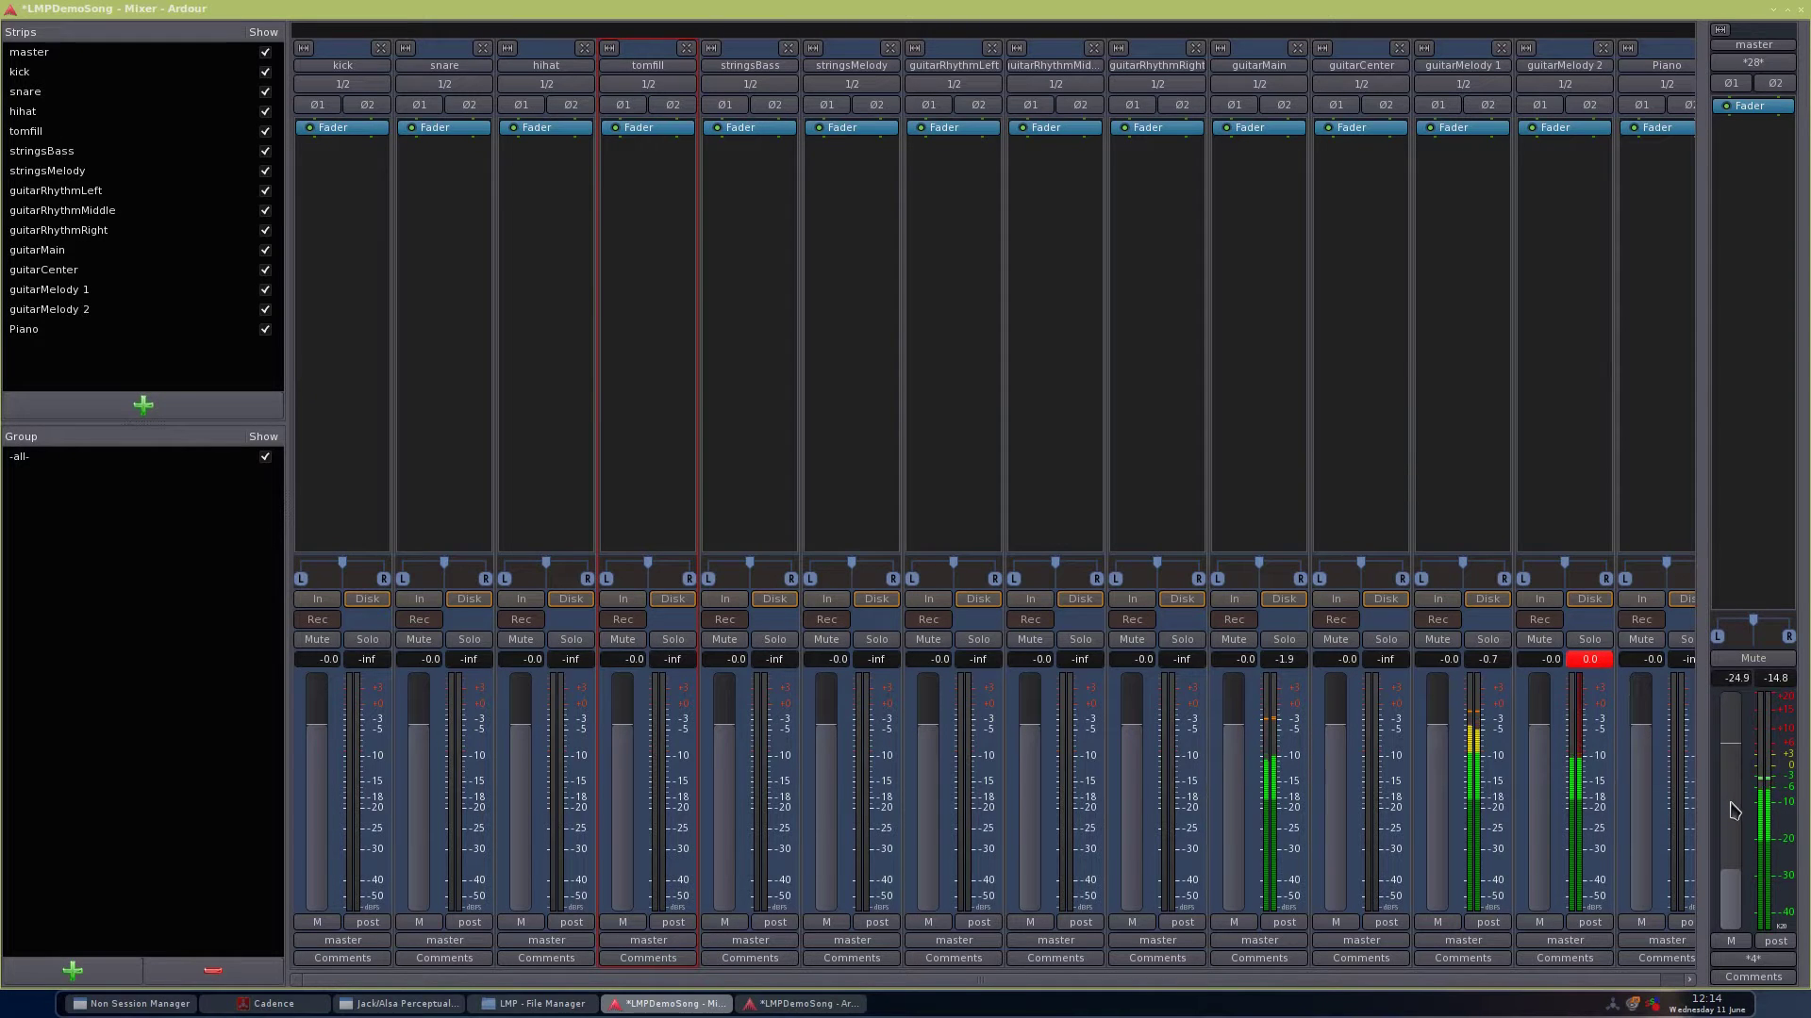
key("alt+Tab")
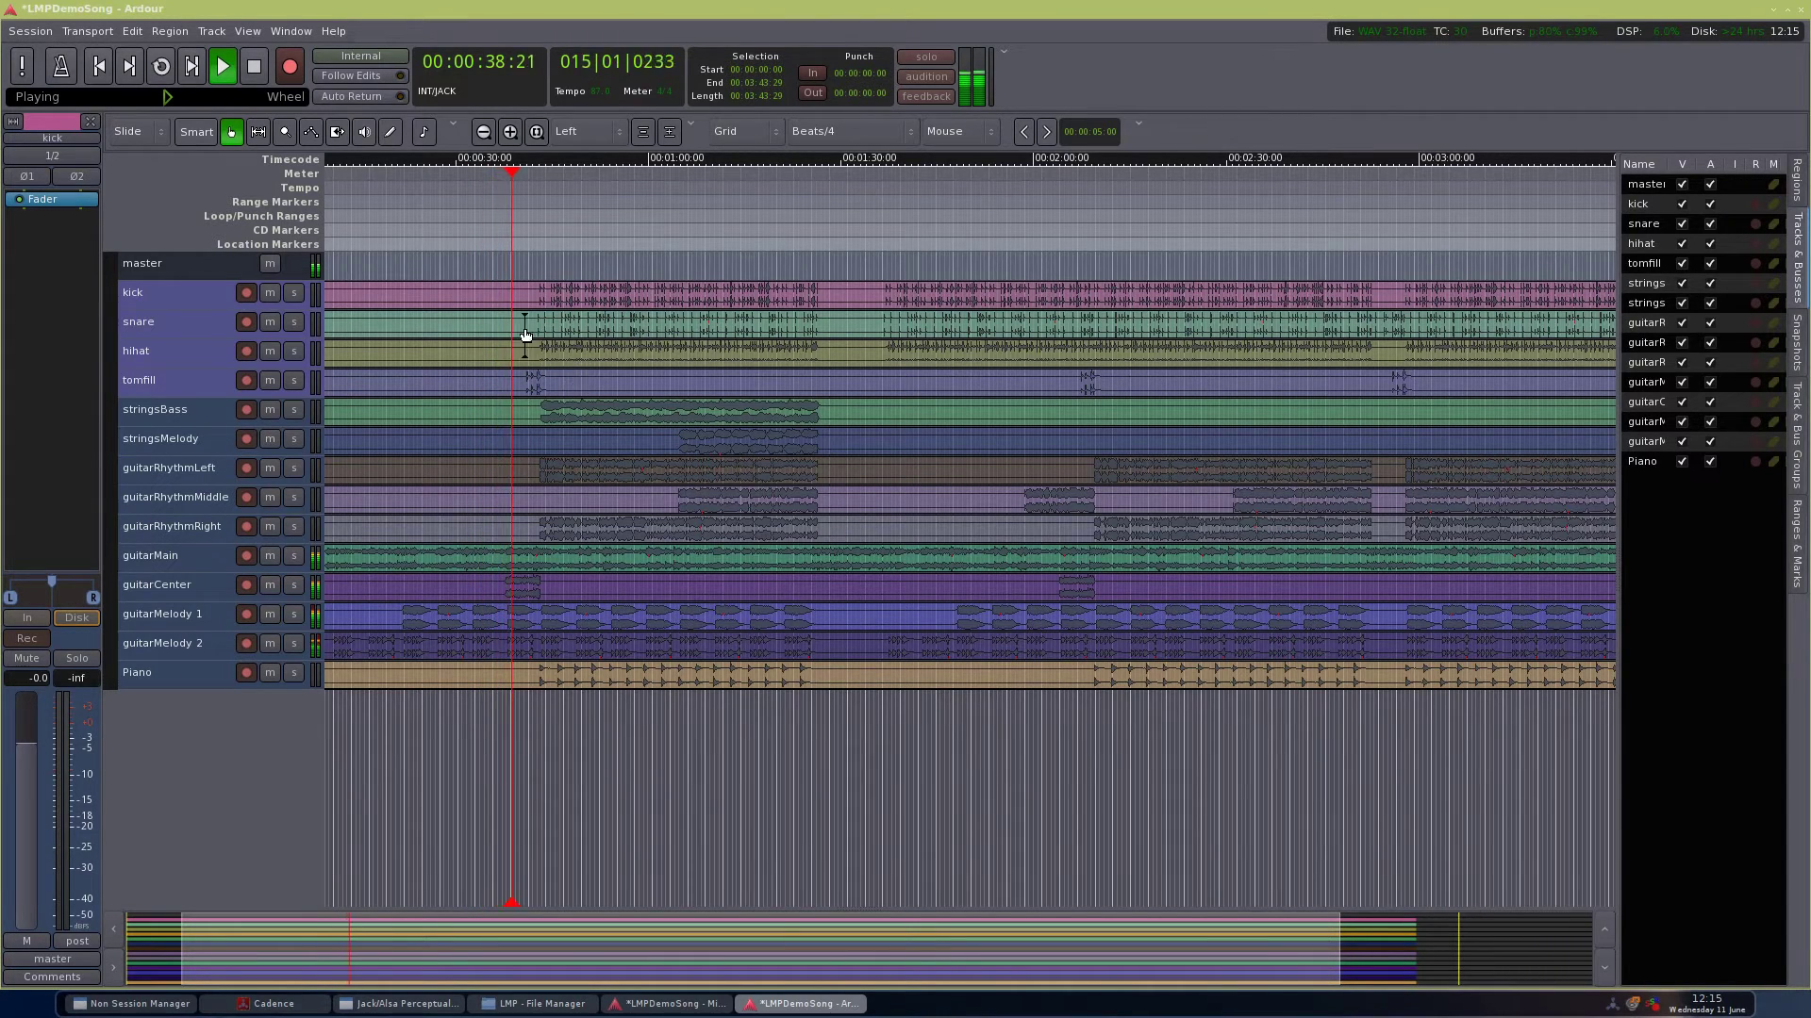
Step: Follow the playback closely past the drum entry, and jump ahead to about 1:10 to hear the strings section
scroll(549, 344, "up", 2)
scroll(428, 500, "up", 2)
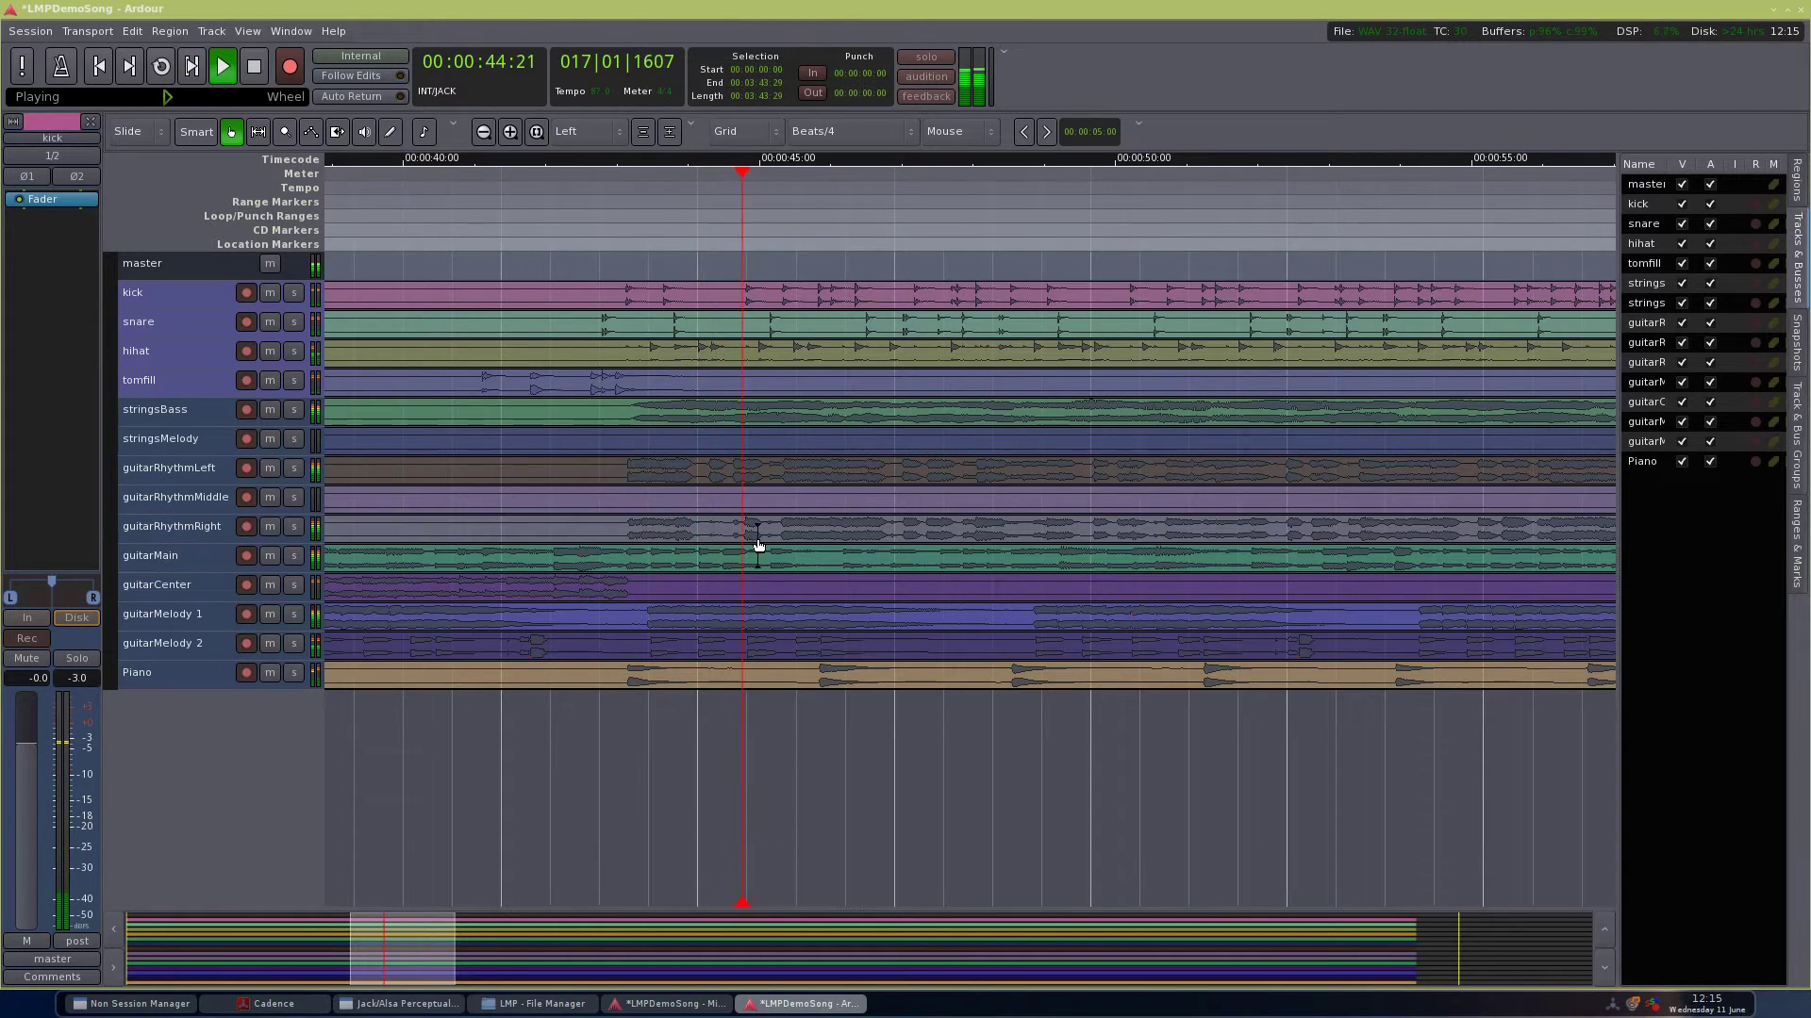
scroll(758, 530, "down", 2)
scroll(758, 530, "down", 1)
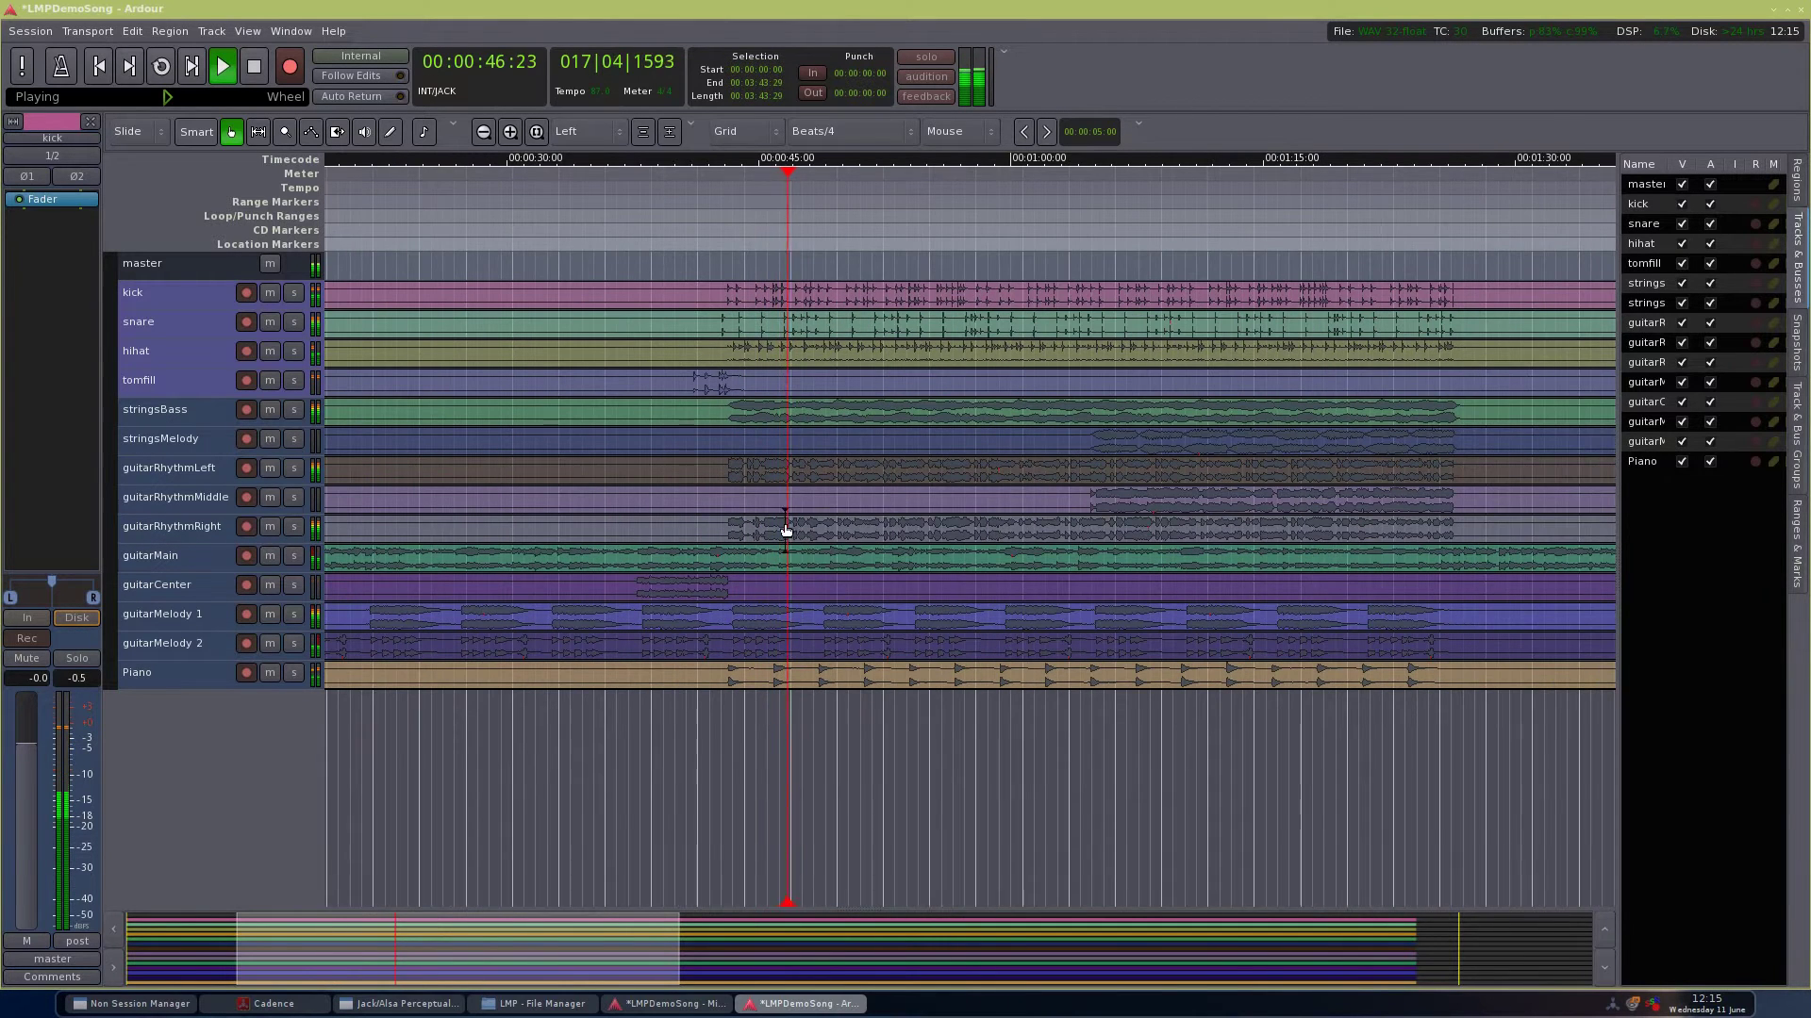
left_click(1190, 179)
scroll(1135, 445, "right", 3)
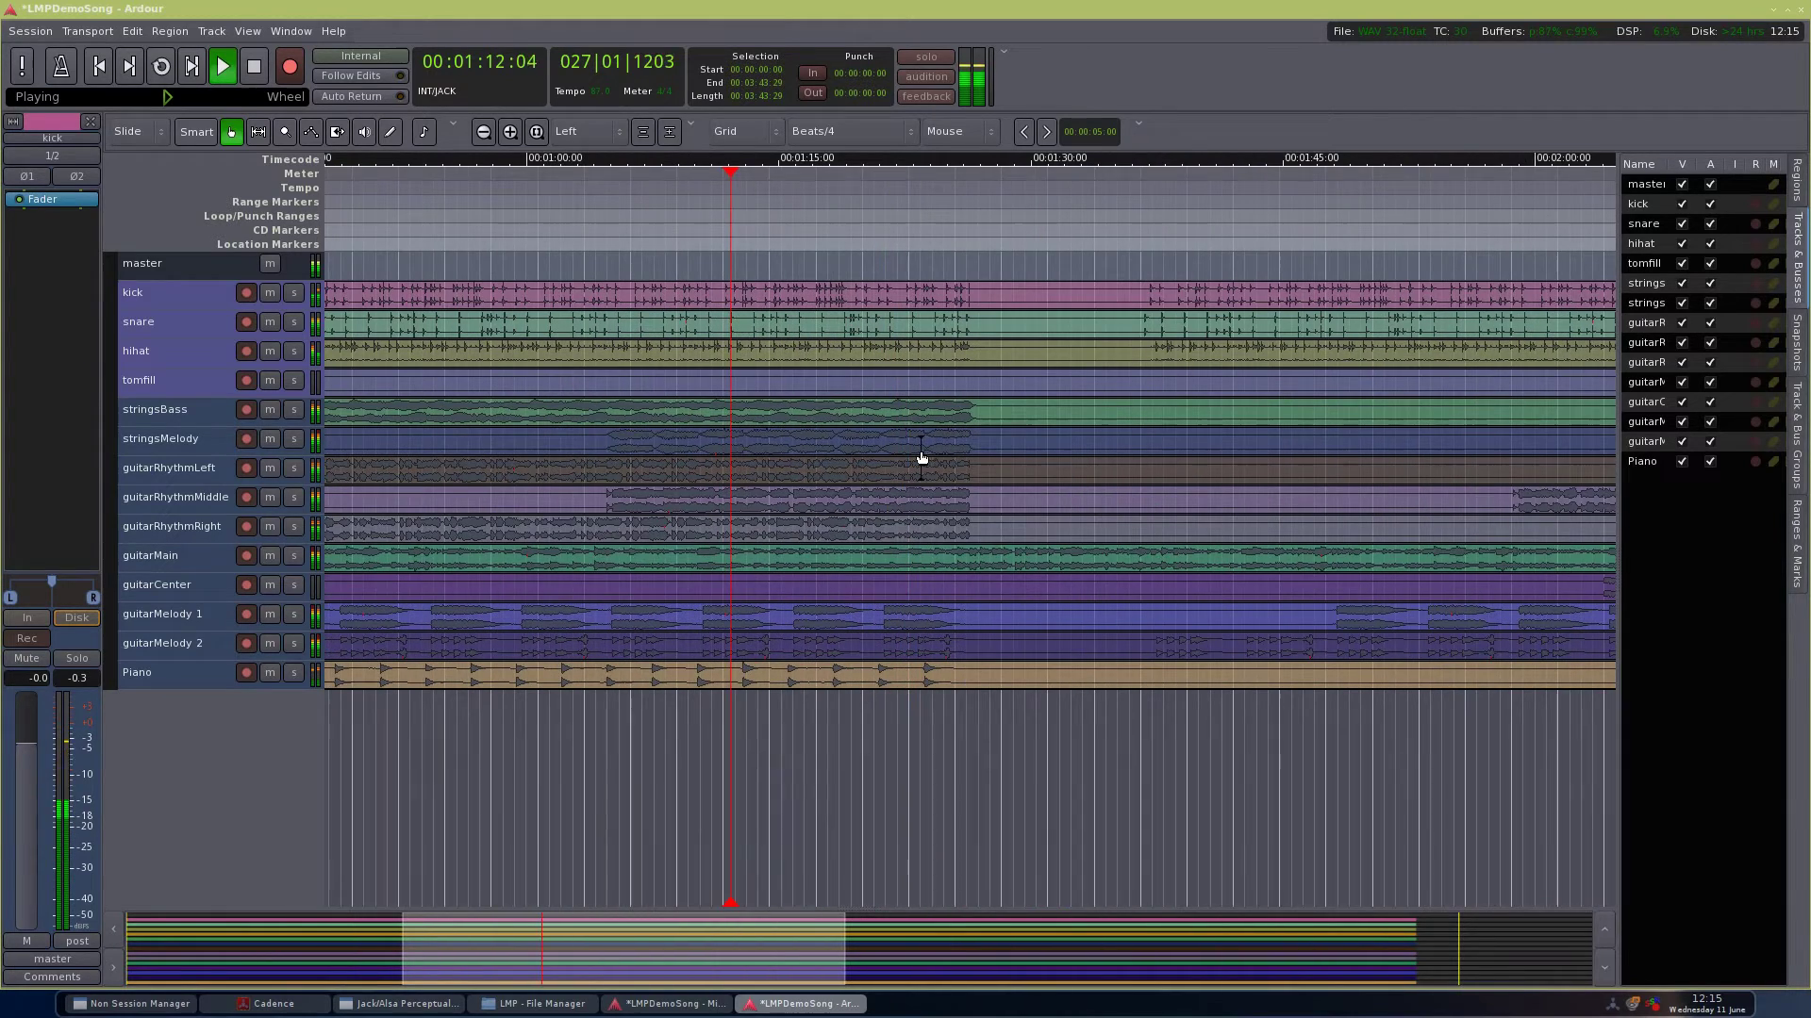
scroll(858, 430, "down", 2)
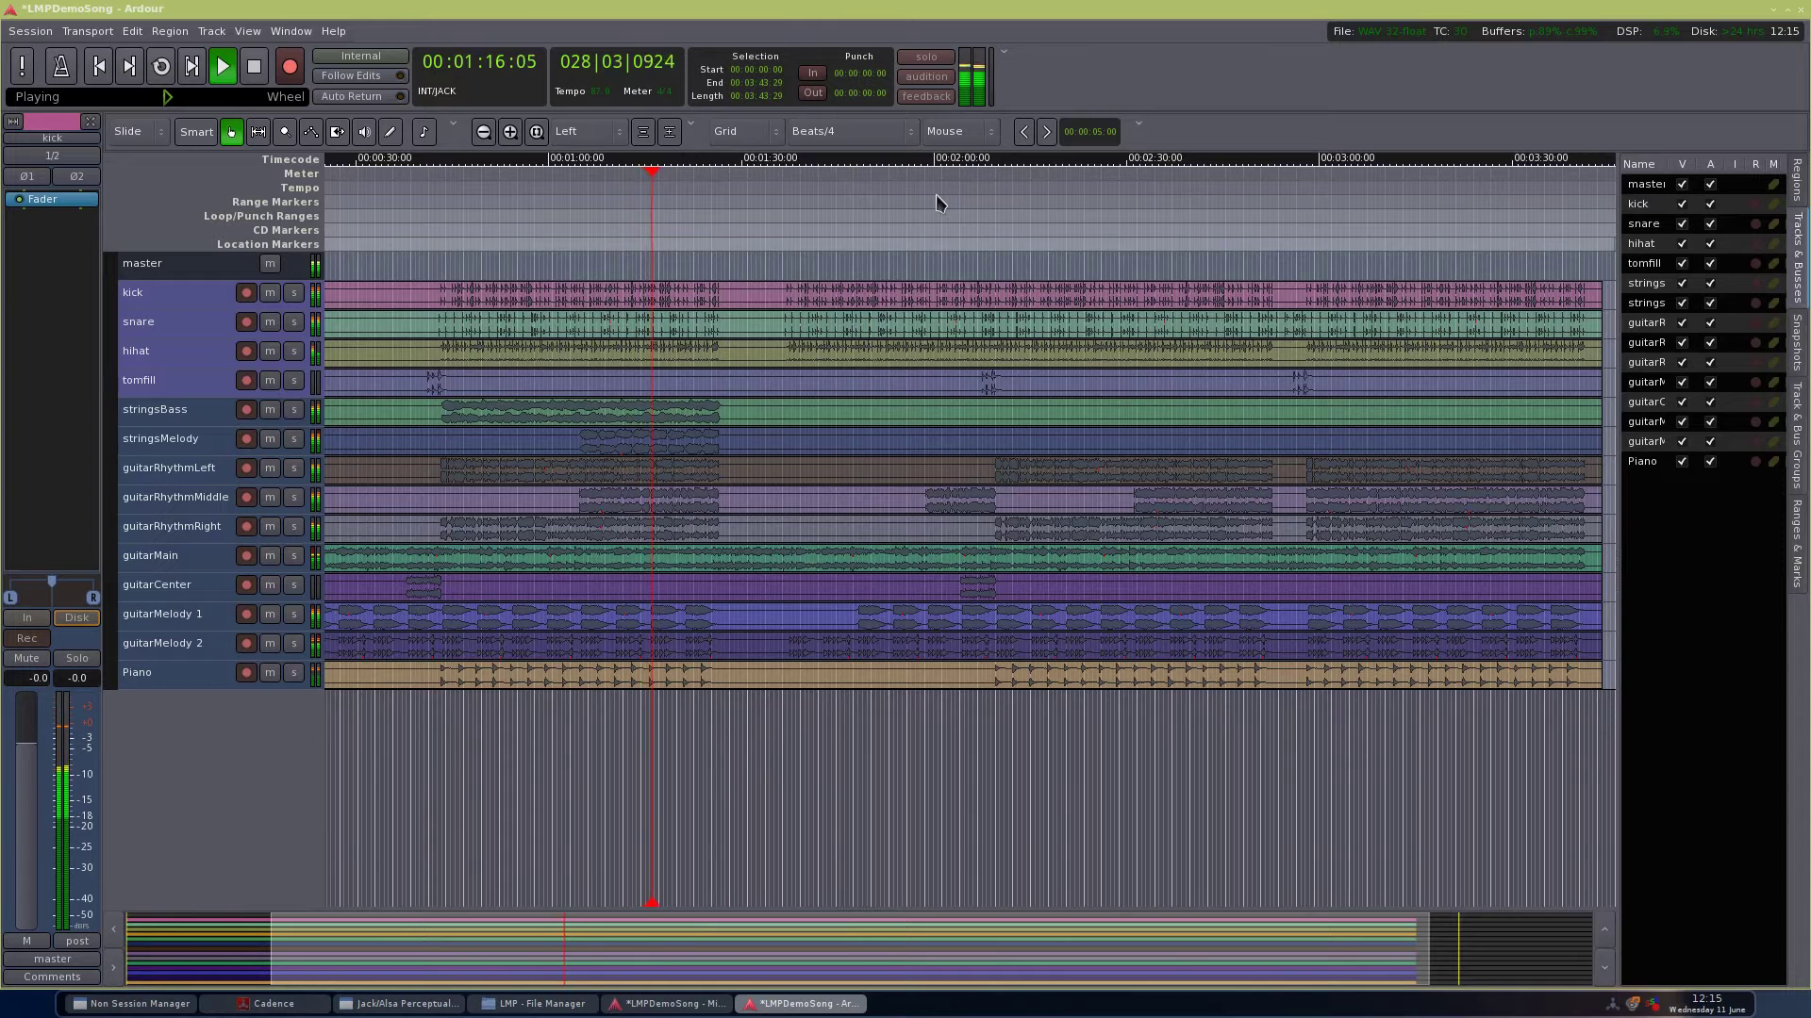
Step: Listen to the song from about 2:00, 2:38 and 2:56, and stop playback at 3:00
left_click(937, 195)
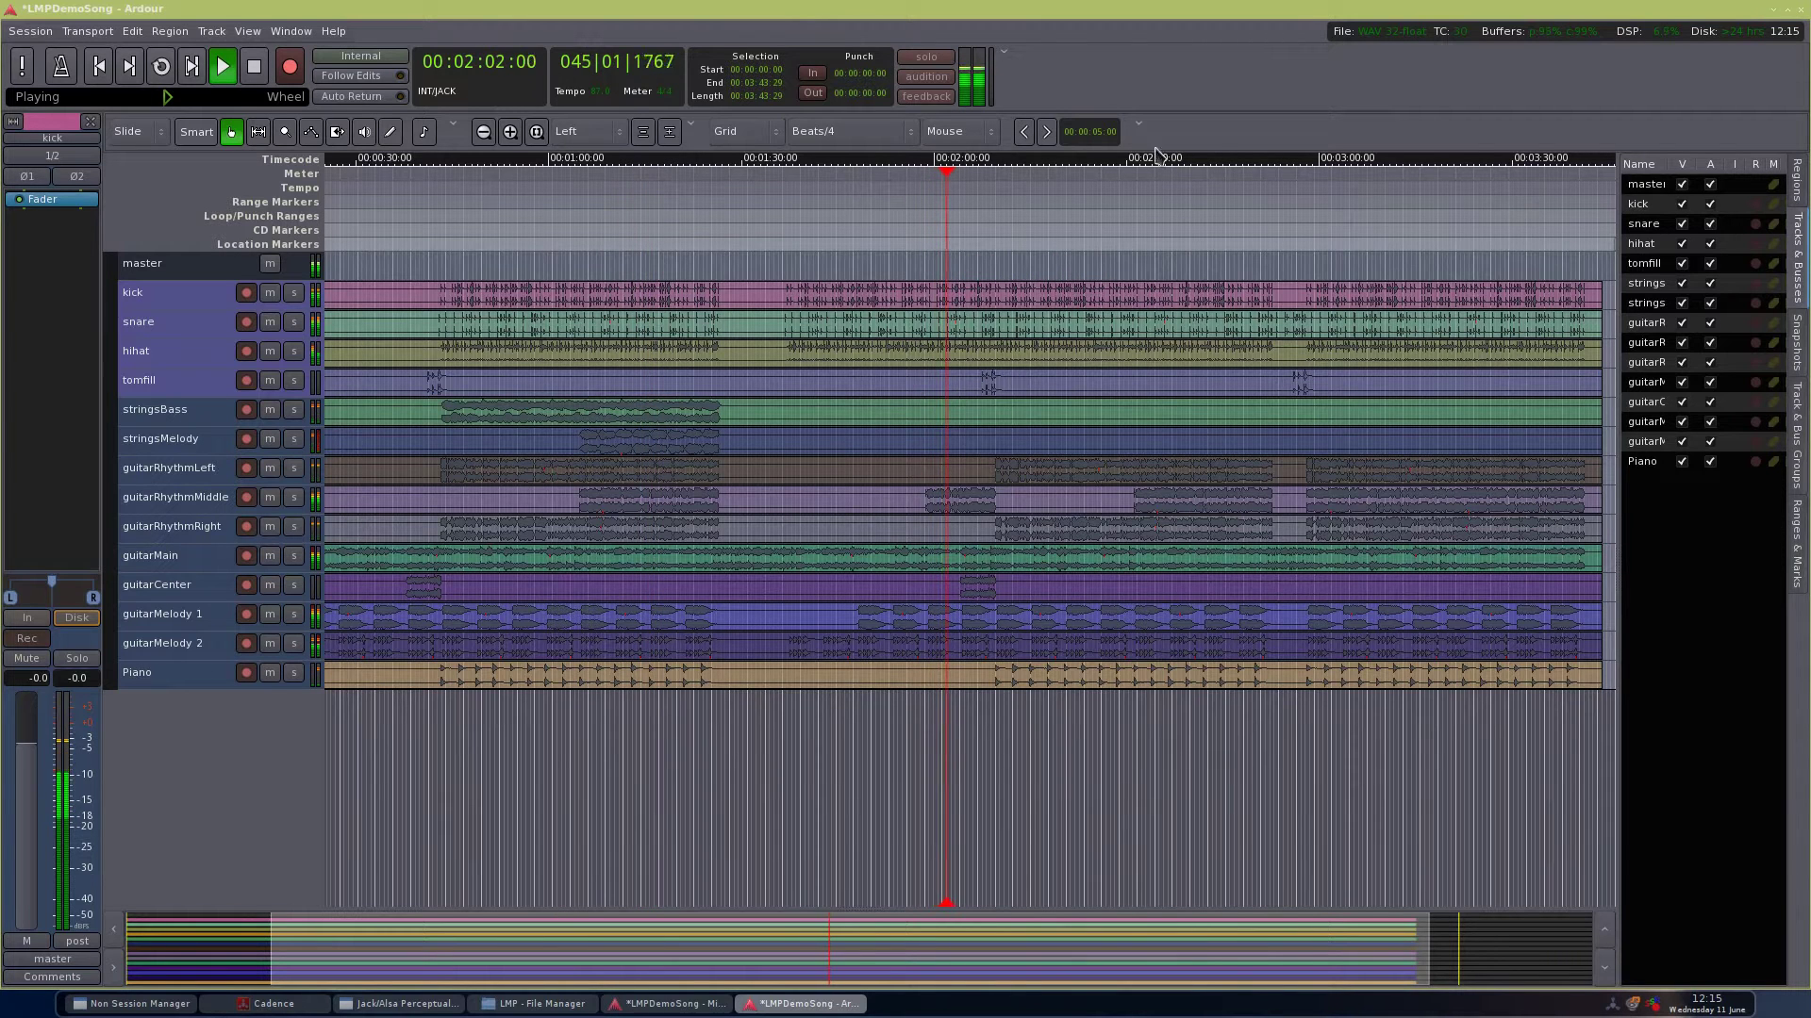
left_click(1179, 179)
left_click(1298, 183)
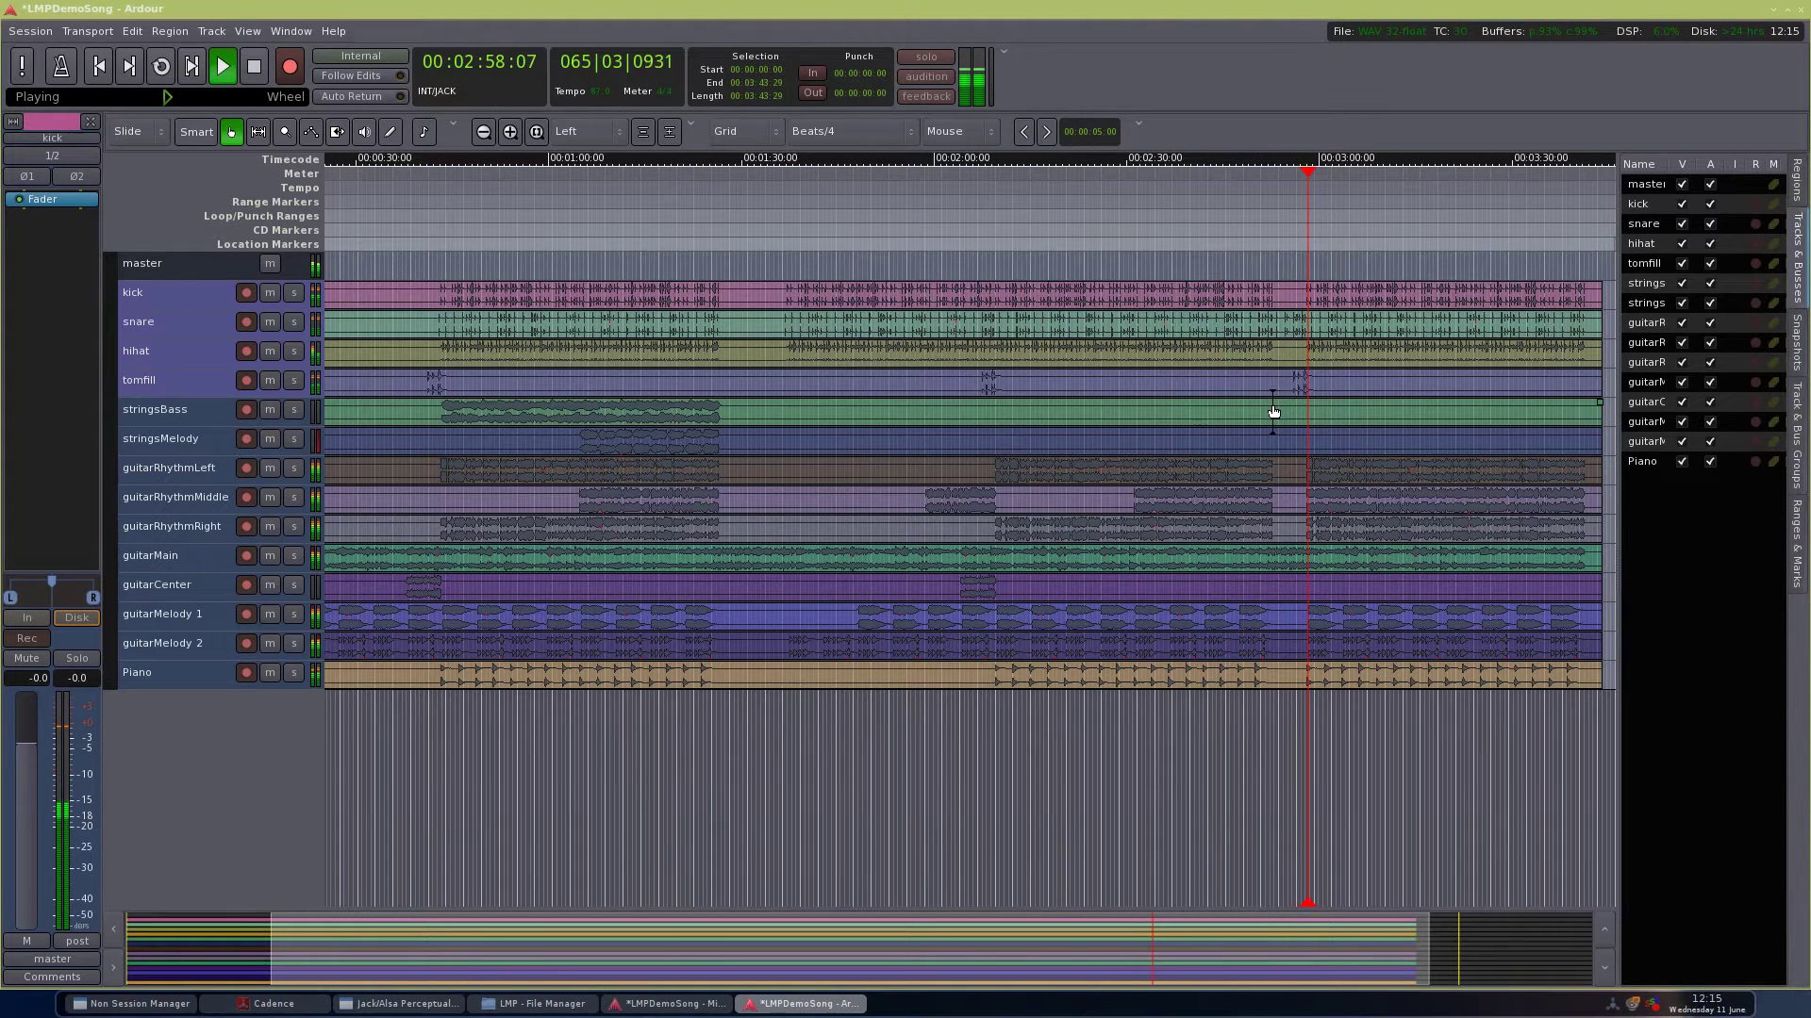
key("space")
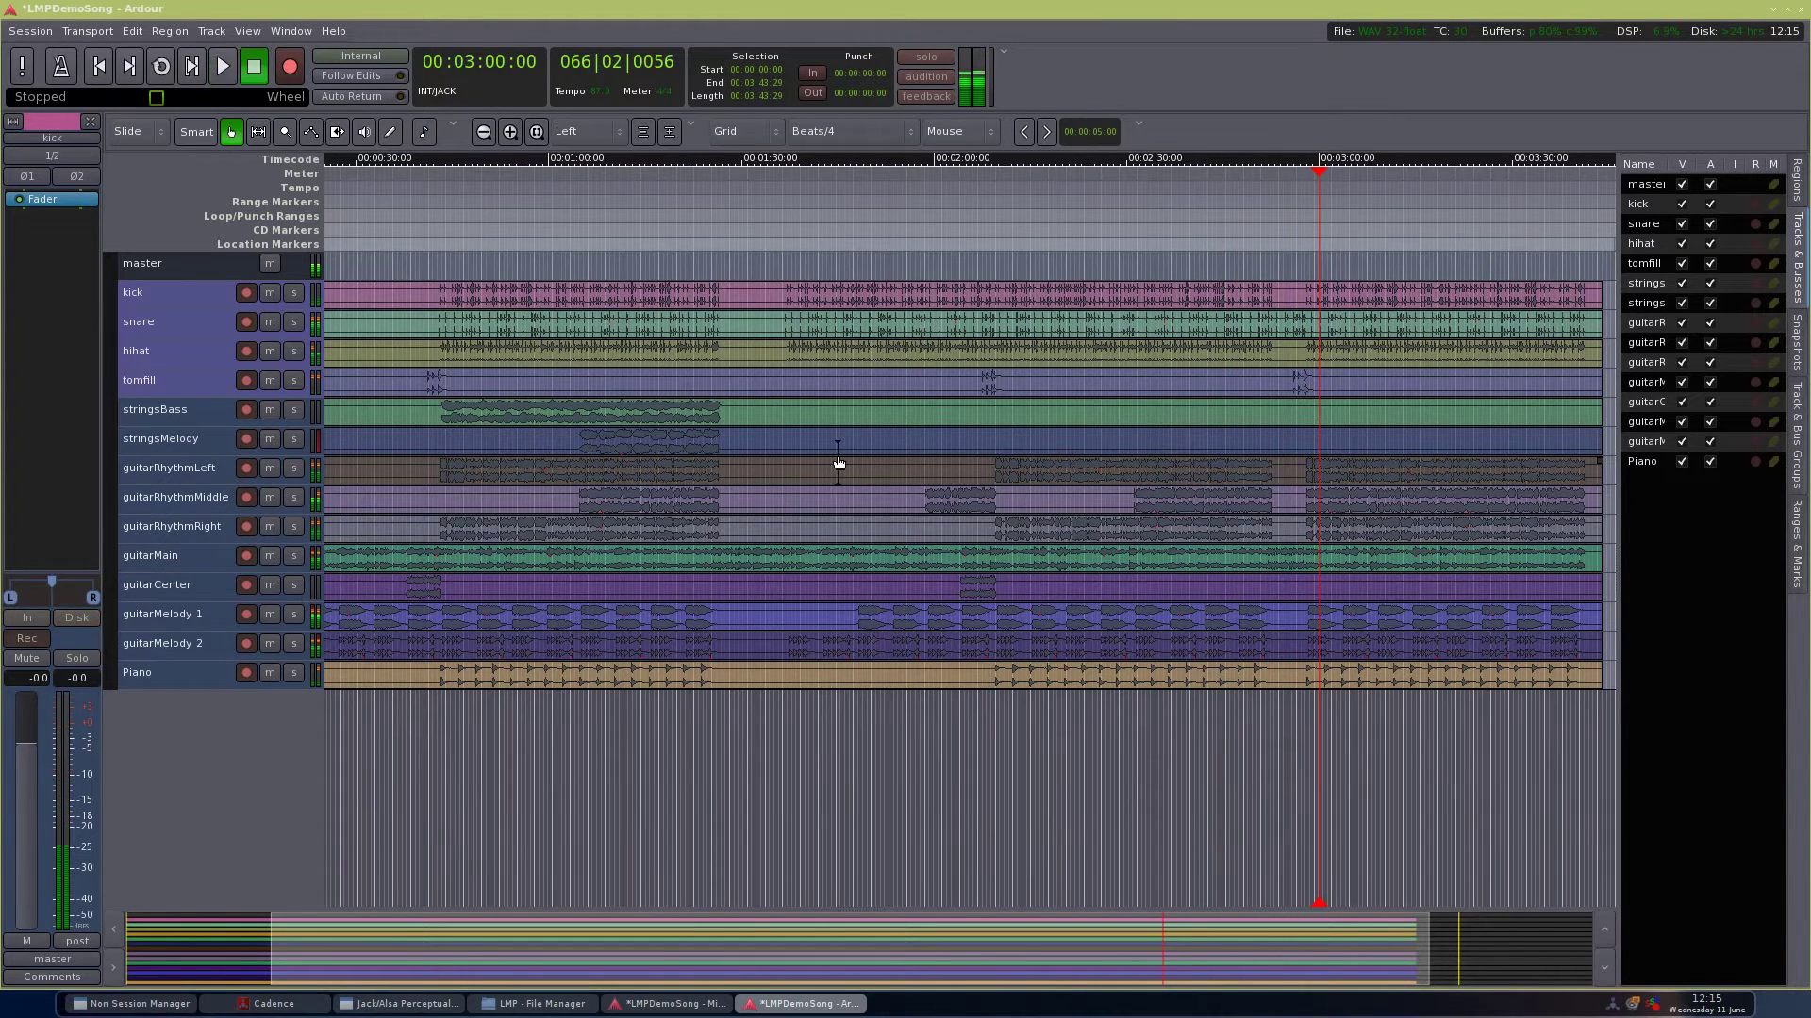
Step: Examine the intro and the drum entry near 43 seconds up close, and play a short excerpt across that transition
scroll(871, 438, "left", 3)
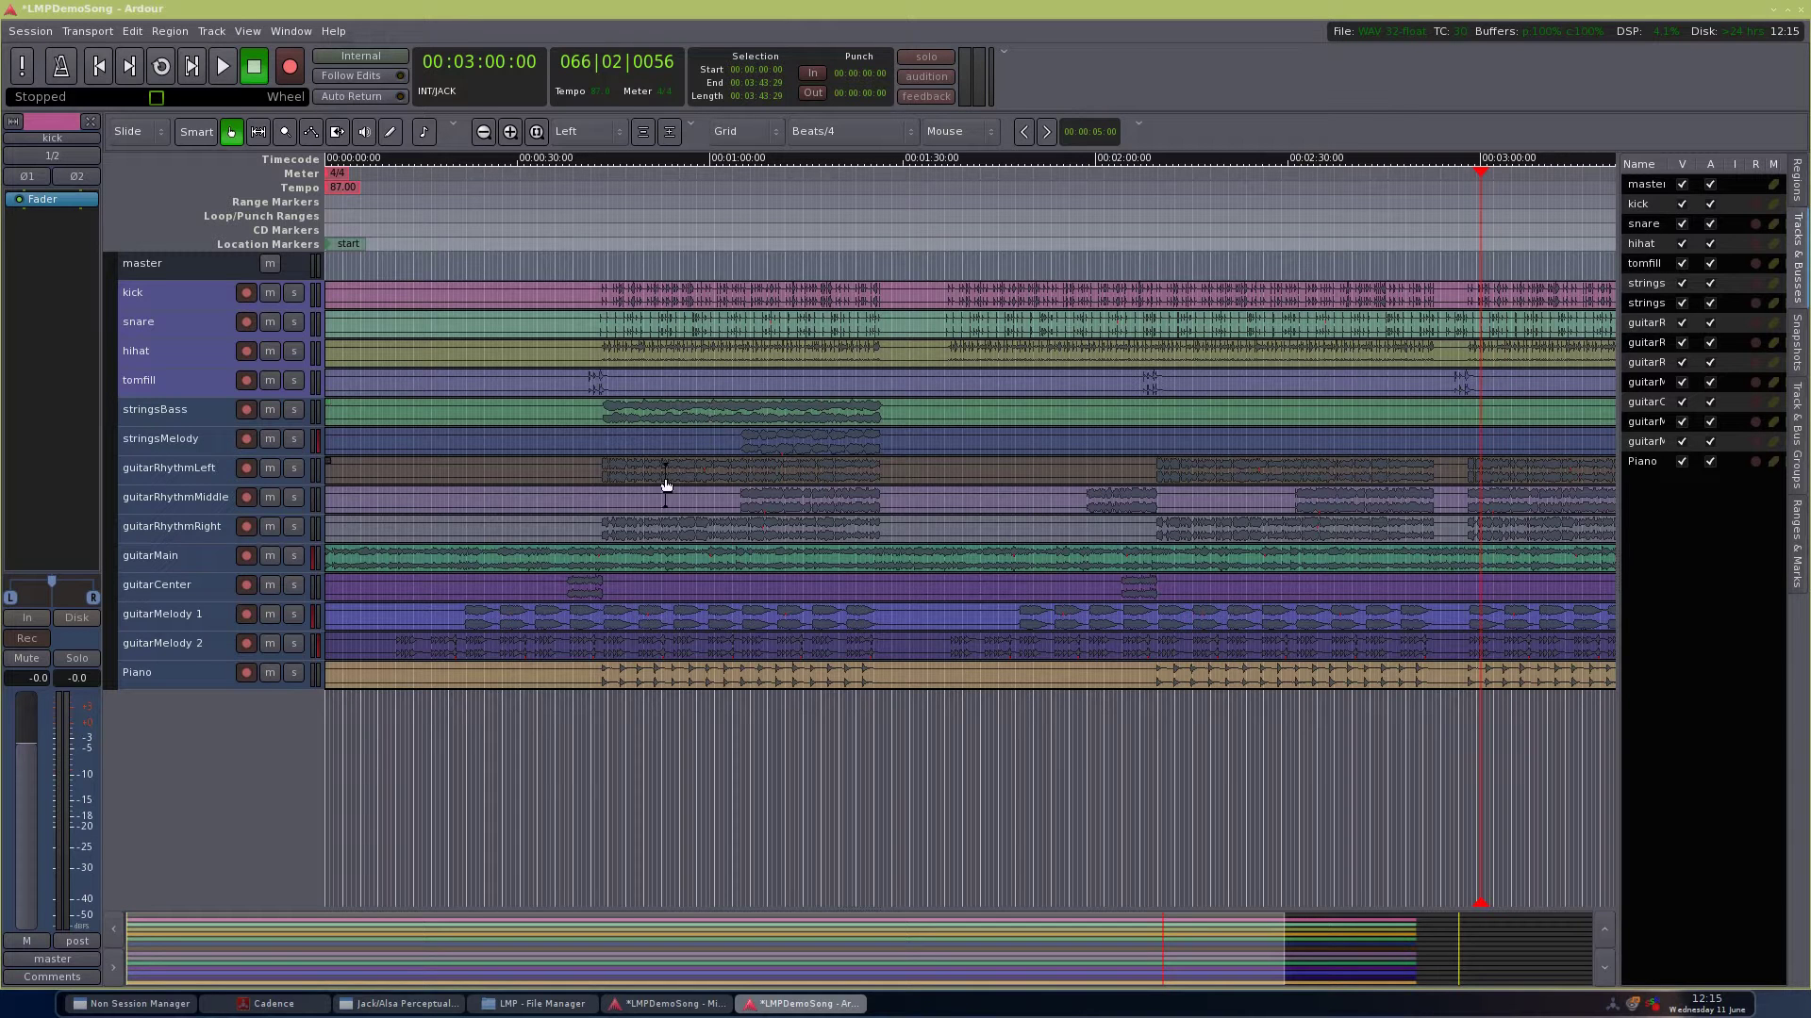
scroll(509, 345, "up", 5)
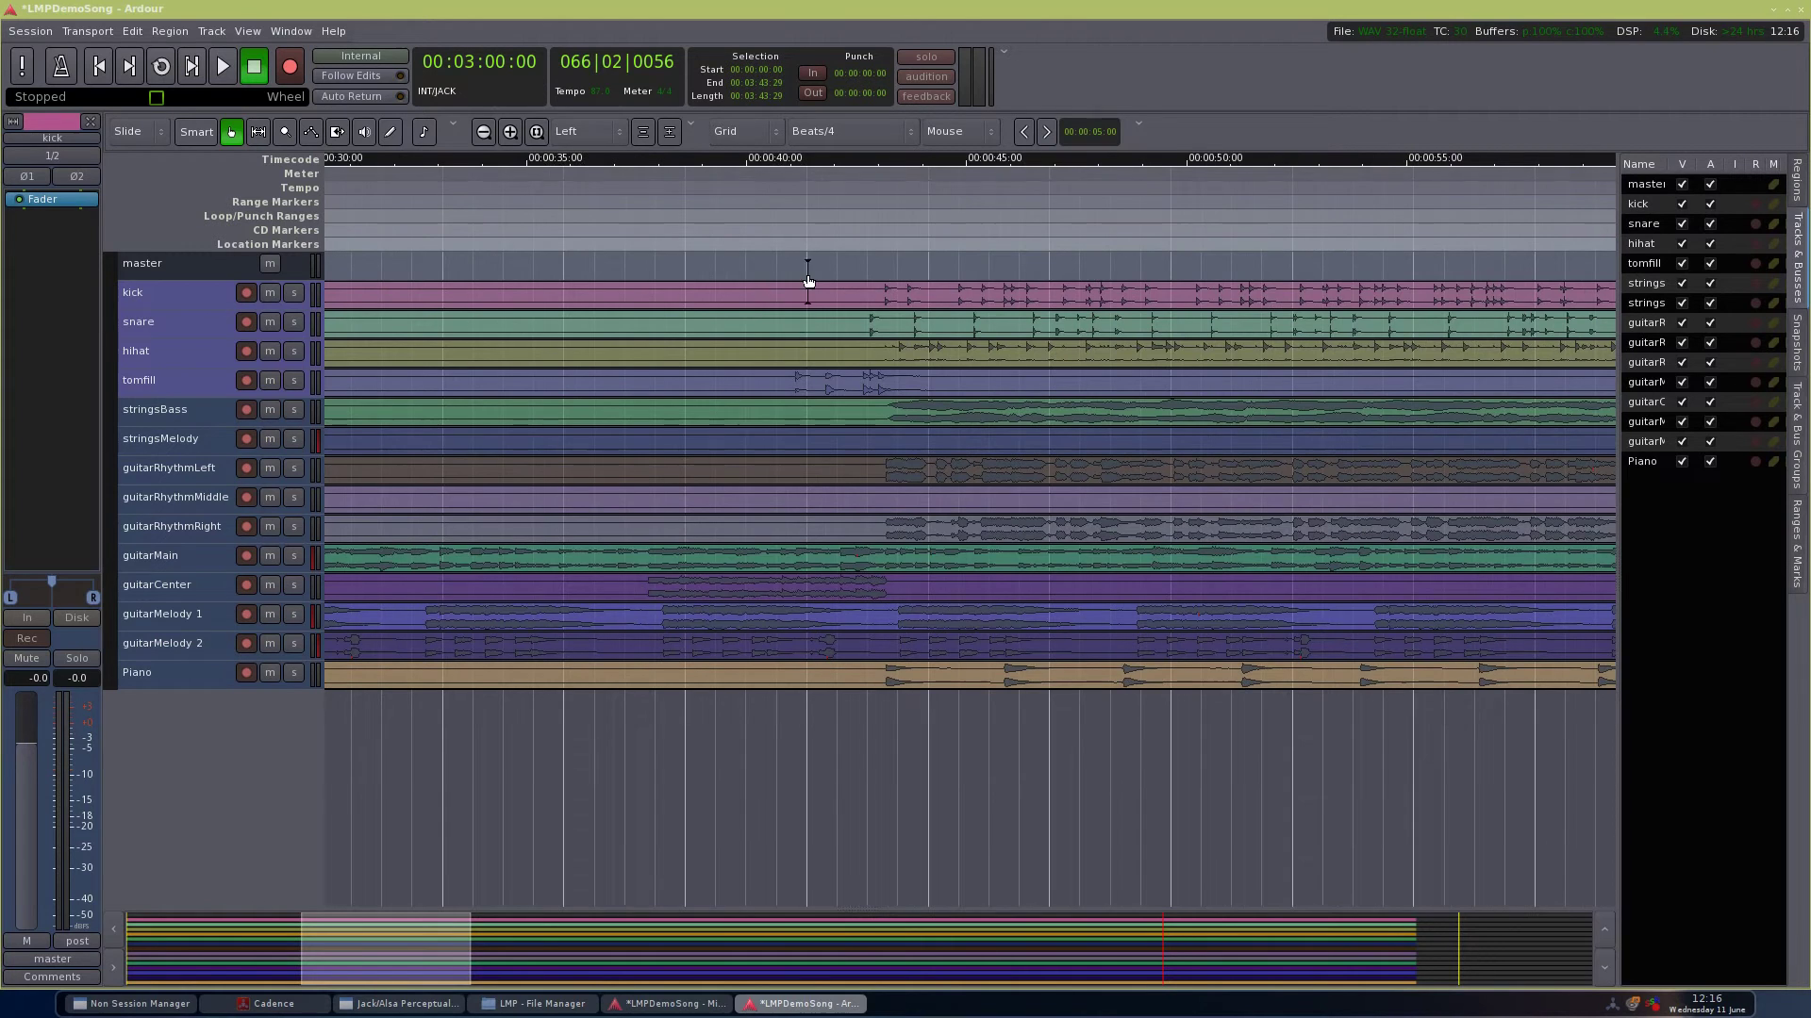
scroll(620, 377, "left", 5)
scroll(611, 422, "left", 1)
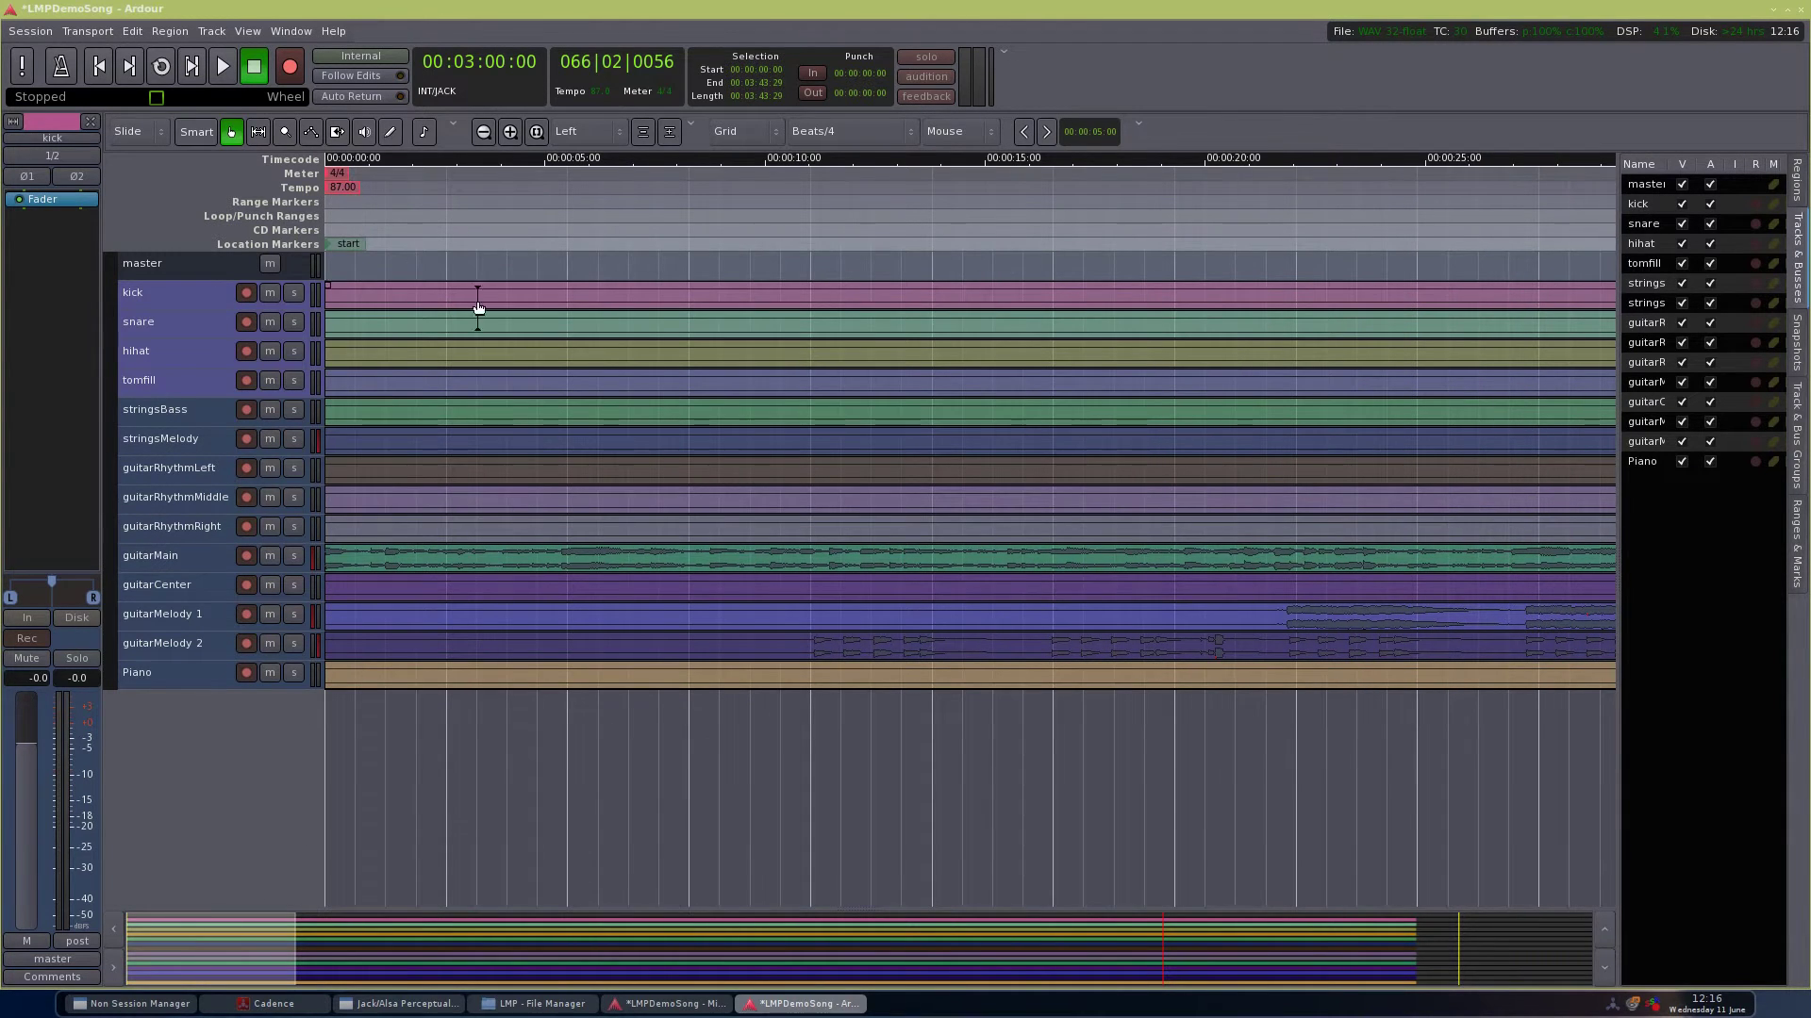
scroll(673, 318, "right", 7)
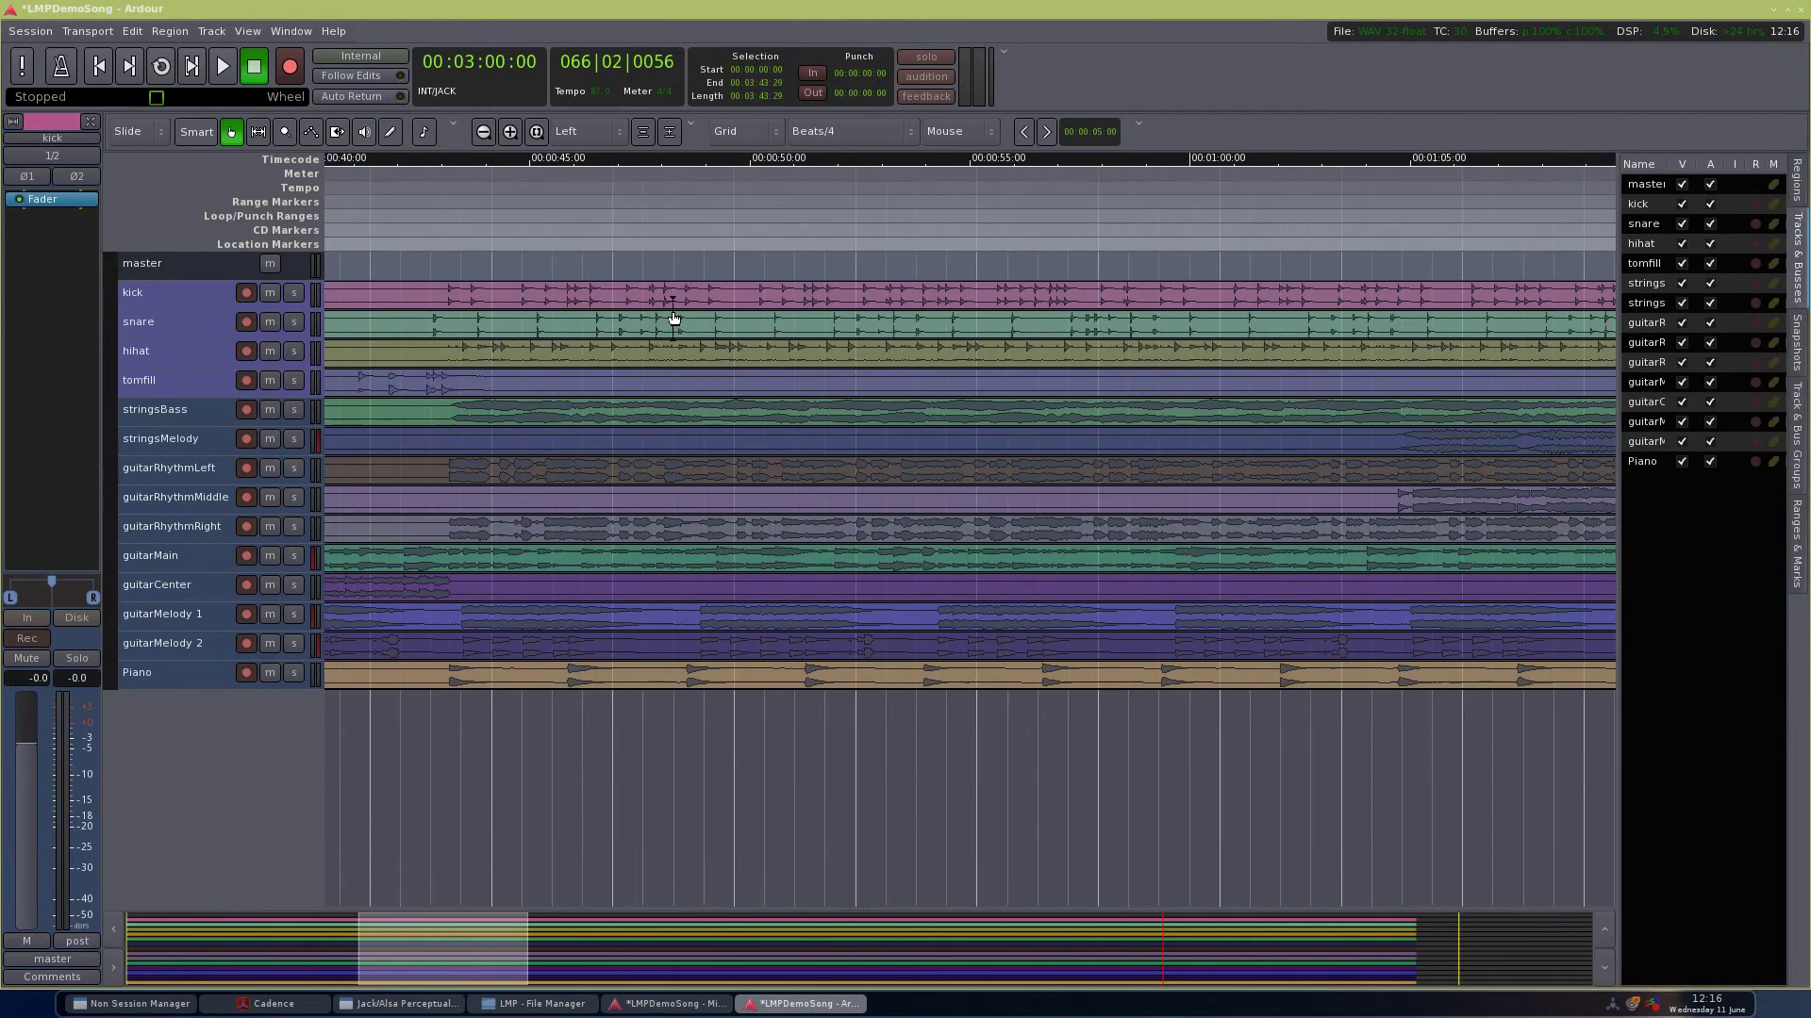
scroll(586, 364, "up", 1)
scroll(760, 372, "up", 1)
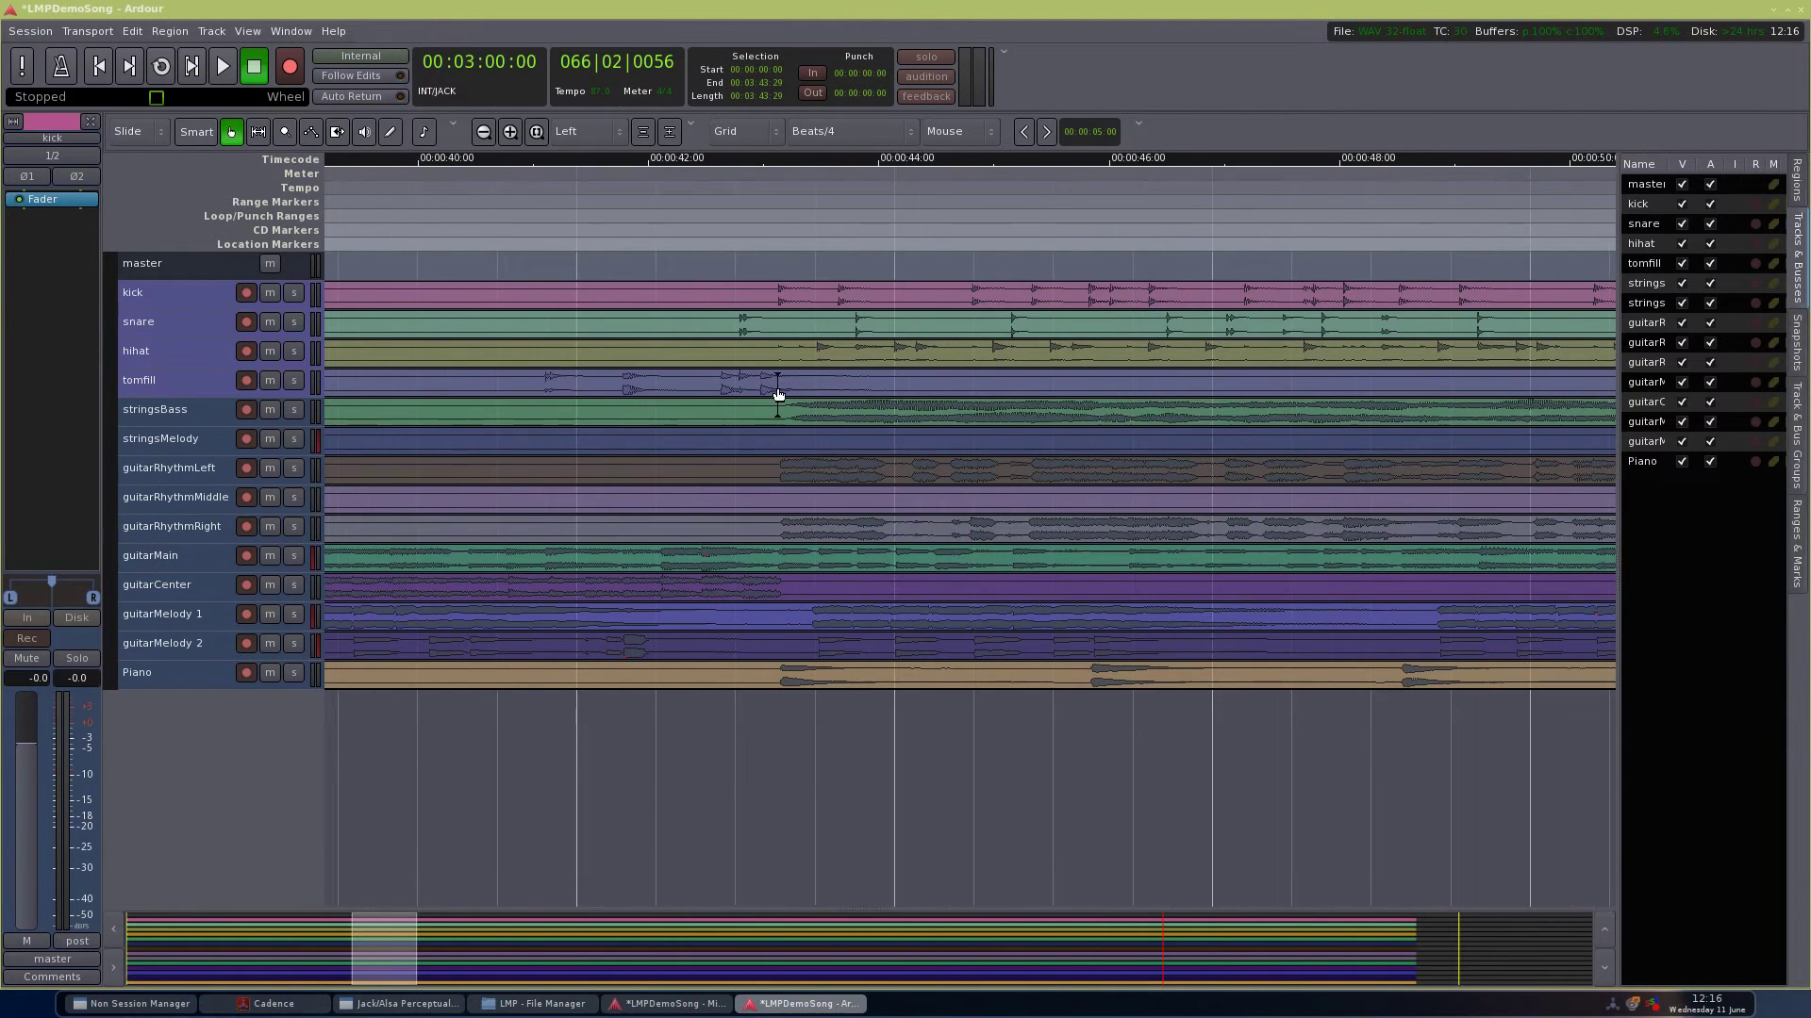
scroll(779, 396, "up", 1)
left_click_drag(797, 181, 575, 185)
key("space")
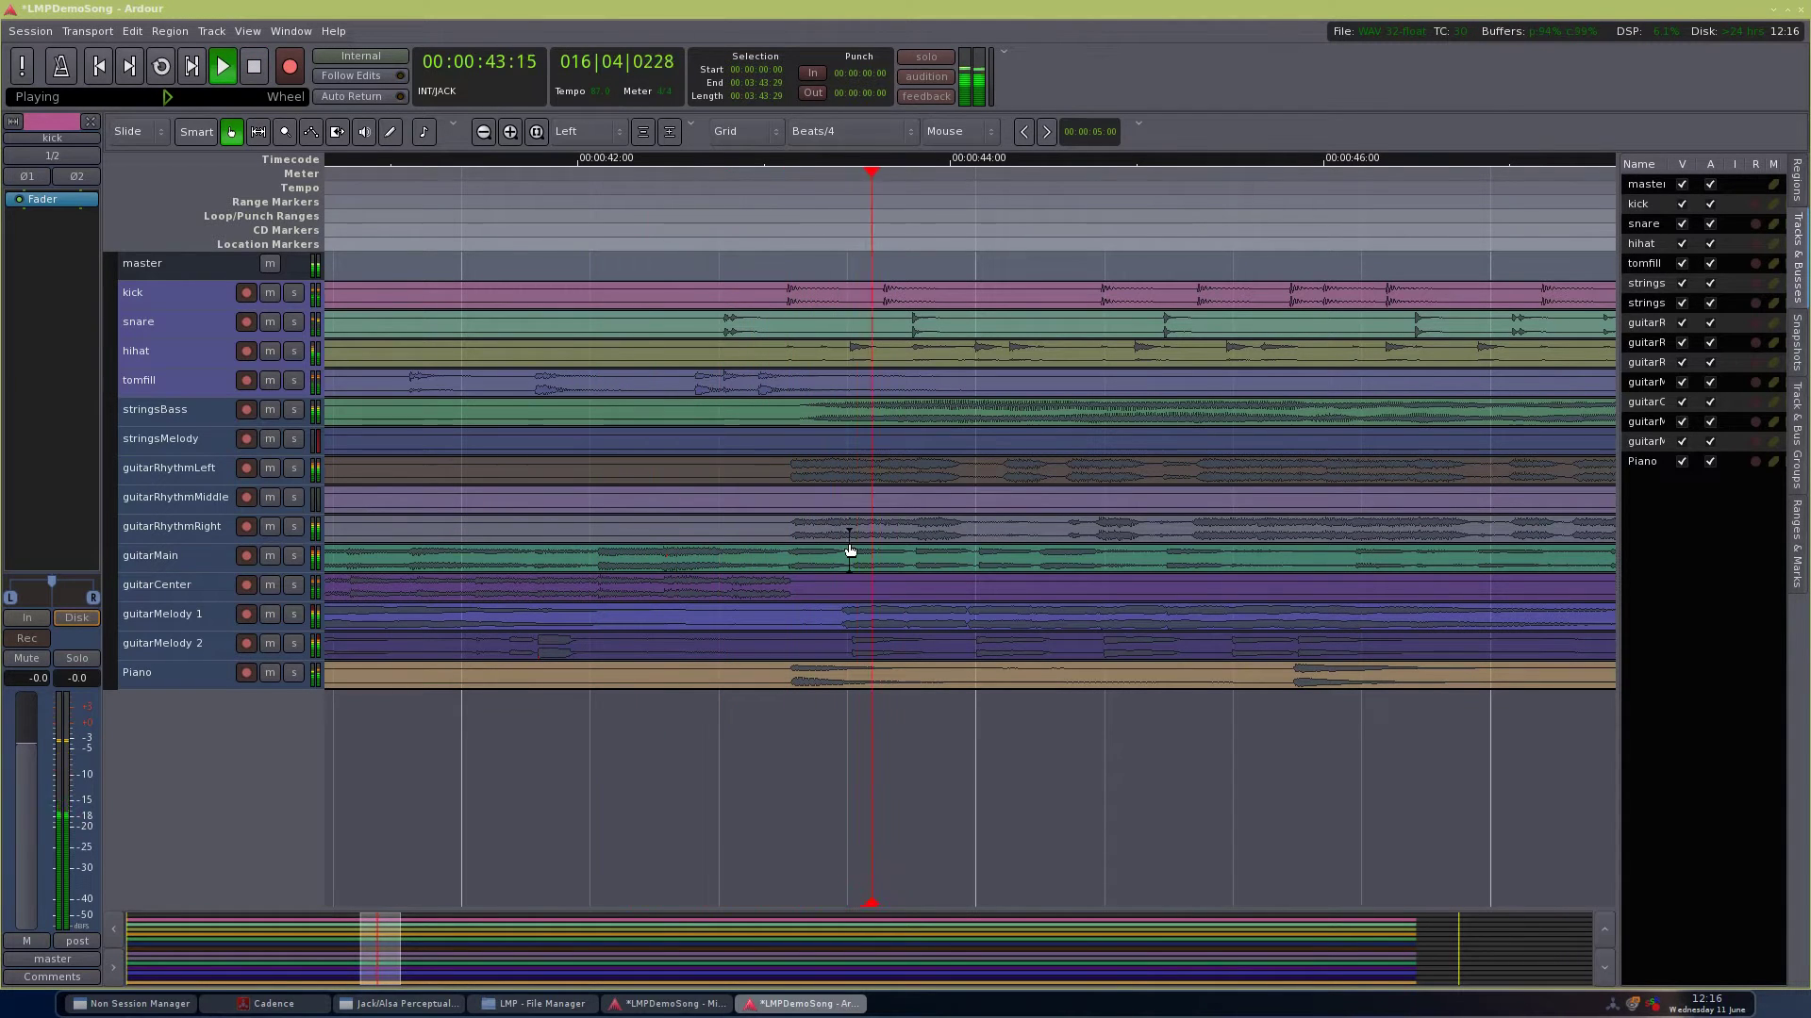
key("space")
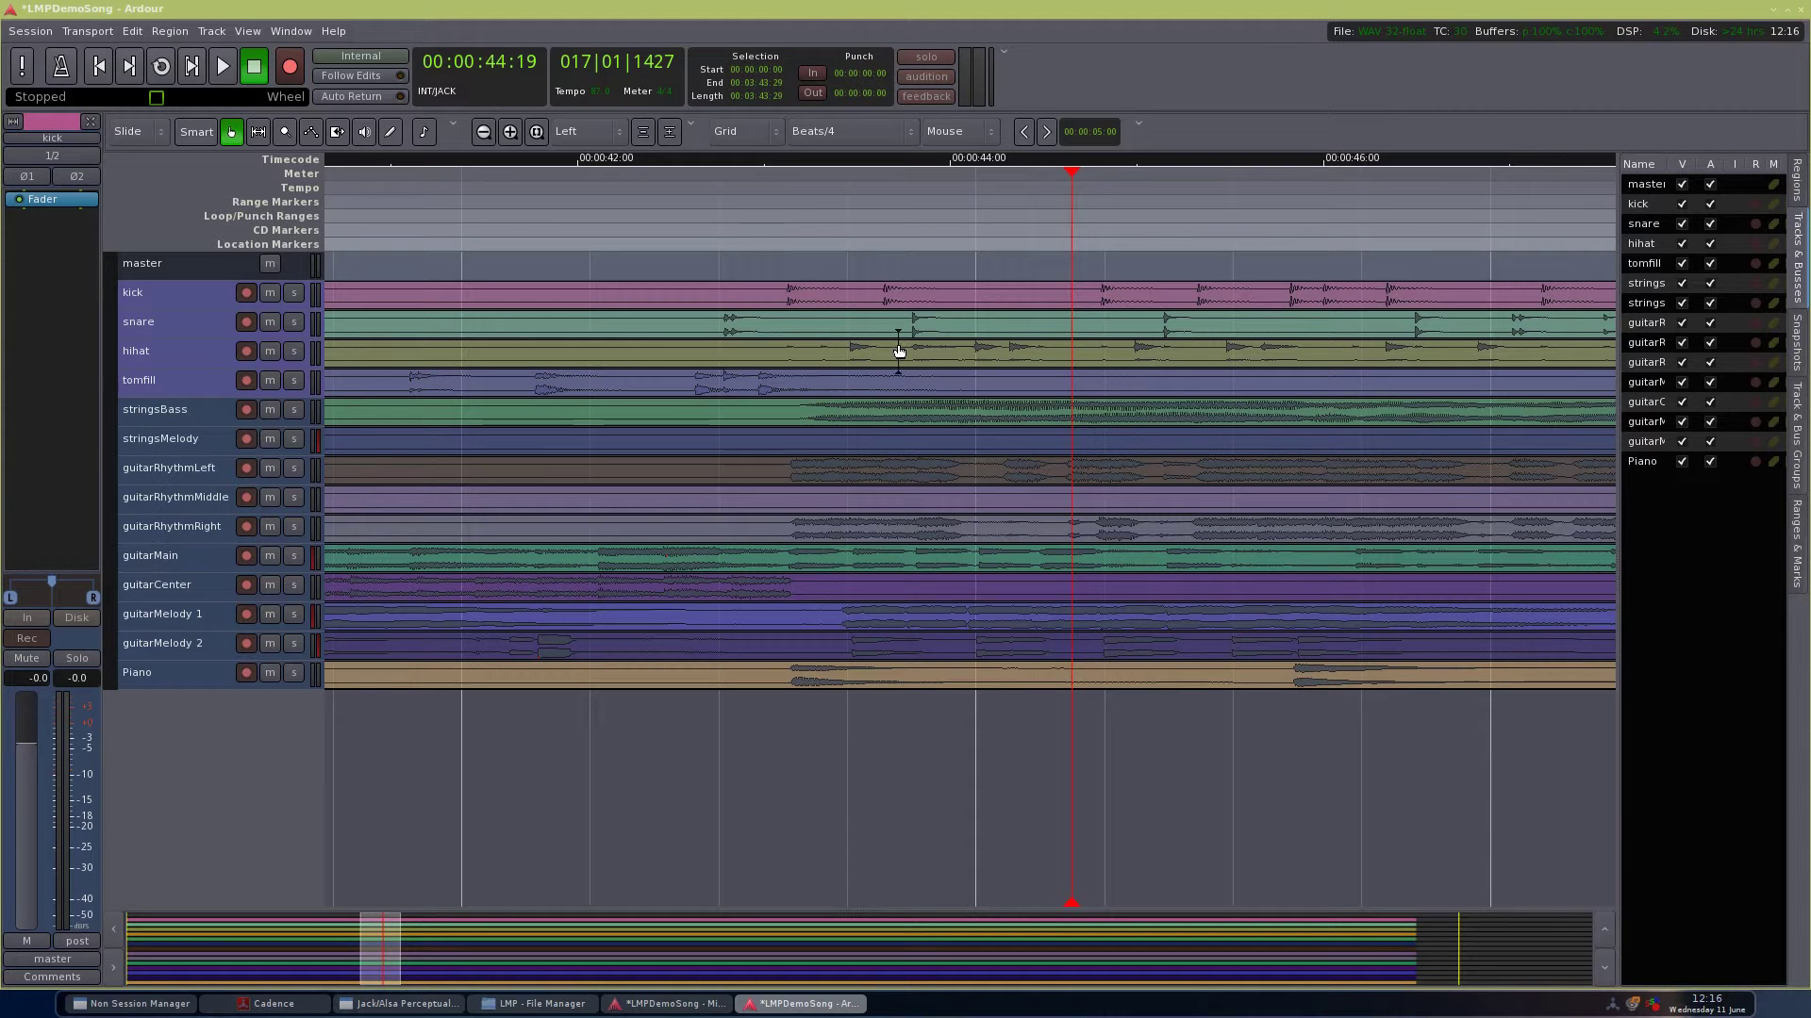
Step: Show the full song length and select the stringsBass and stringsMelody tracks
scroll(796, 387, "down", 1)
scroll(796, 386, "down", 5)
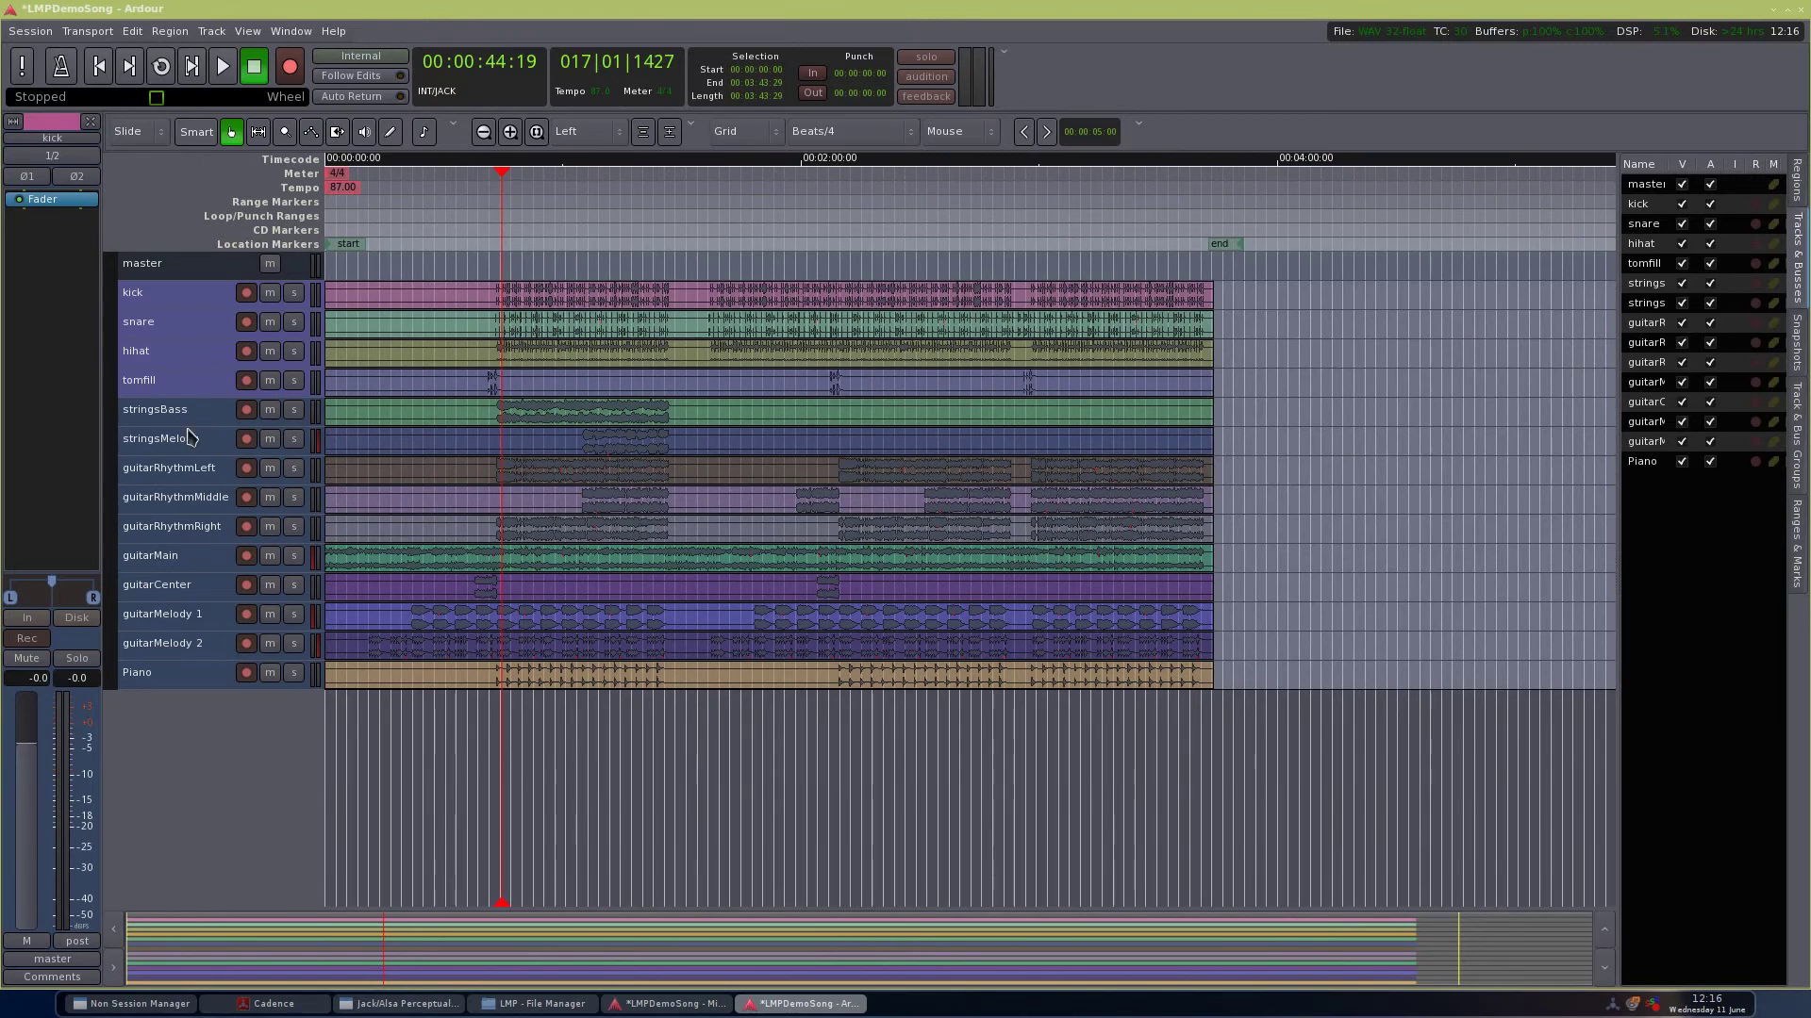
left_click_drag(193, 423, 193, 440)
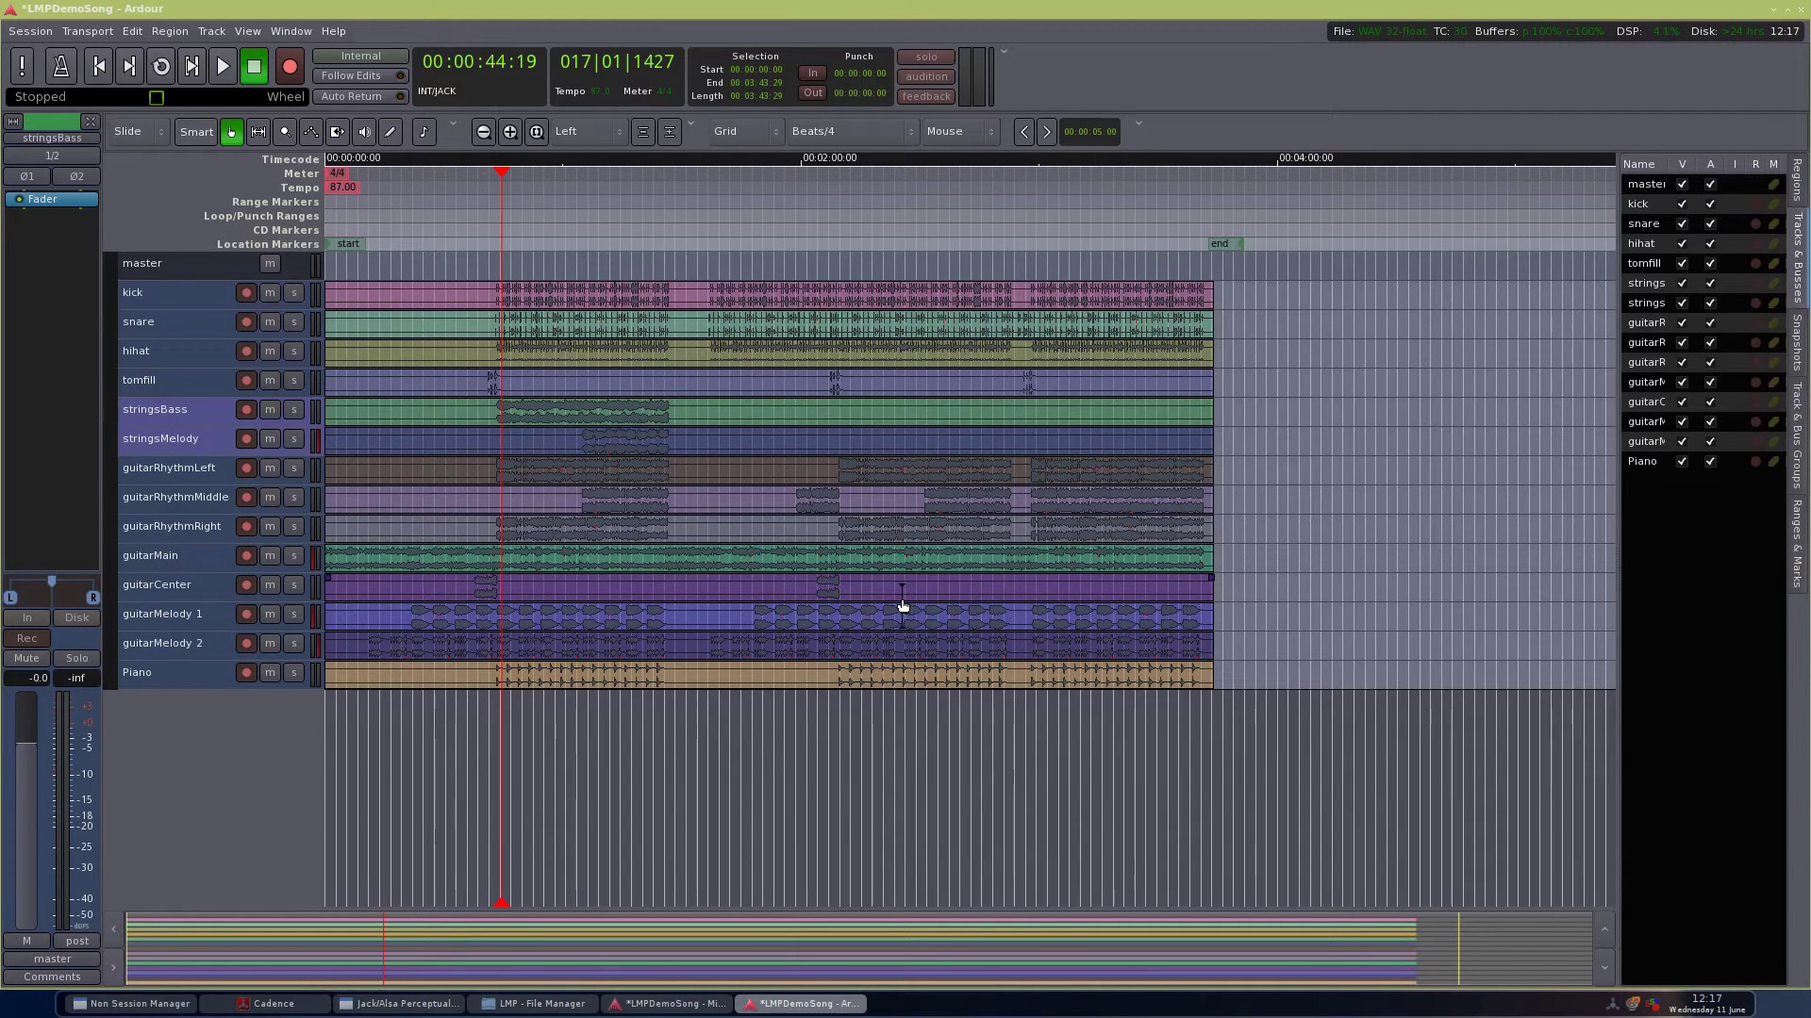
Step: Audition short excerpts from about 1:10 and from 2:34, and move the playhead back to 22|04|960
left_click(605, 179)
key("space")
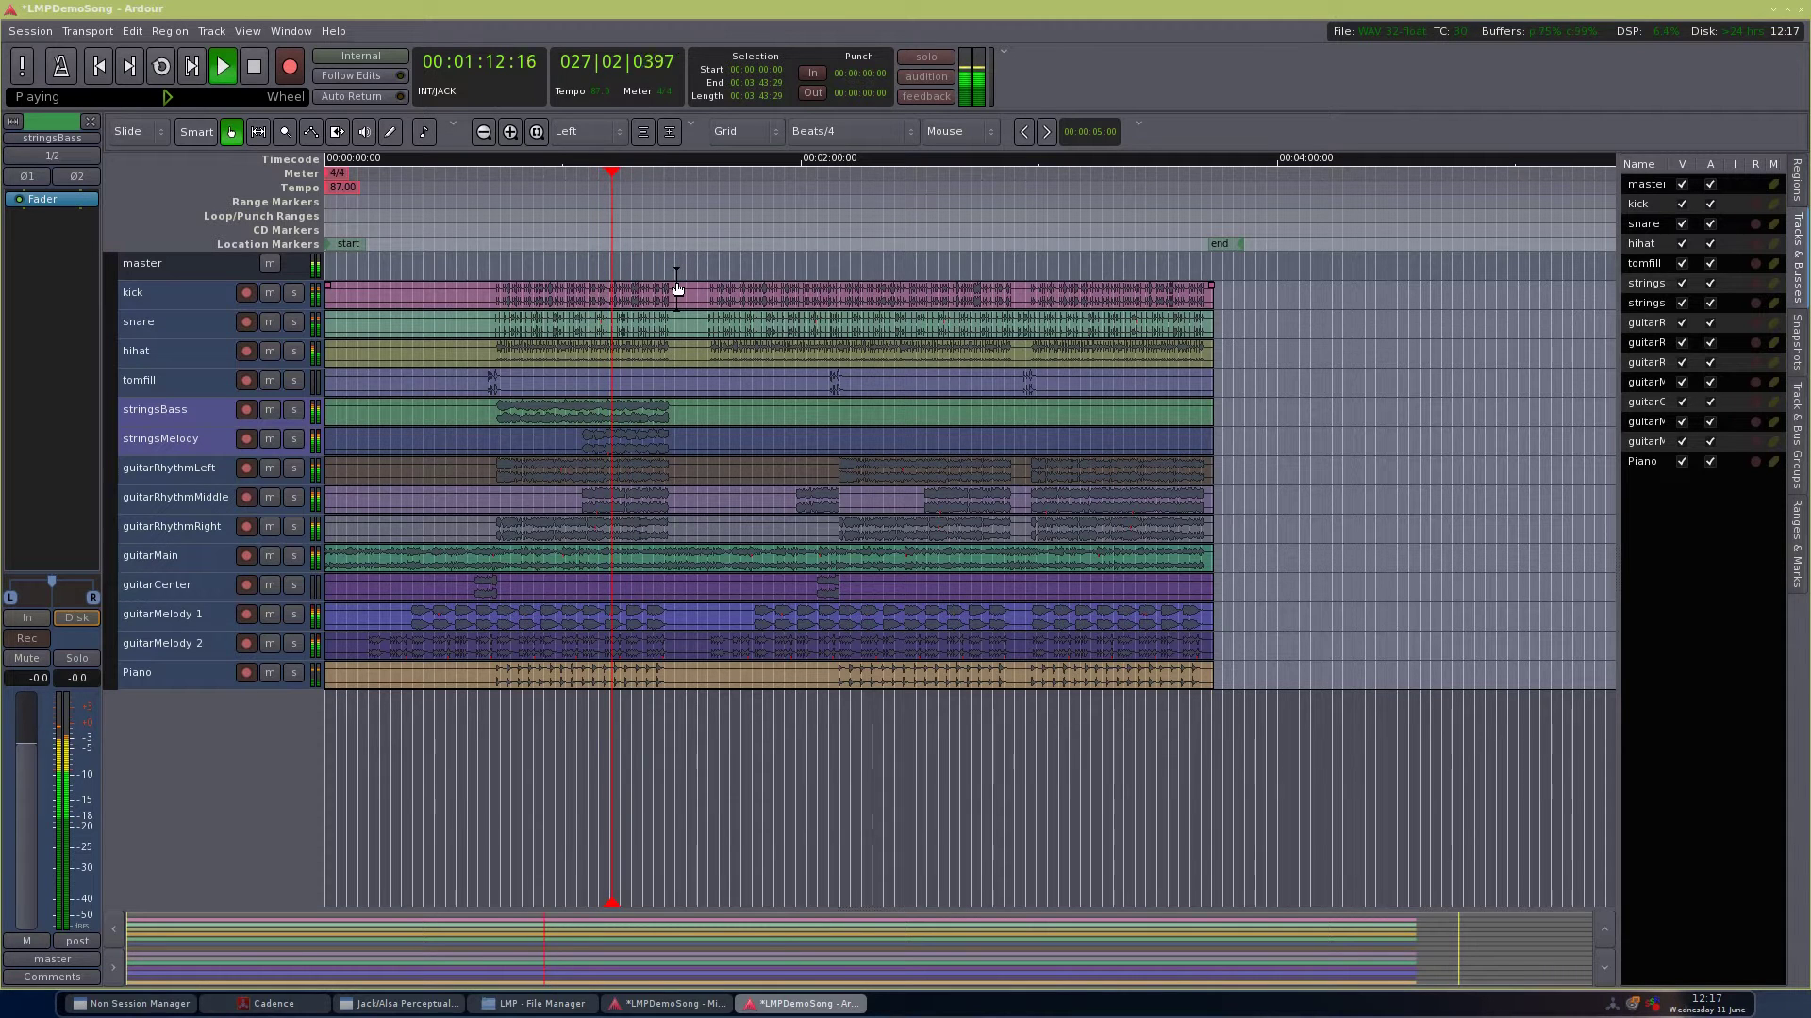
key("space")
left_click(936, 194)
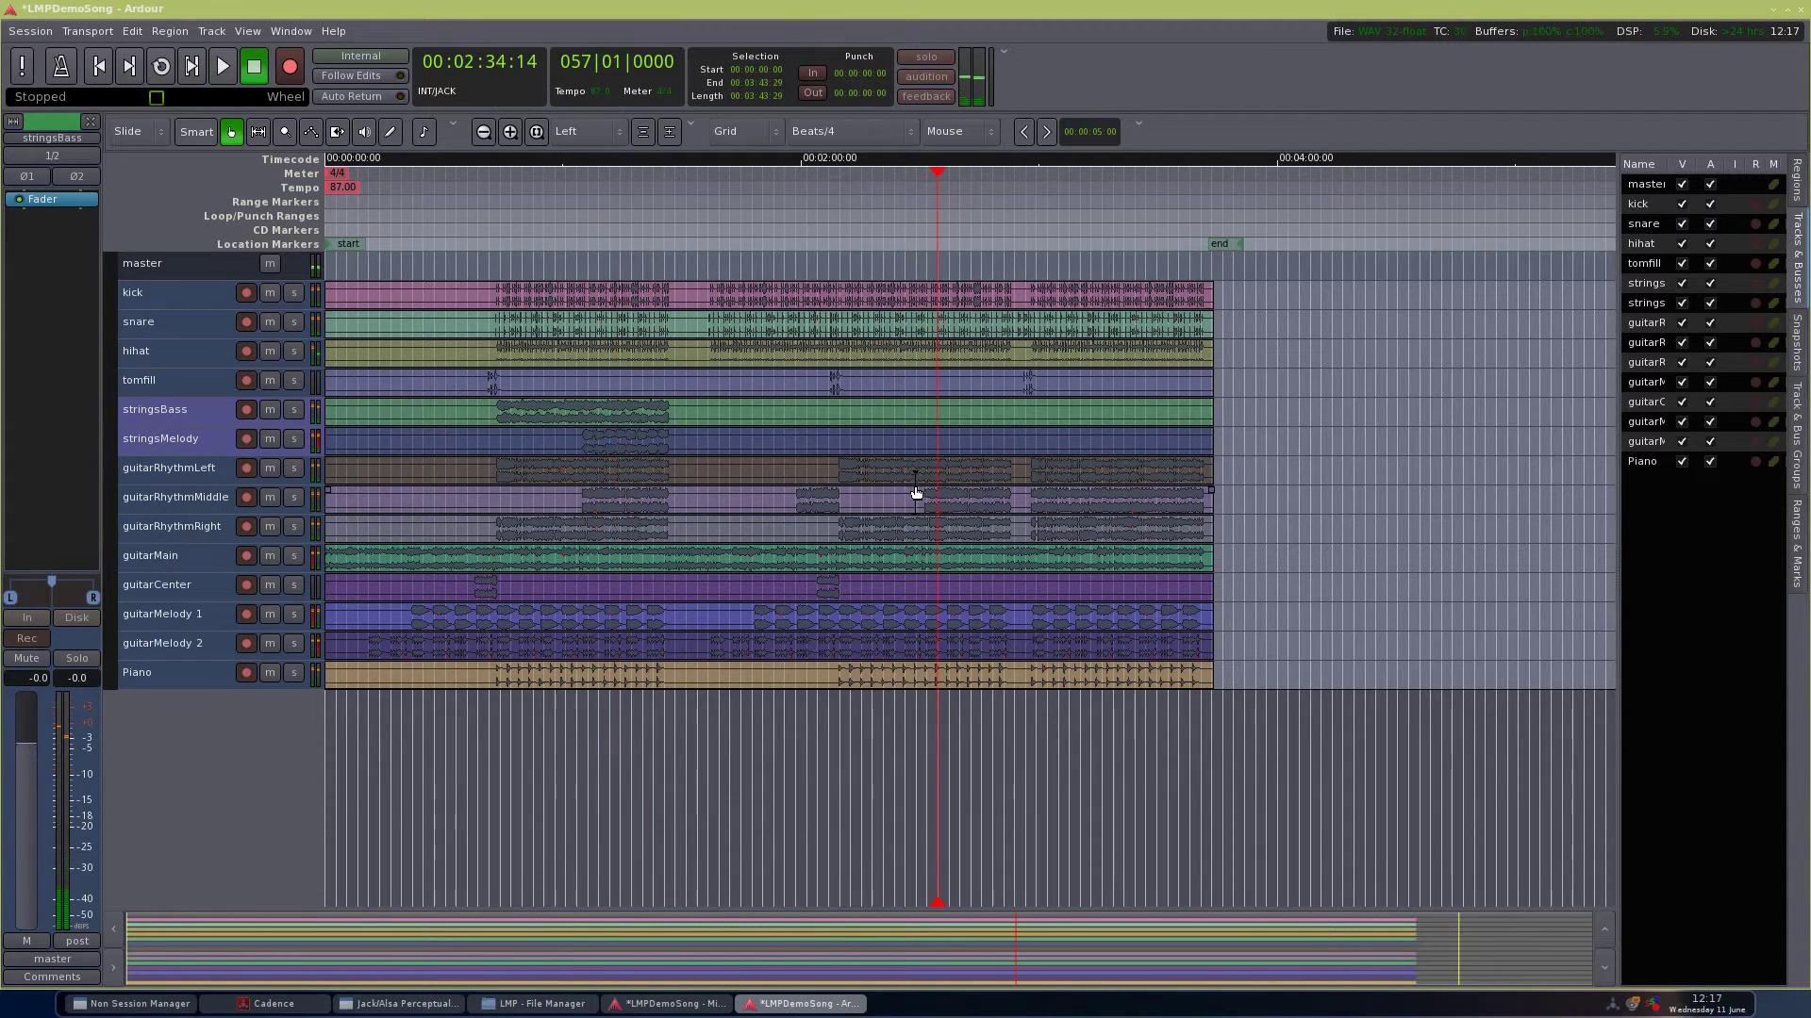
key("space")
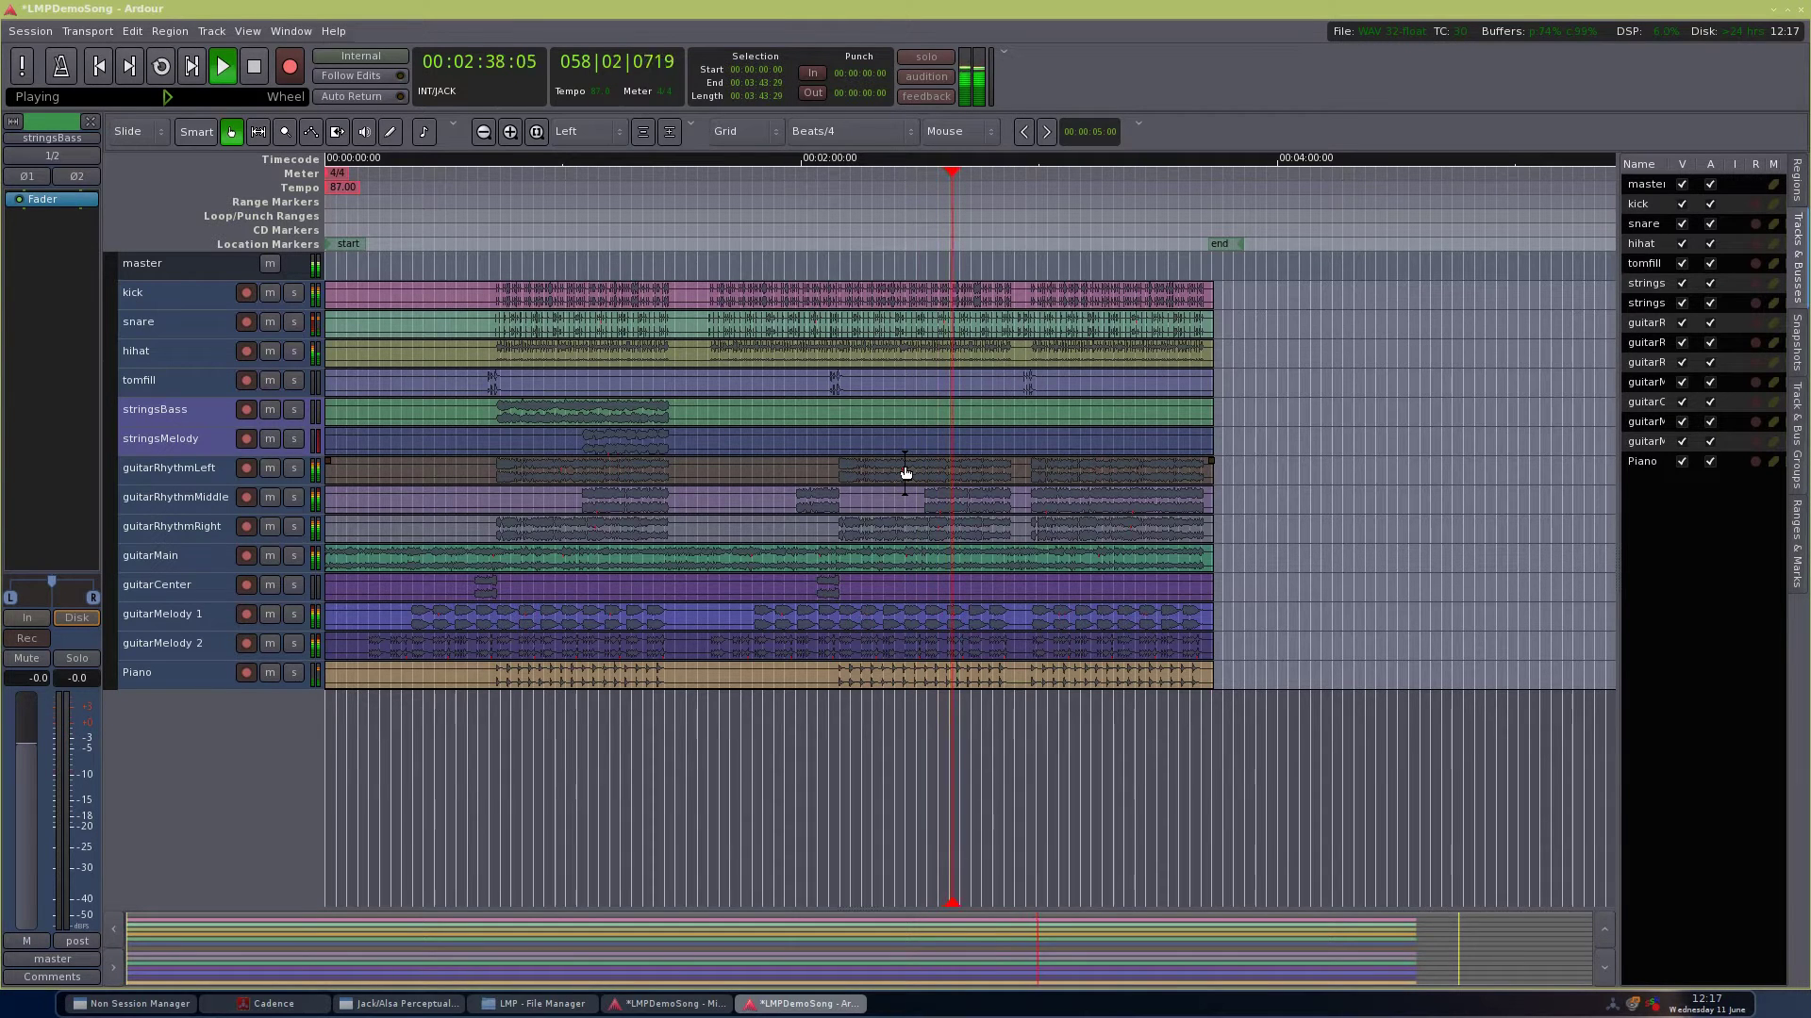
key("space")
left_click(564, 184)
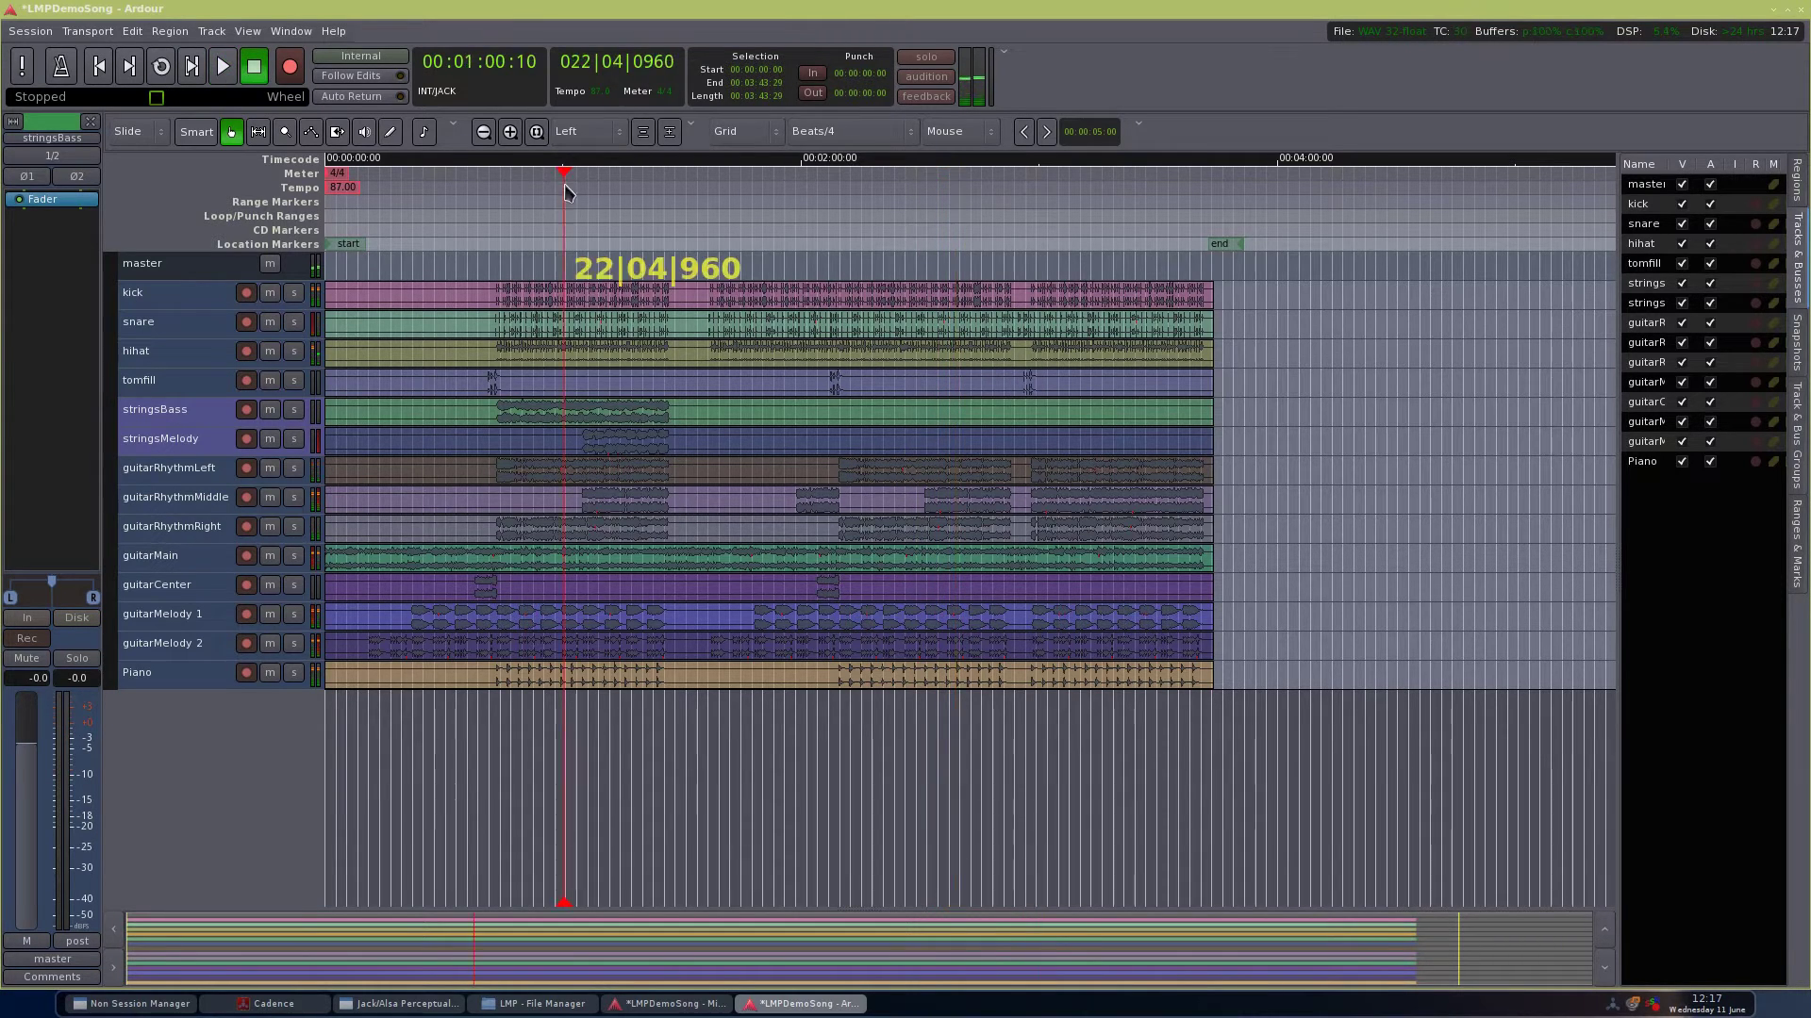
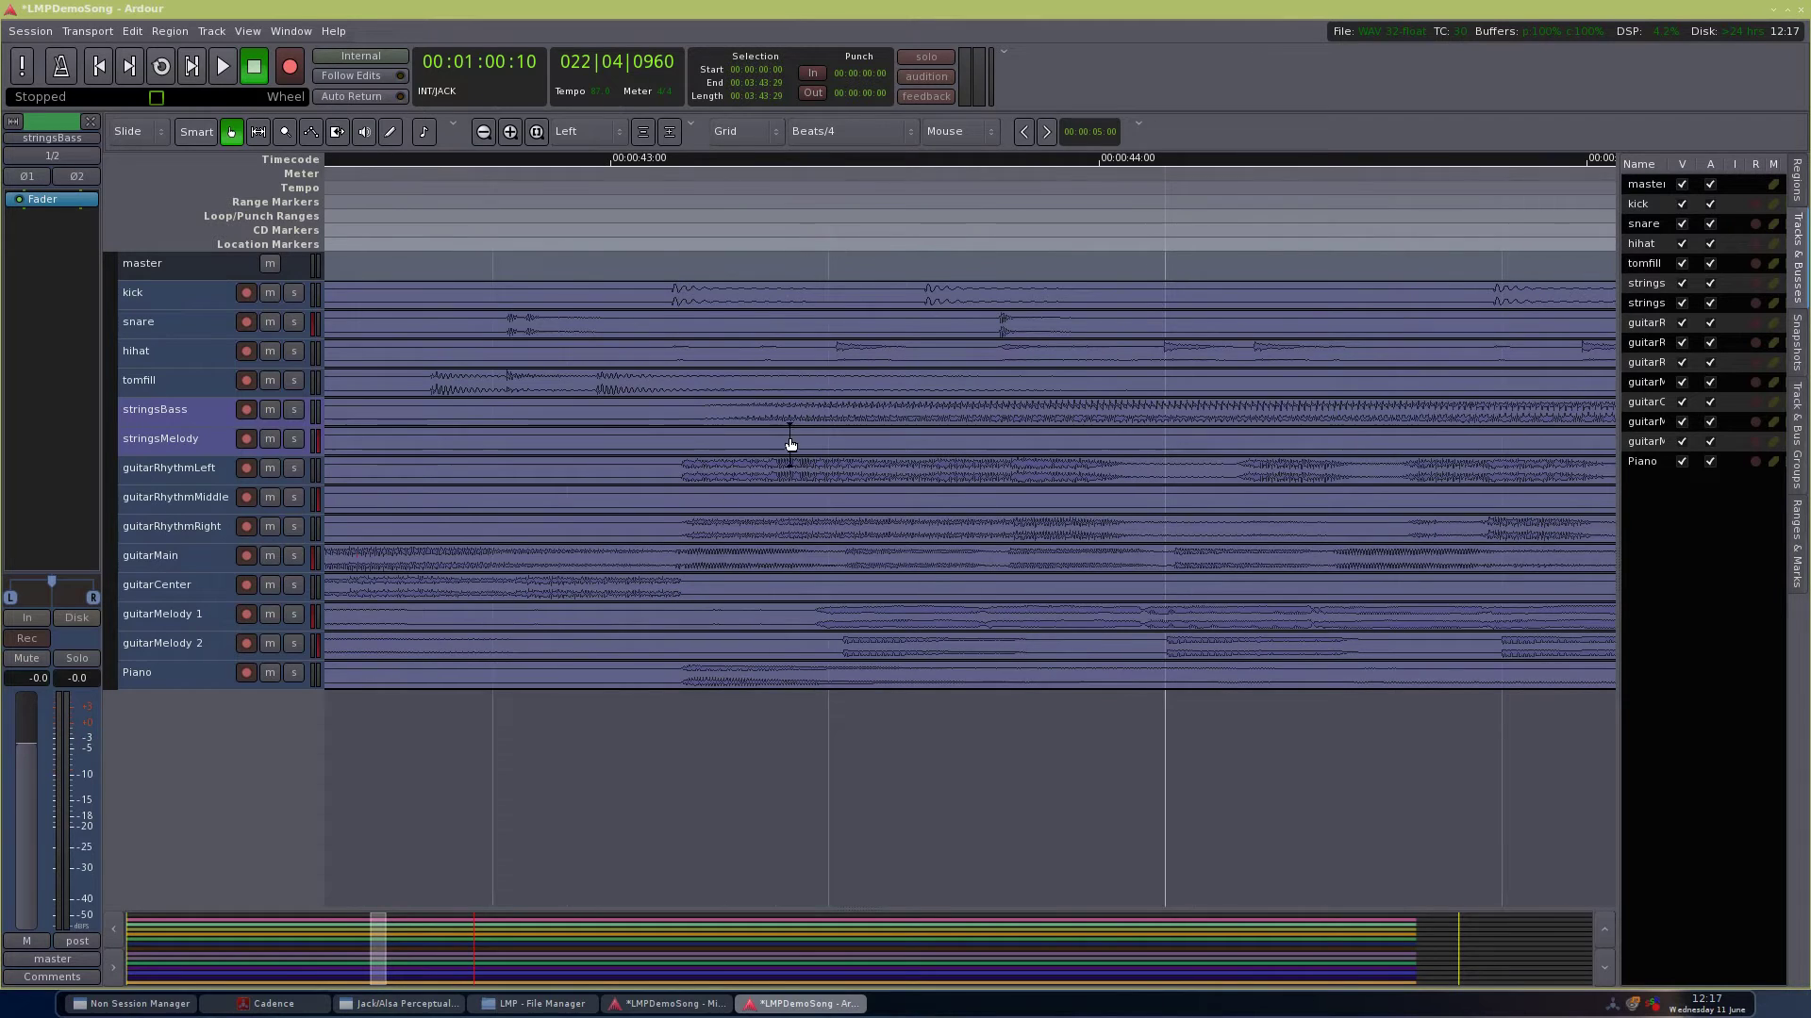
Step: Set the snap mode to No Grid and try moving the selected regions freely along the timeline
scroll(767, 438, "down", 2)
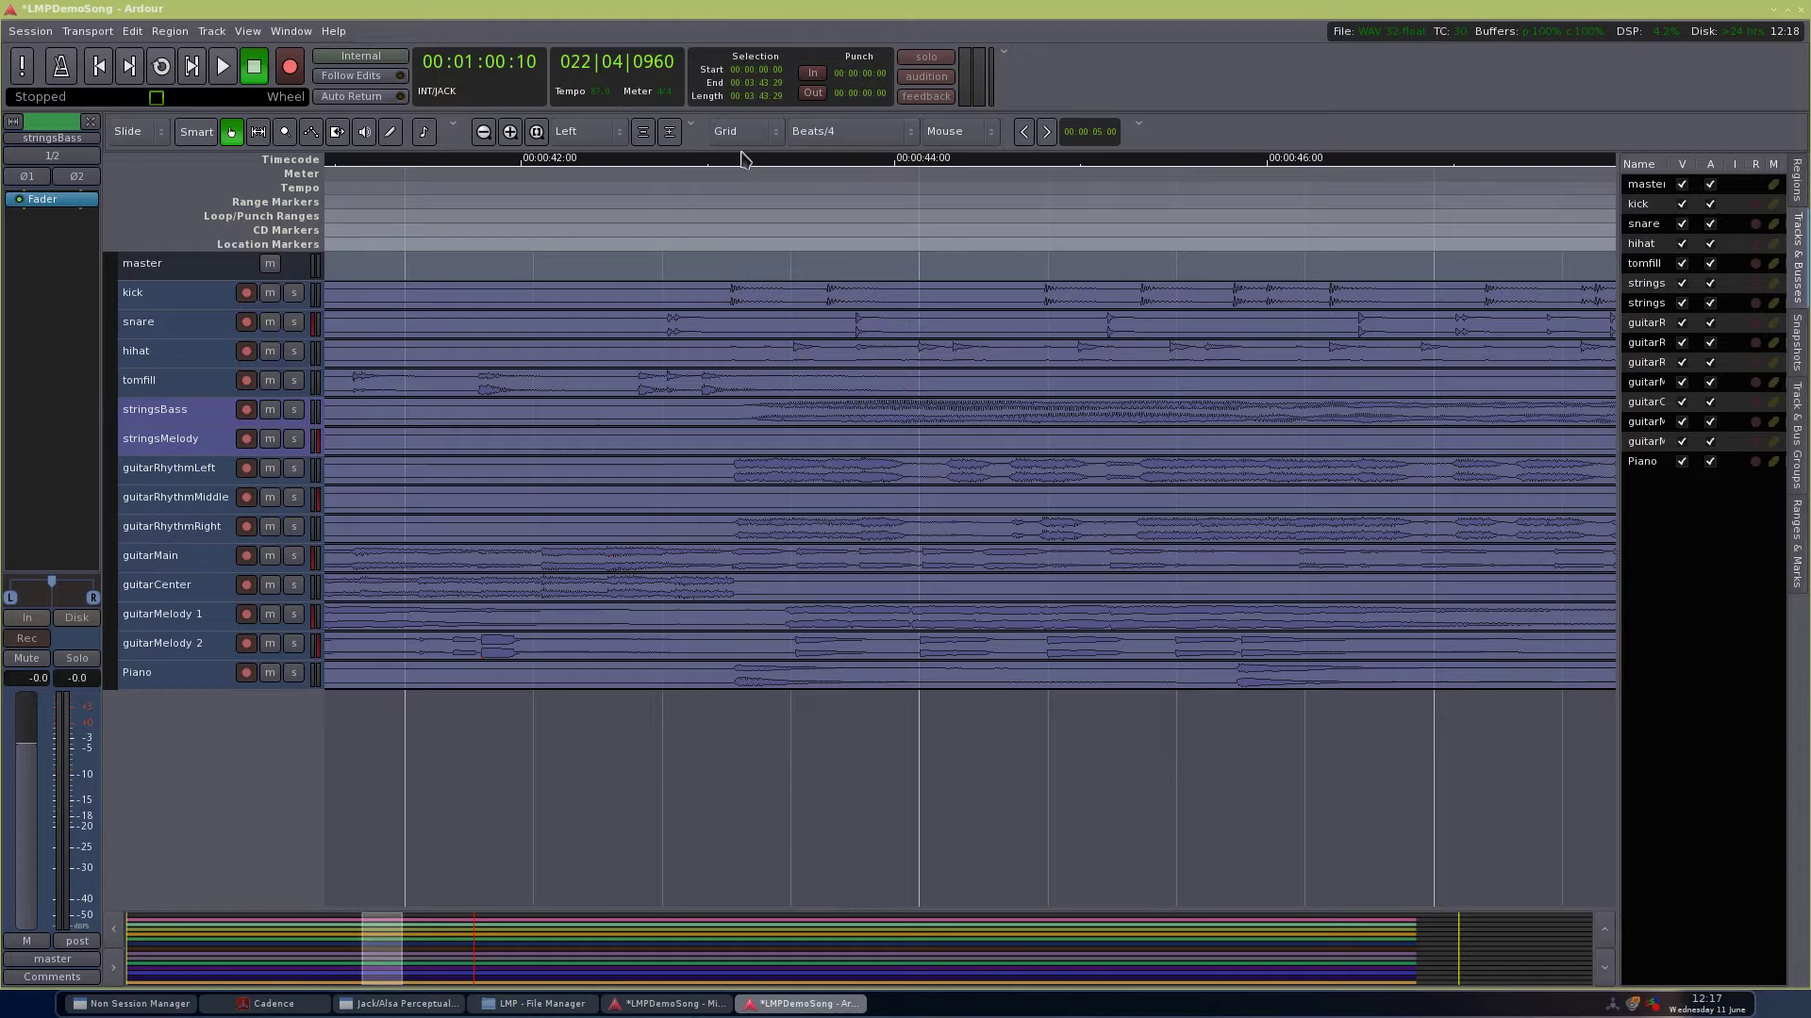
left_click(768, 134)
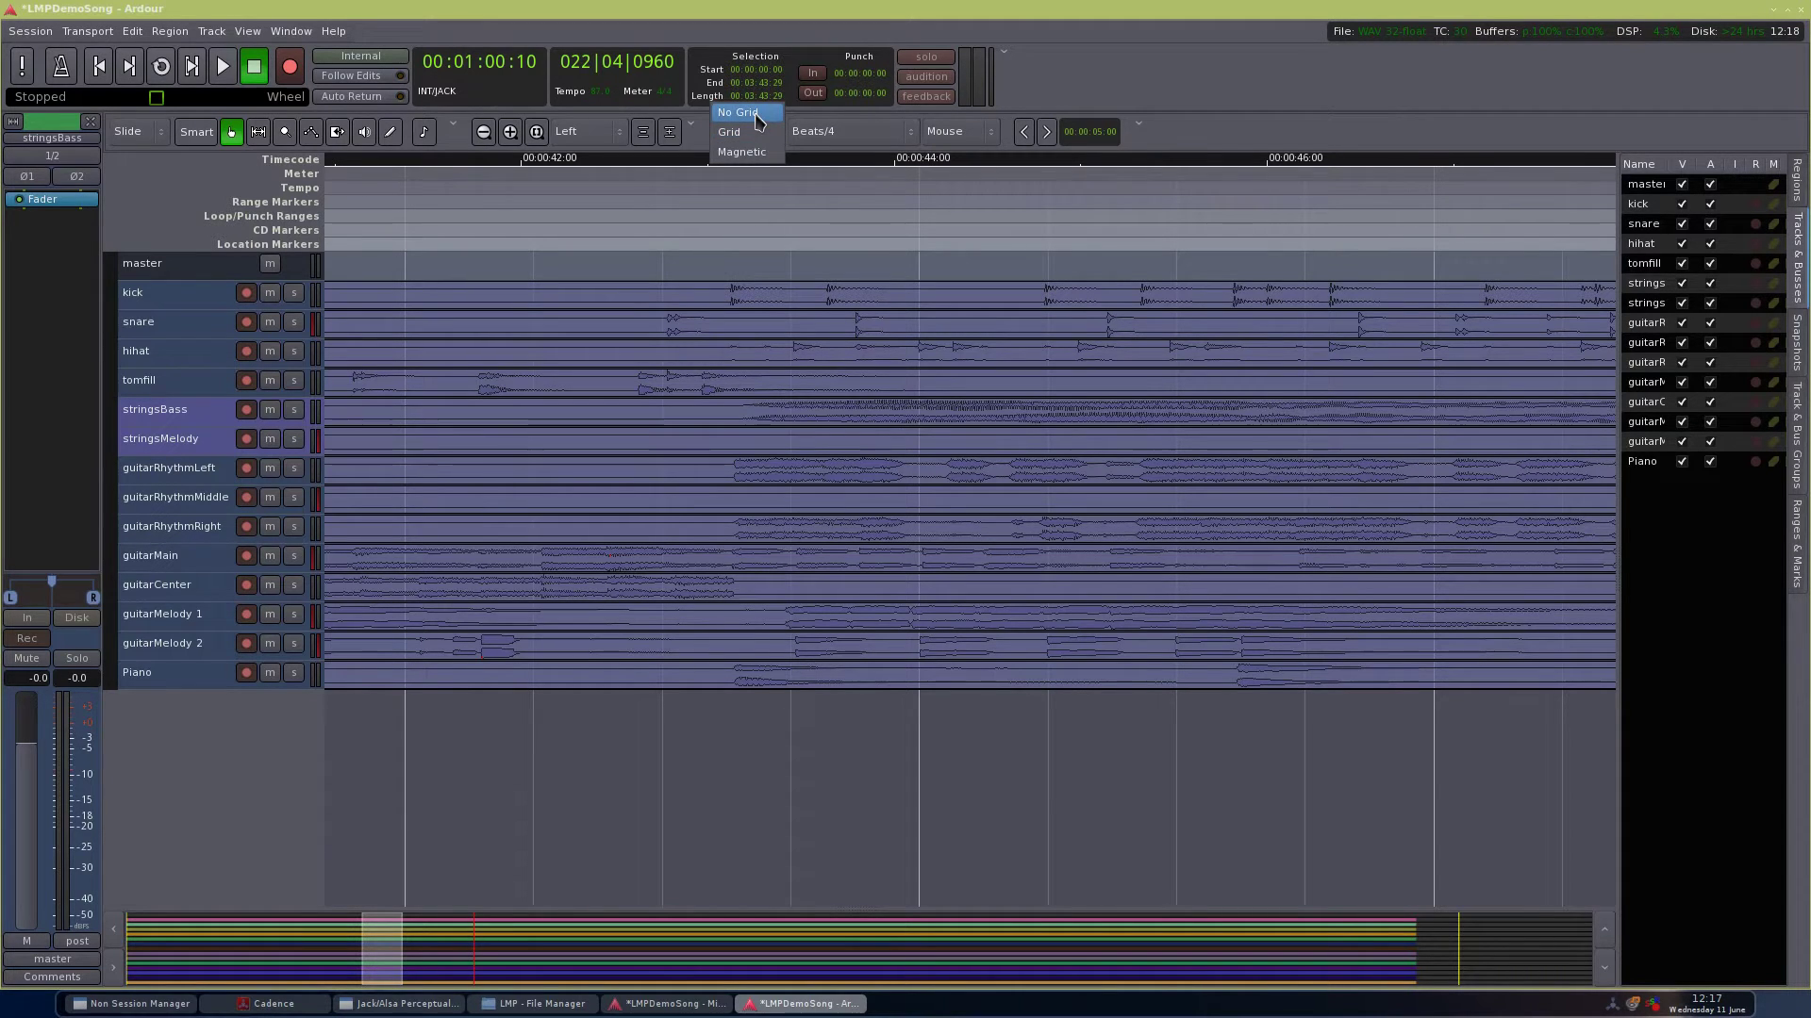
left_click(760, 113)
mouse_move(479, 296)
left_mouse_down()
mouse_move(590, 304)
mouse_move(460, 301)
mouse_move(495, 310)
left_mouse_up()
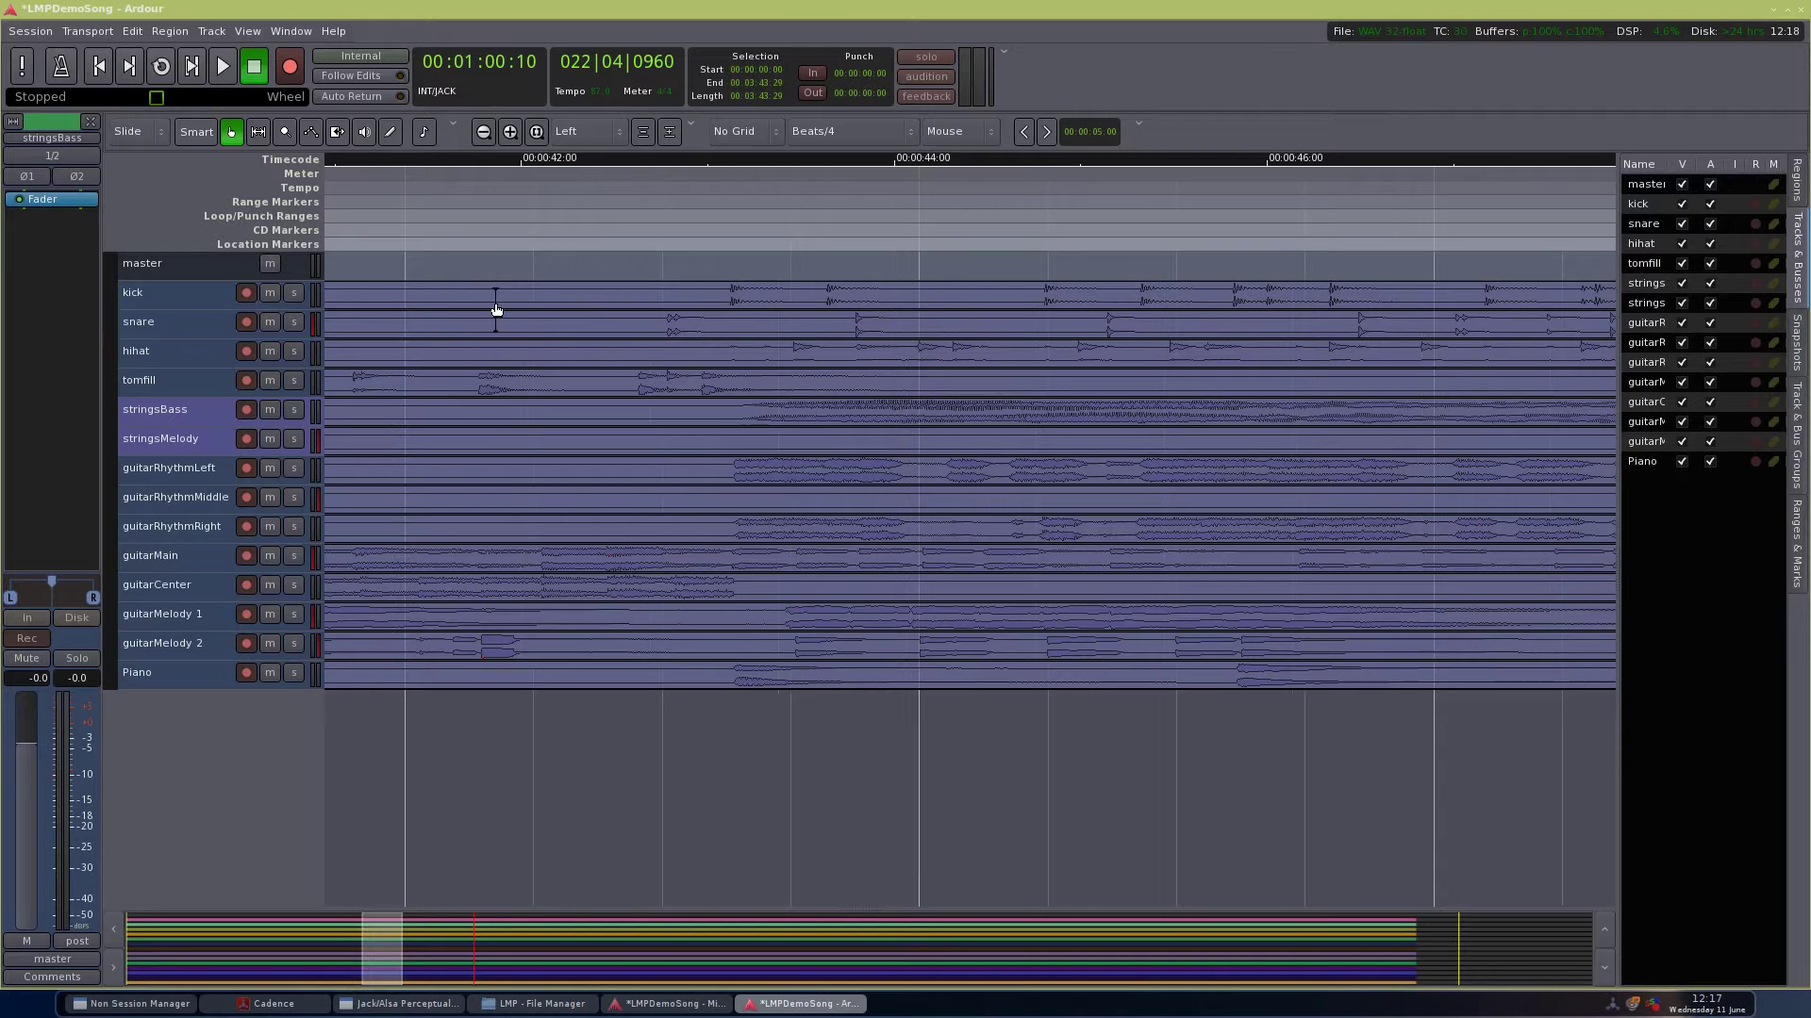
Step: Set the snap mode to Magnetic and shift all selected regions slightly to the right along the timeline
left_click(759, 132)
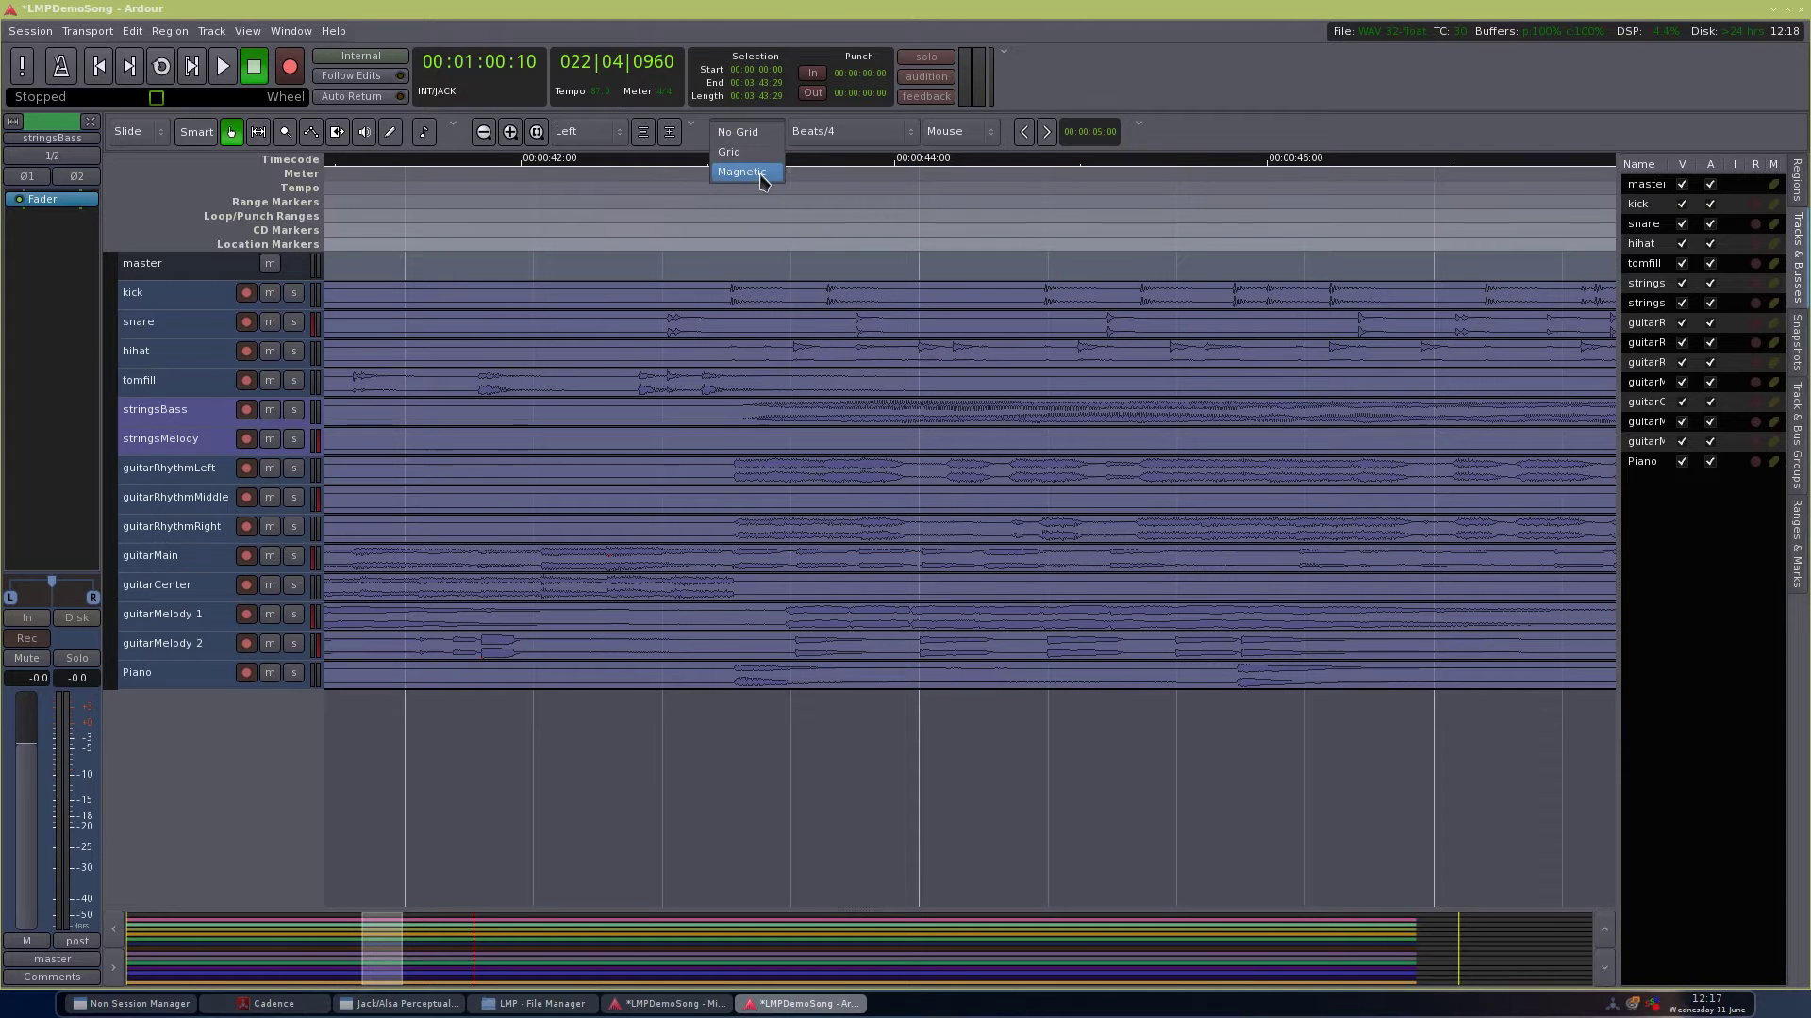
left_click(763, 179)
left_click_drag(473, 305, 546, 300)
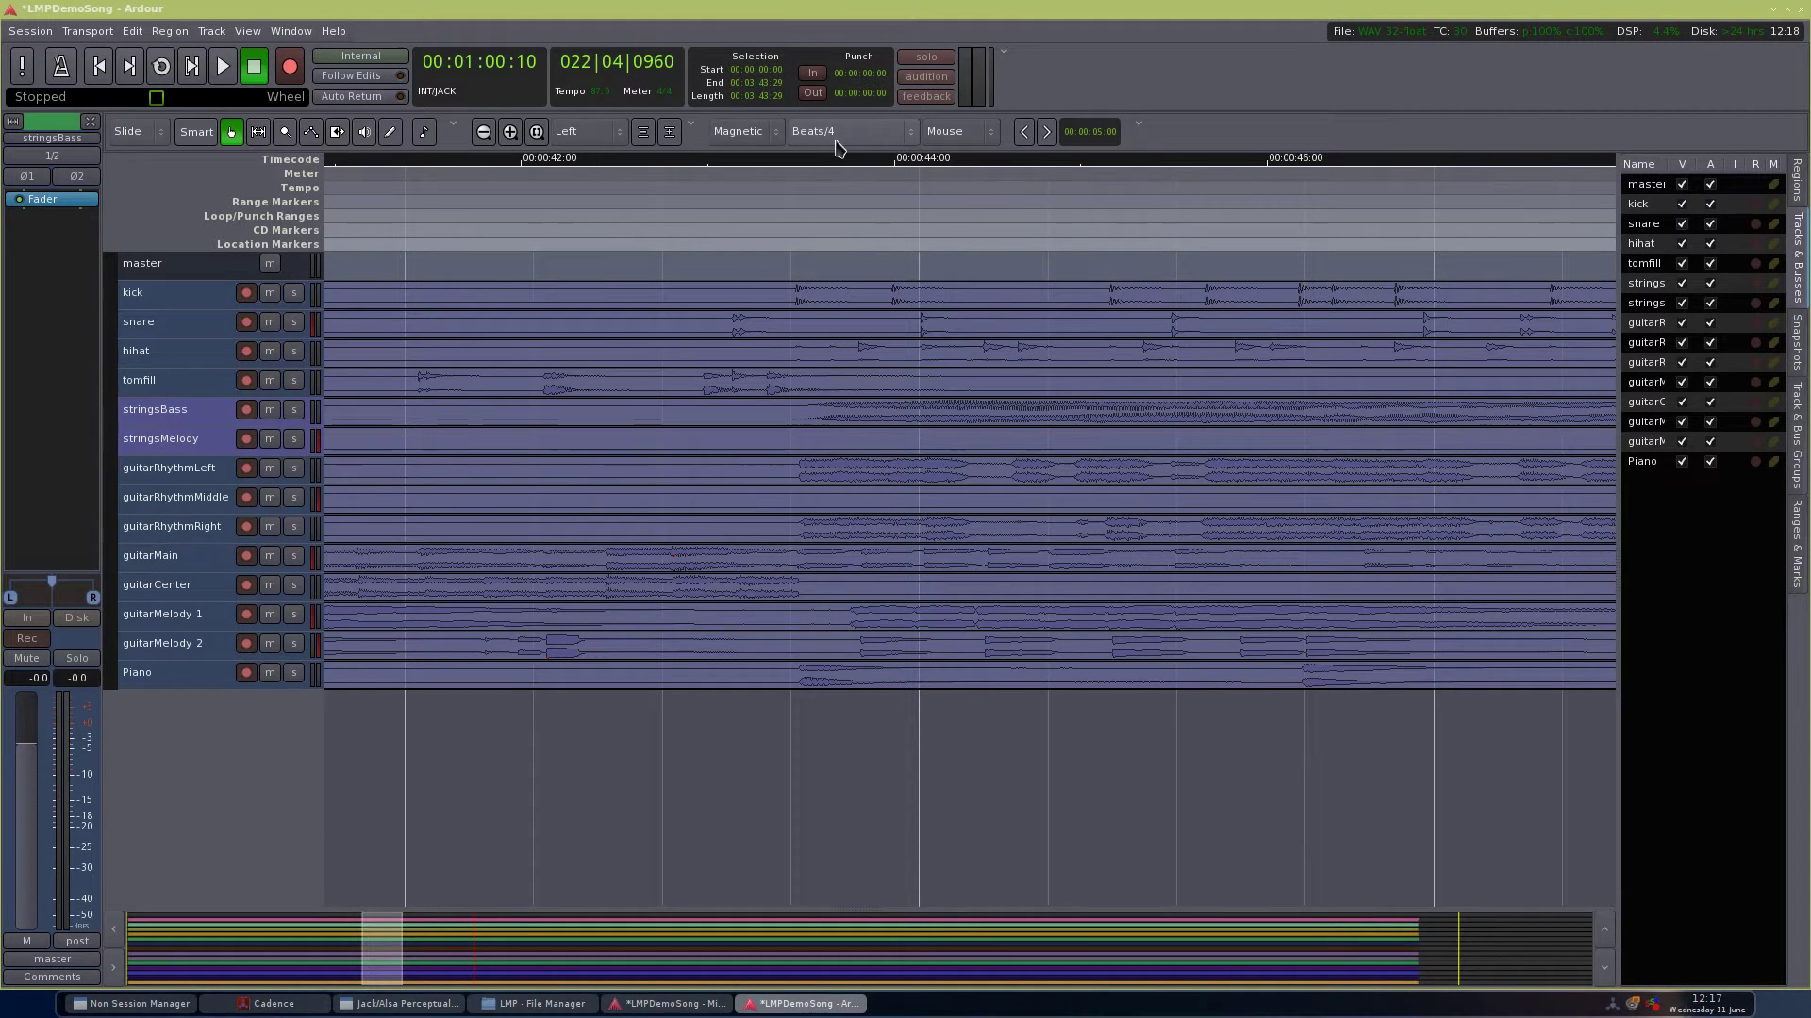
Step: Set the snap mode to Grid and move the selected regions back and forth along the timeline in Beats/4 steps
left_click_drag(519, 300, 521, 297)
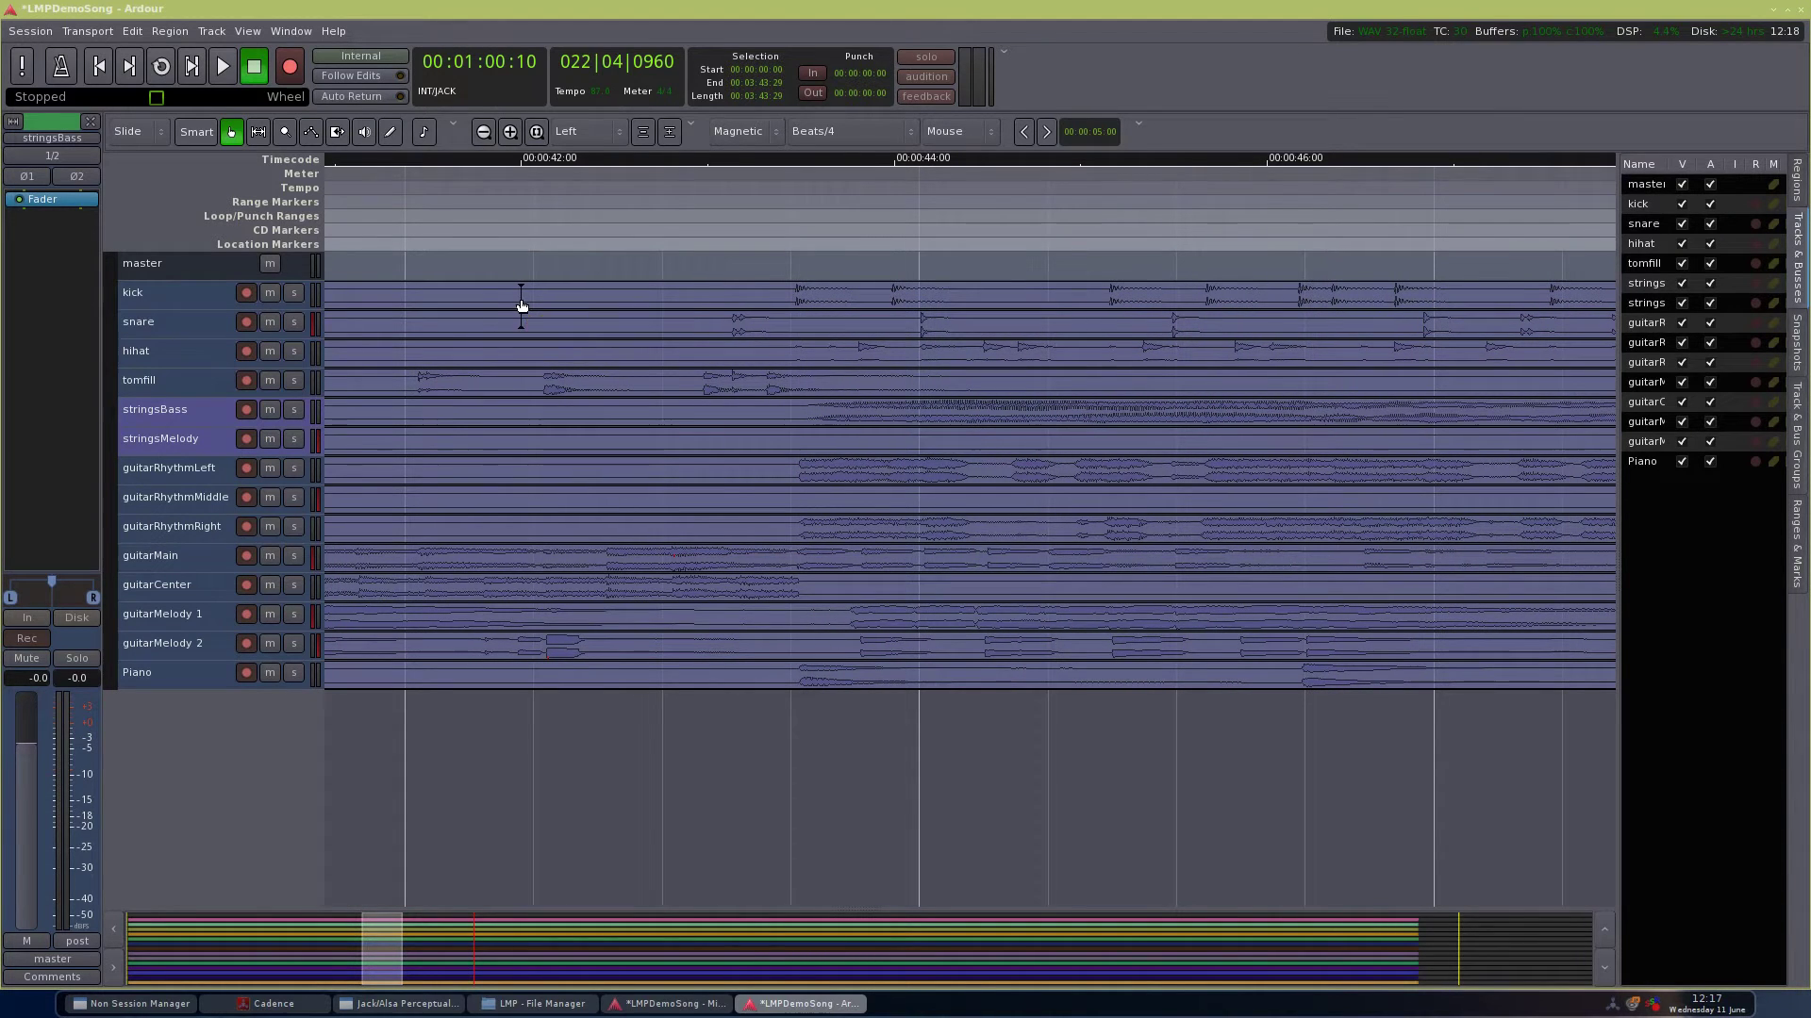
left_click(761, 137)
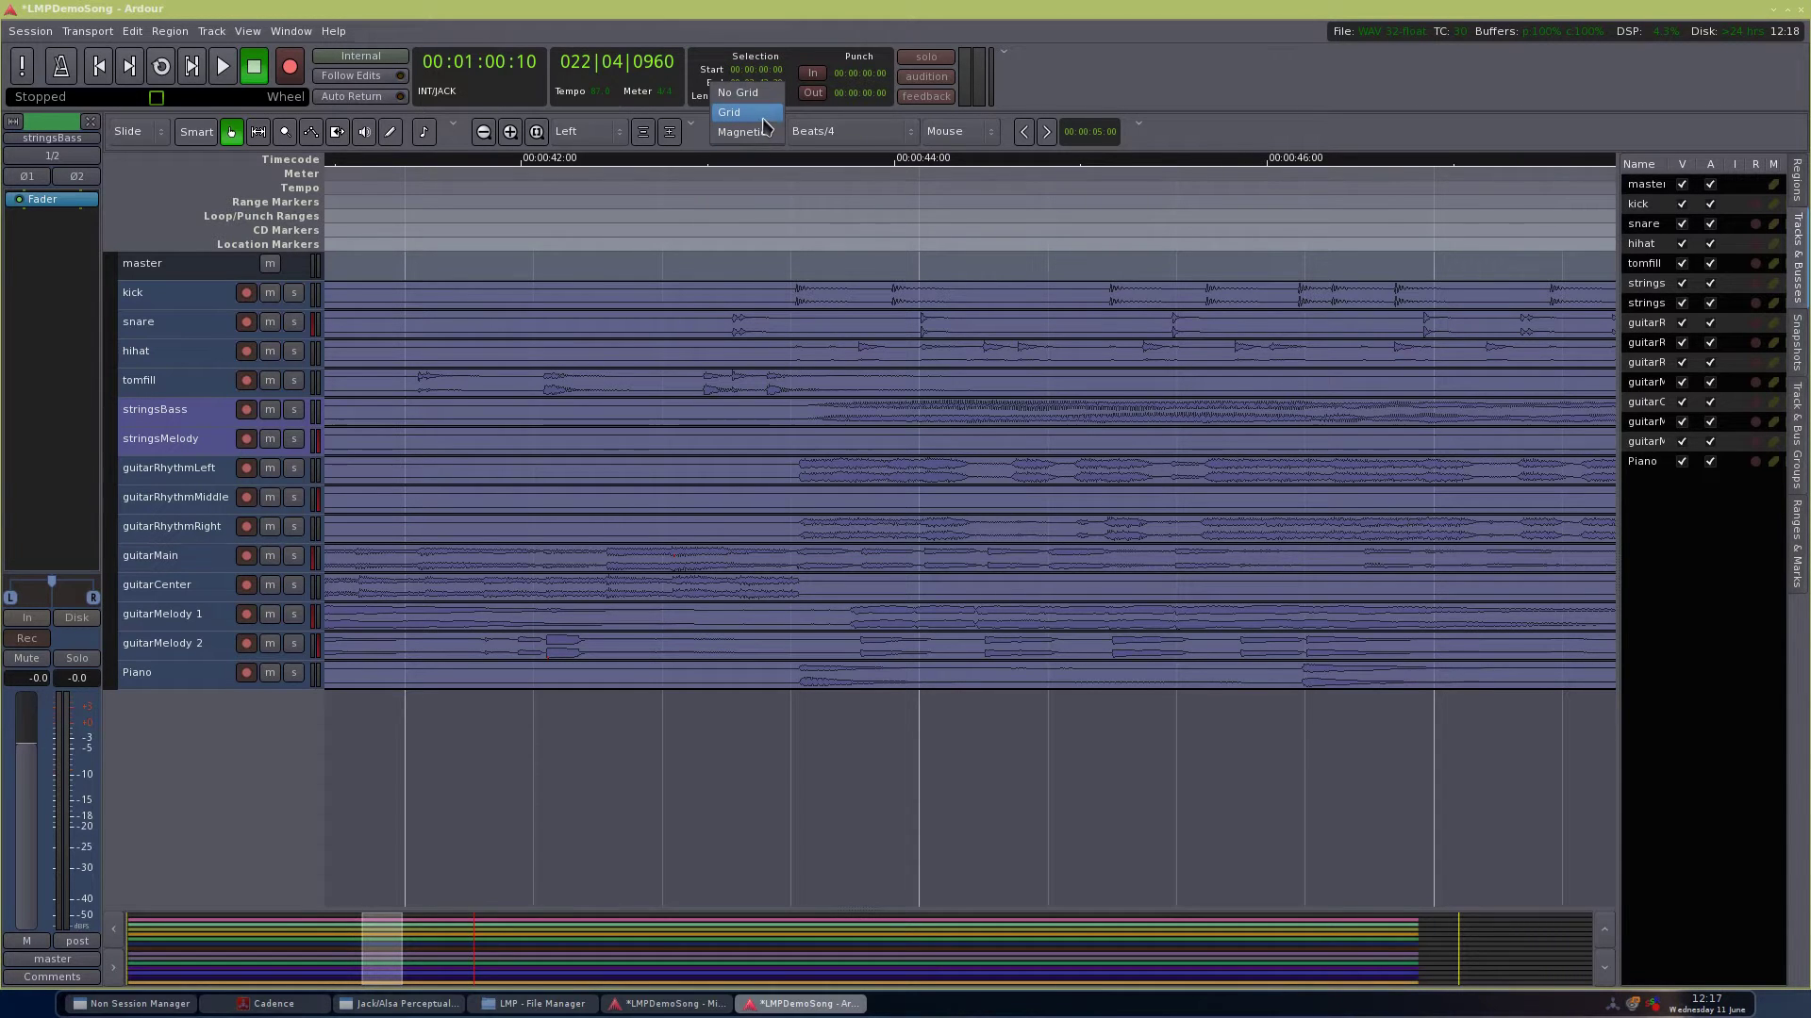
left_click(766, 115)
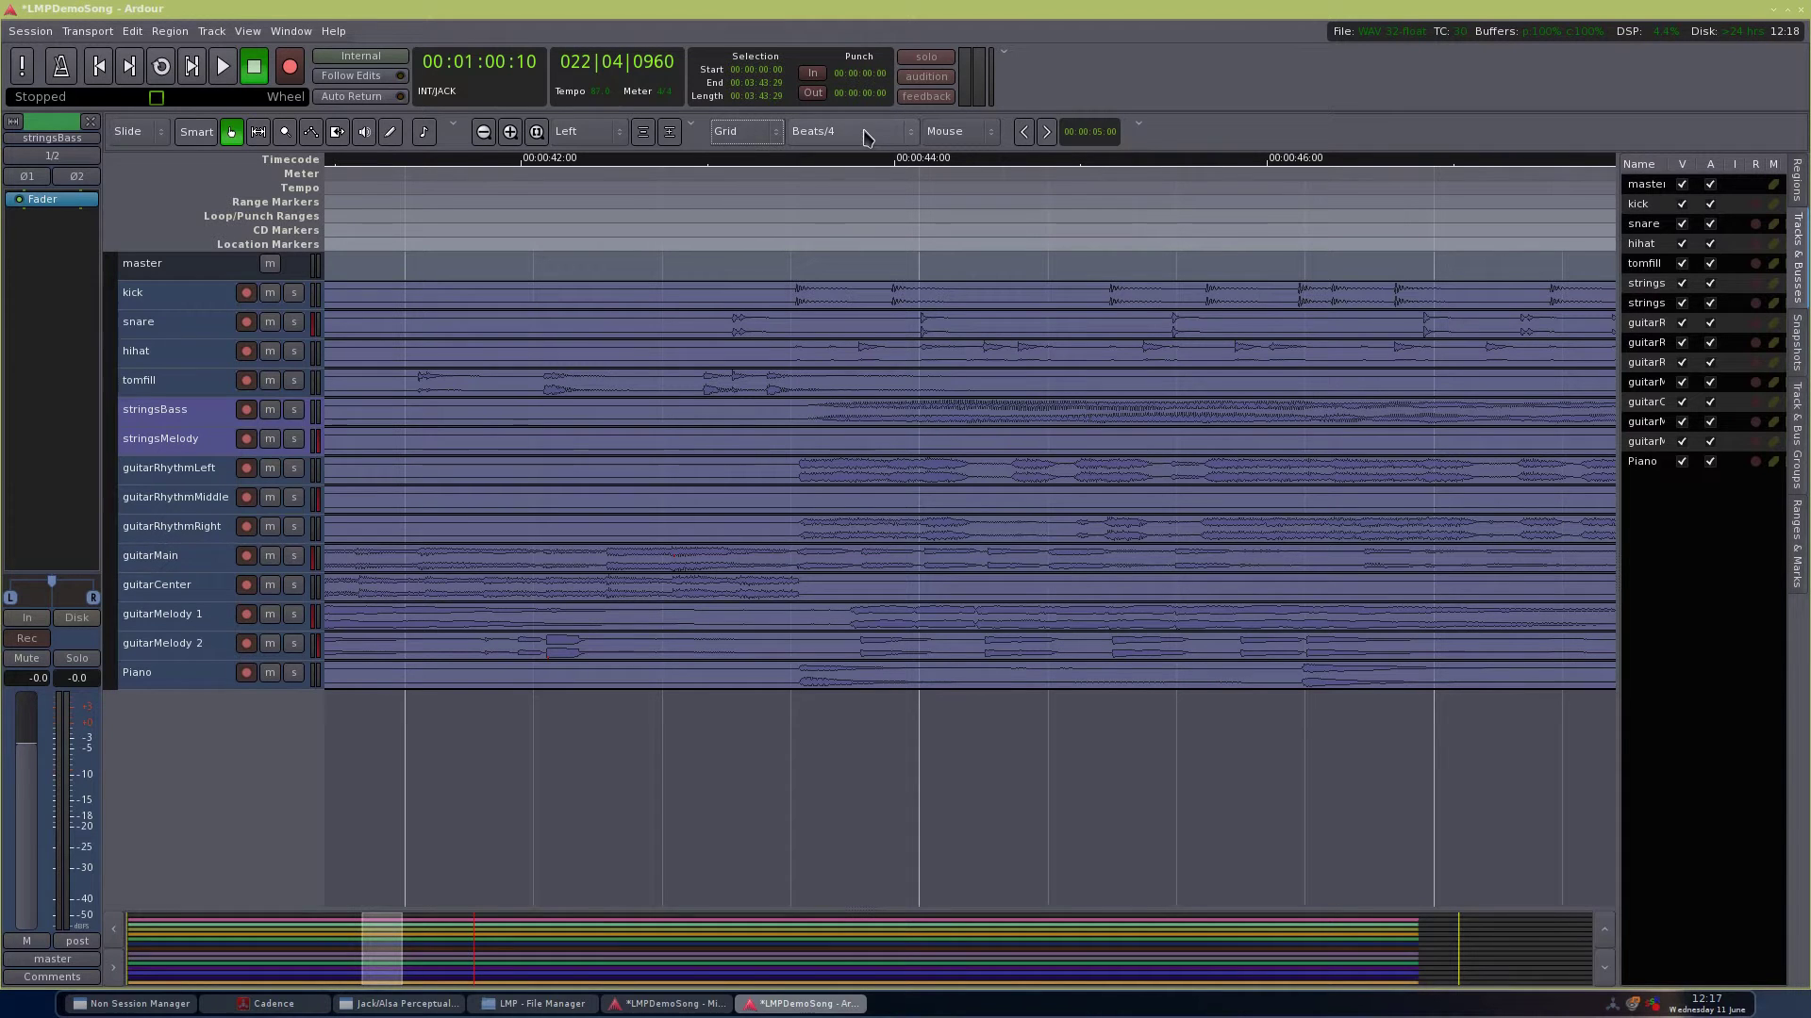
left_click_drag(470, 270, 529, 298)
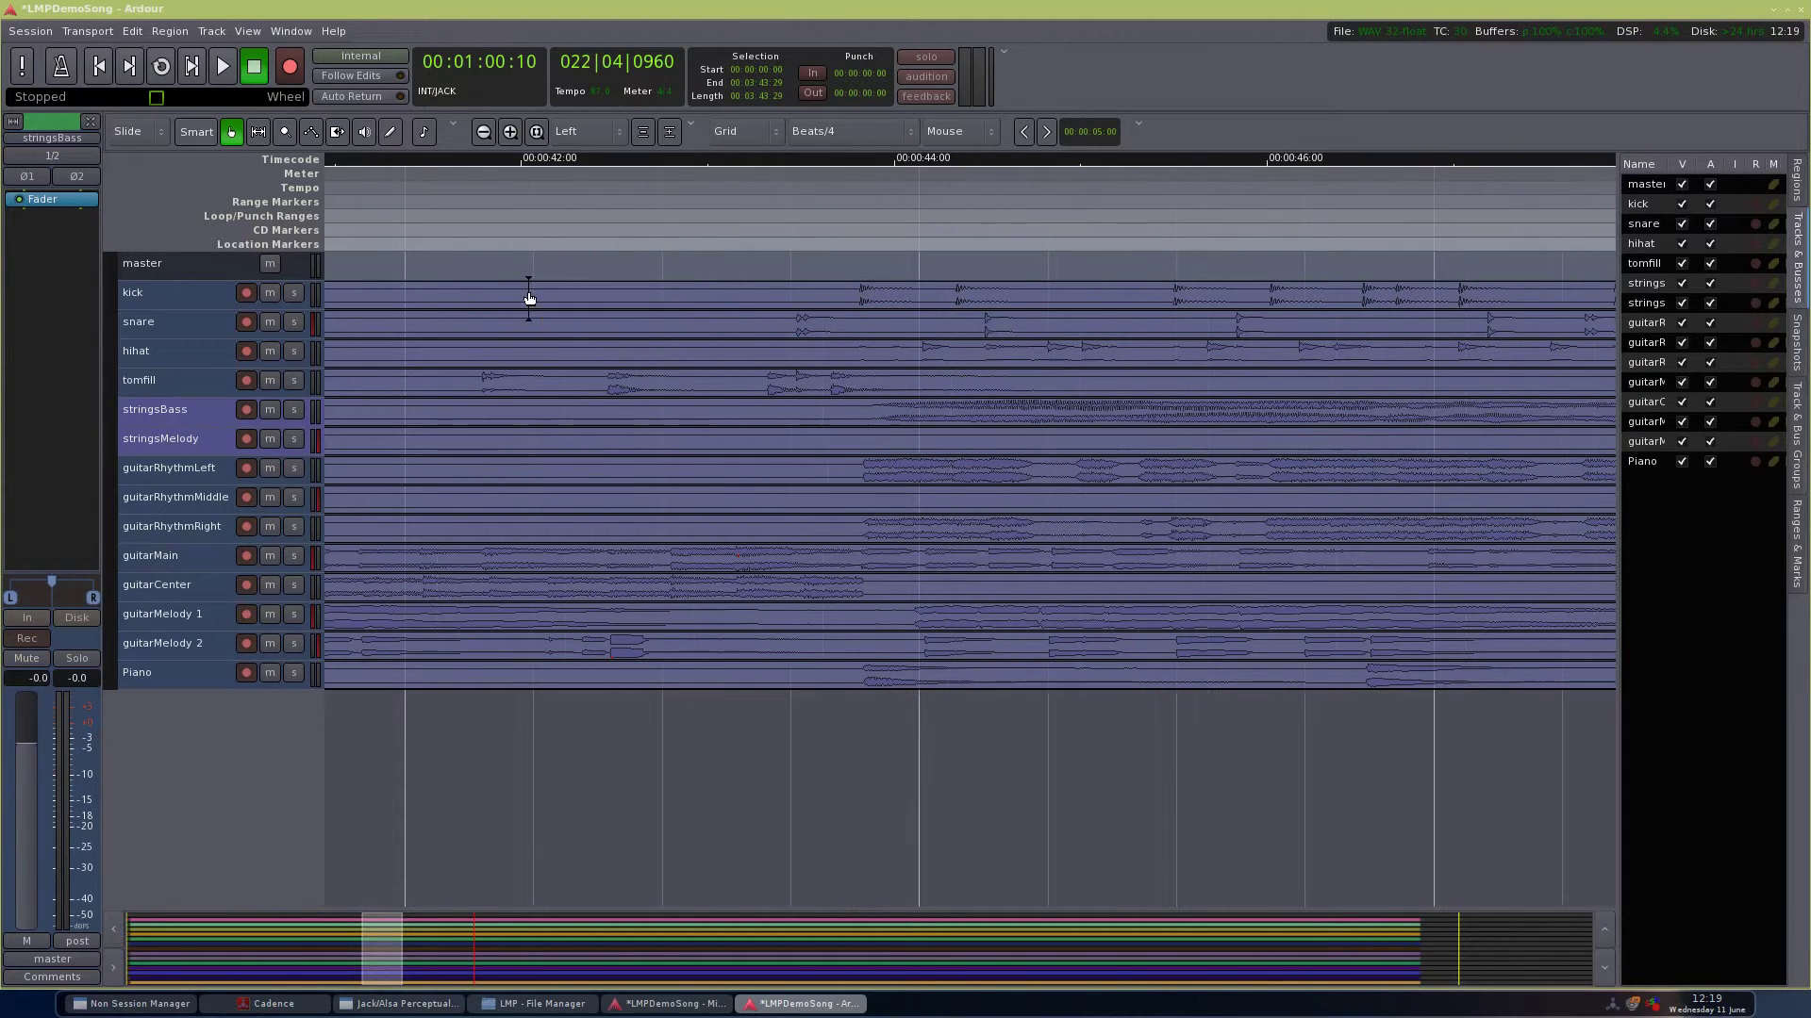
mouse_move(400, 299)
left_mouse_down()
mouse_move(517, 300)
mouse_move(392, 292)
left_mouse_up()
Step: Set the grid unit to Bars and try moving the selected regions along the timeline
left_click(896, 133)
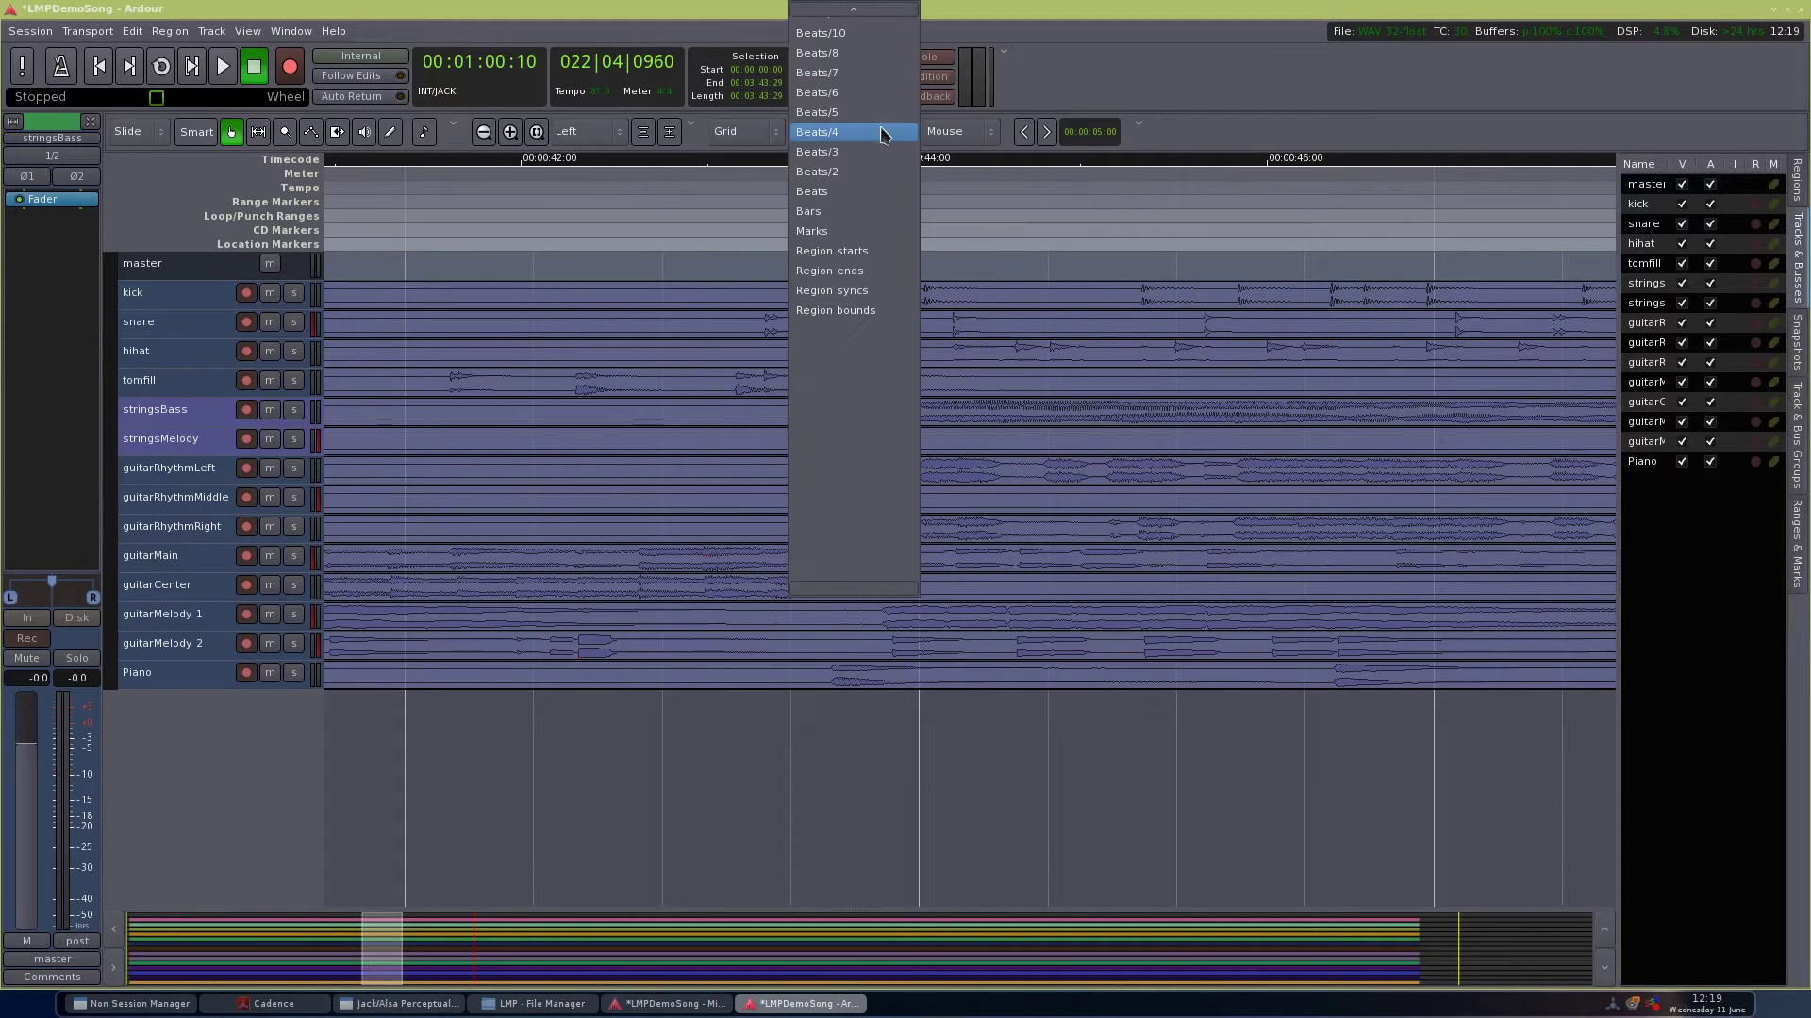
left_click(850, 212)
left_click_drag(375, 302, 876, 300)
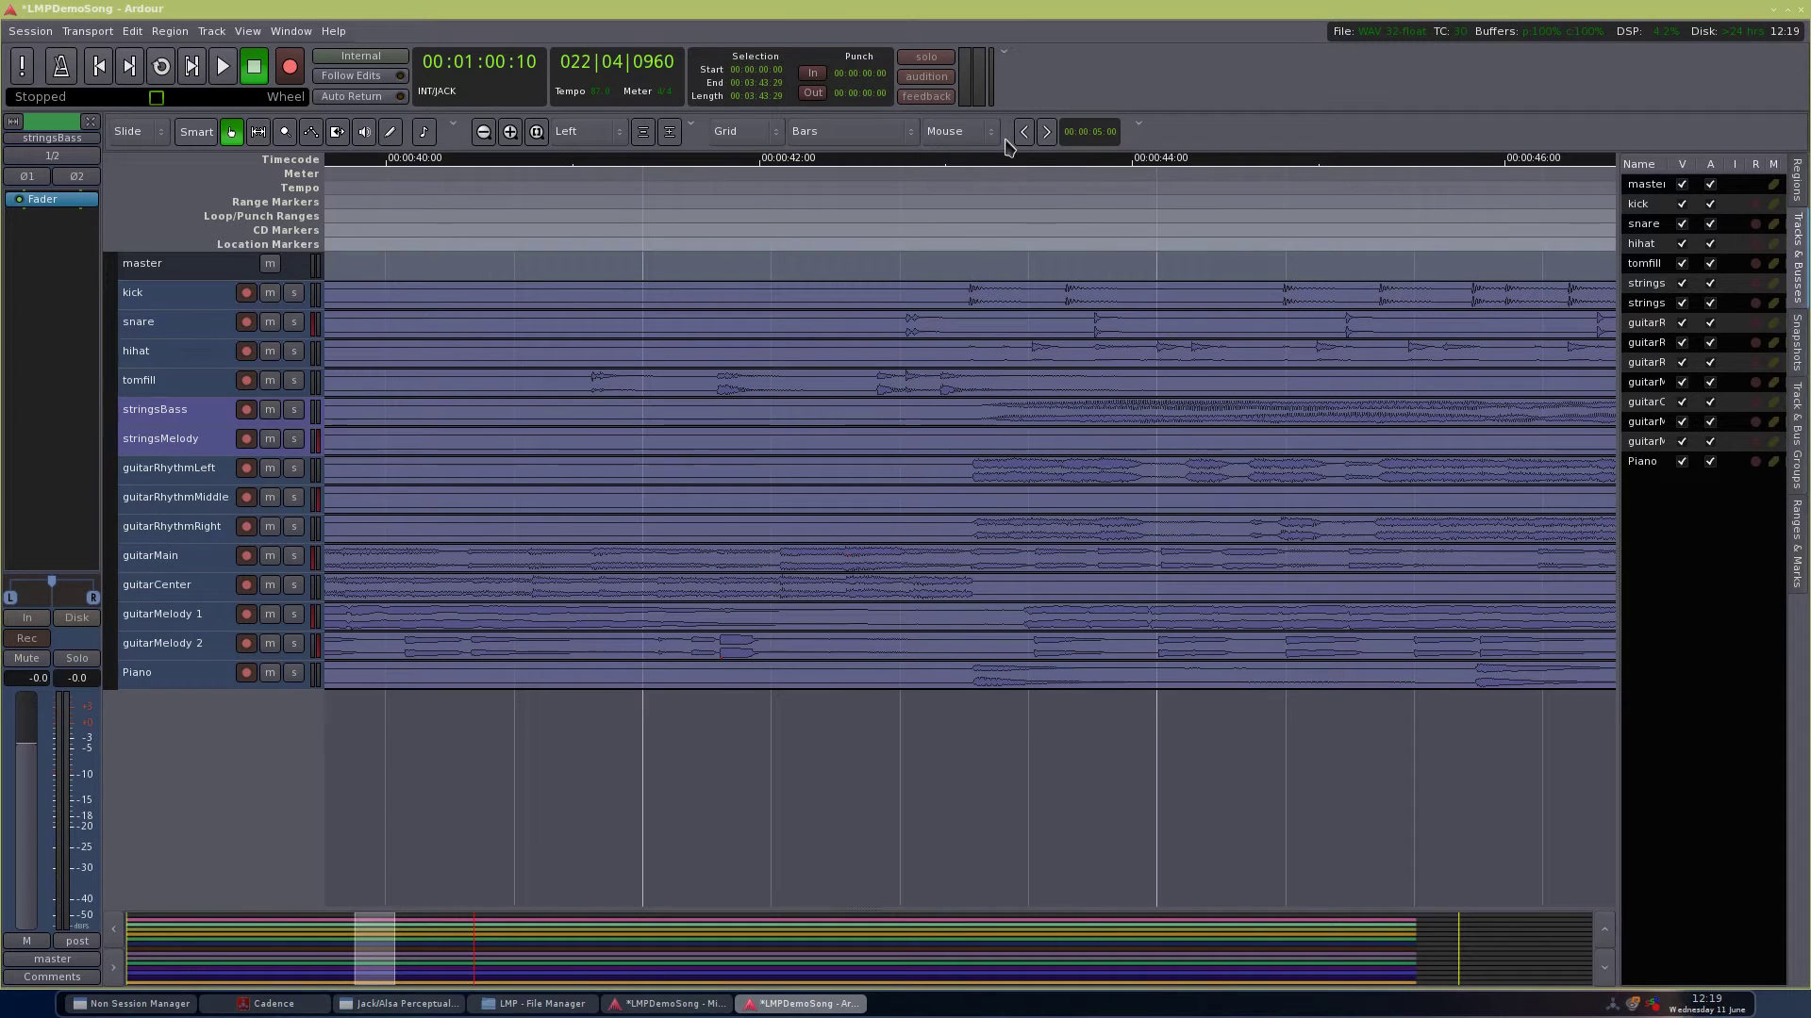
Step: Try the Beats/4 and Beats grid units, and settle on Beats/4
left_click(881, 137)
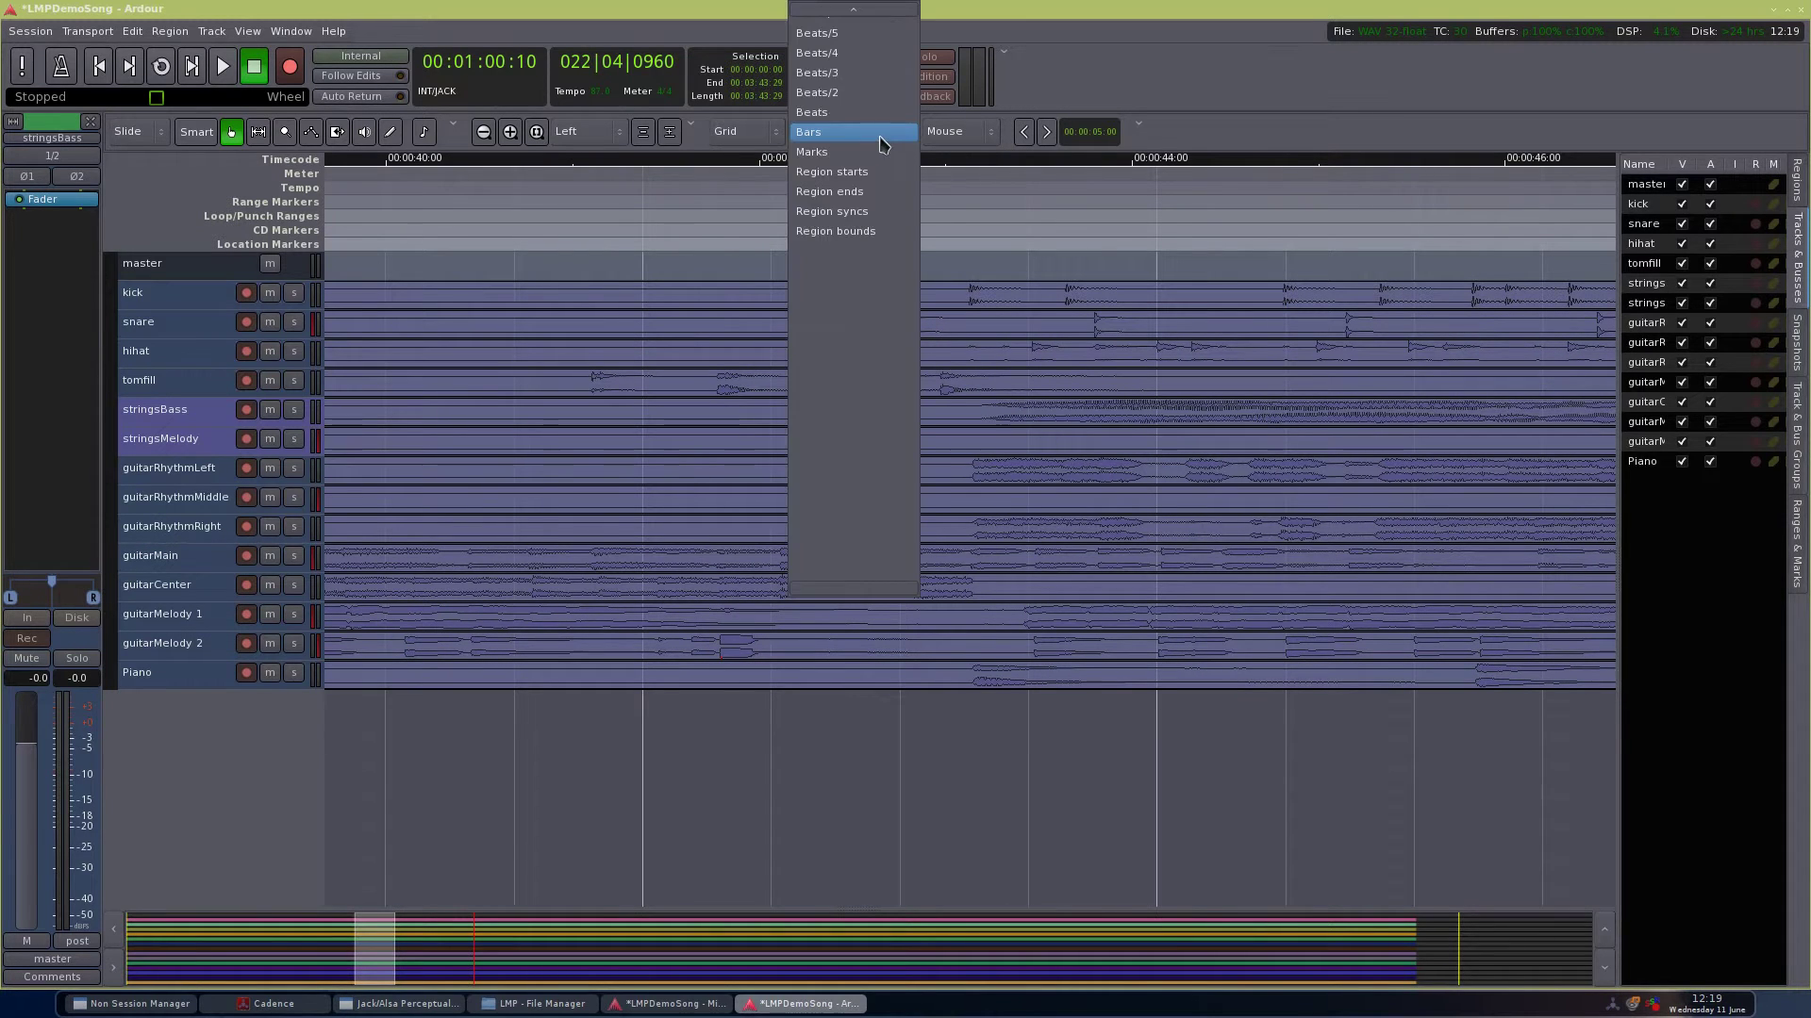
left_click(879, 55)
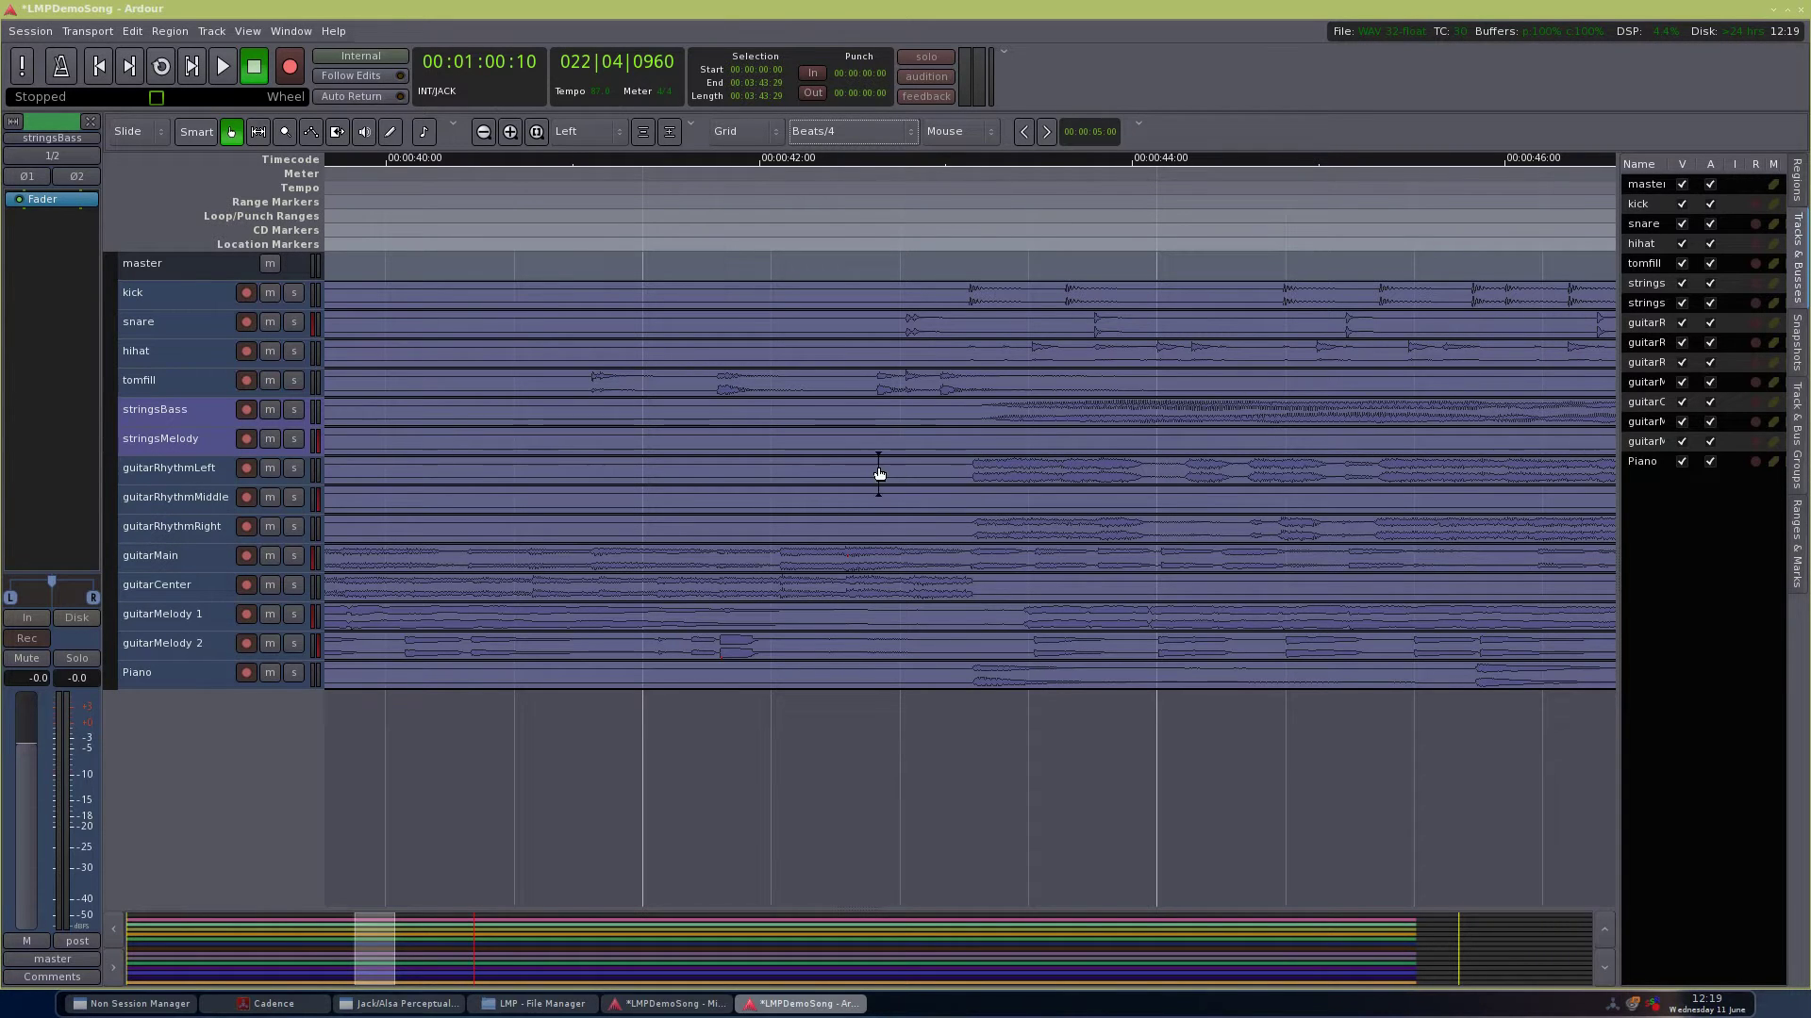
left_click(859, 132)
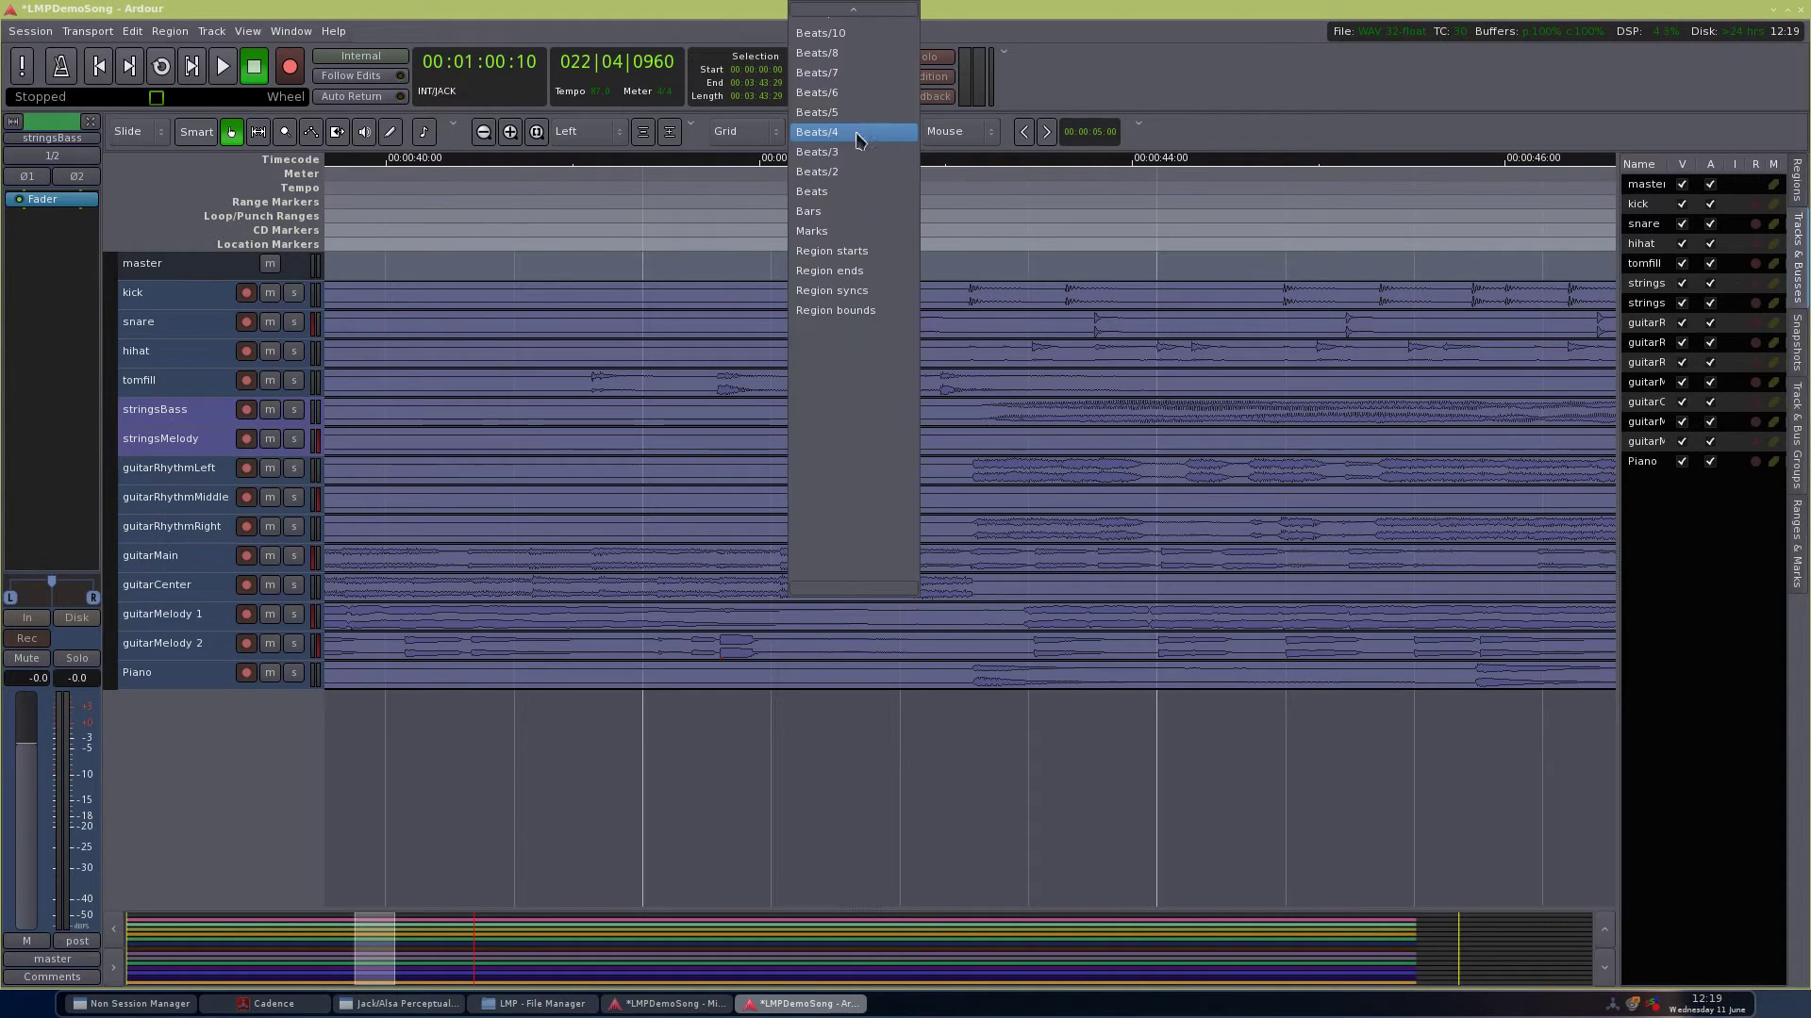
left_click(847, 194)
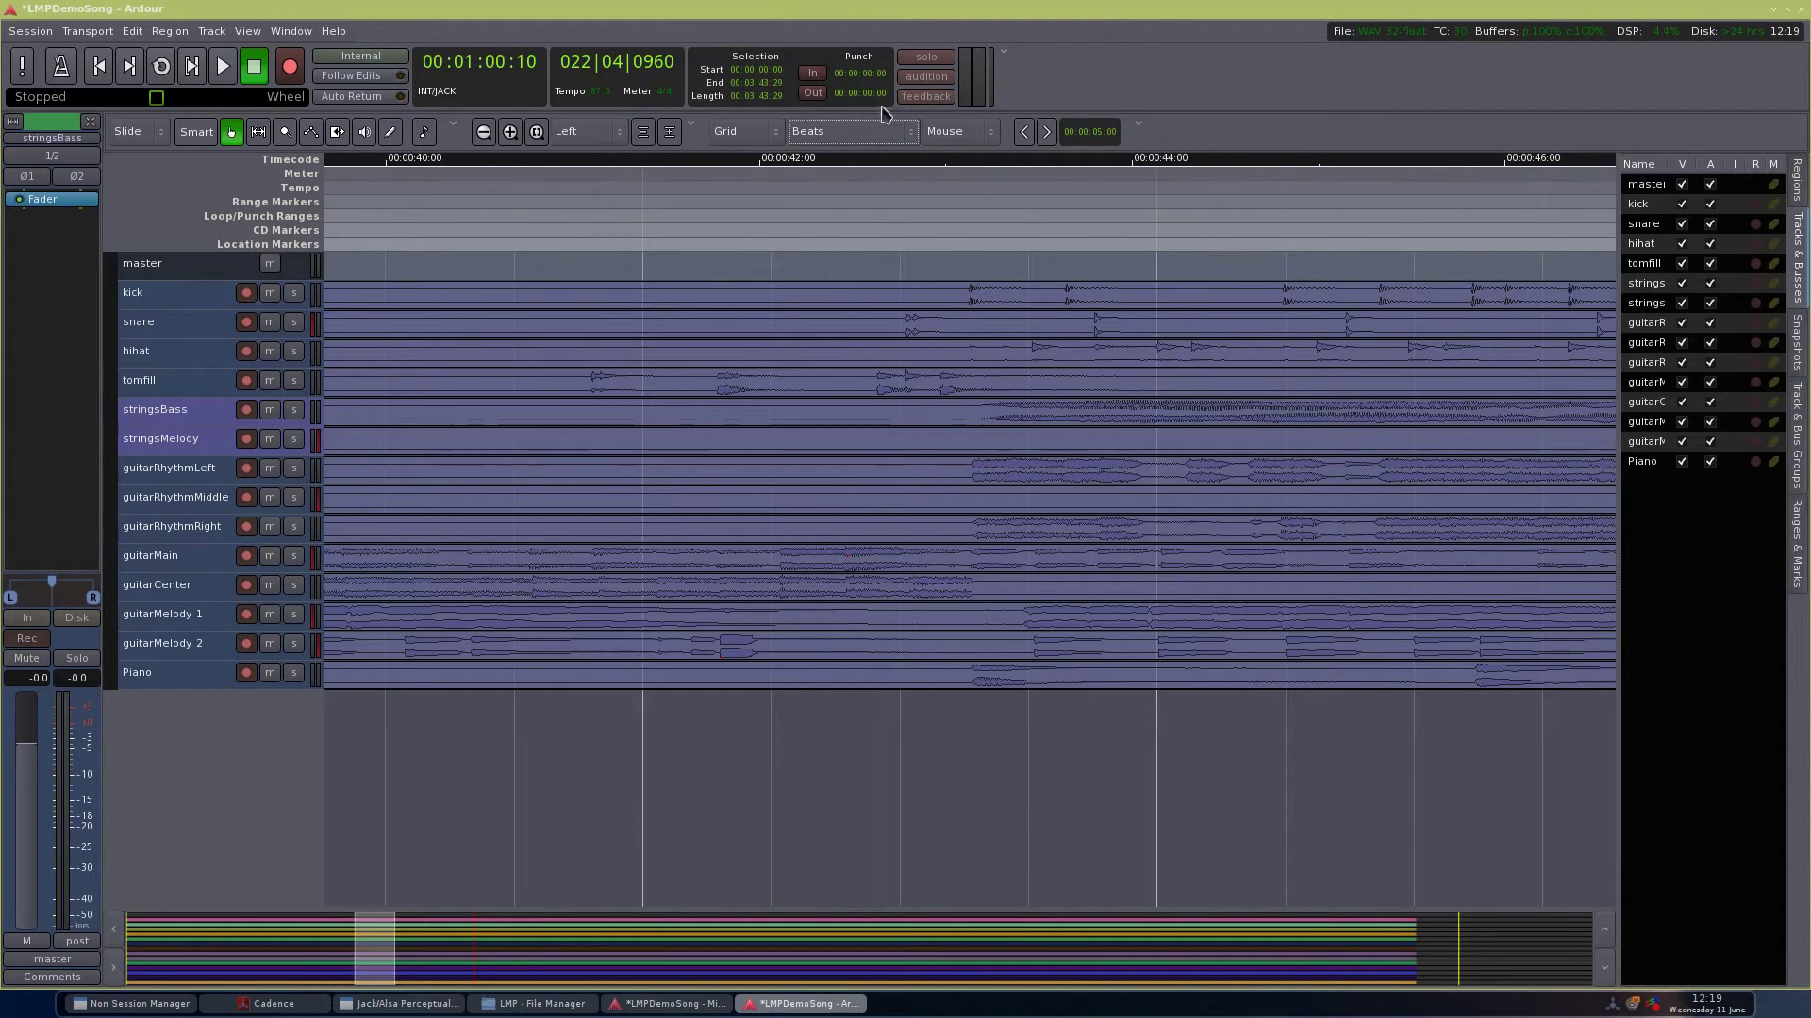
left_click(853, 132)
left_click(859, 151)
left_click(854, 132)
left_click(860, 64)
Step: Shift all selected regions about one second later so the first kick hit lines up with the bar line near 00:00:44
mouse_move(1060, 648)
left_mouse_down()
mouse_move(1092, 645)
mouse_move(1065, 647)
left_mouse_up()
left_click_drag(1001, 471, 1185, 466)
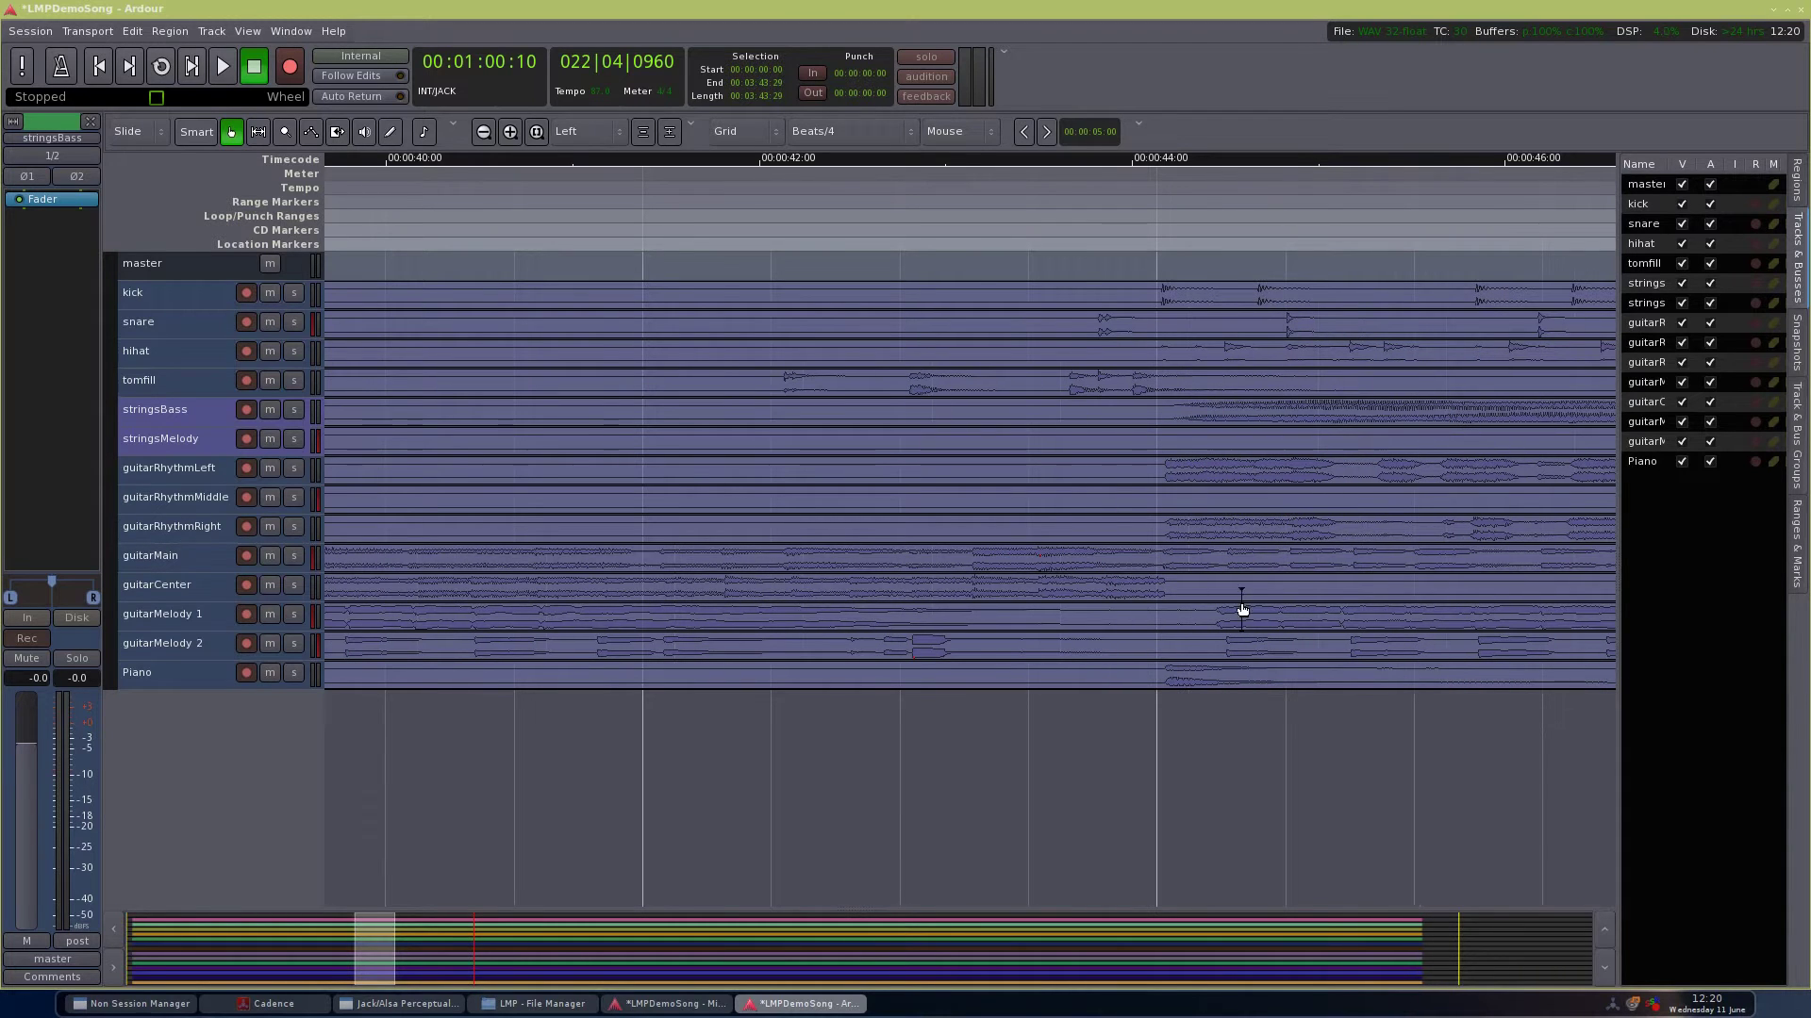
scroll(1366, 418, "up", 3)
scroll(562, 471, "down", 2)
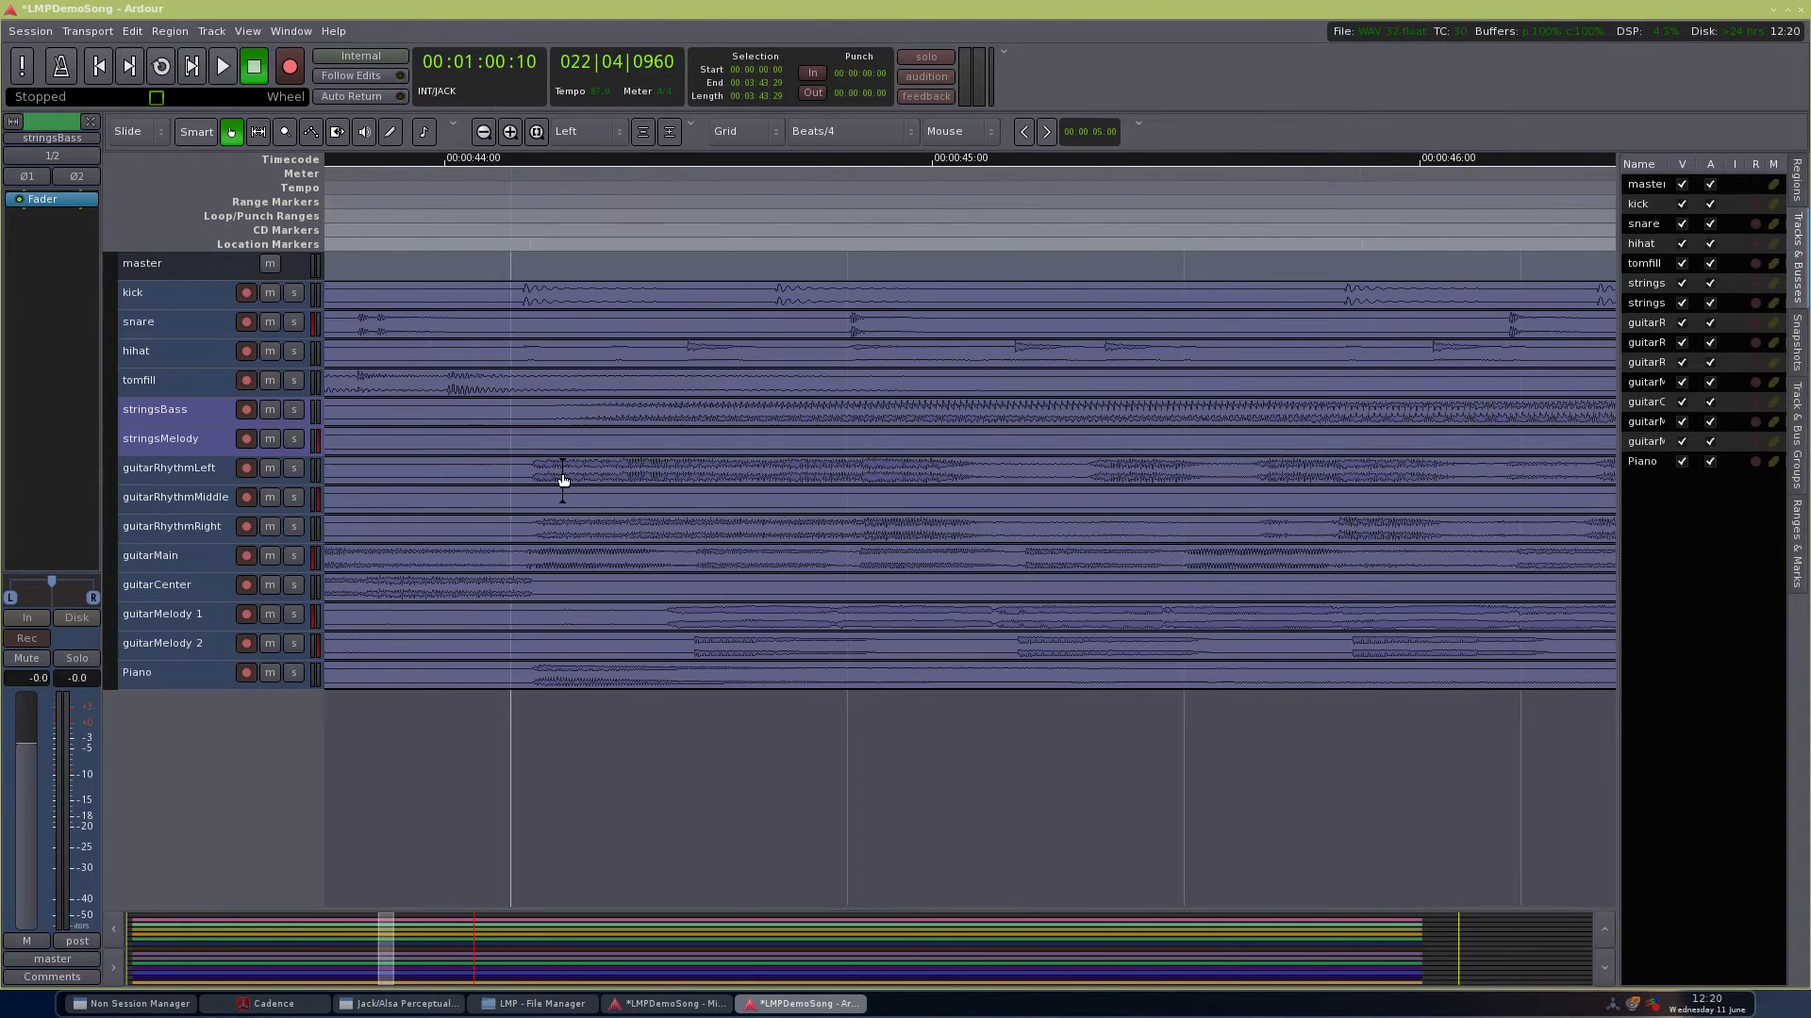
scroll(557, 486, "down", 1)
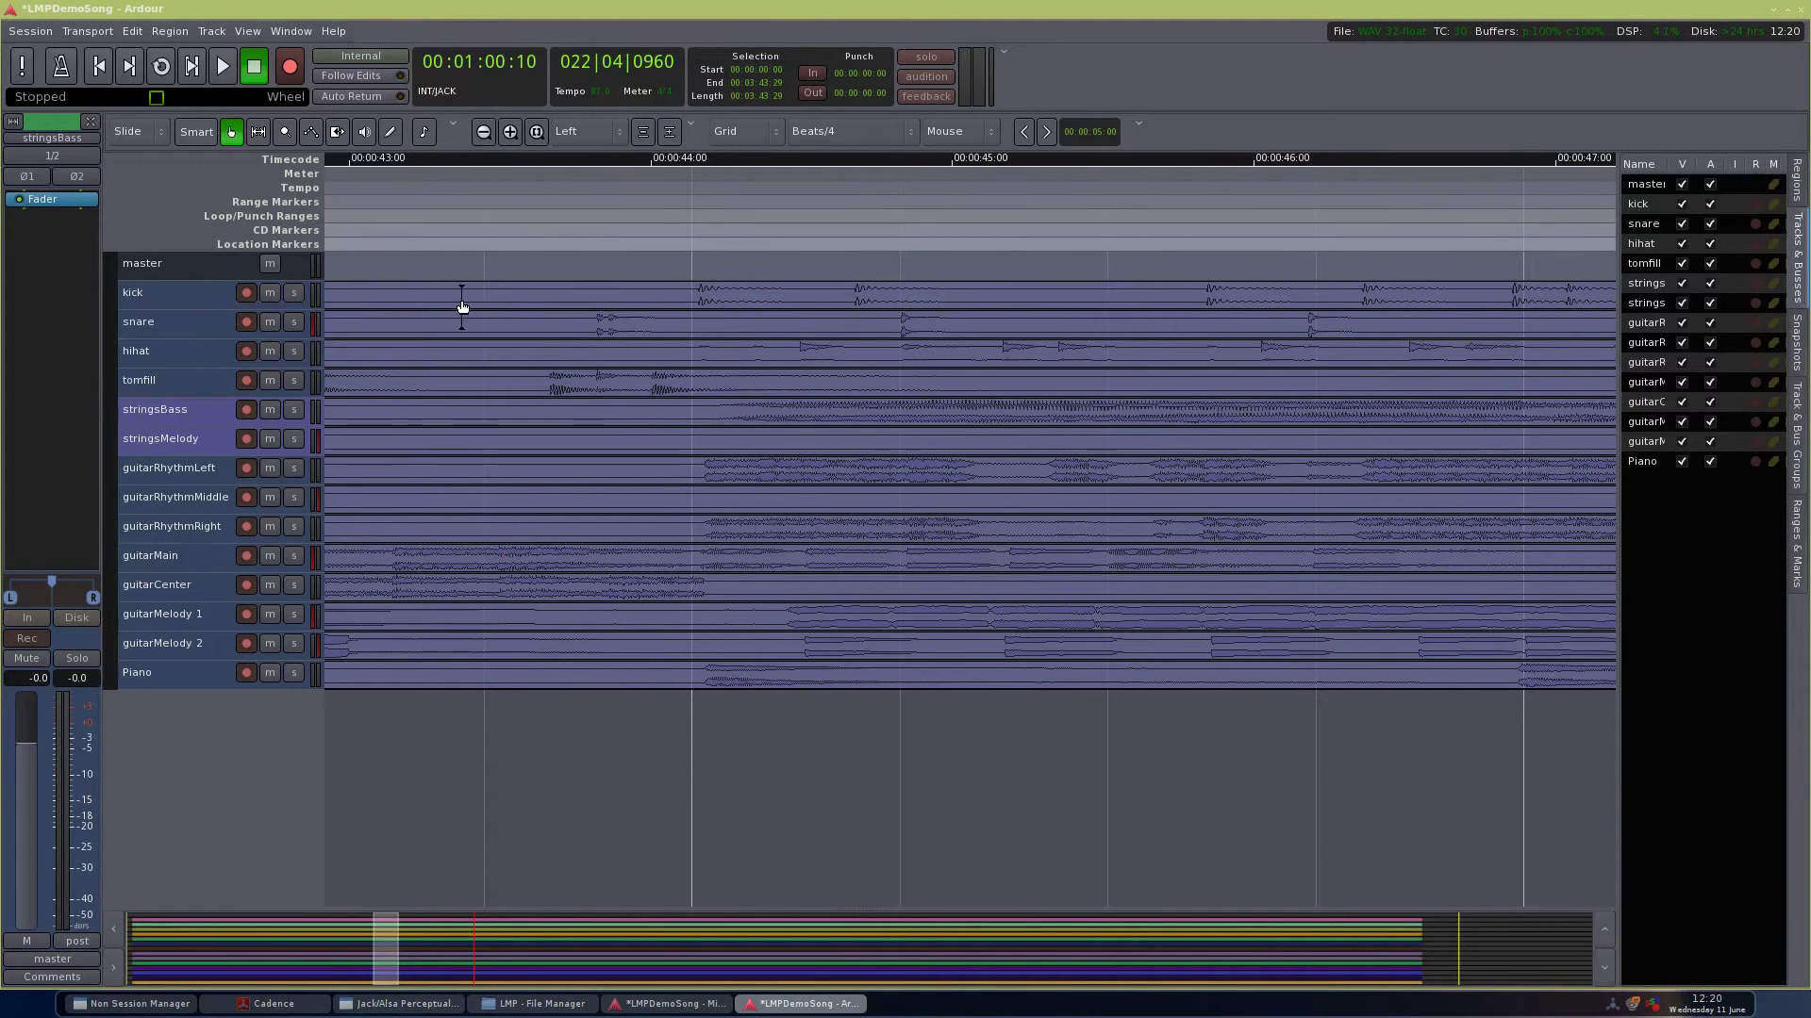
scroll(473, 377, "down", 1)
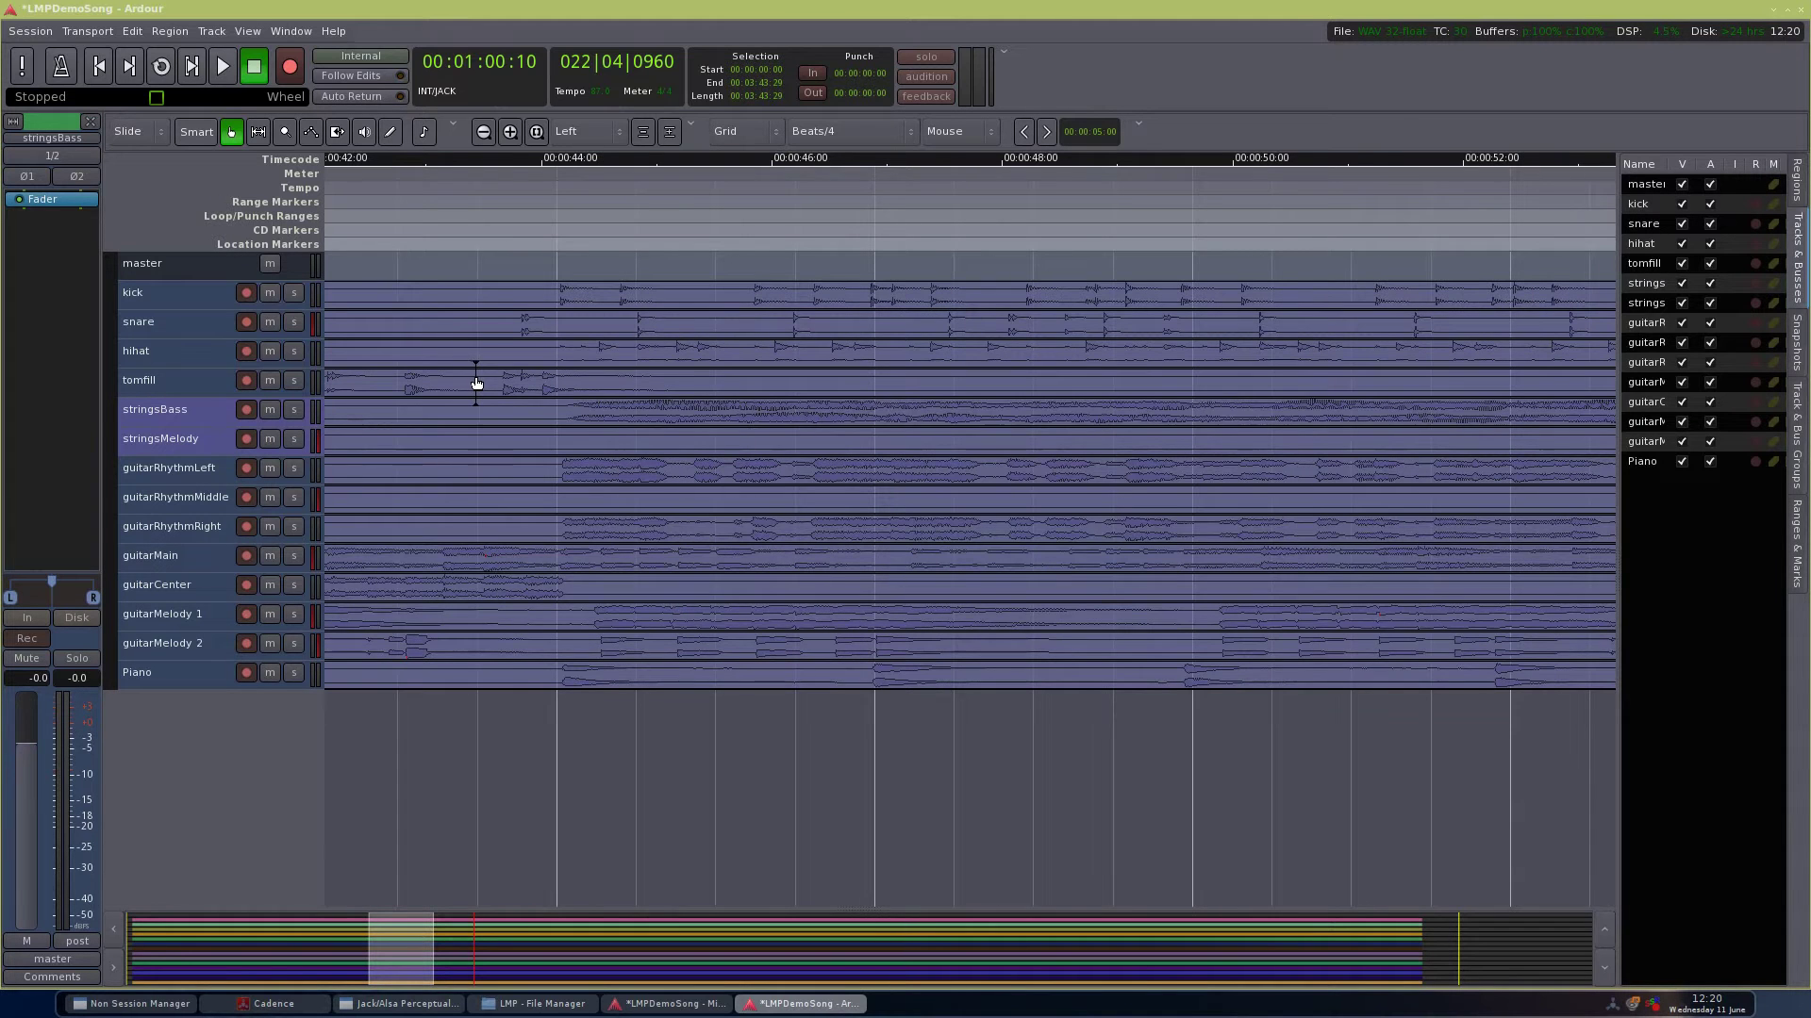
scroll(600, 295, "up", 1)
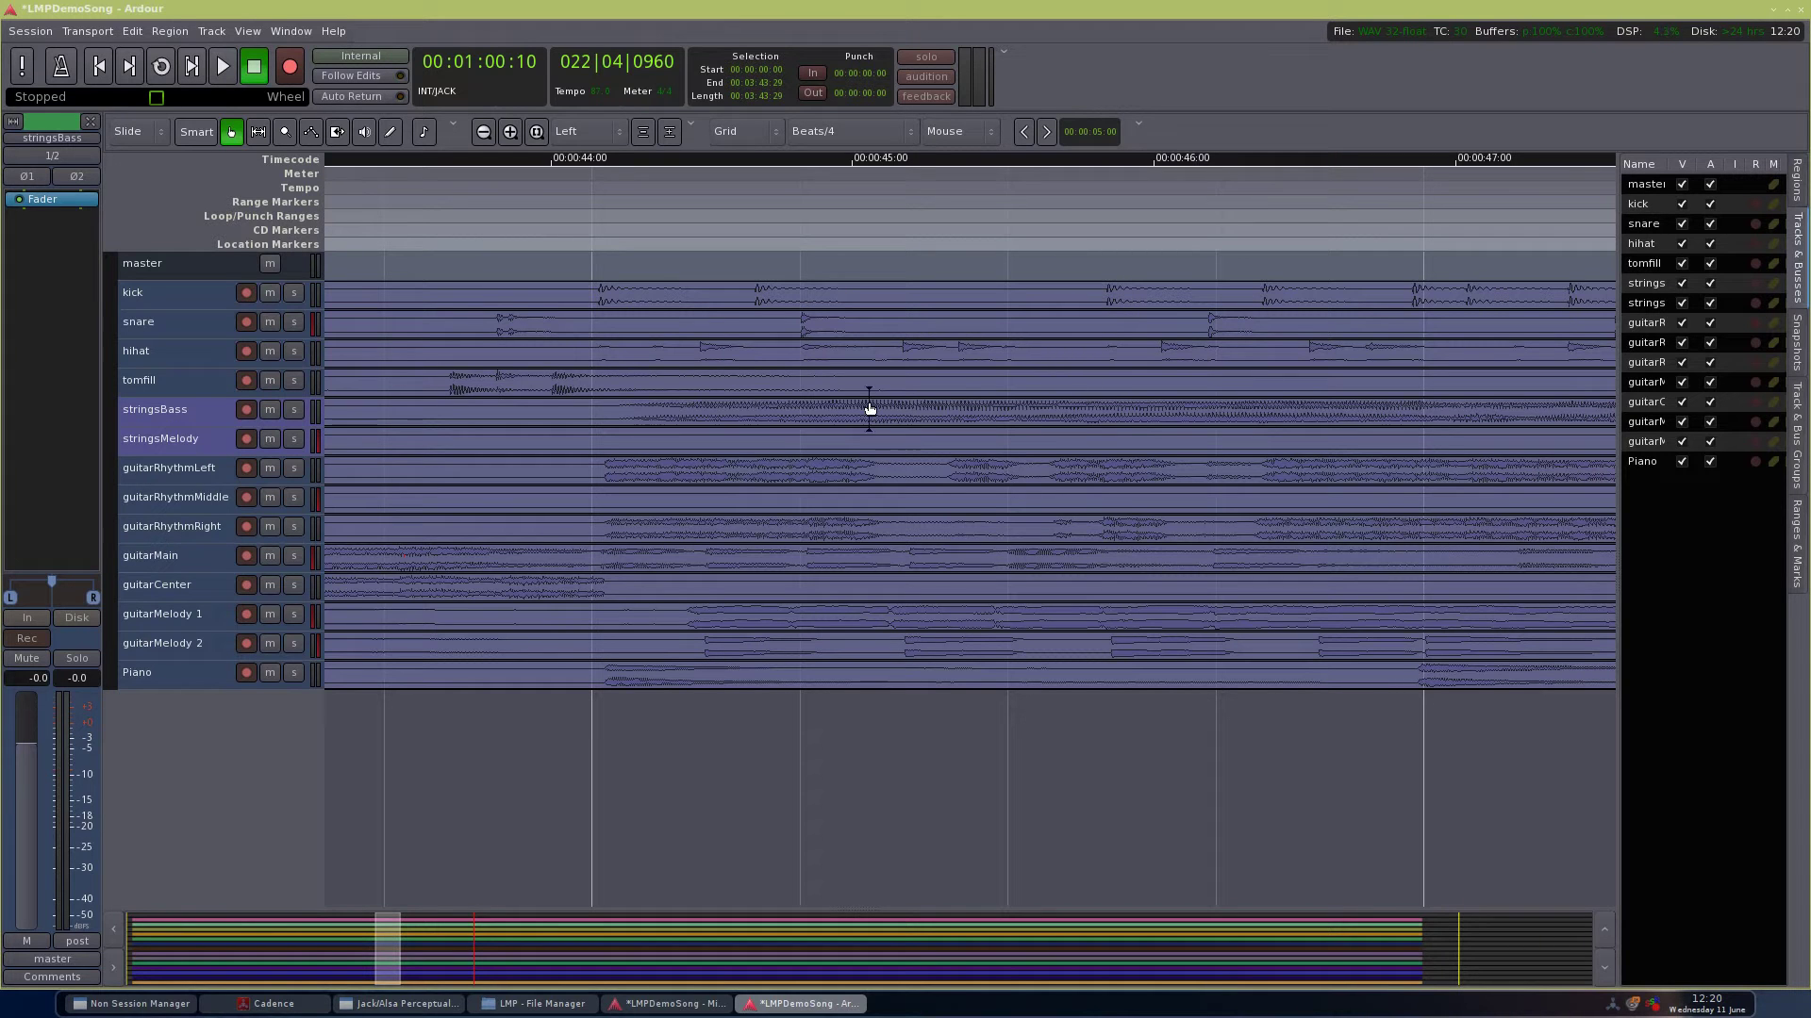
scroll(846, 400, "down", 2)
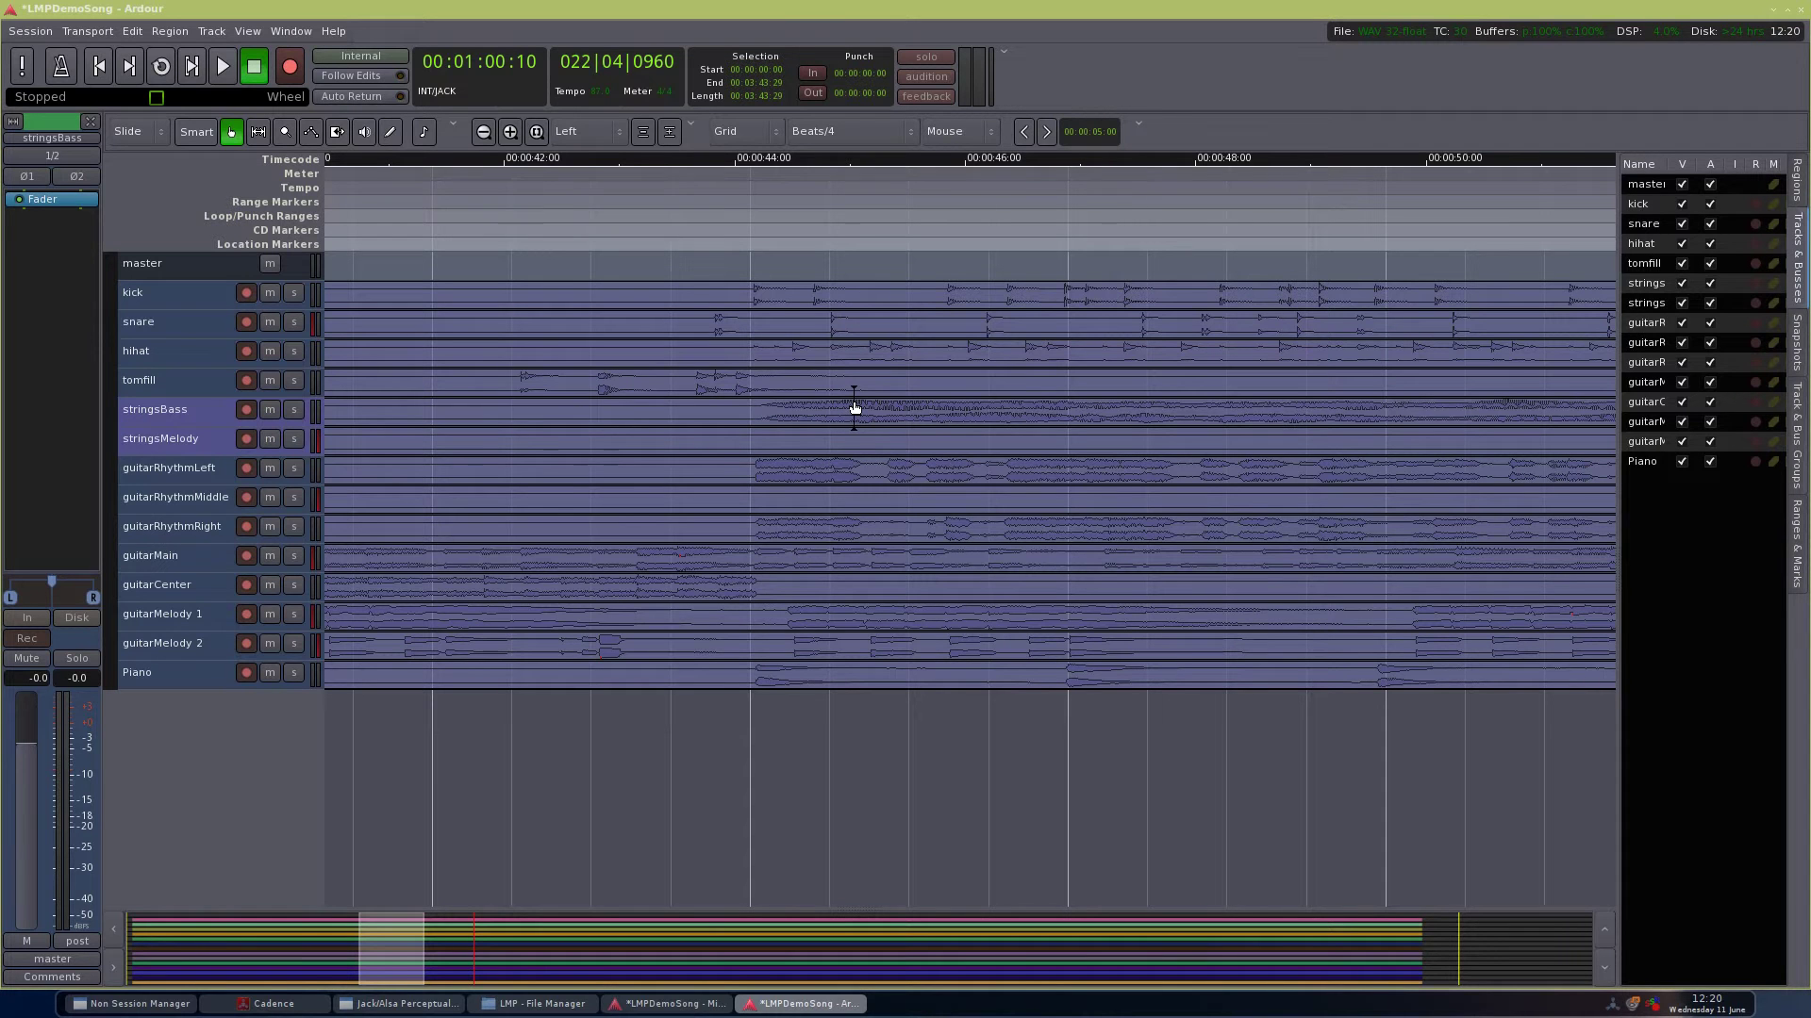
Step: Check where the regions start on the timeline, then place the playhead at 00:00:53:08 and deselect all regions
scroll(654, 415, "left", 5)
scroll(671, 427, "left", 9)
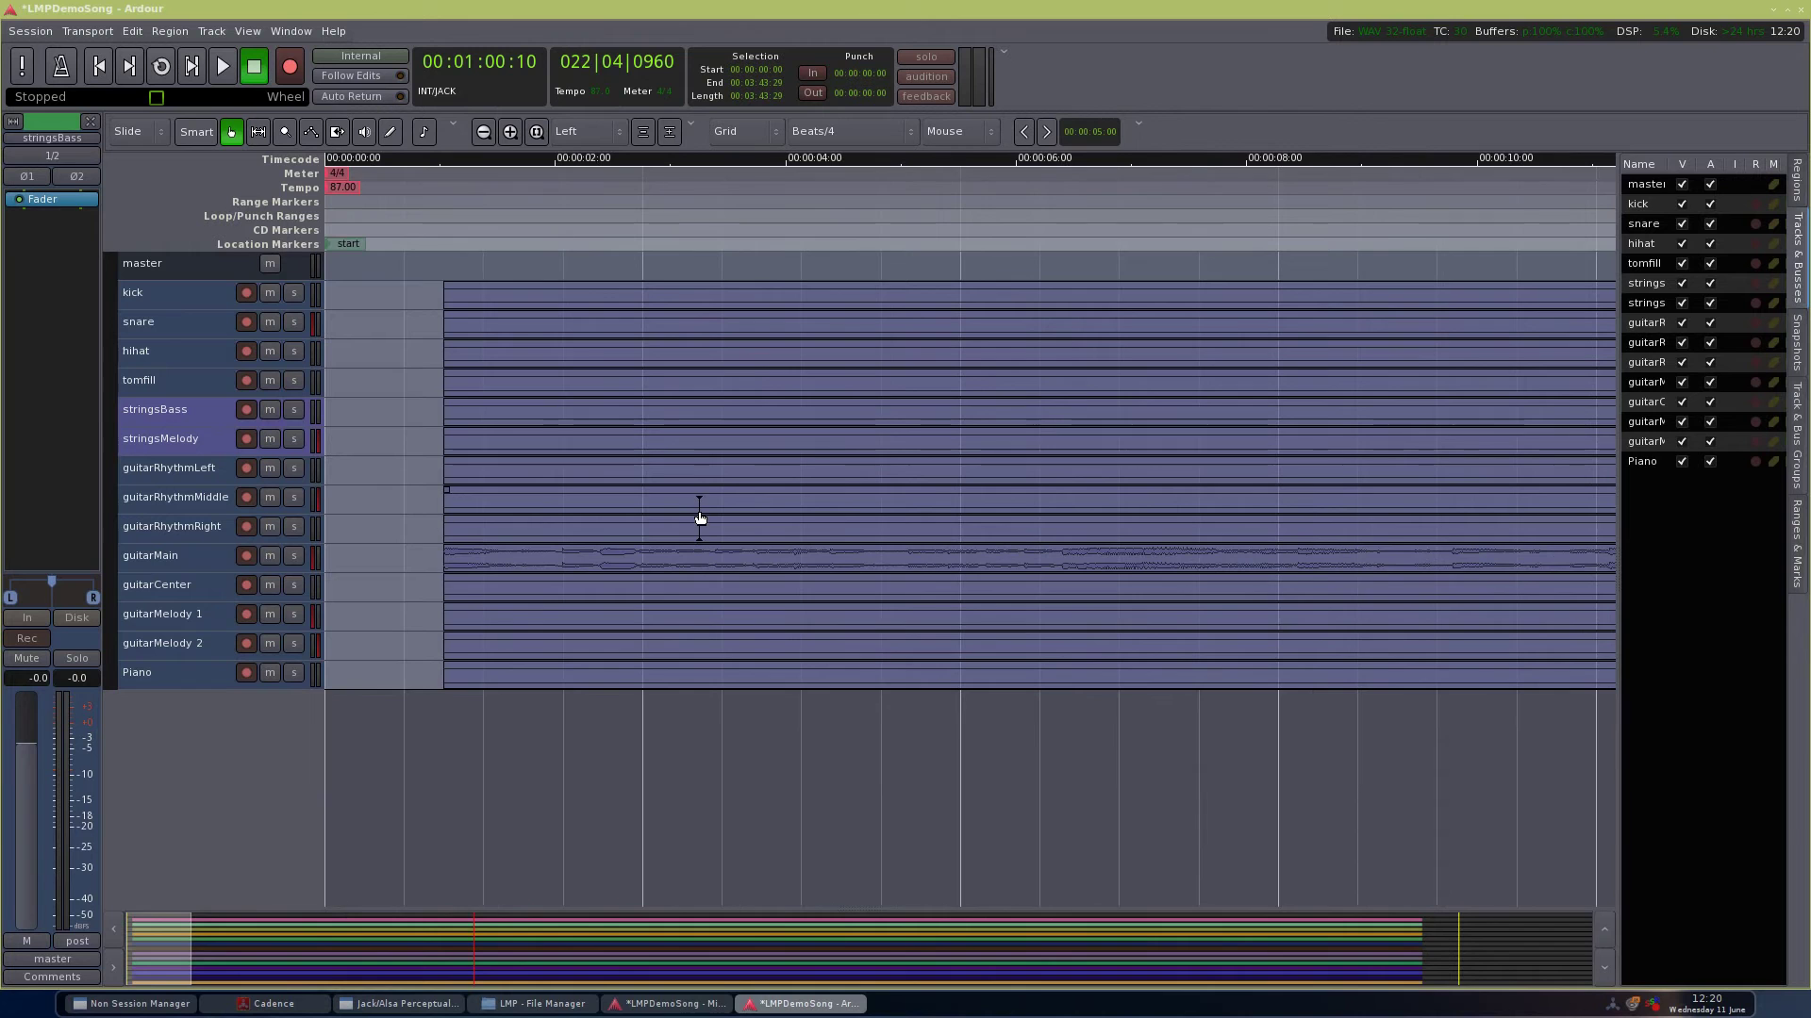
scroll(896, 513, "down", 3)
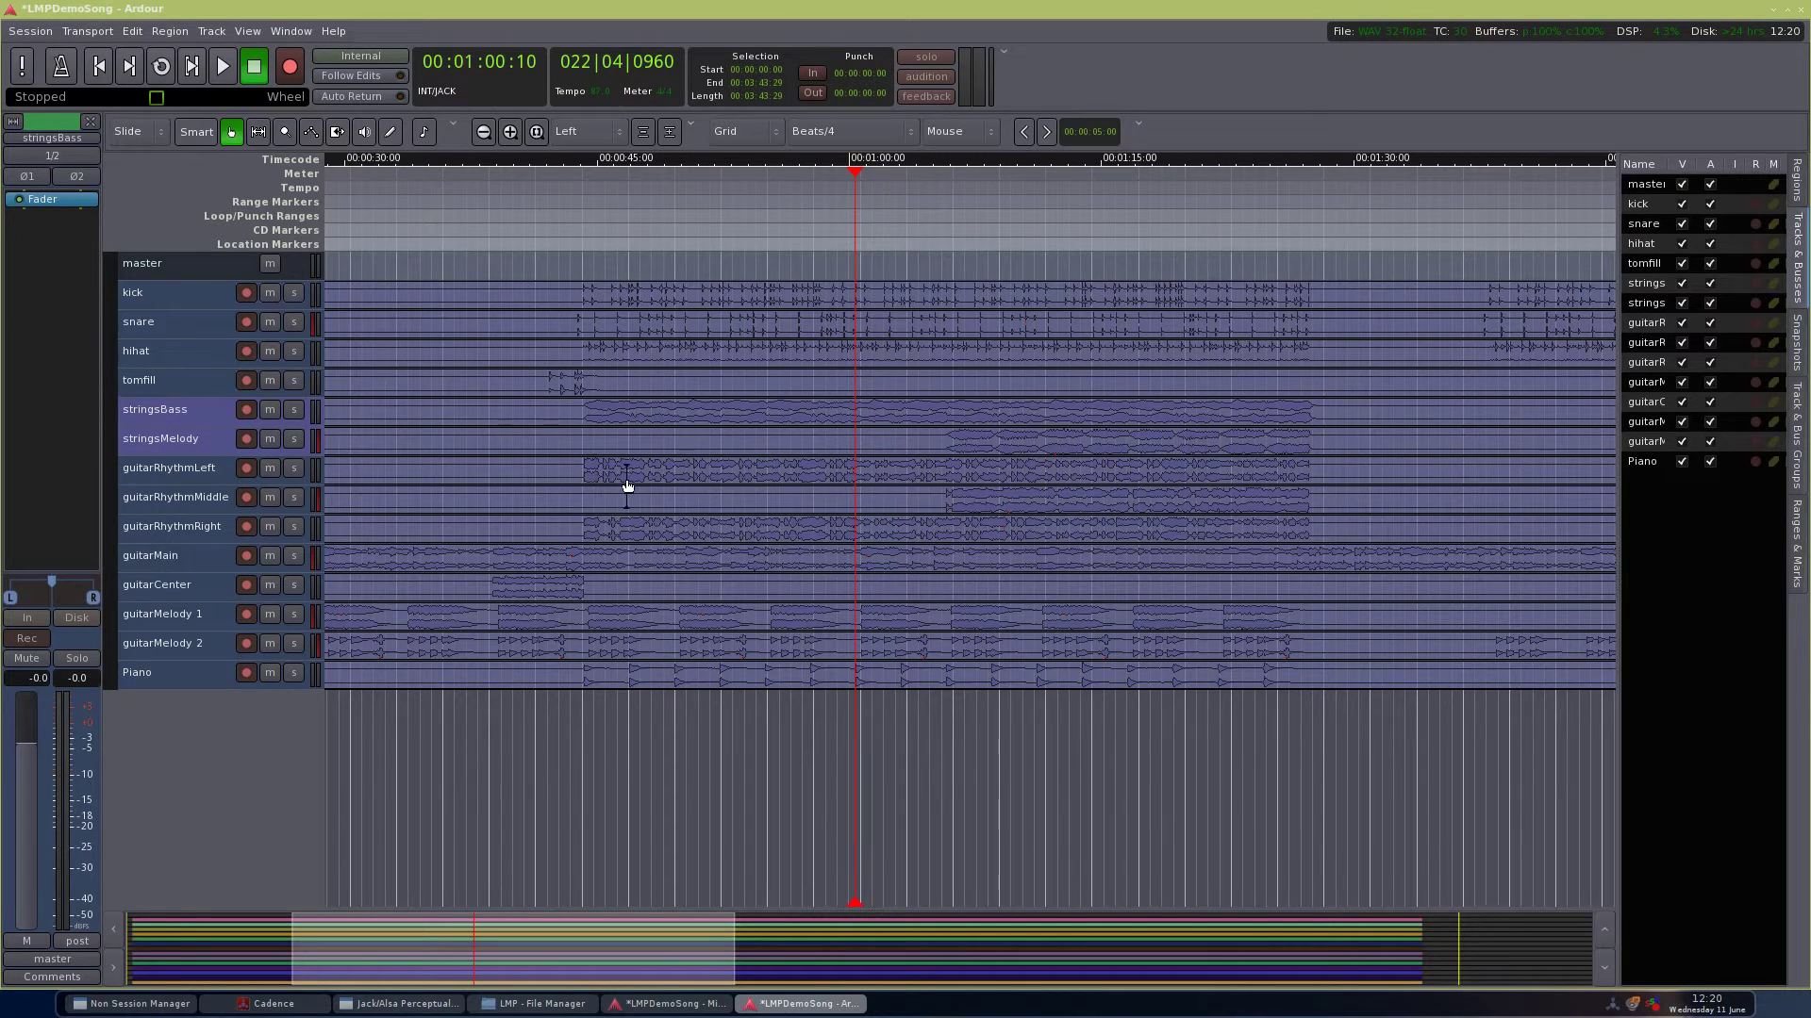
left_click(661, 261)
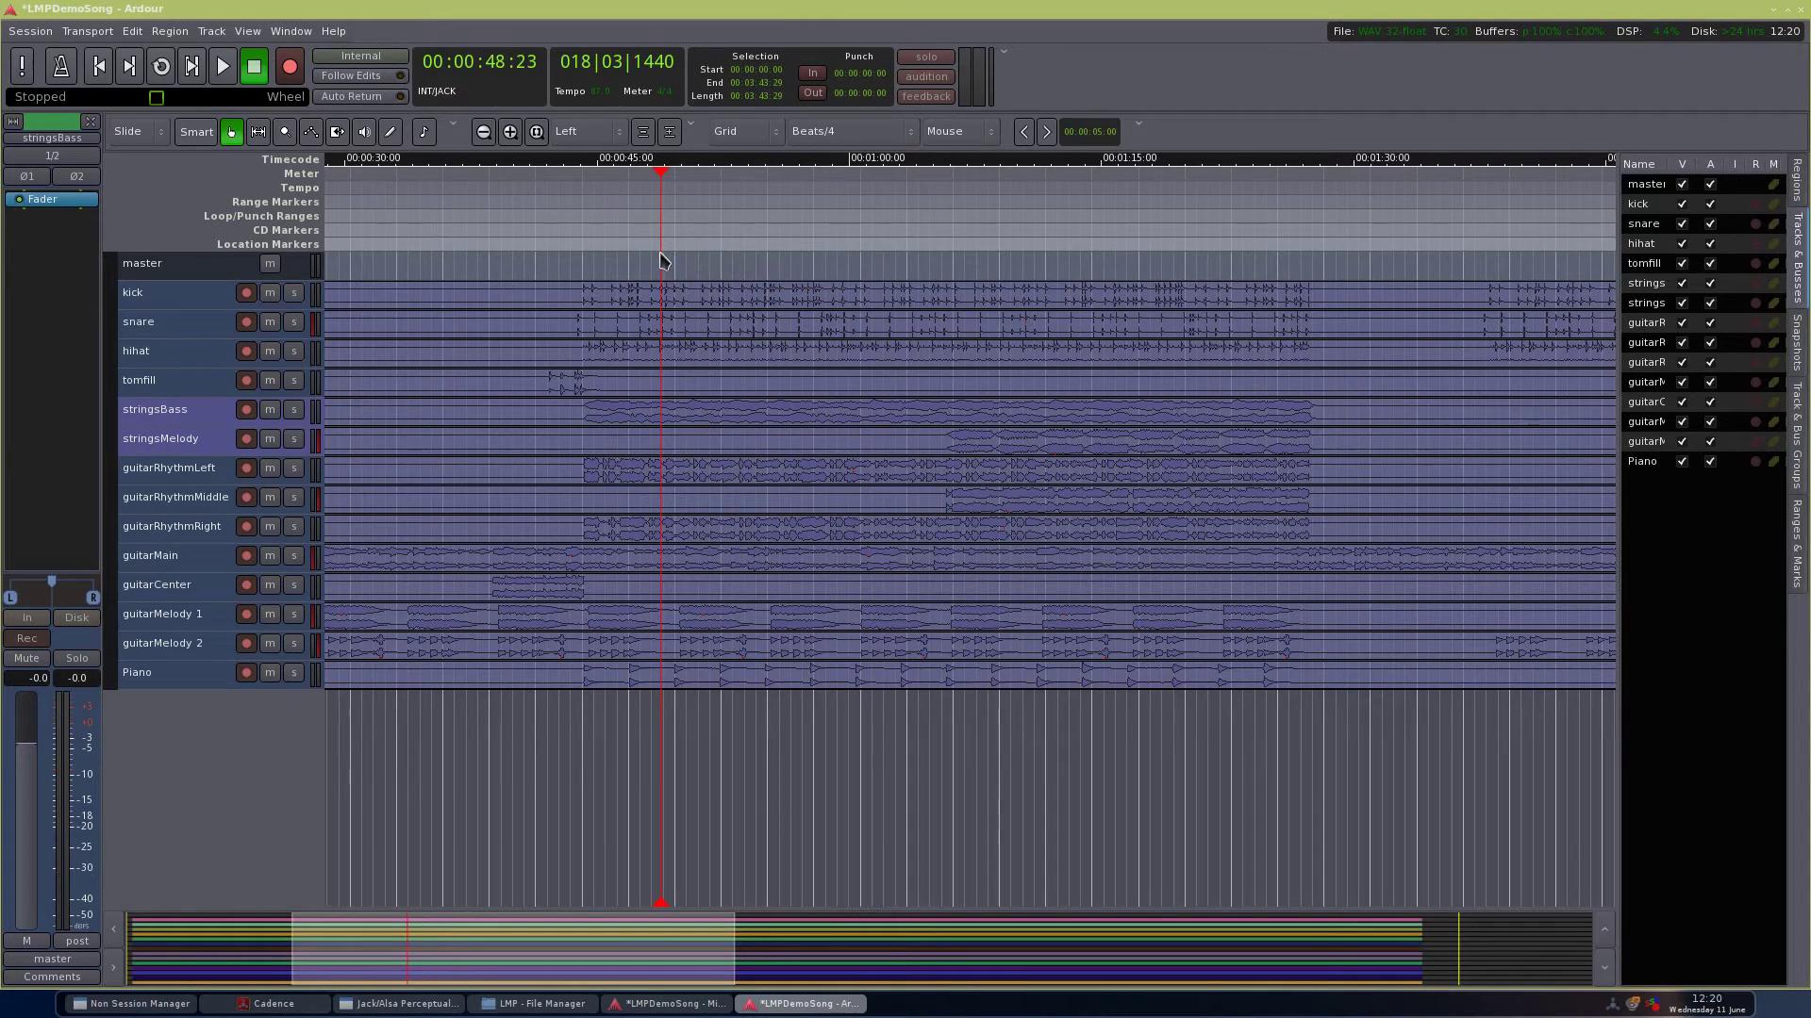
left_click(737, 258)
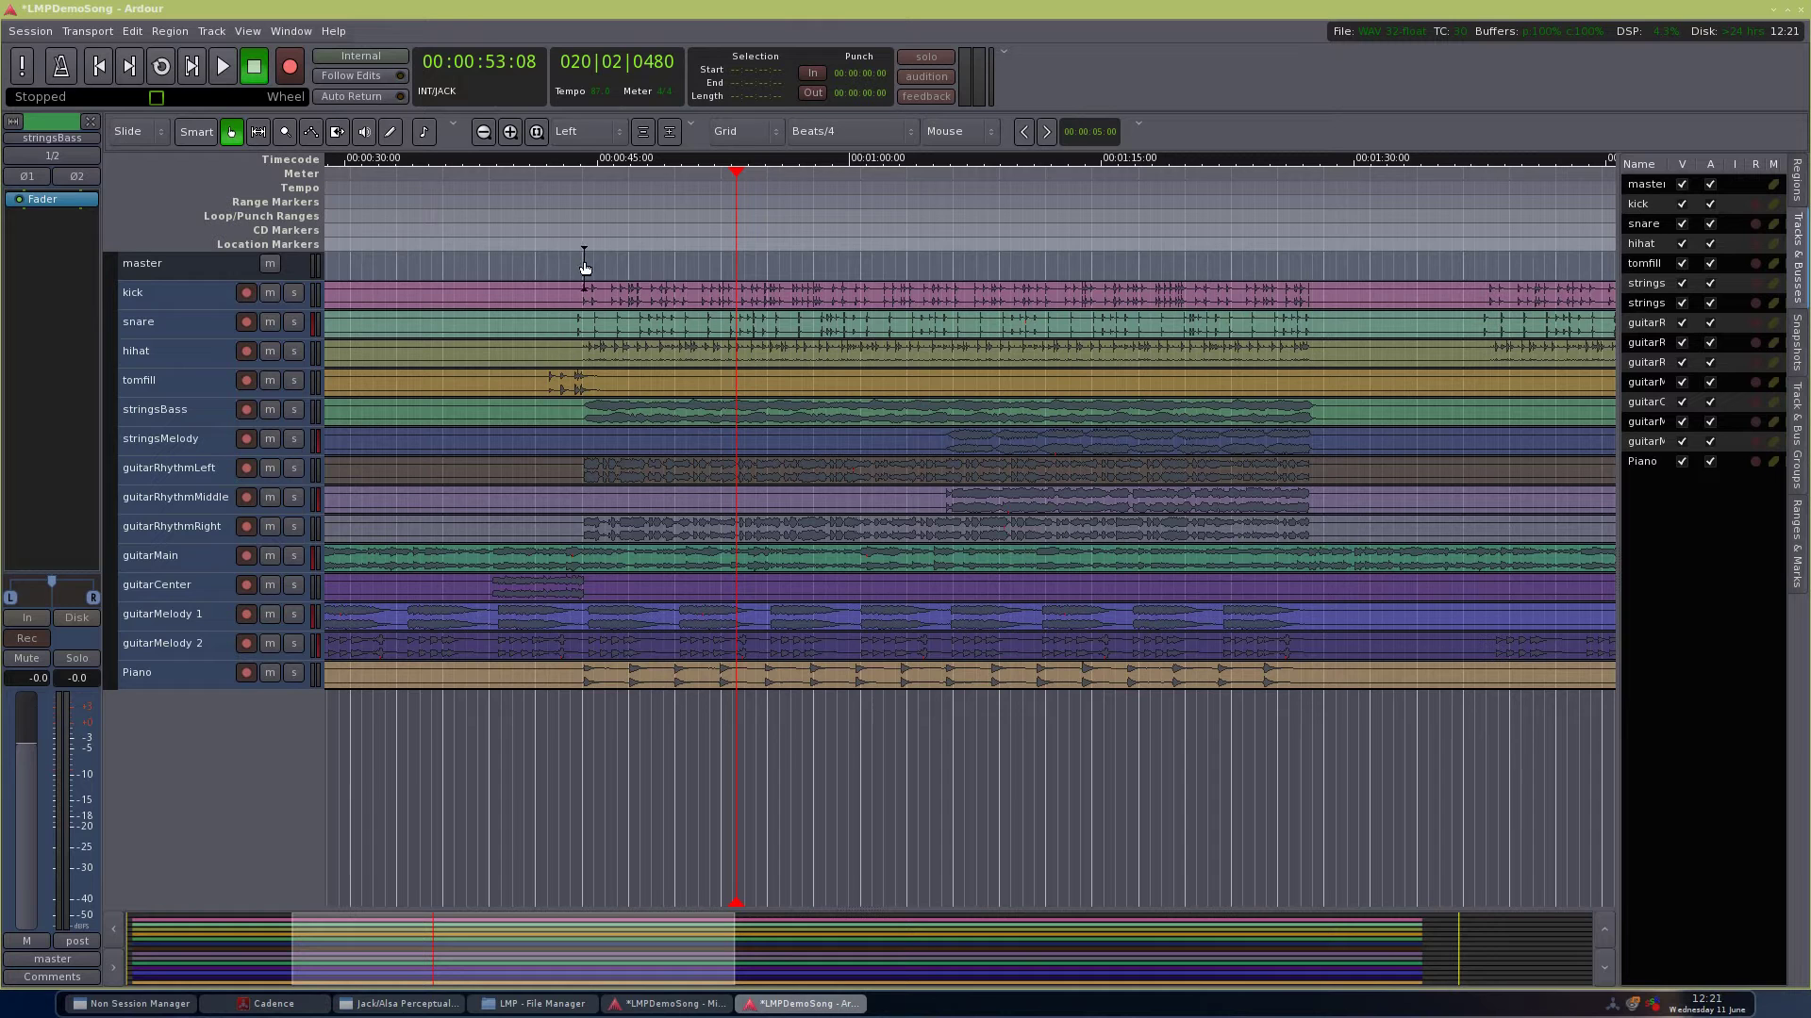
Step: Compare the first Piano notes with the bar lines around 00:00:44
scroll(569, 264, "up", 2)
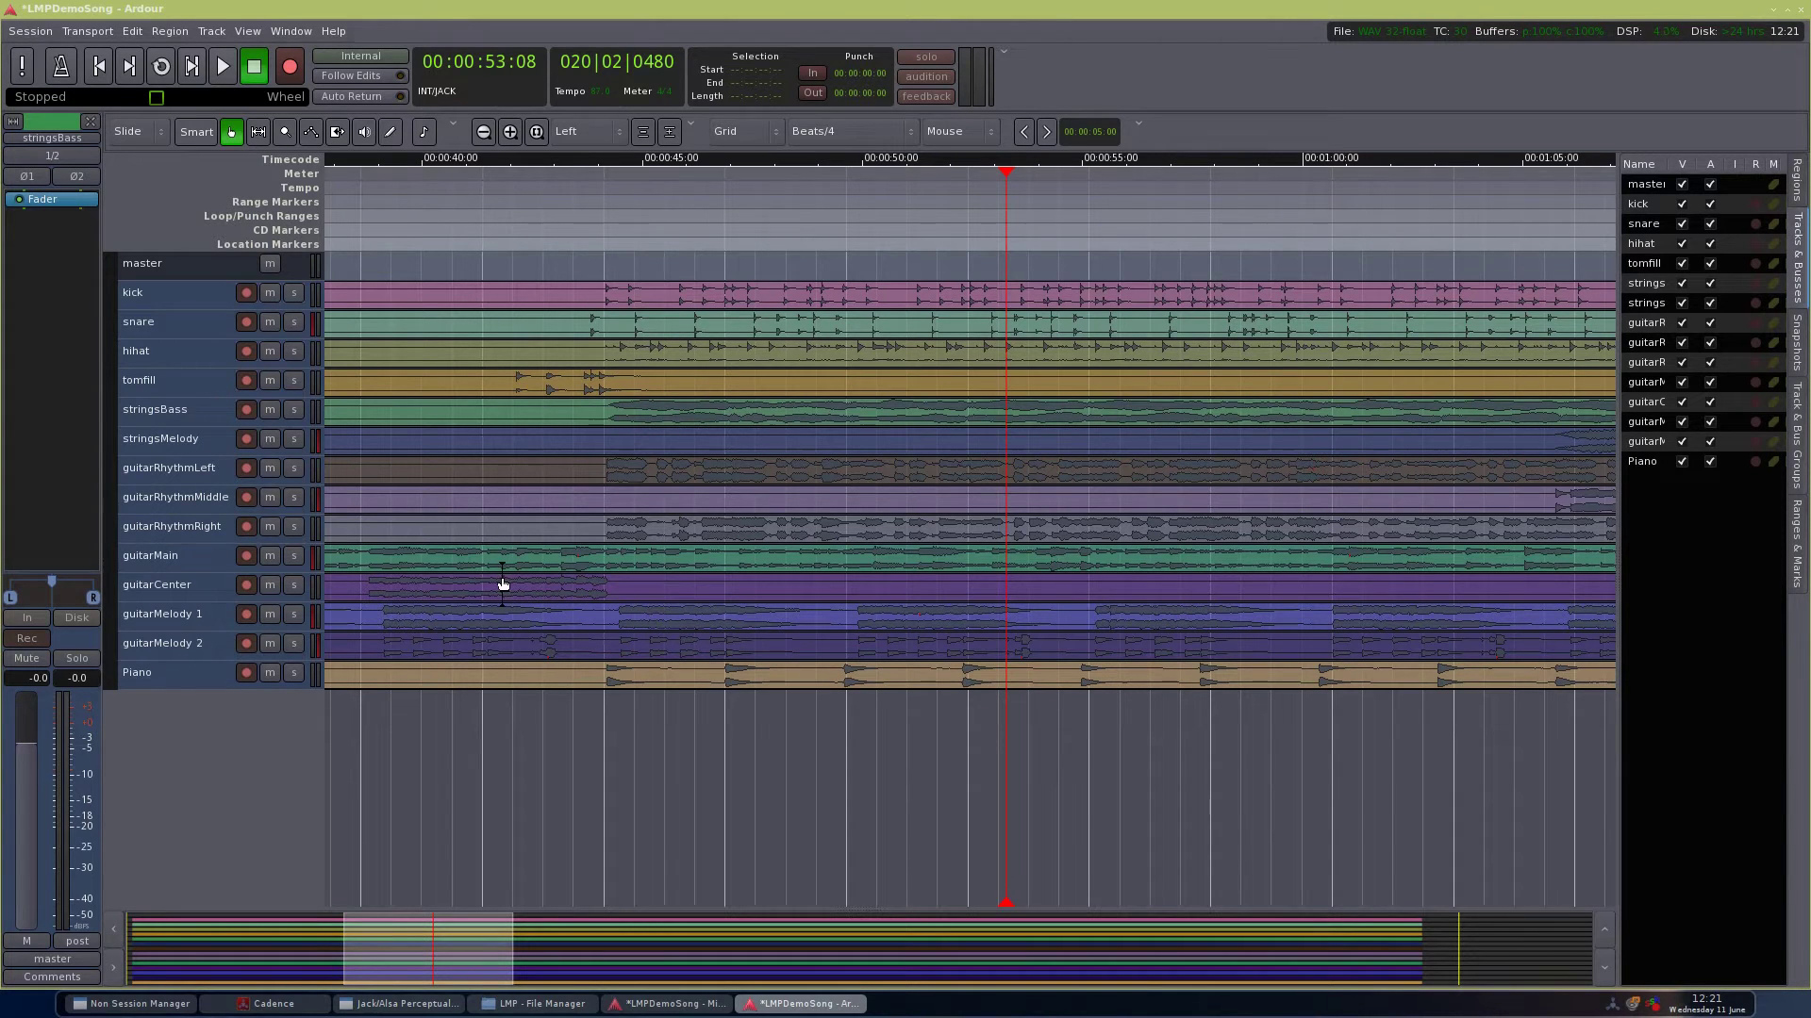
scroll(594, 664, "up", 1)
scroll(610, 666, "up", 2)
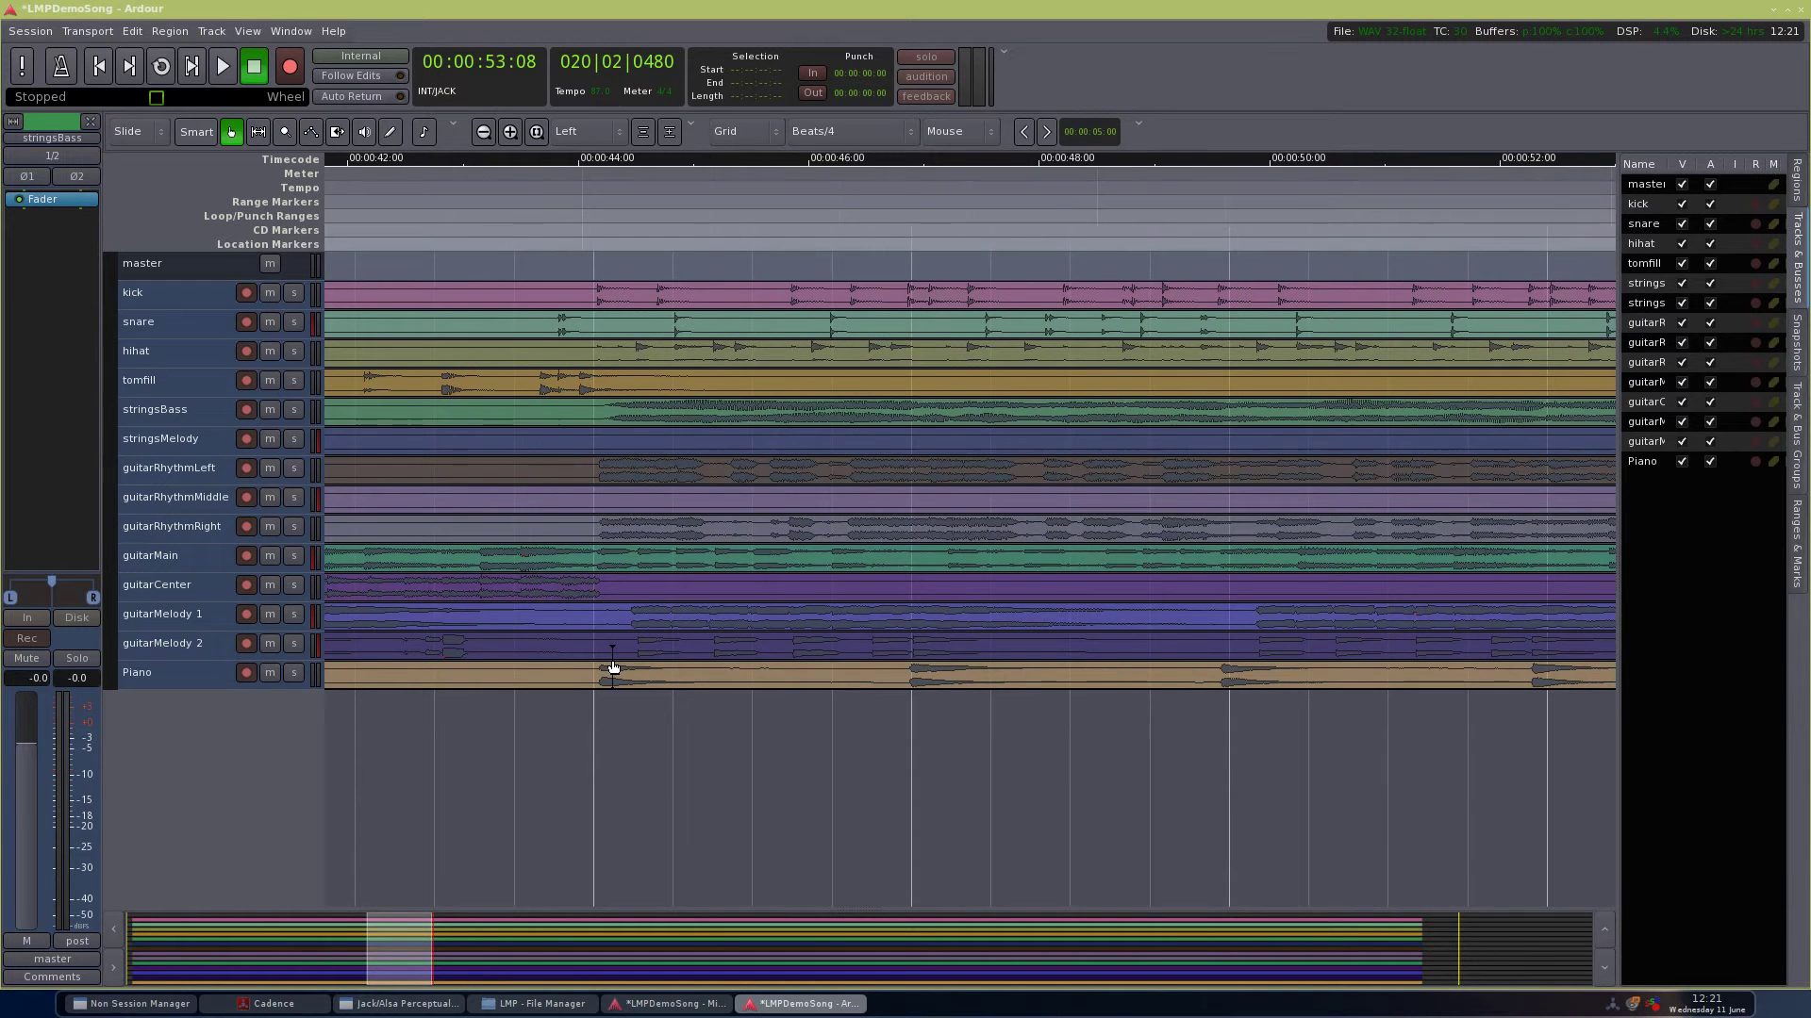
scroll(605, 354, "down", 3)
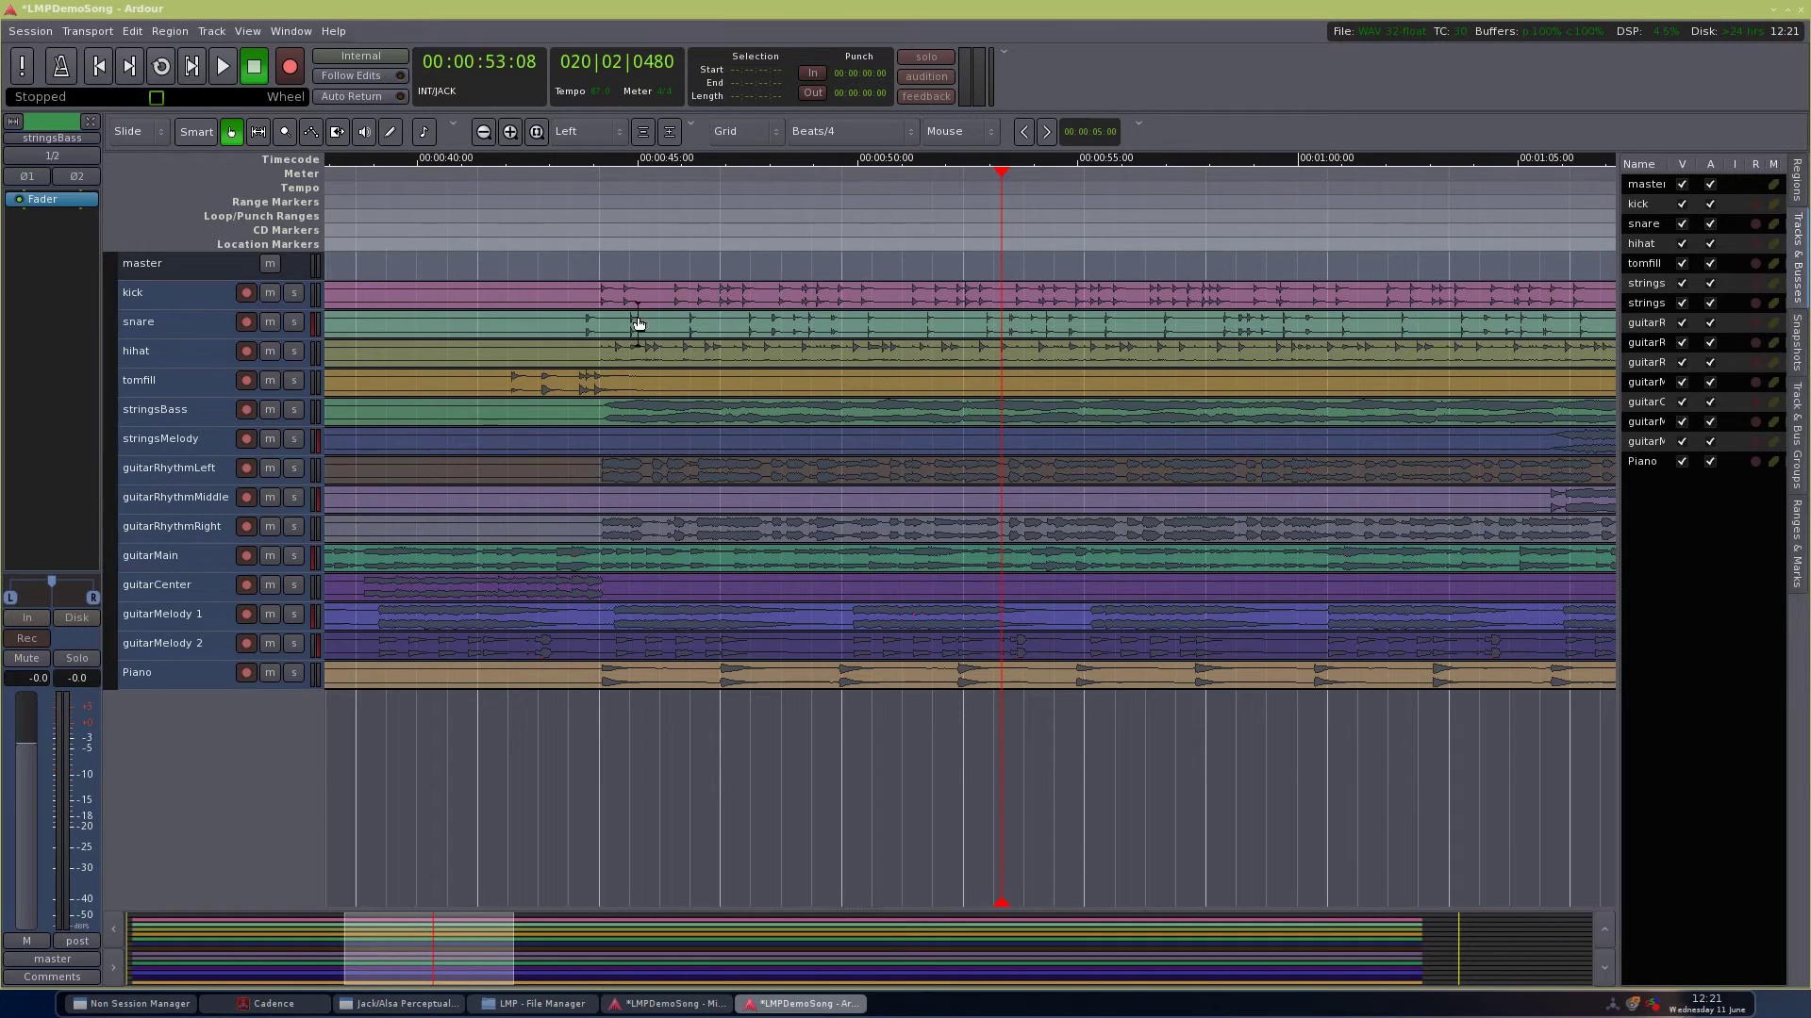
Step: Select the guitarMelody 1 region, then solo the Piano track and audition it from just before its first note
left_click(616, 614)
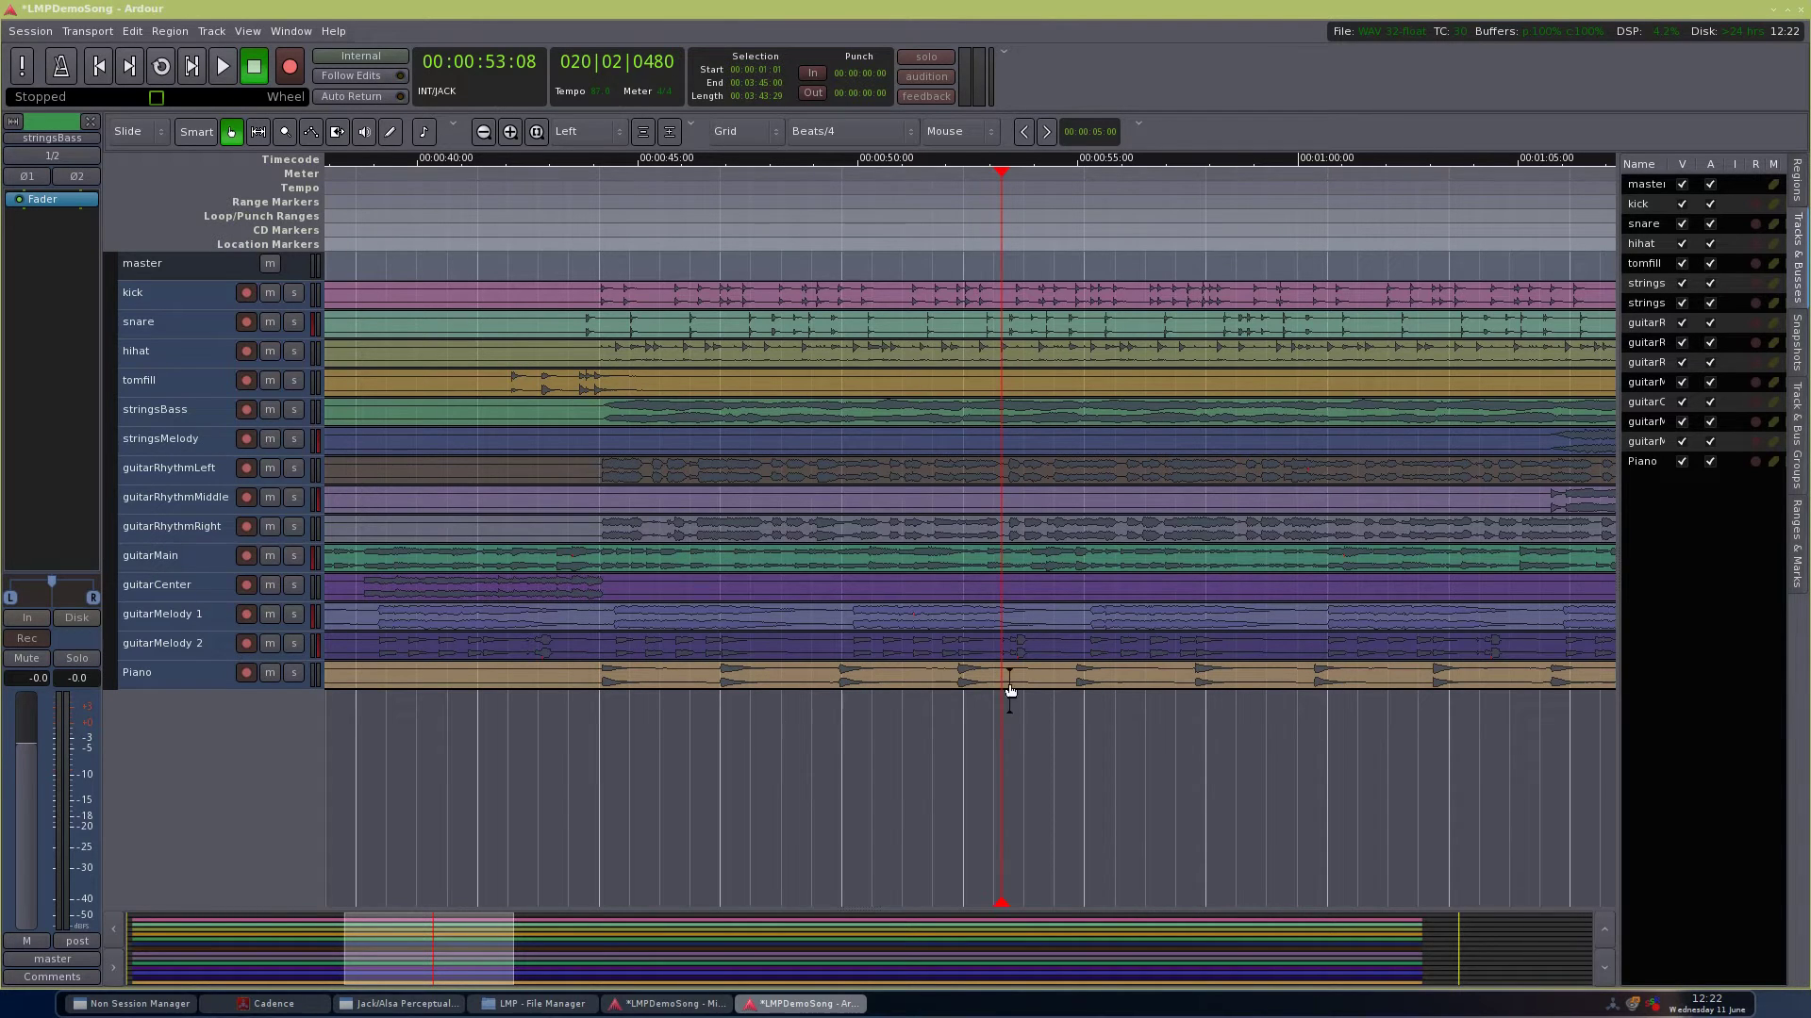
left_click(293, 672)
left_click_drag(565, 182, 584, 187)
key("space")
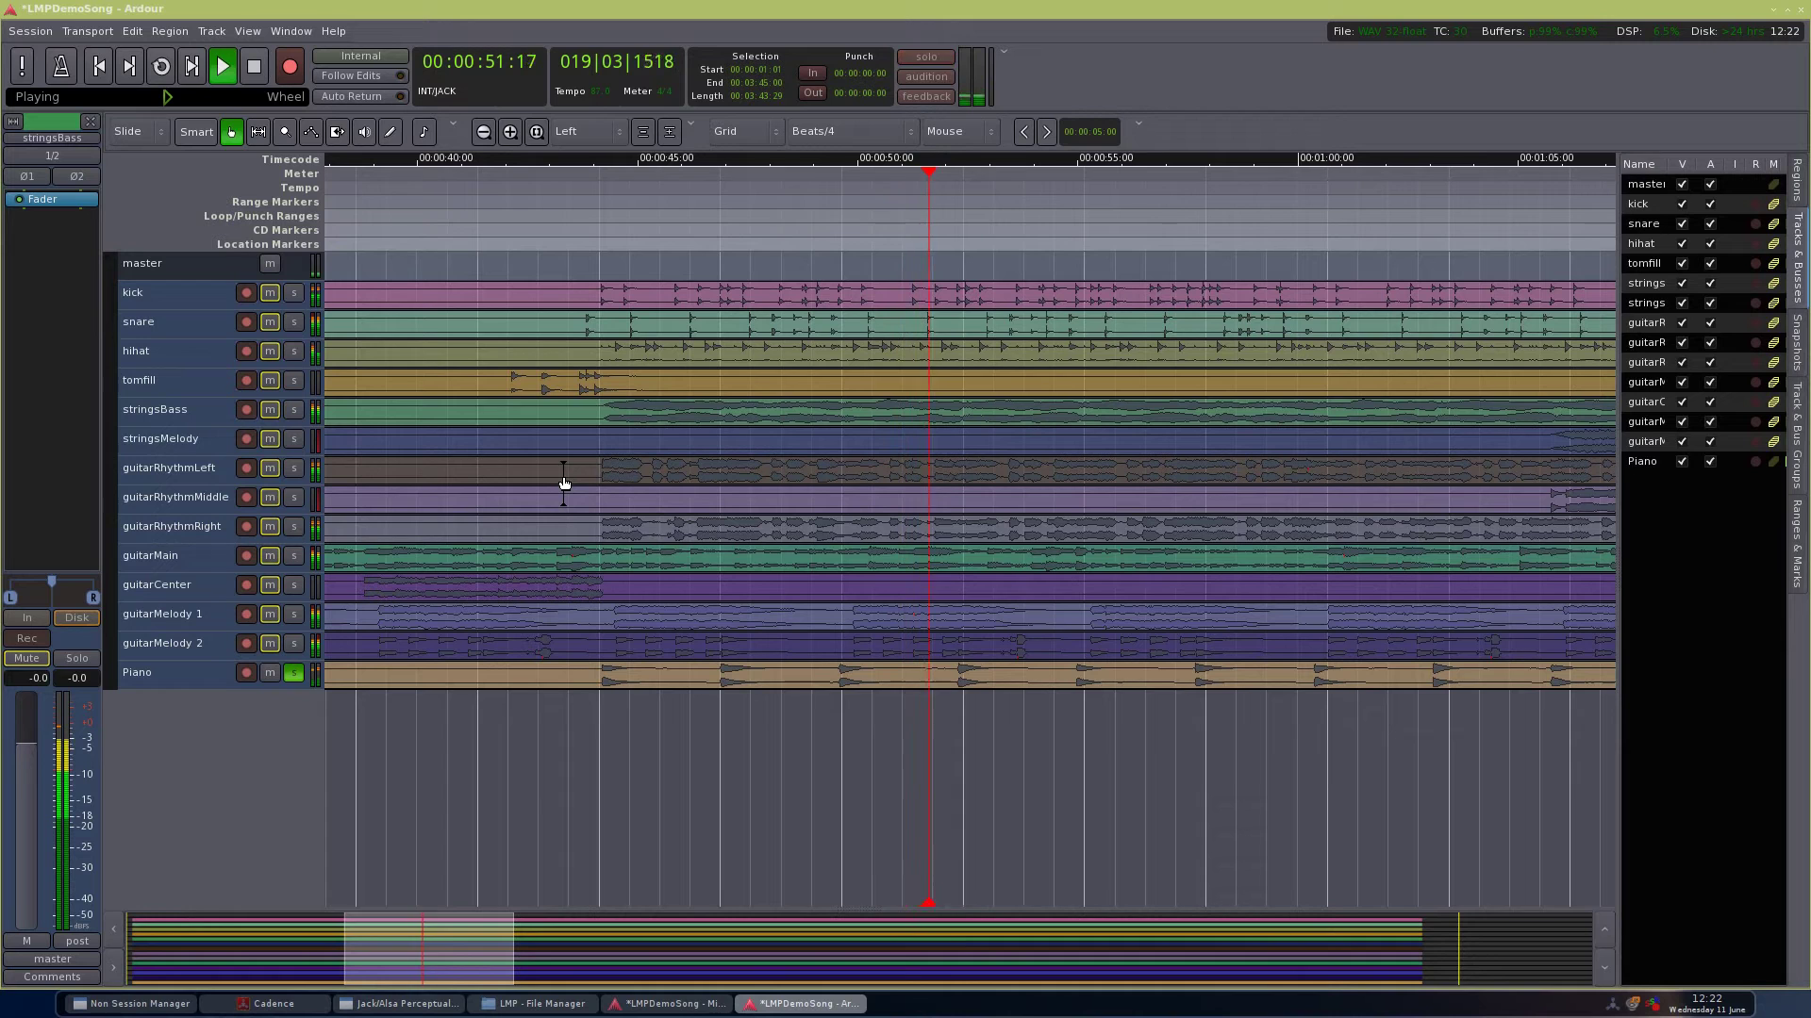
key("space")
Step: Move the playhead to 017|01|0000 and audition the soloed Piano track until its second note
left_click(604, 179)
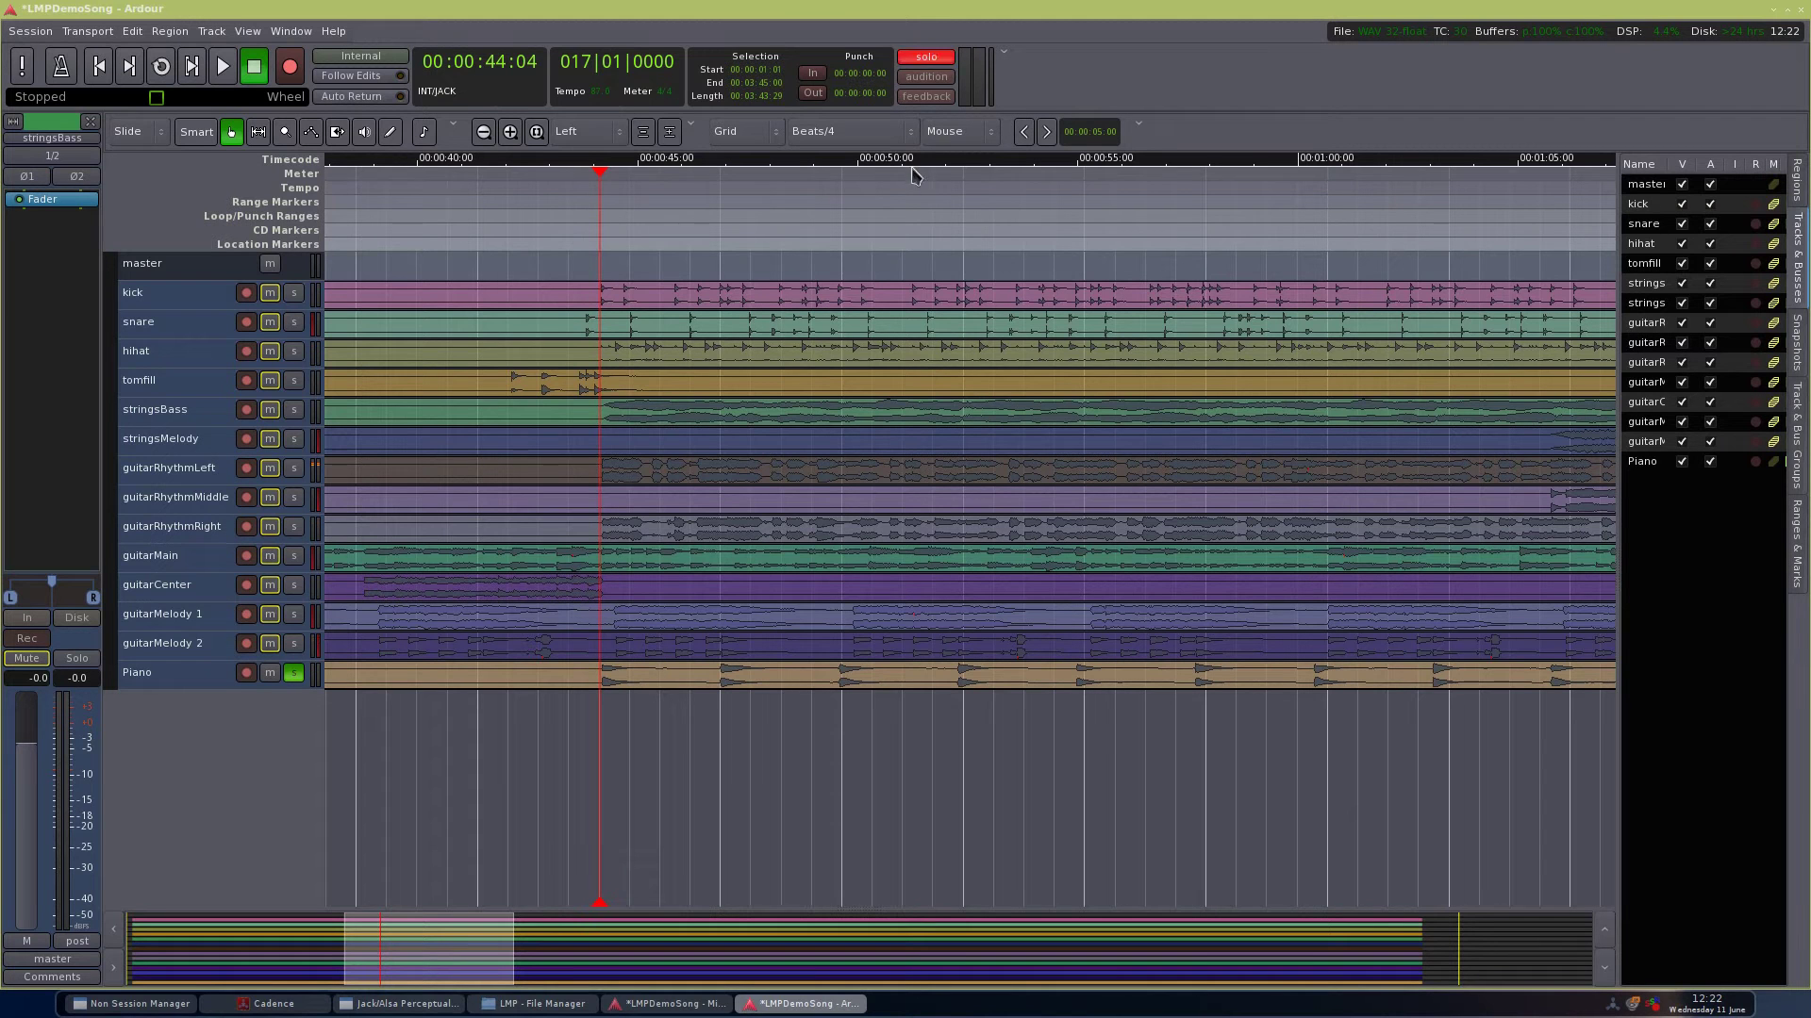
scroll(566, 651, "up", 2)
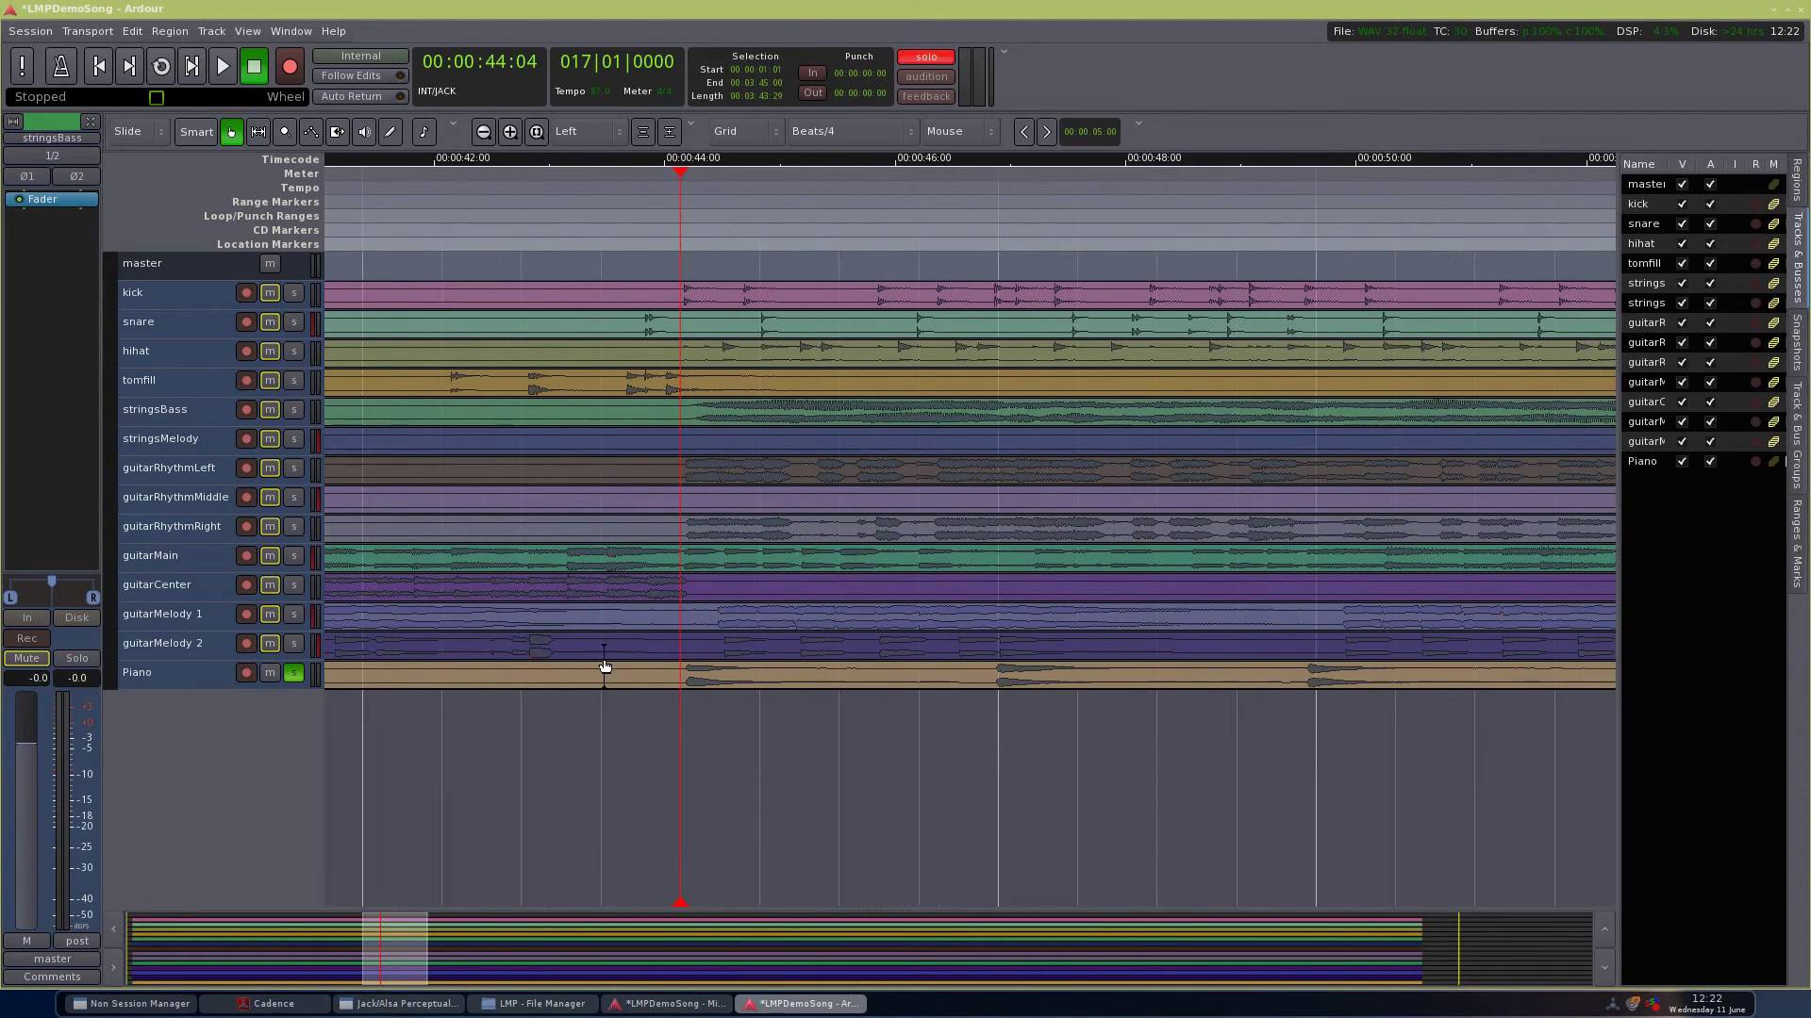
scroll(750, 676, "up", 1)
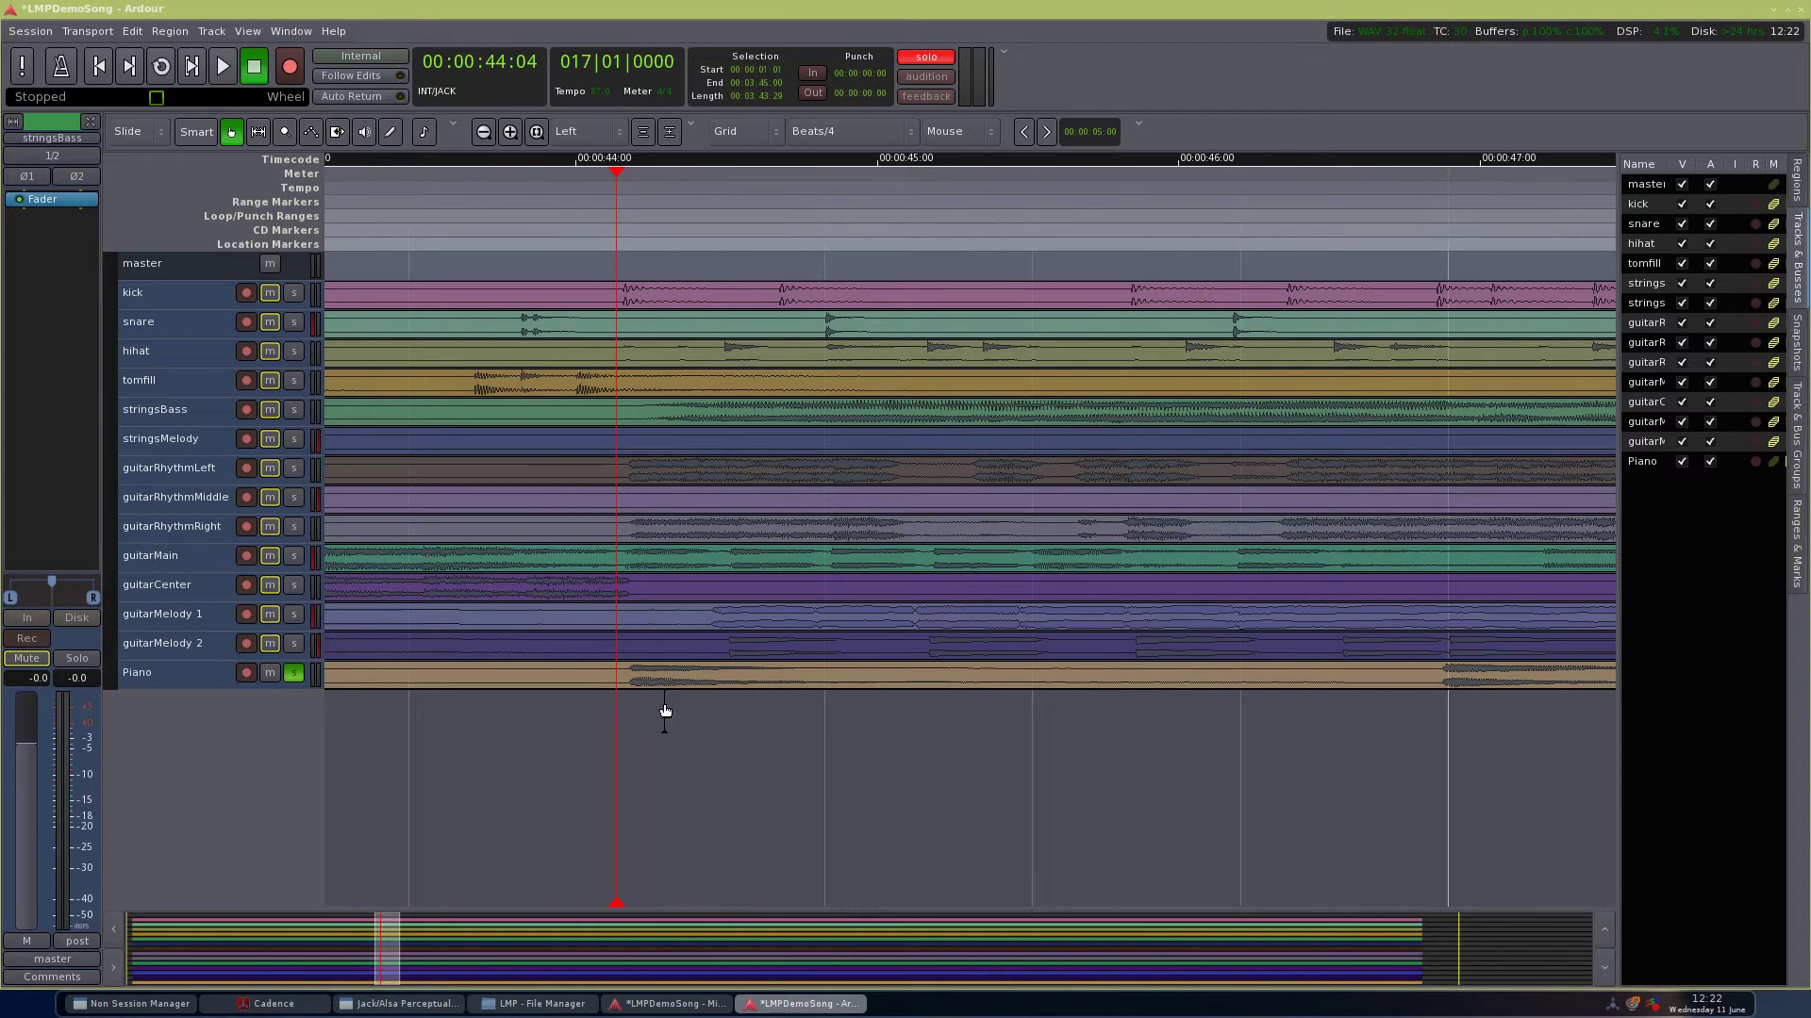
key("space")
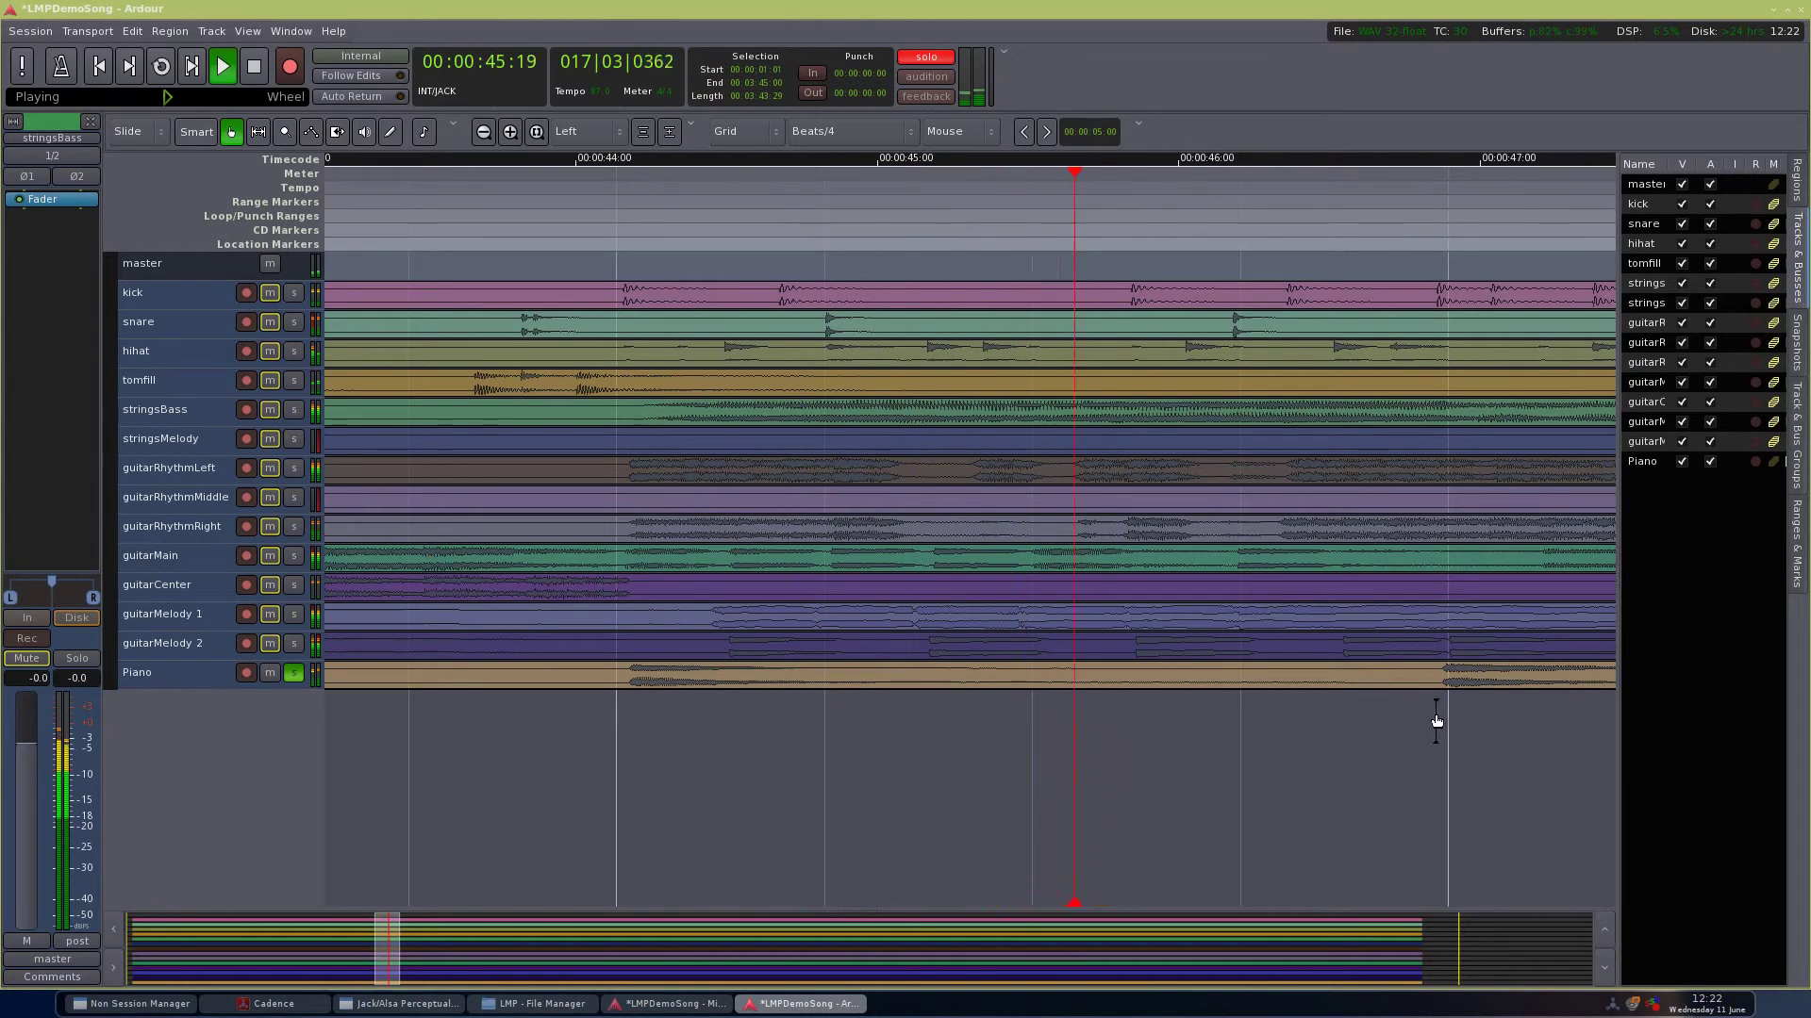
key("space")
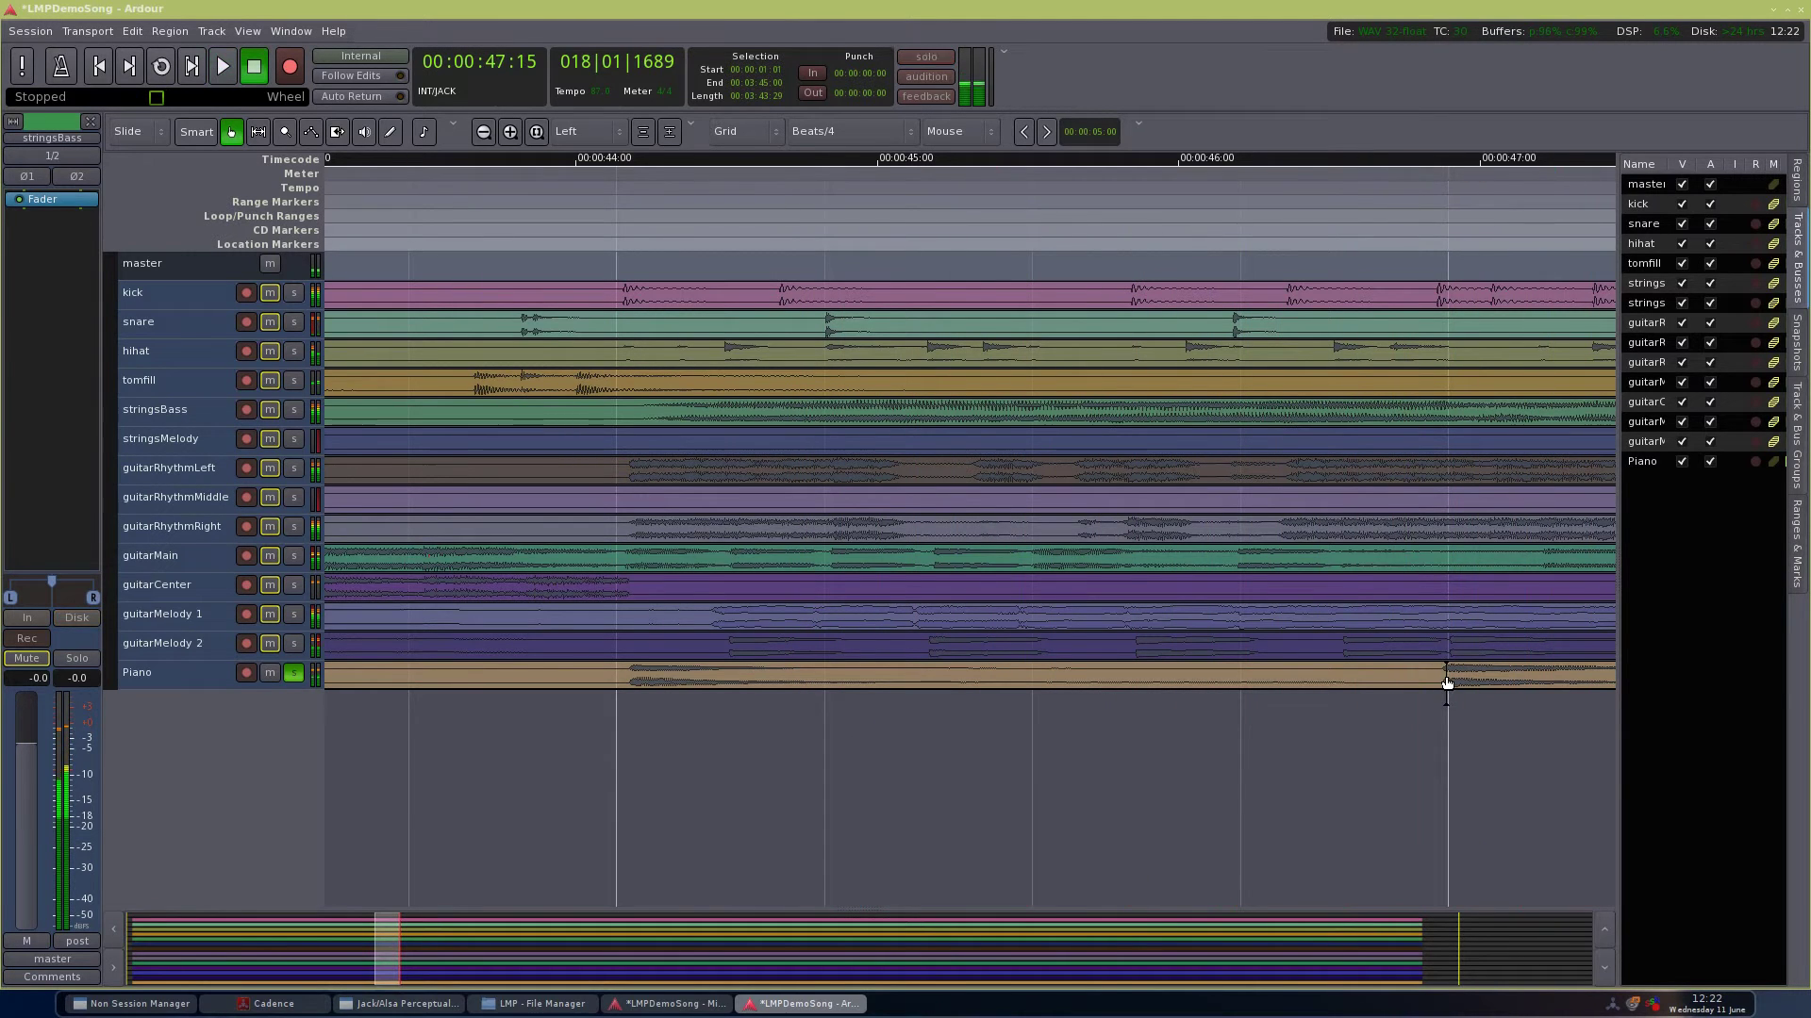
Step: Set the grid unit to Beats/64
left_click(849, 132)
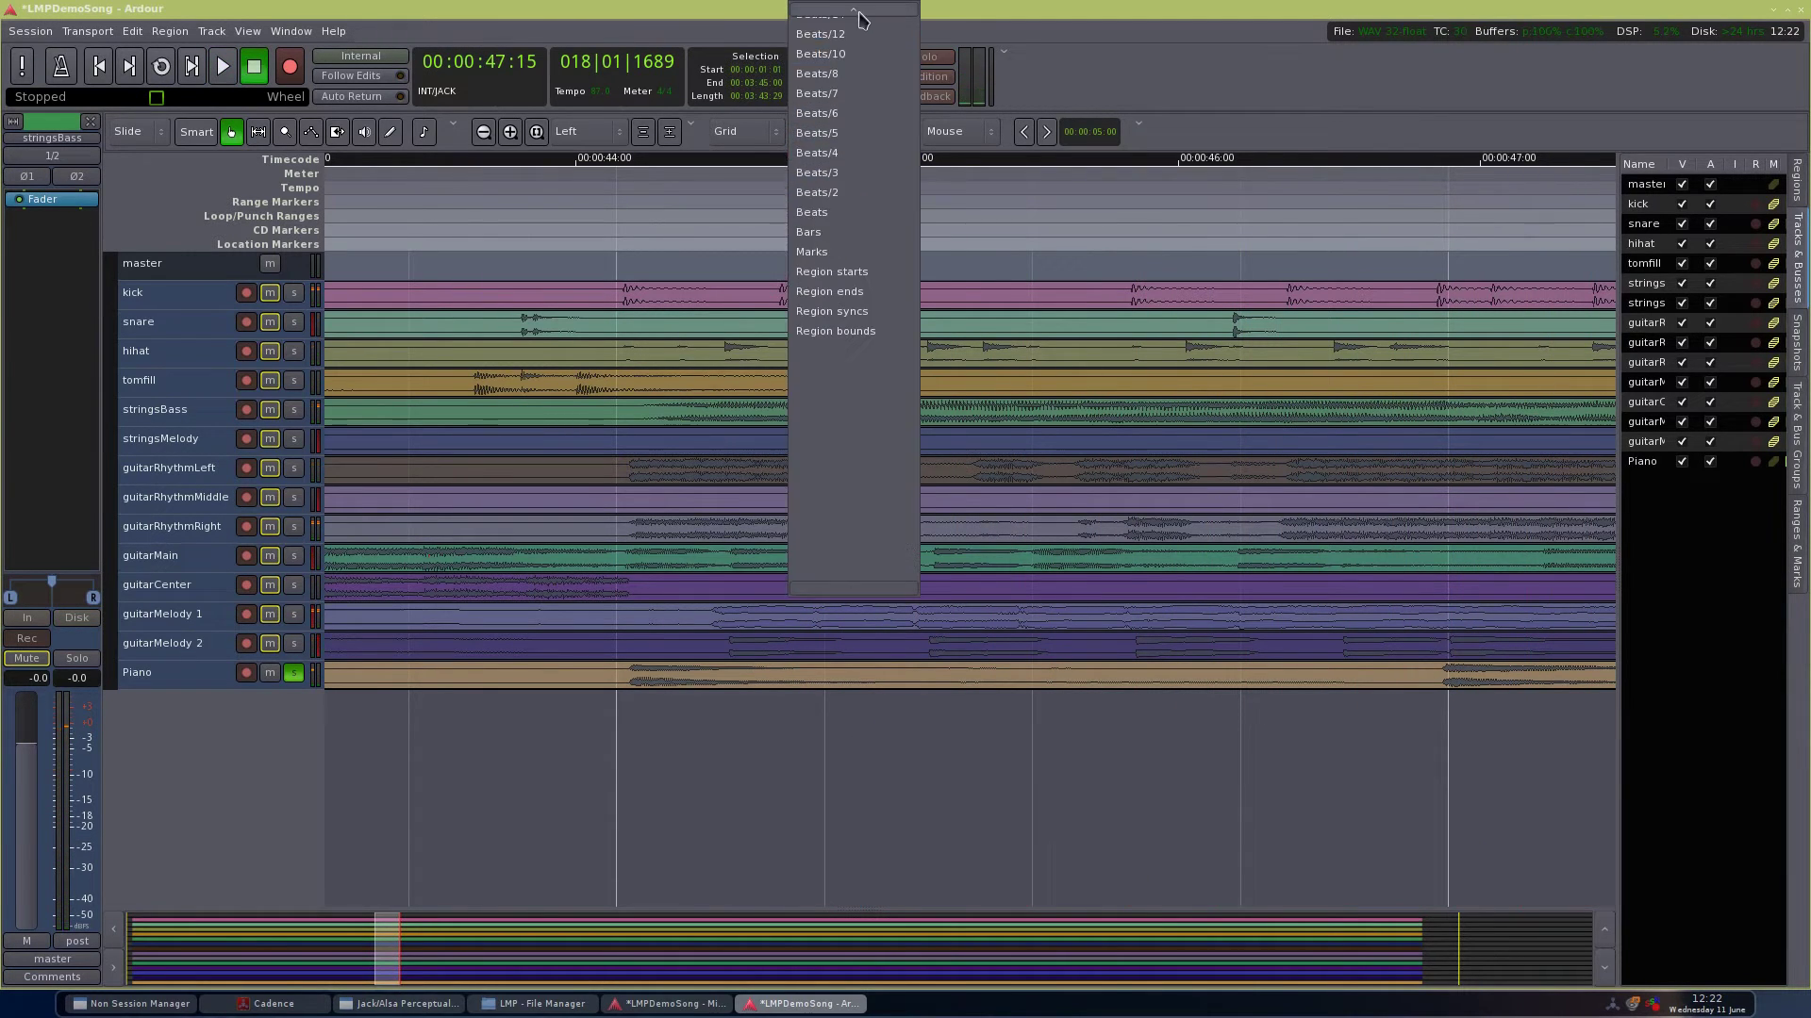
left_click(860, 168)
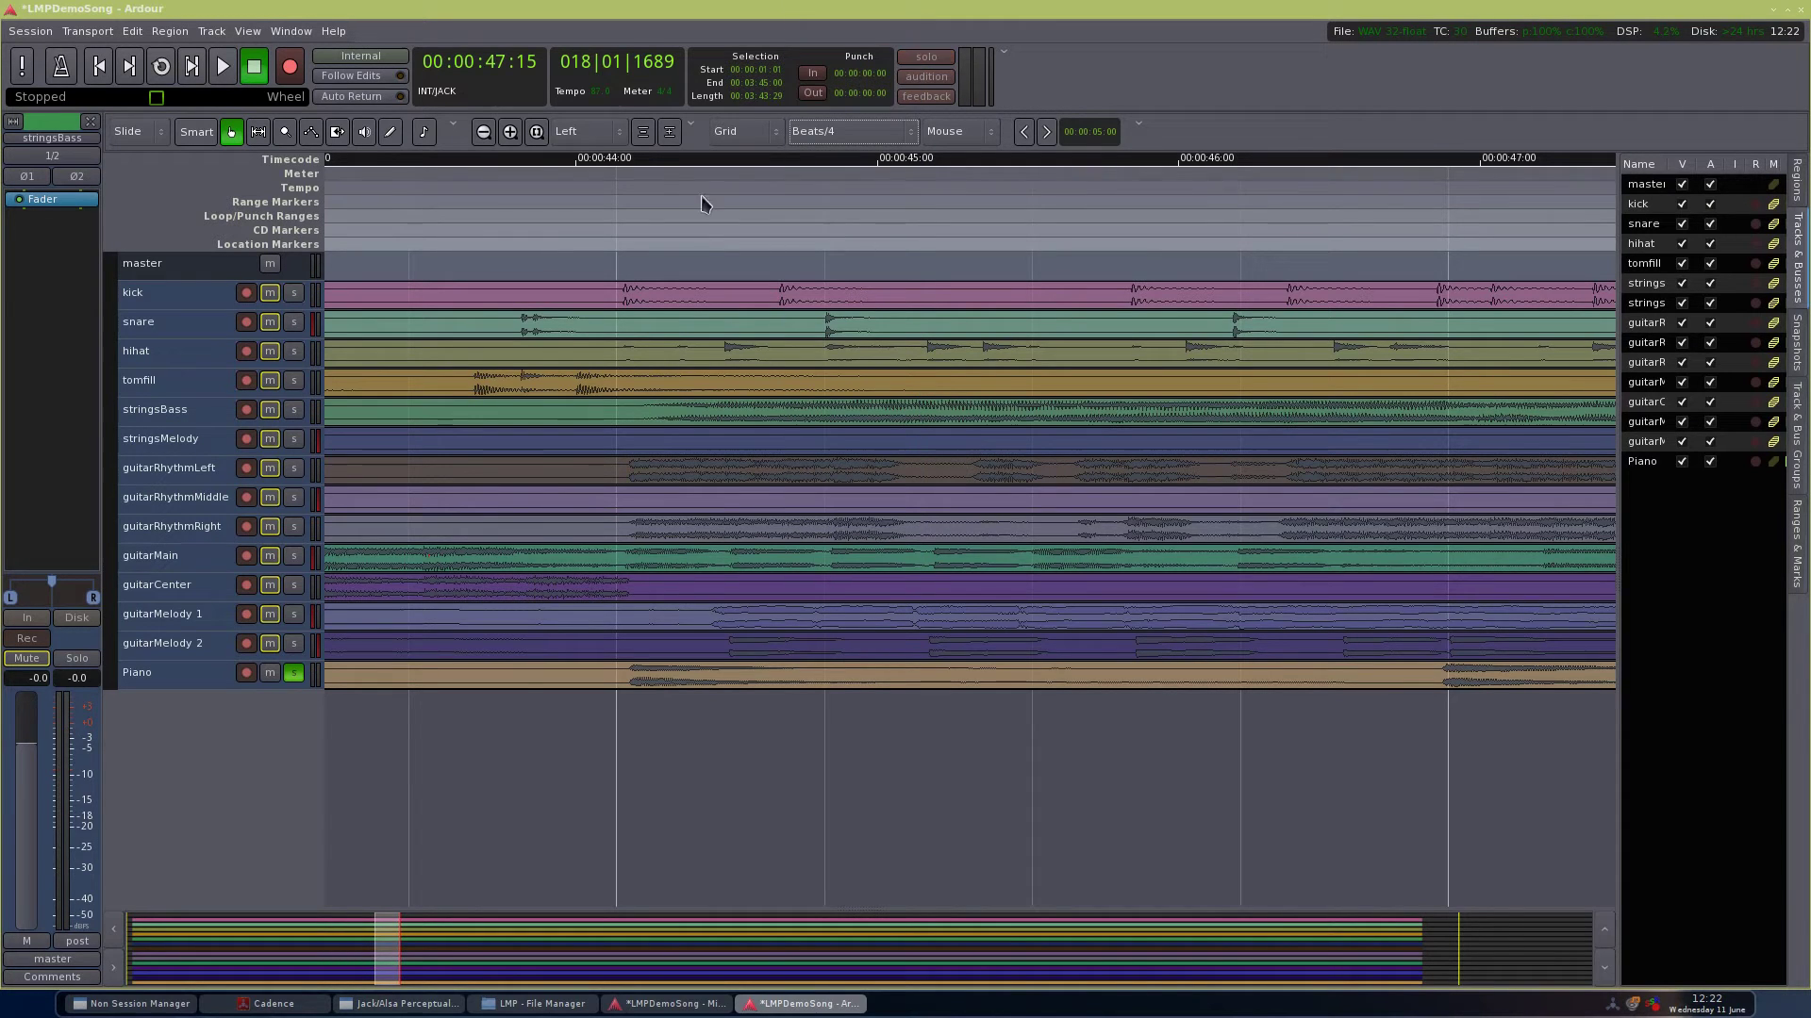
left_click(848, 131)
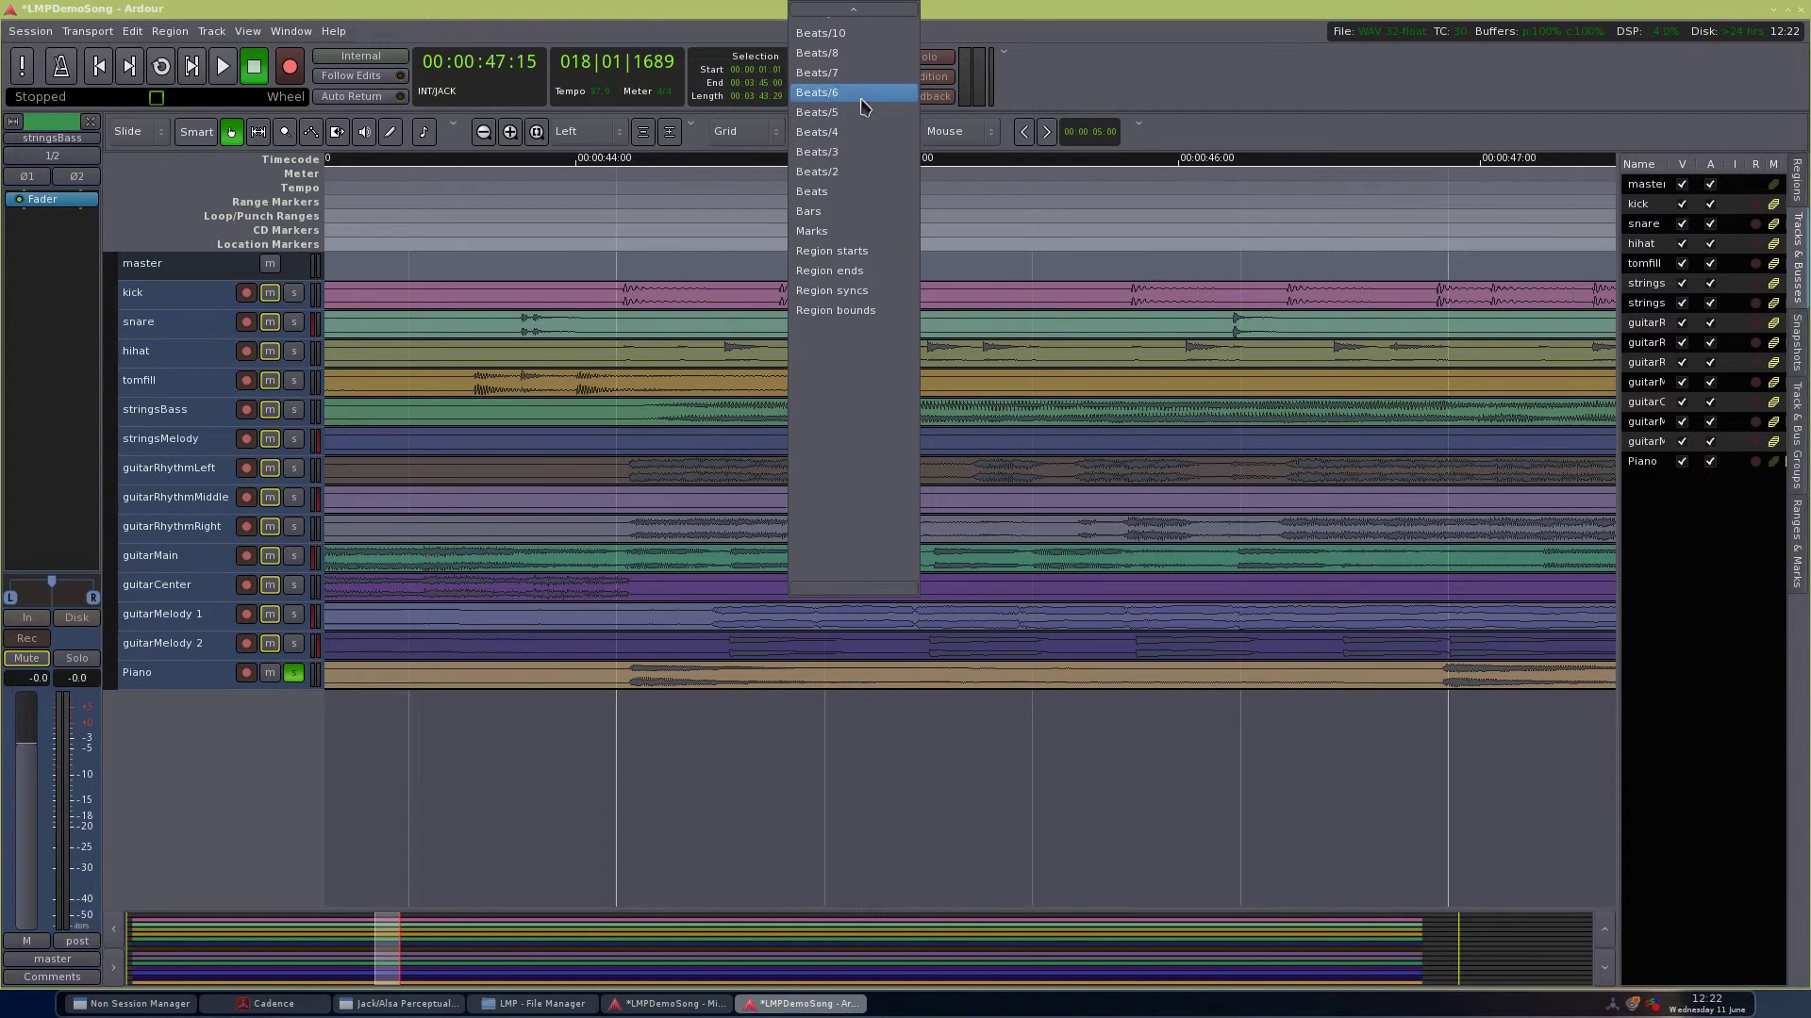
mouse_move(876, 13)
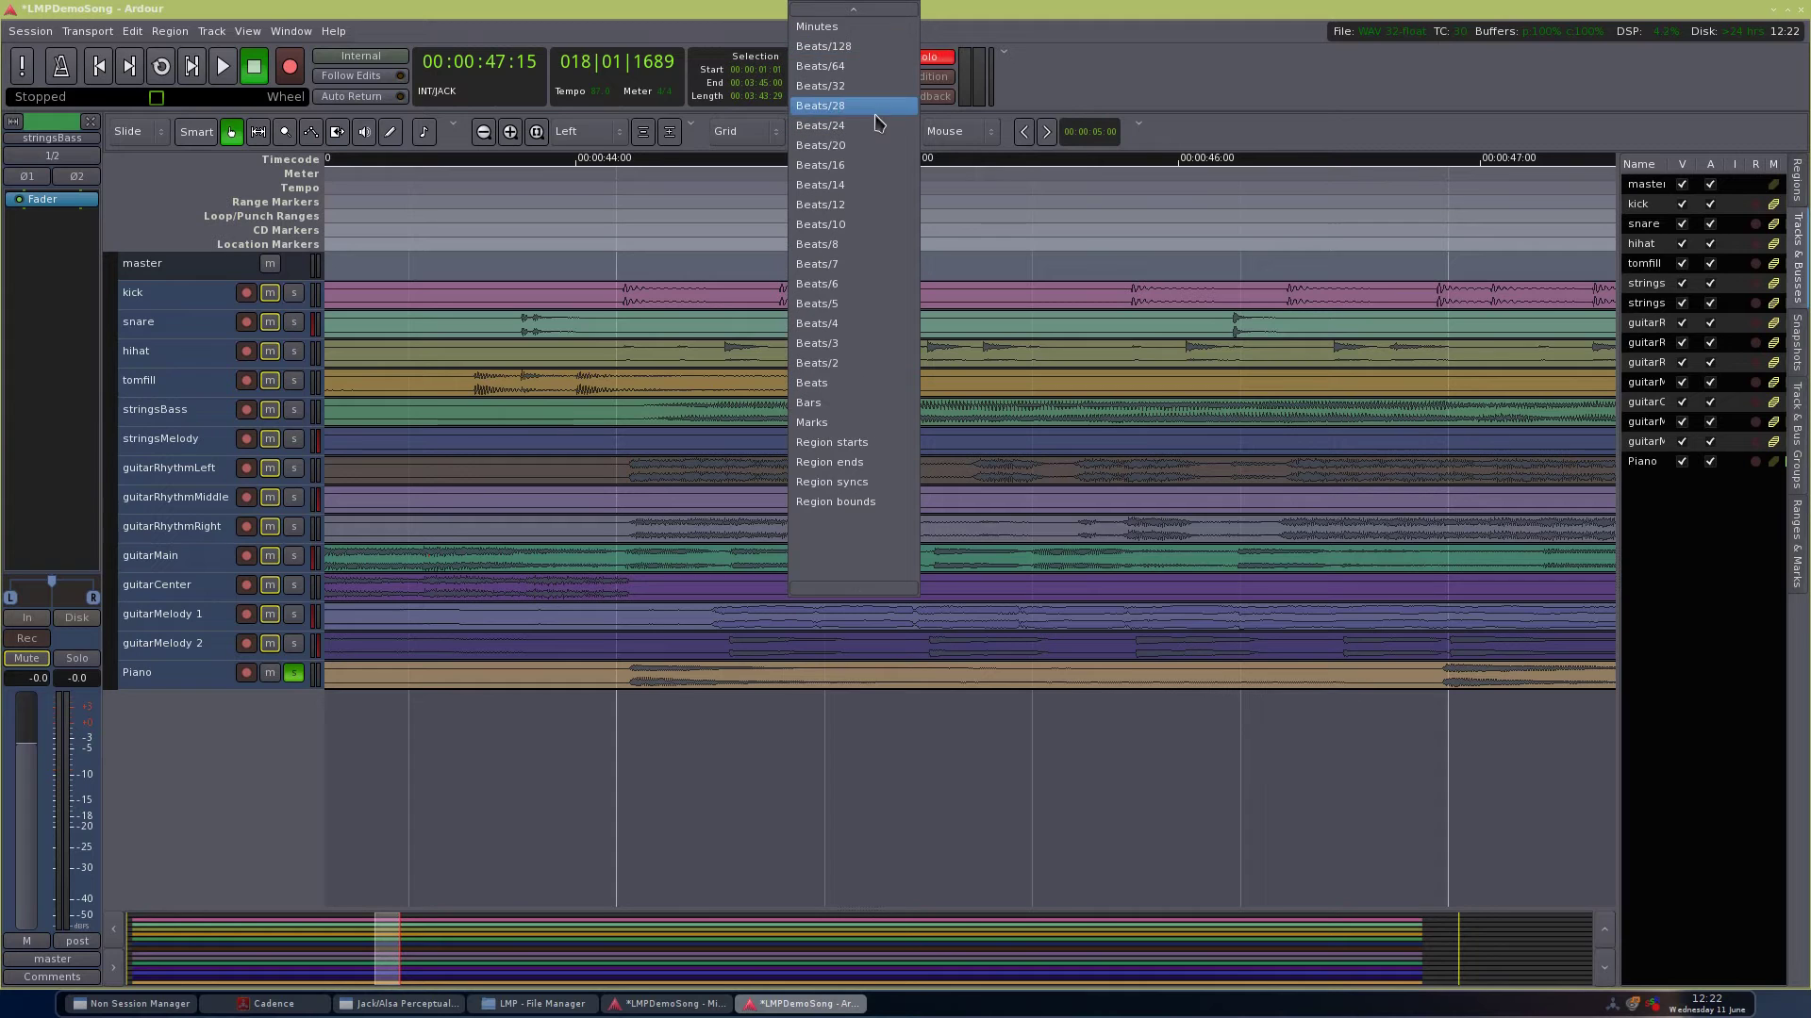
left_click(864, 66)
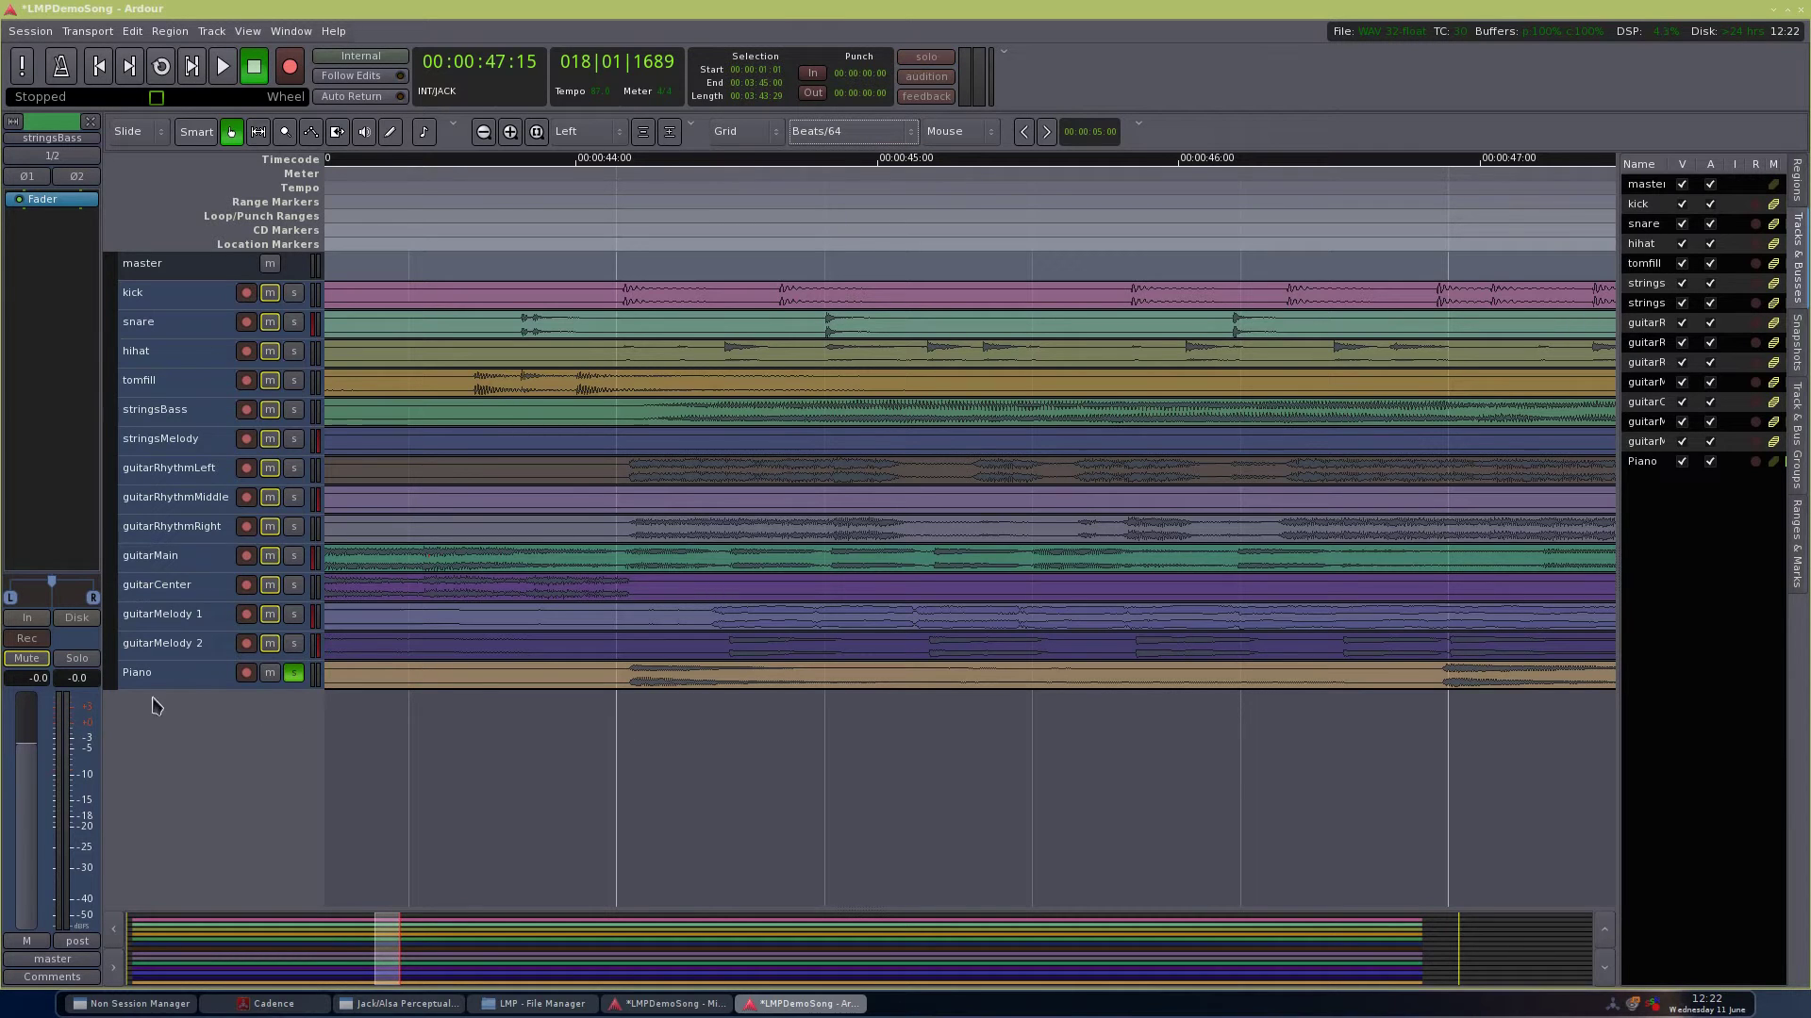
Step: Fit the Piano track to the editor height and split its region right where the first note starts
left_click(193, 680)
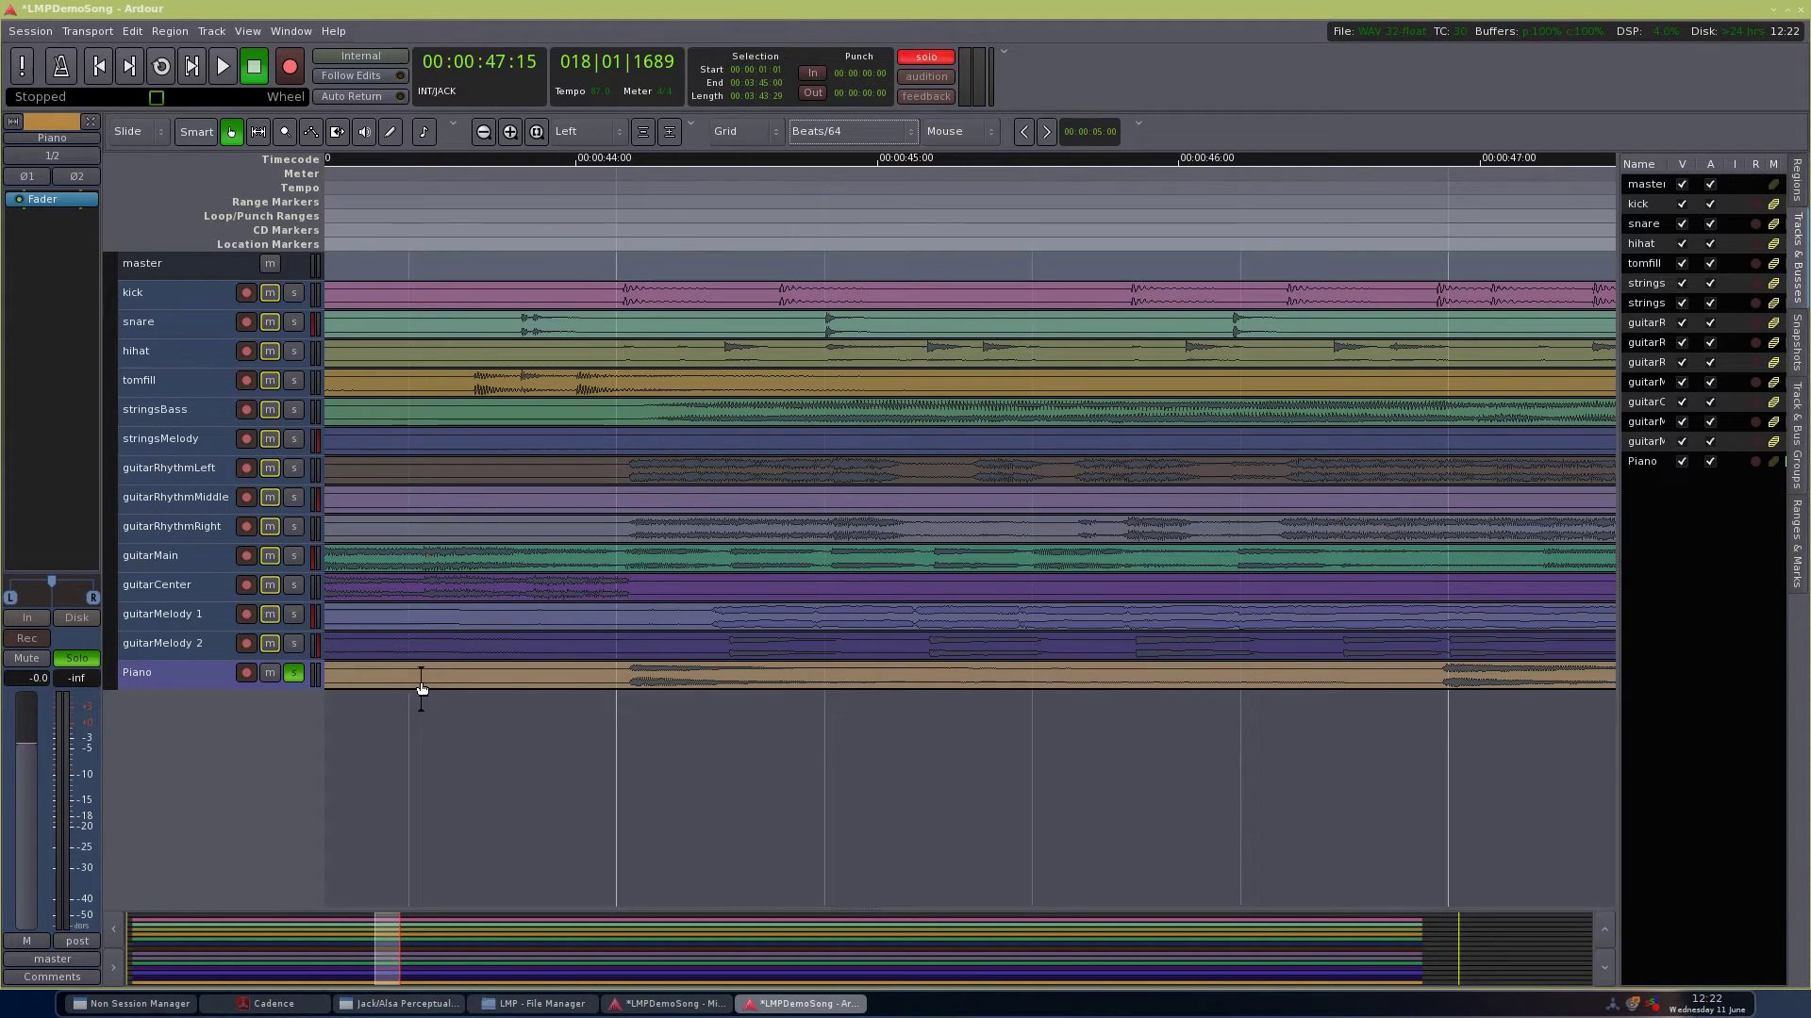
key("f")
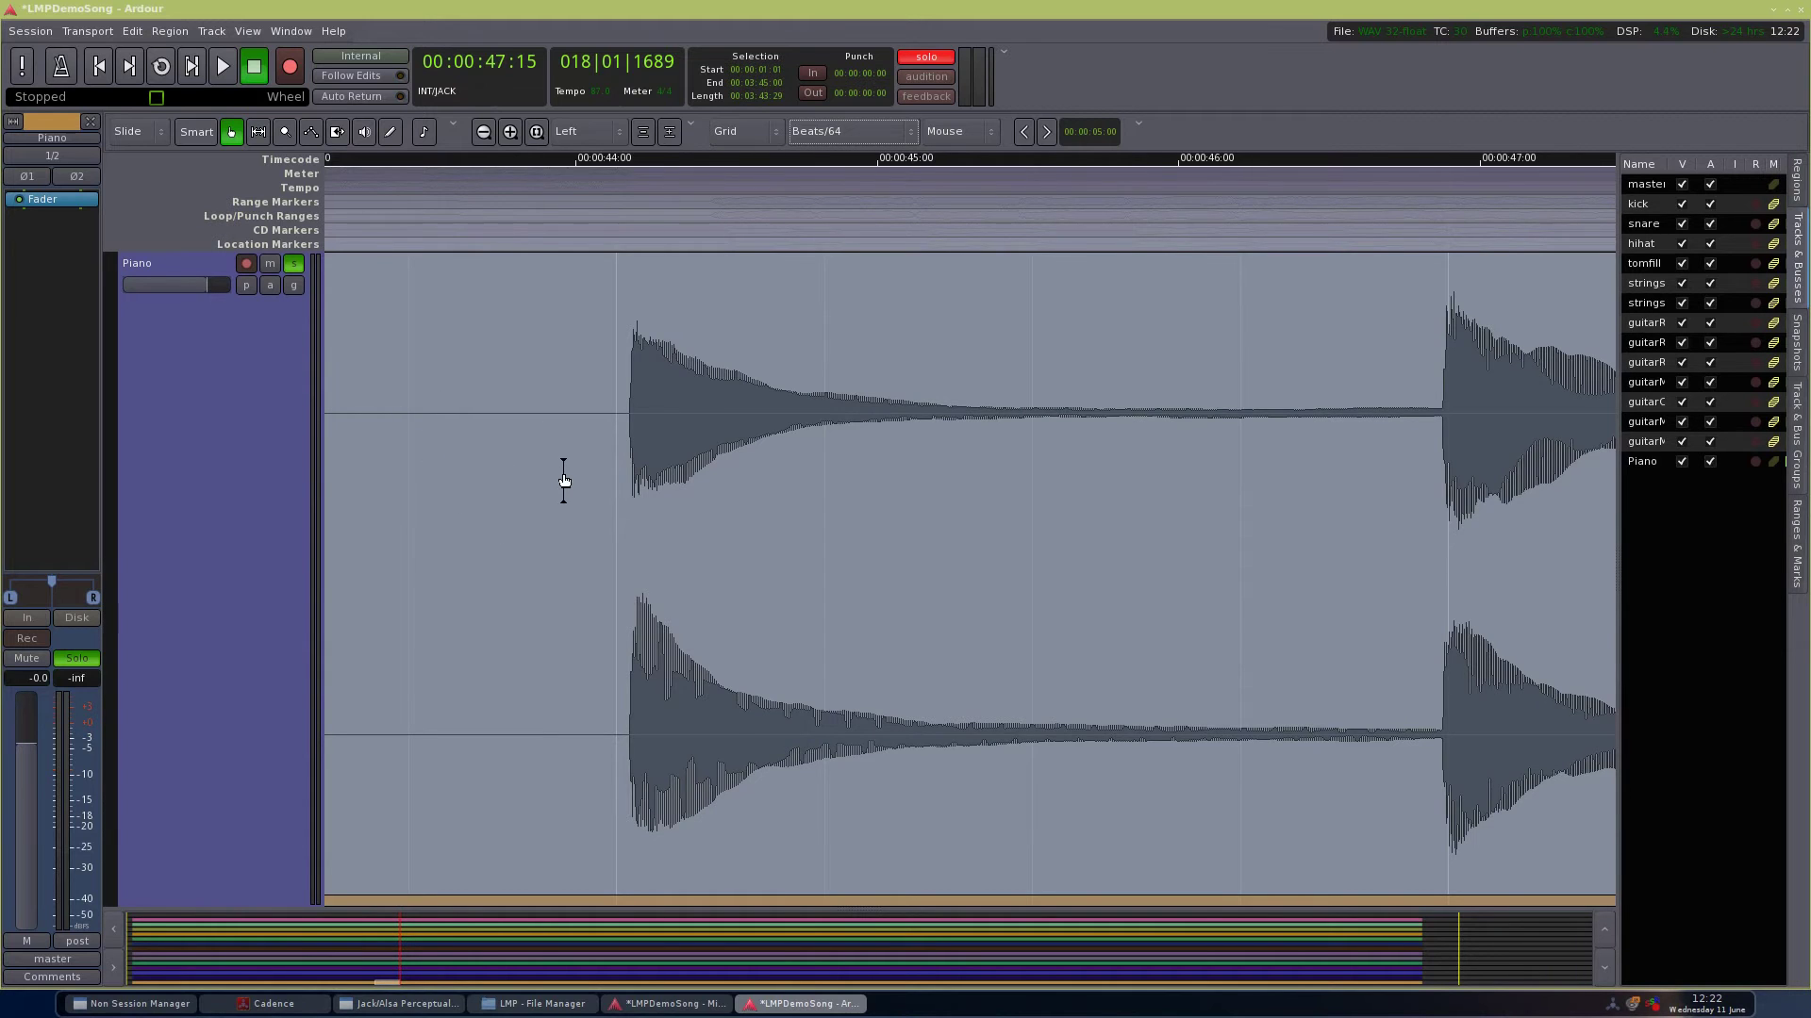
scroll(563, 481, "up", 1, "ctrl")
scroll(692, 472, "up", 1, "ctrl")
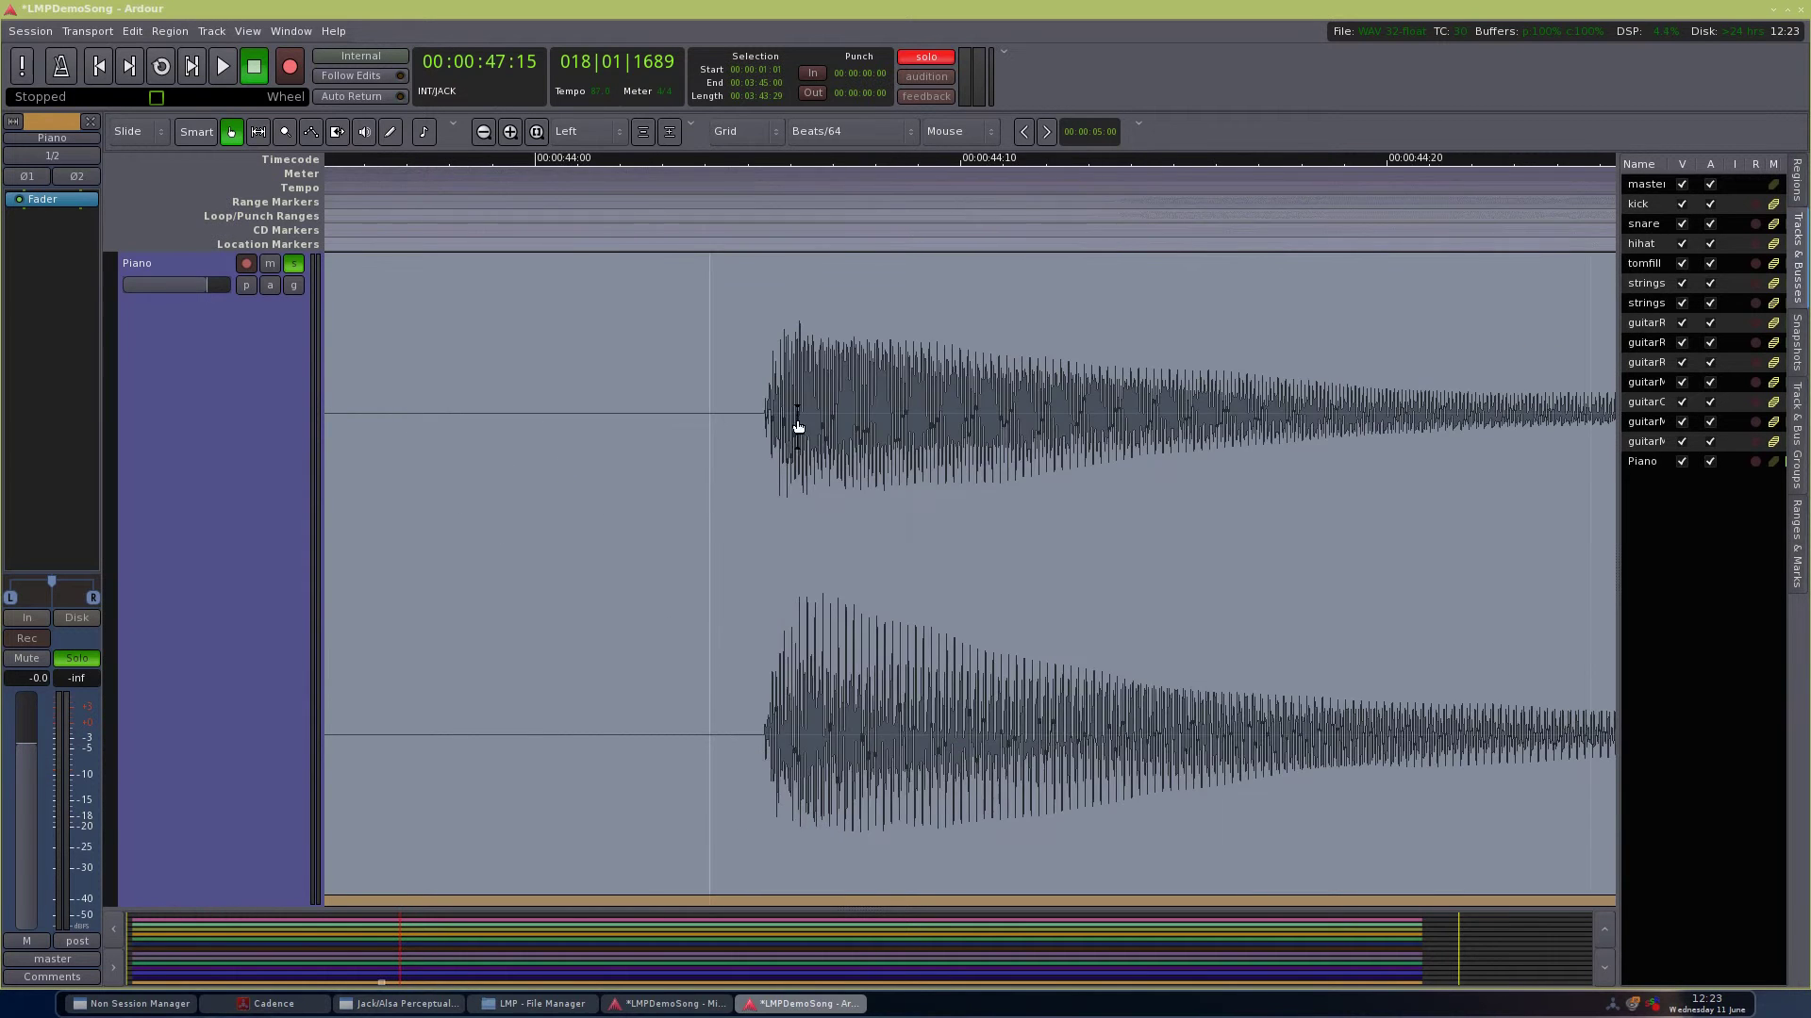
left_click(822, 401)
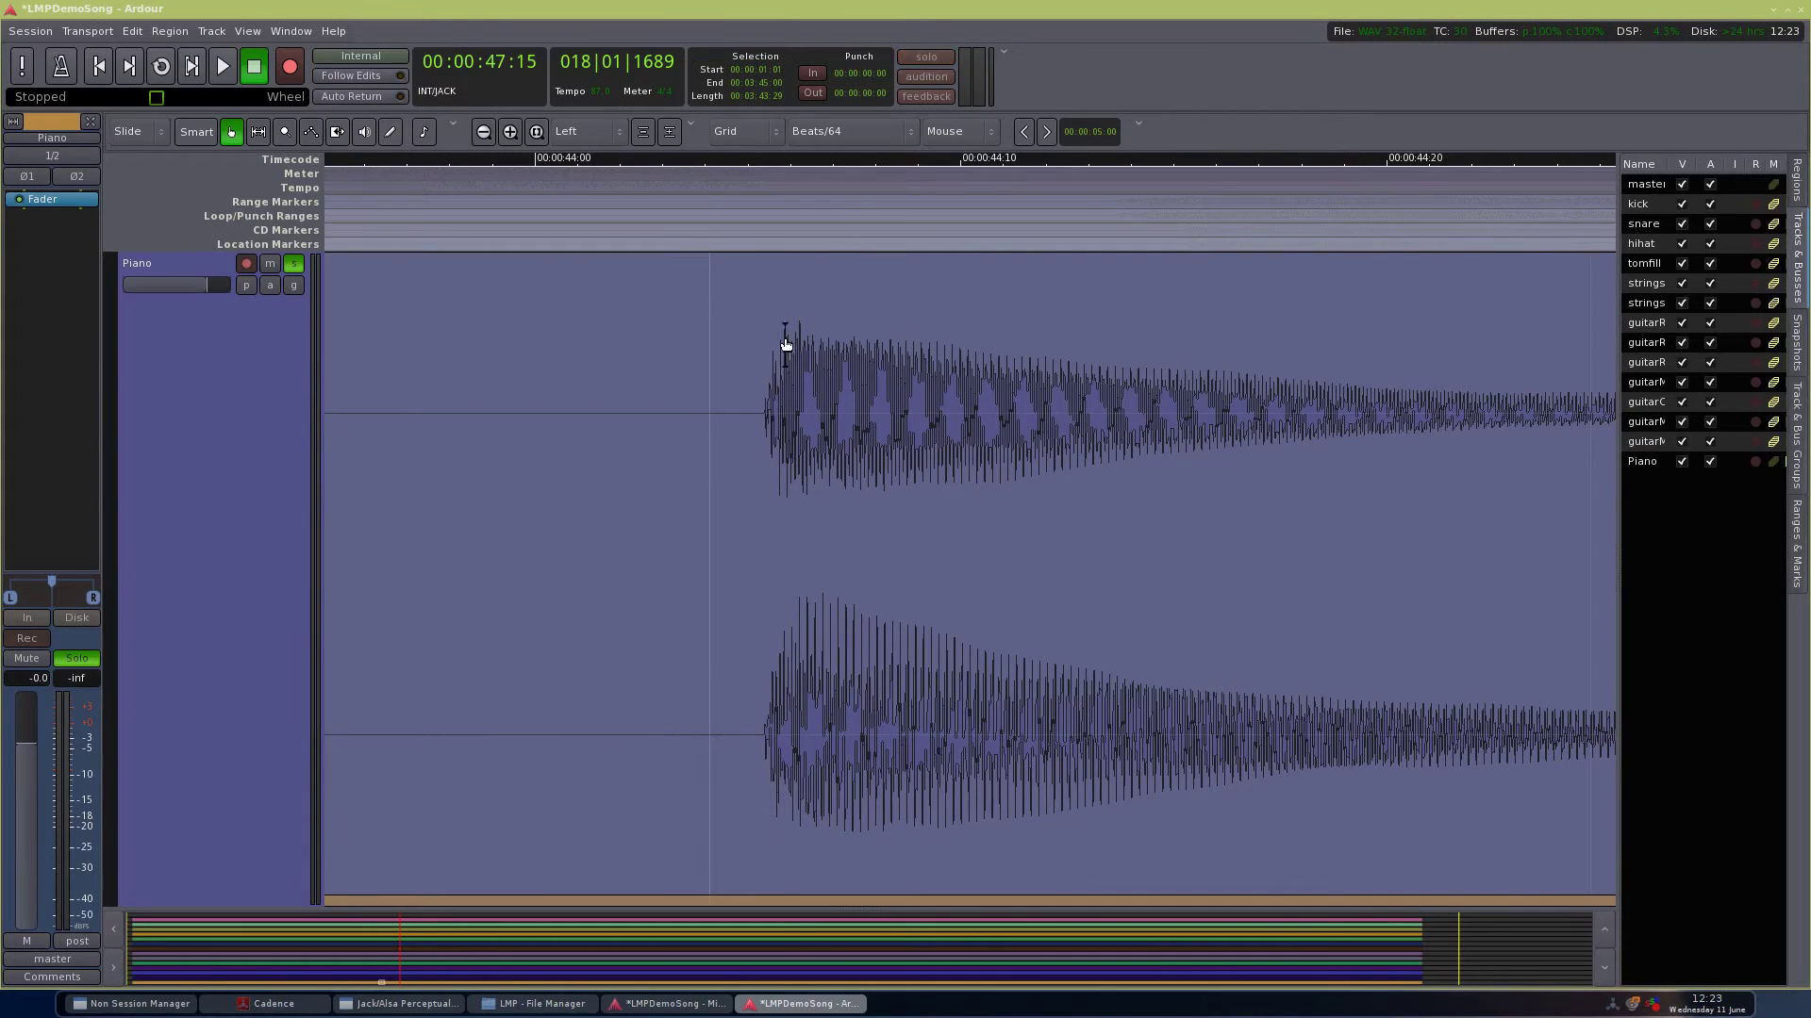
left_click(762, 416)
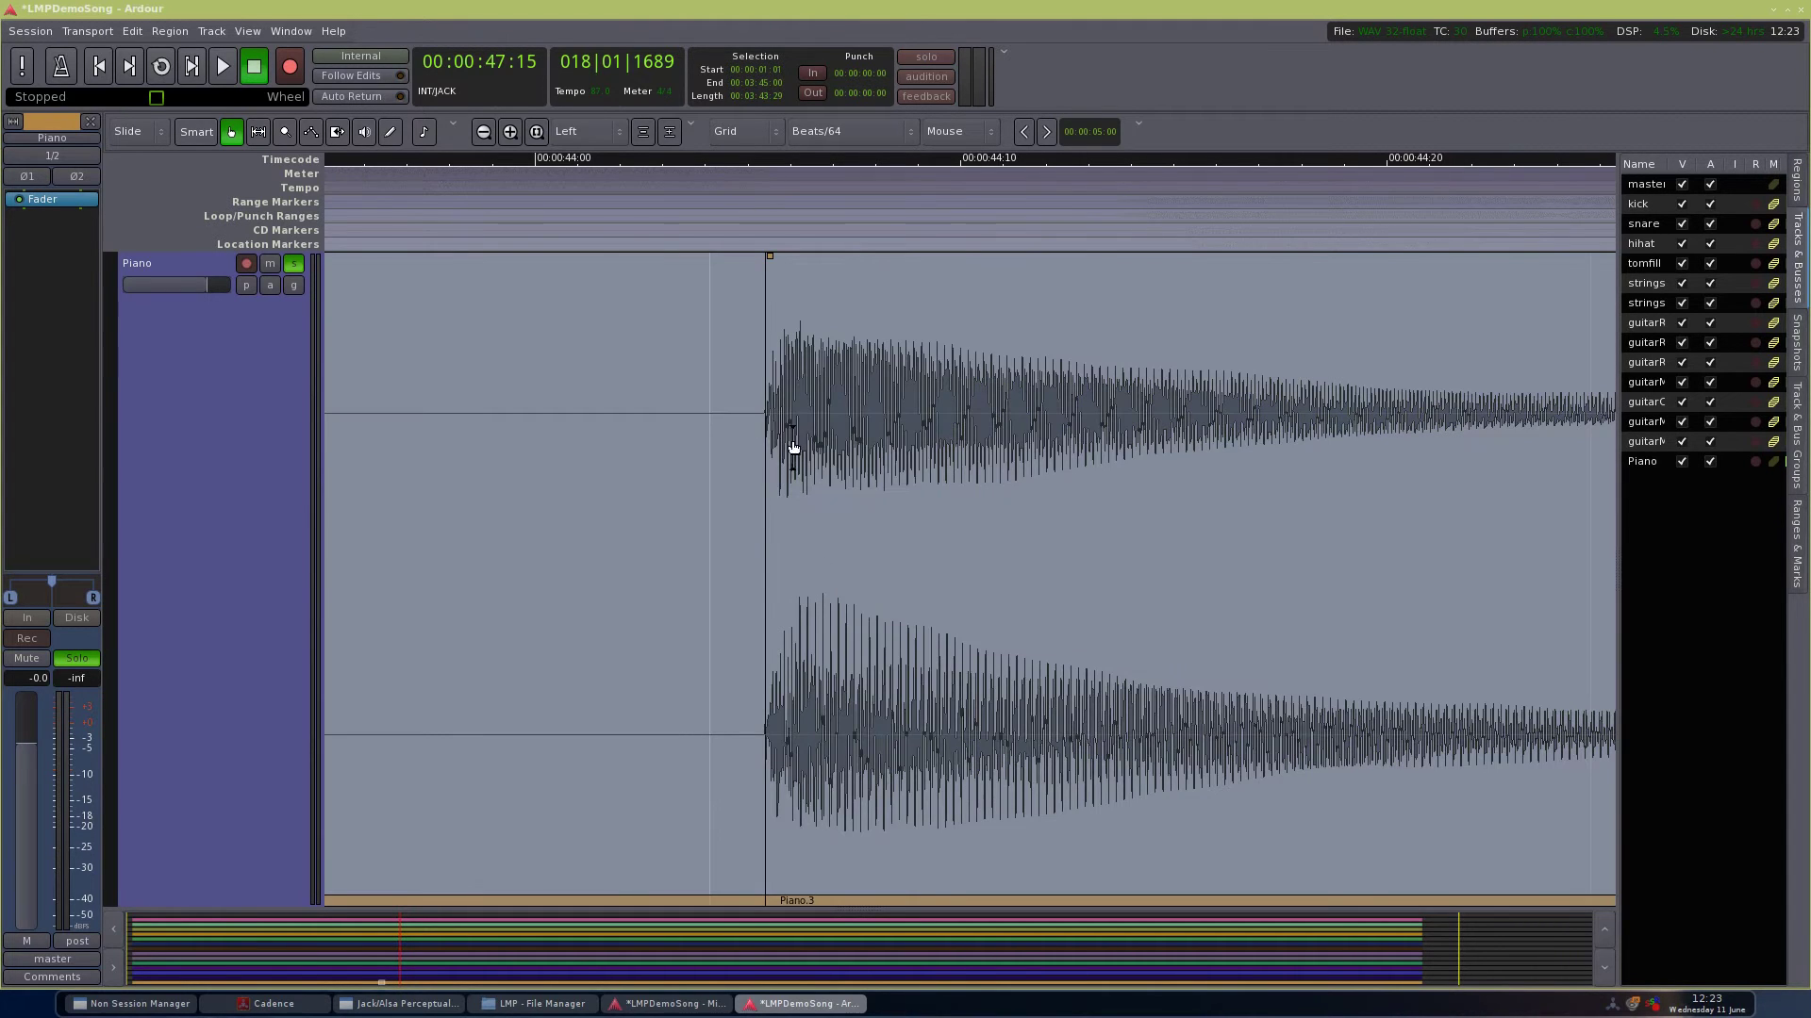
scroll(755, 403, "up", 4)
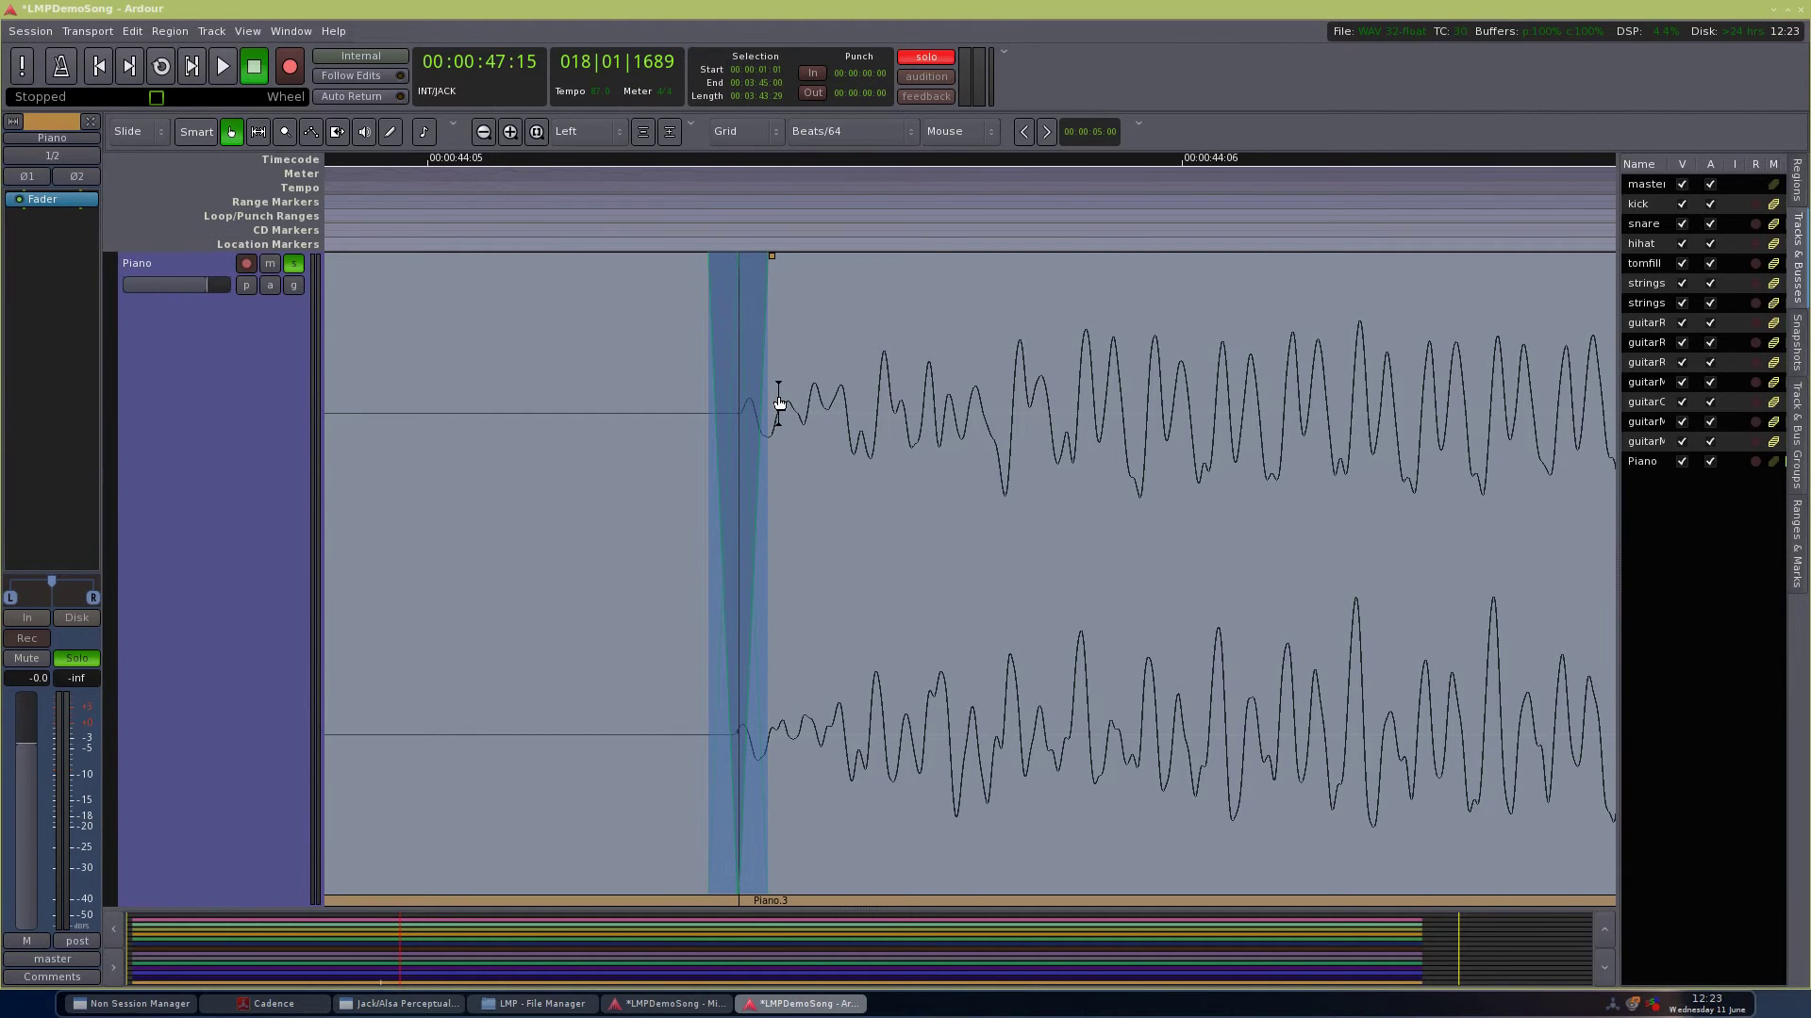
Step: Split the Piano region again exactly at the onset of the second note, just before 00:00:47:00
scroll(775, 403, "down", 4)
scroll(787, 403, "down", 4)
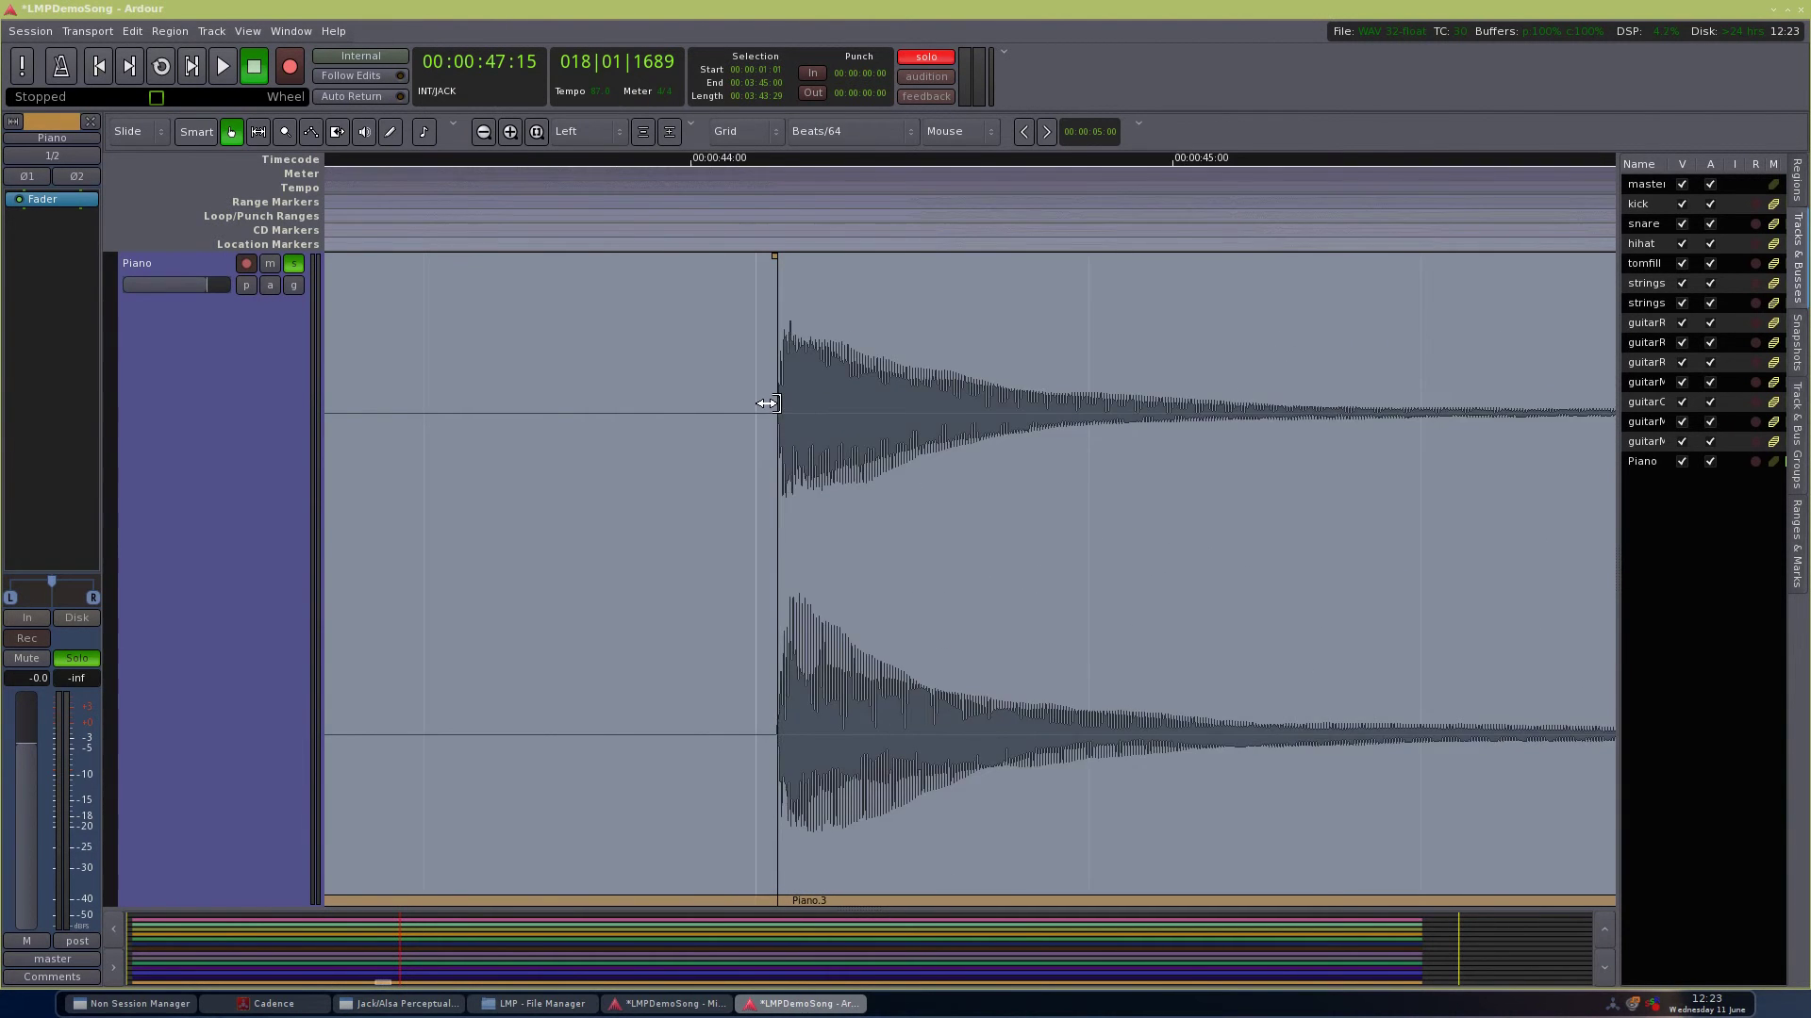
scroll(809, 495, "right", 5)
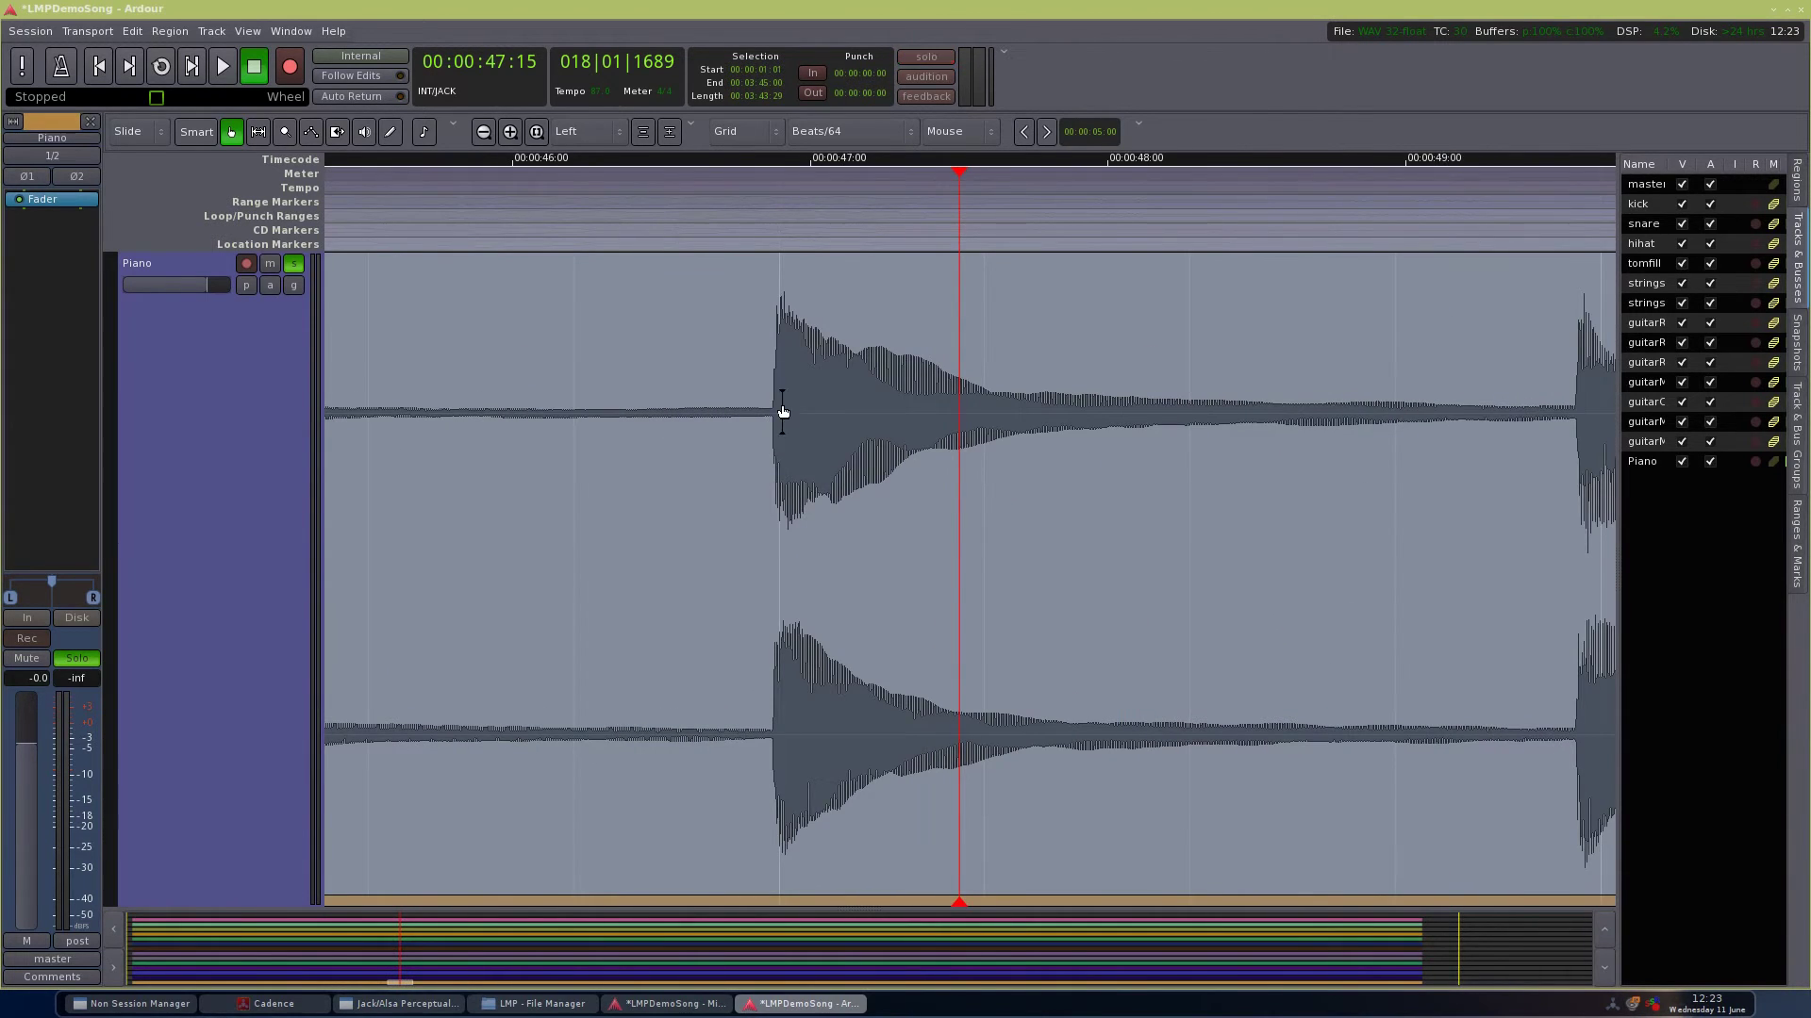
scroll(792, 415, "left", 5)
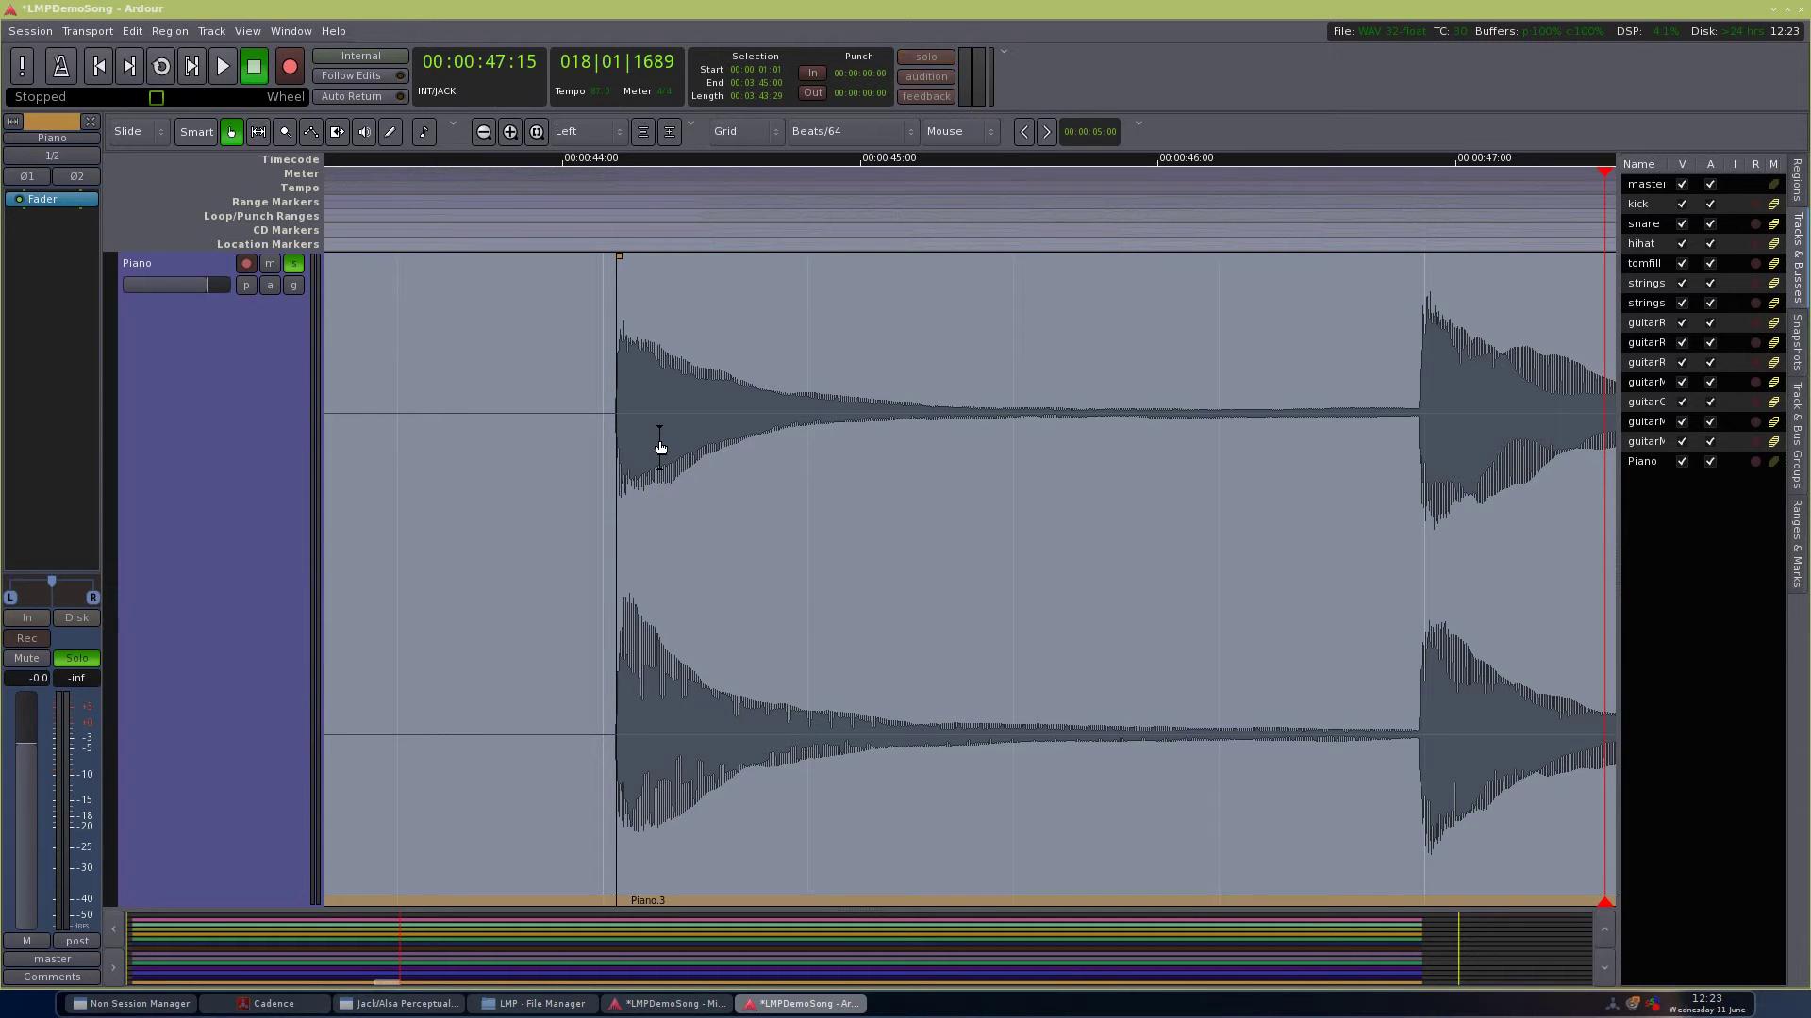
scroll(1435, 421, "up", 3)
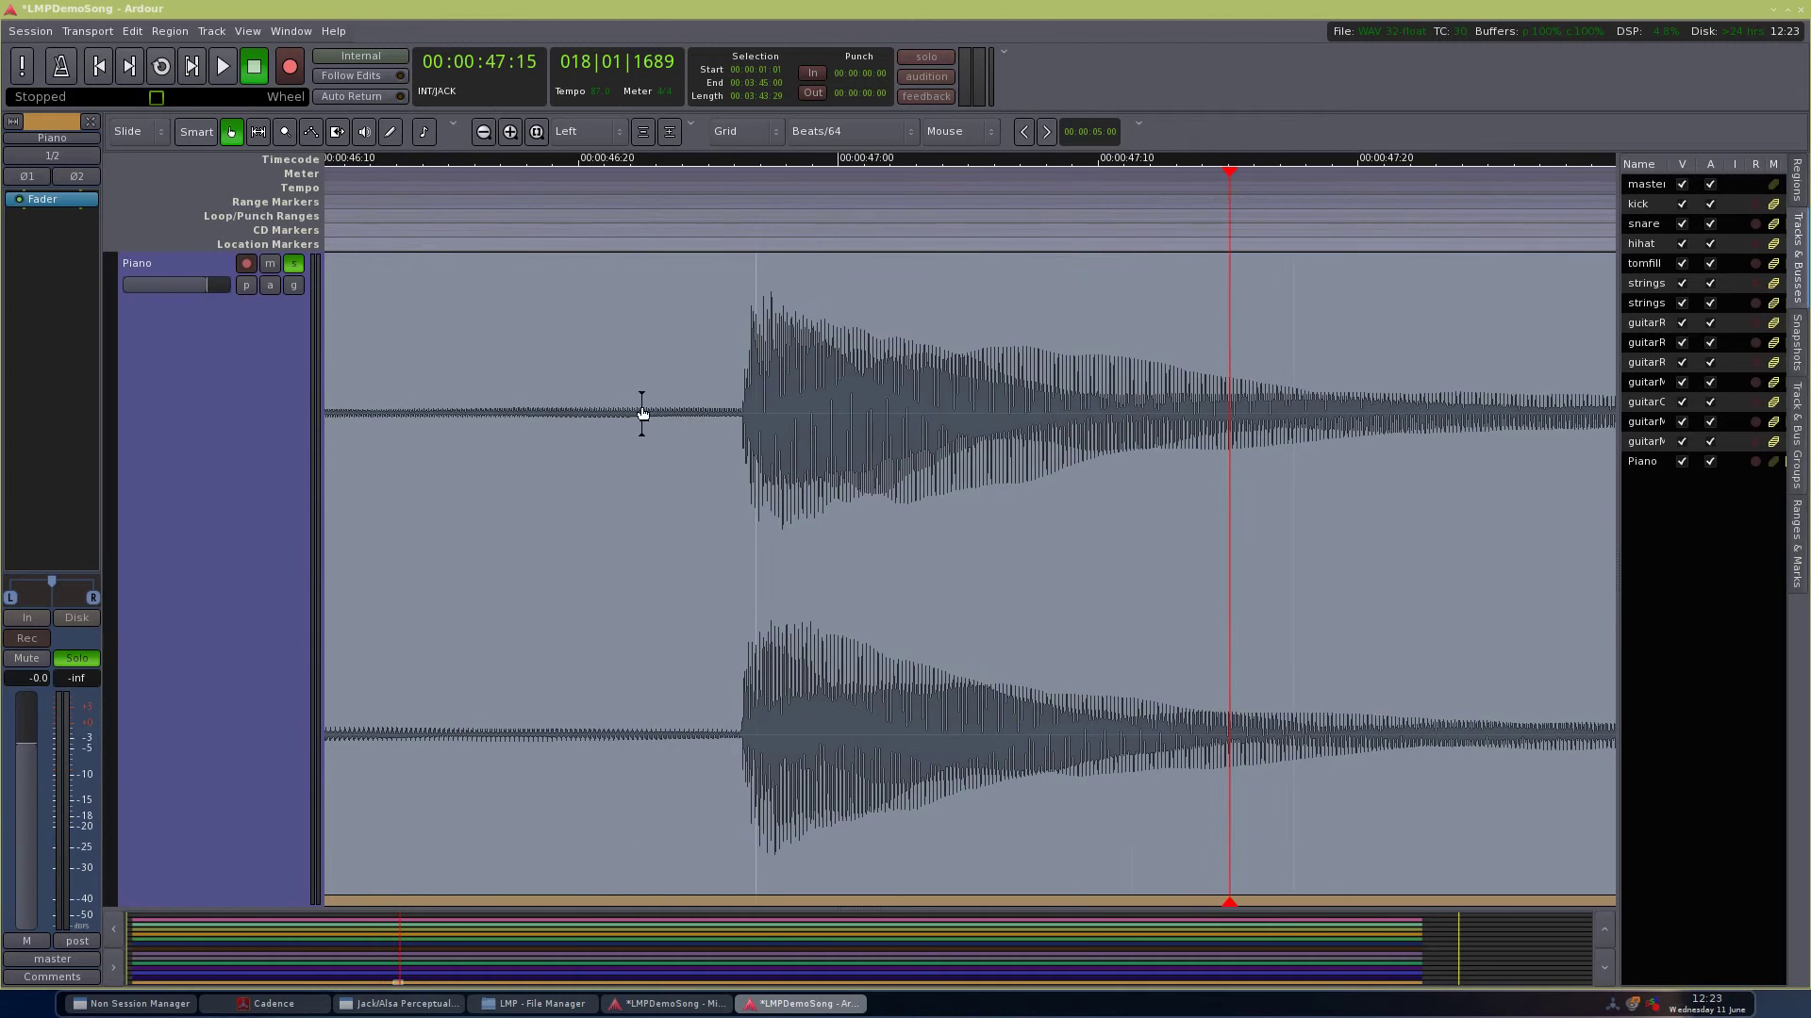
scroll(719, 421, "up", 4)
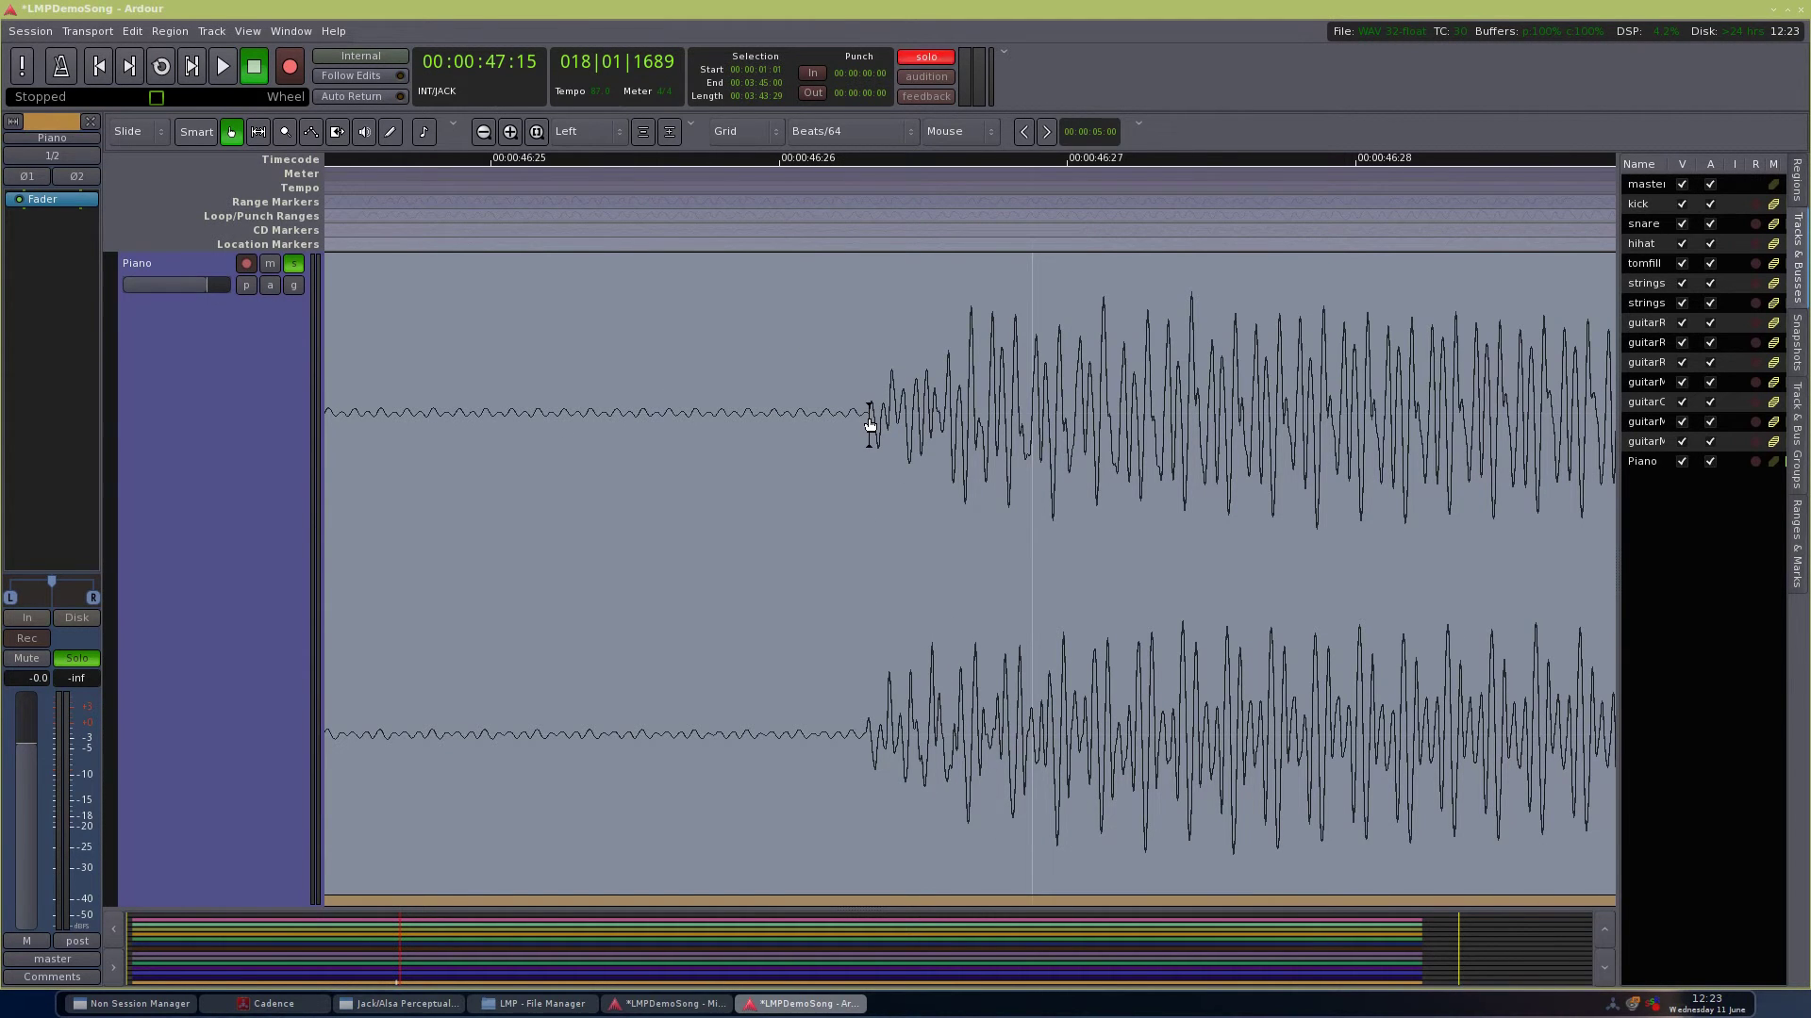
left_click(869, 424)
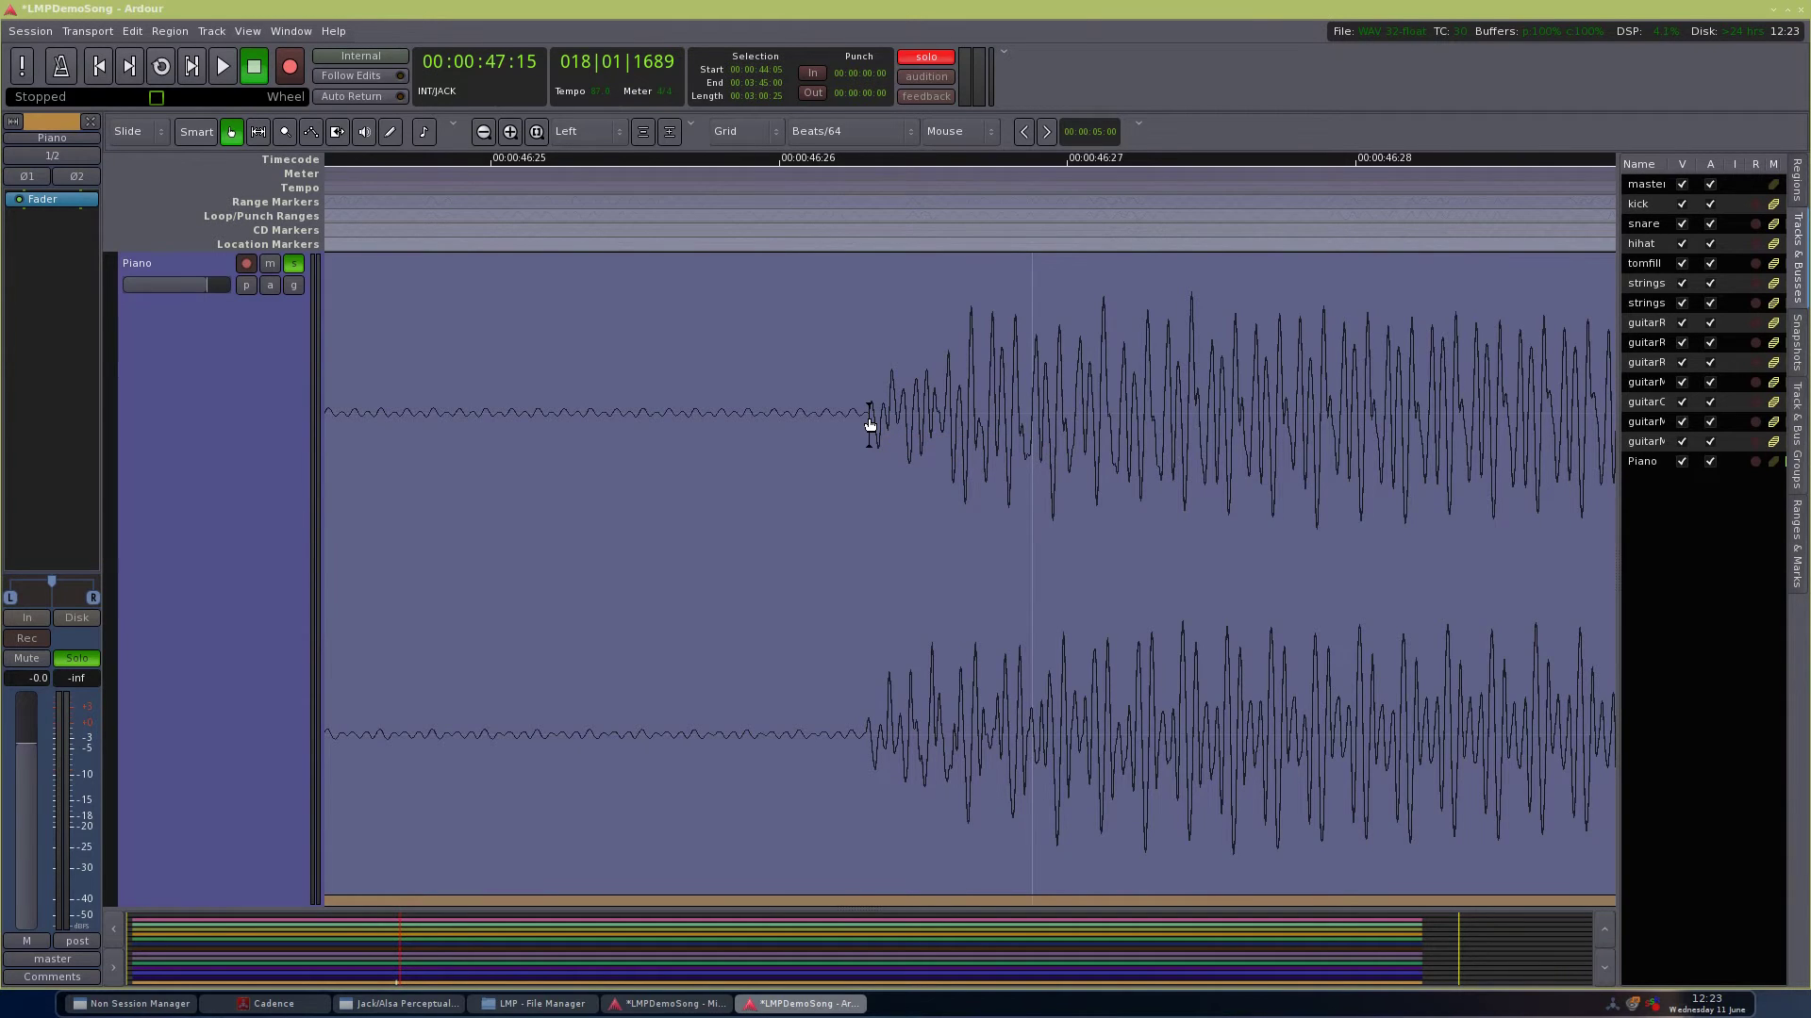
key("s")
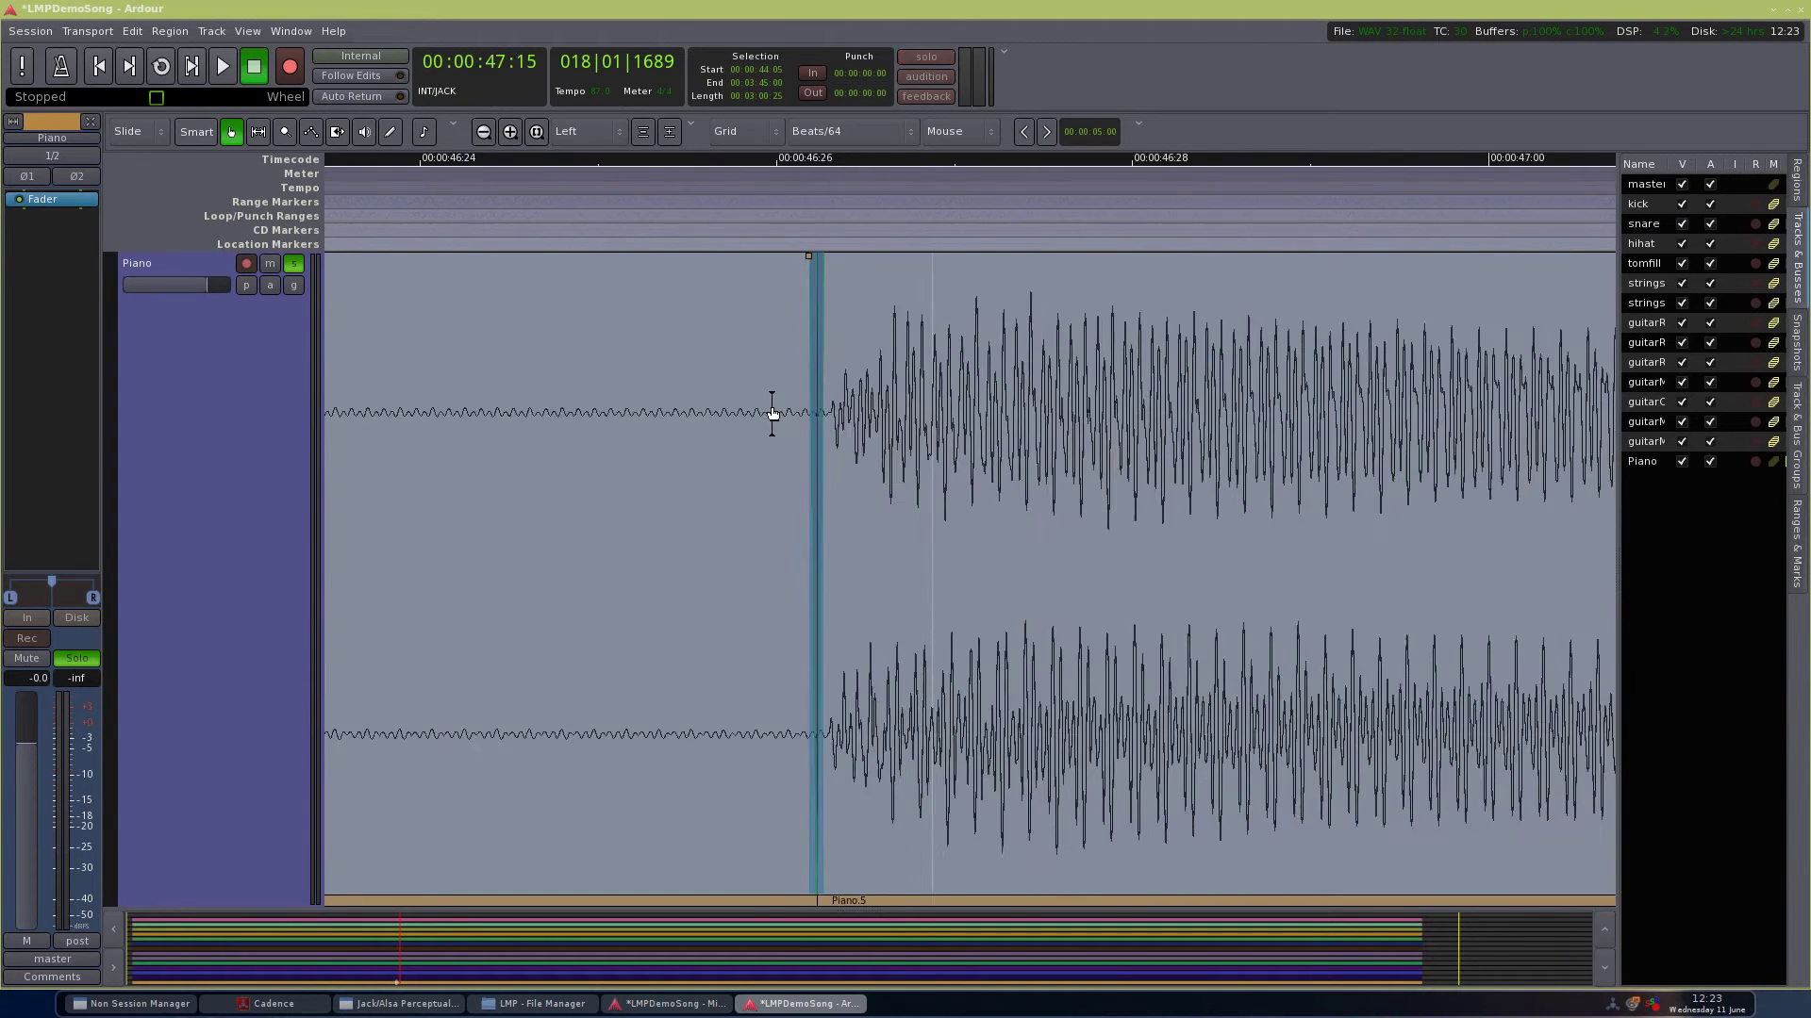
Step: Set the global tempo by defining the Piano.4 region between the two splits as one bar, and save the session
scroll(772, 412, "down", 4)
scroll(772, 412, "down", 4)
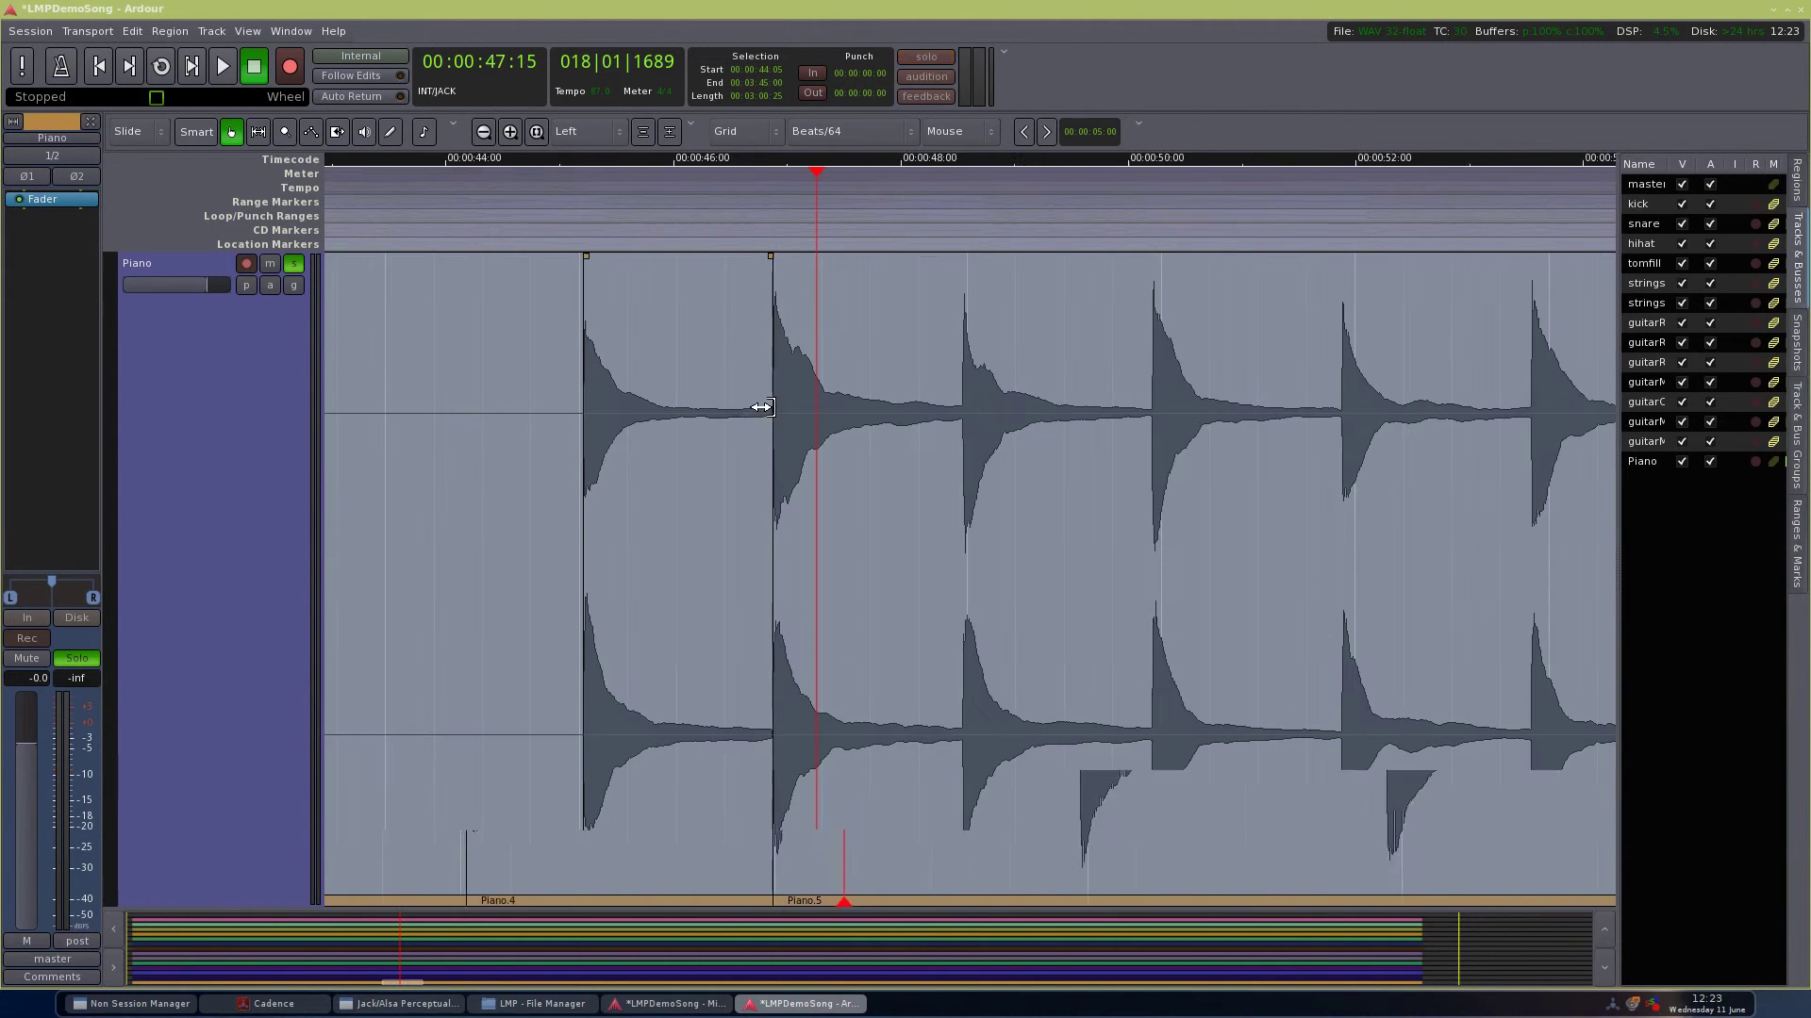
scroll(920, 445, "left", 2)
left_click(807, 373)
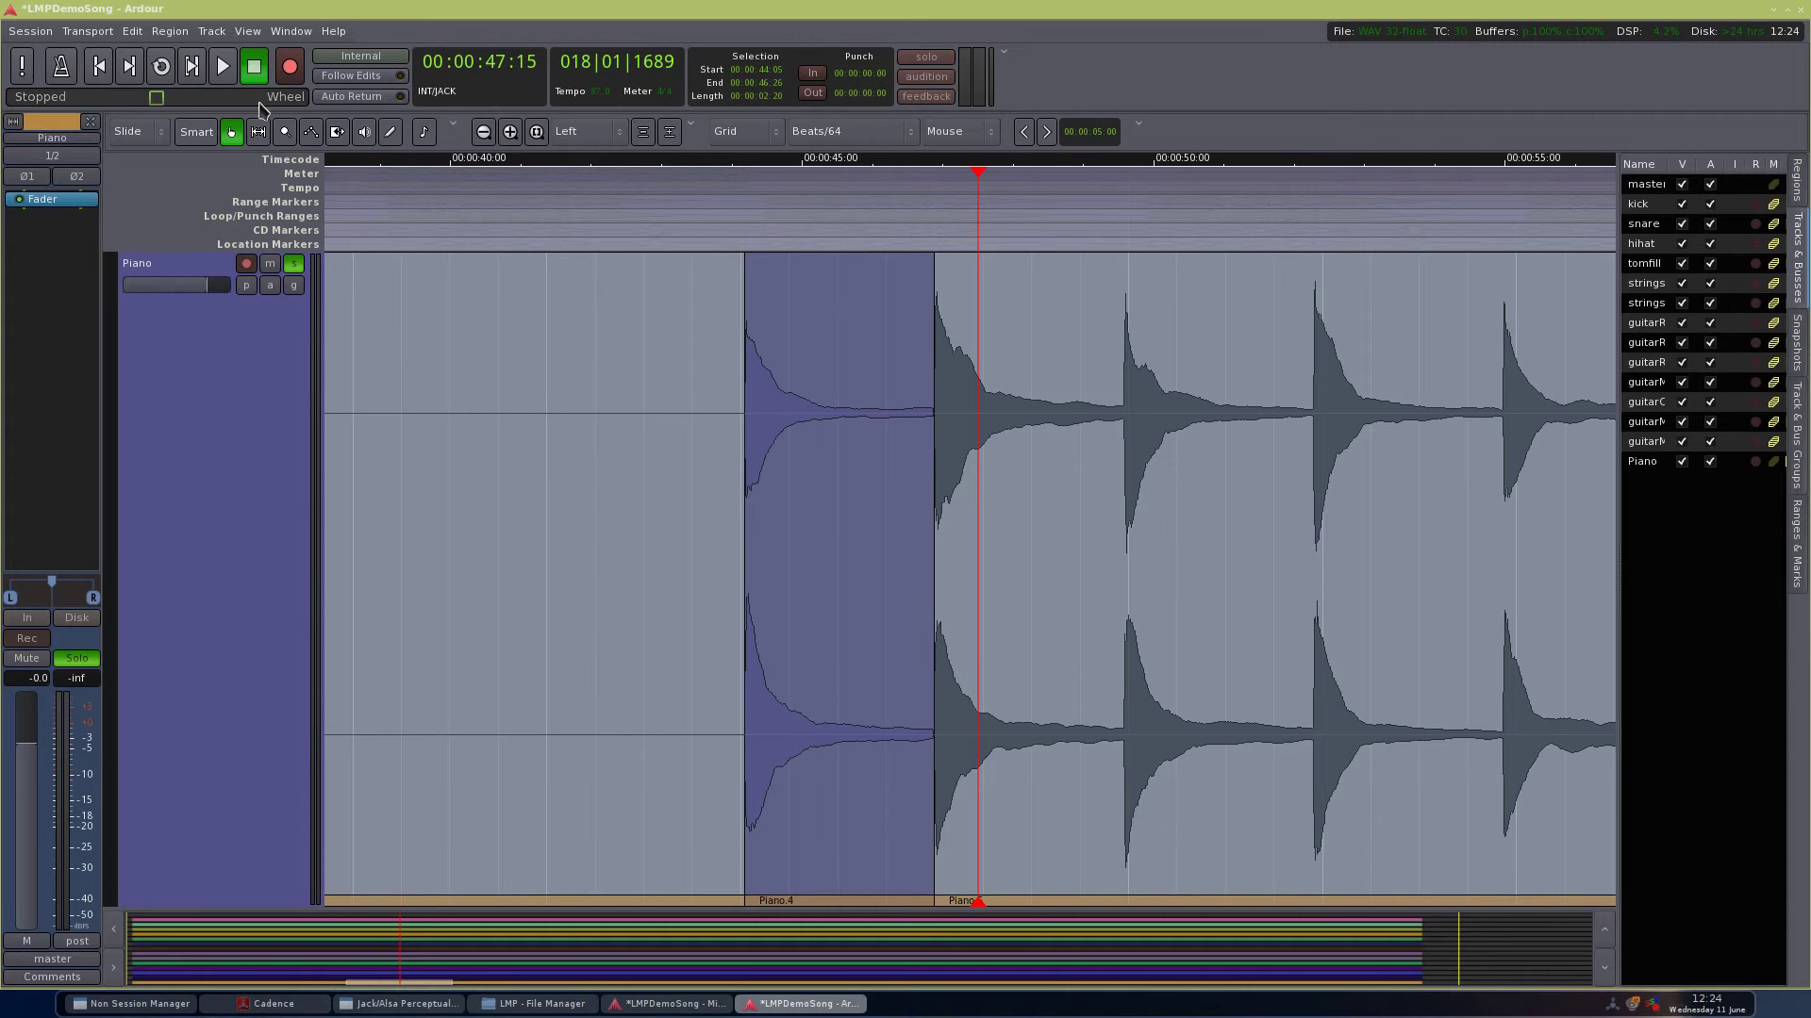
left_click(176, 32)
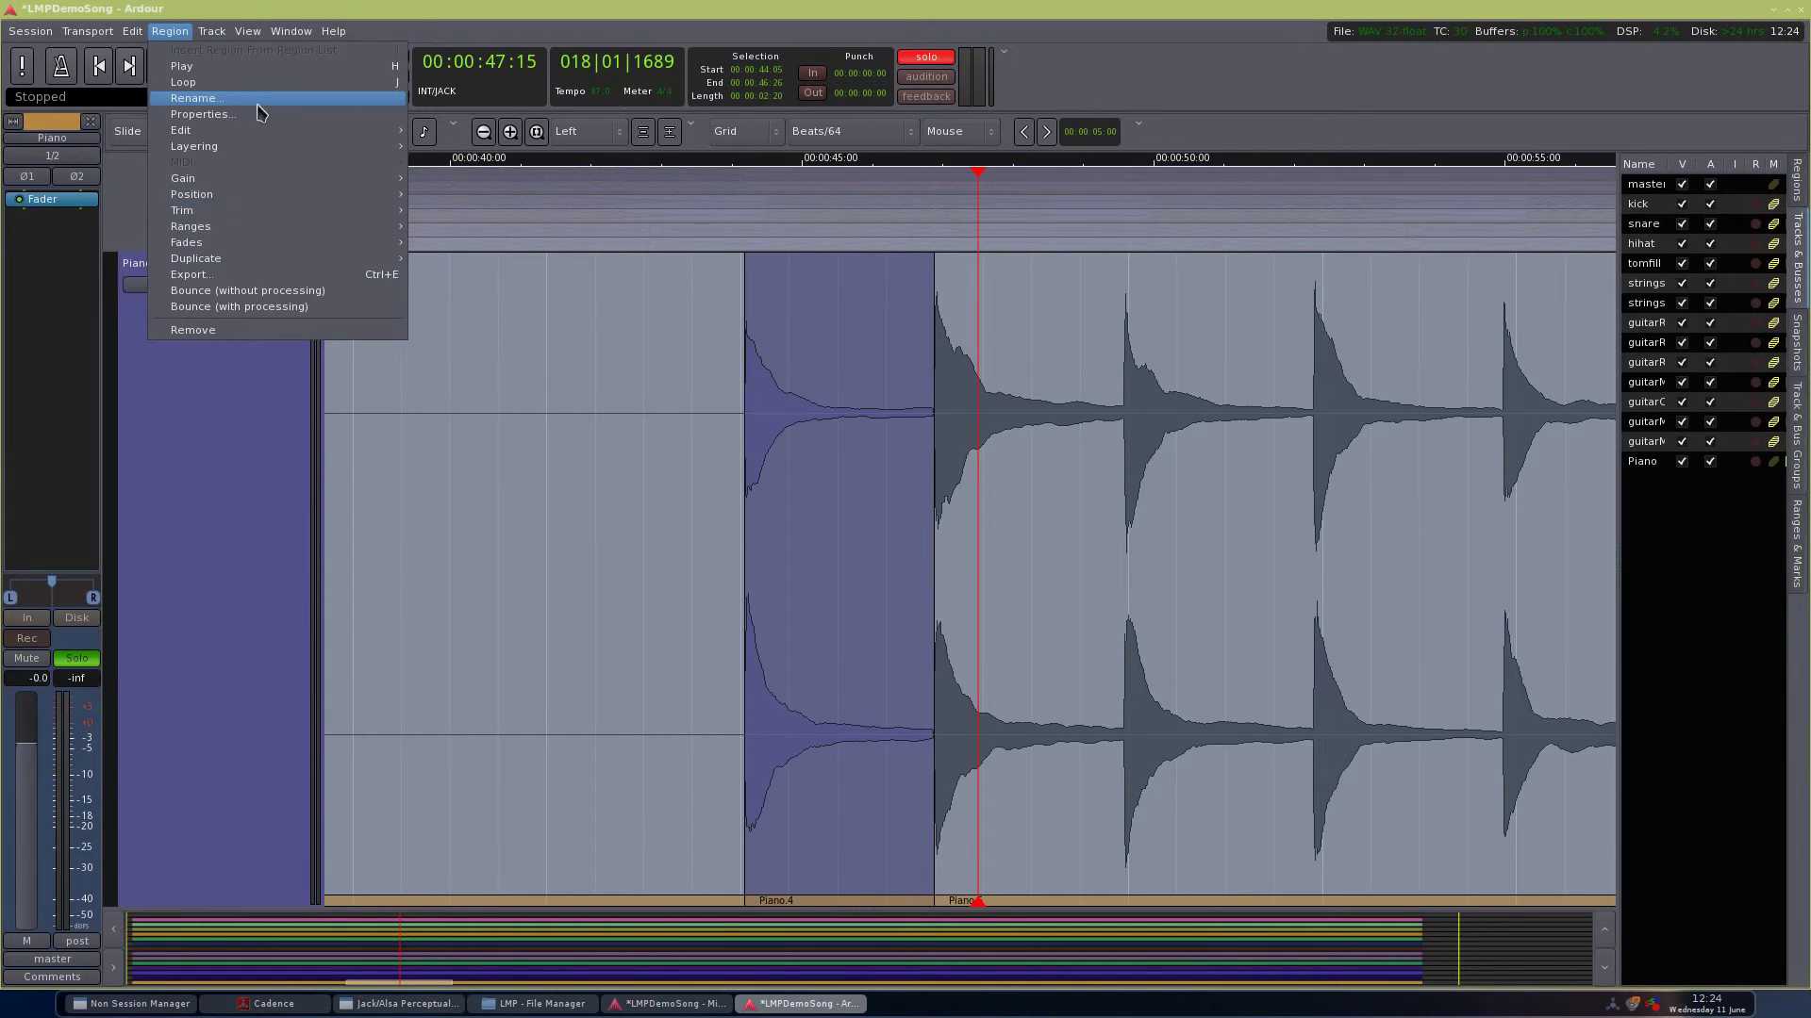
mouse_move(213, 35)
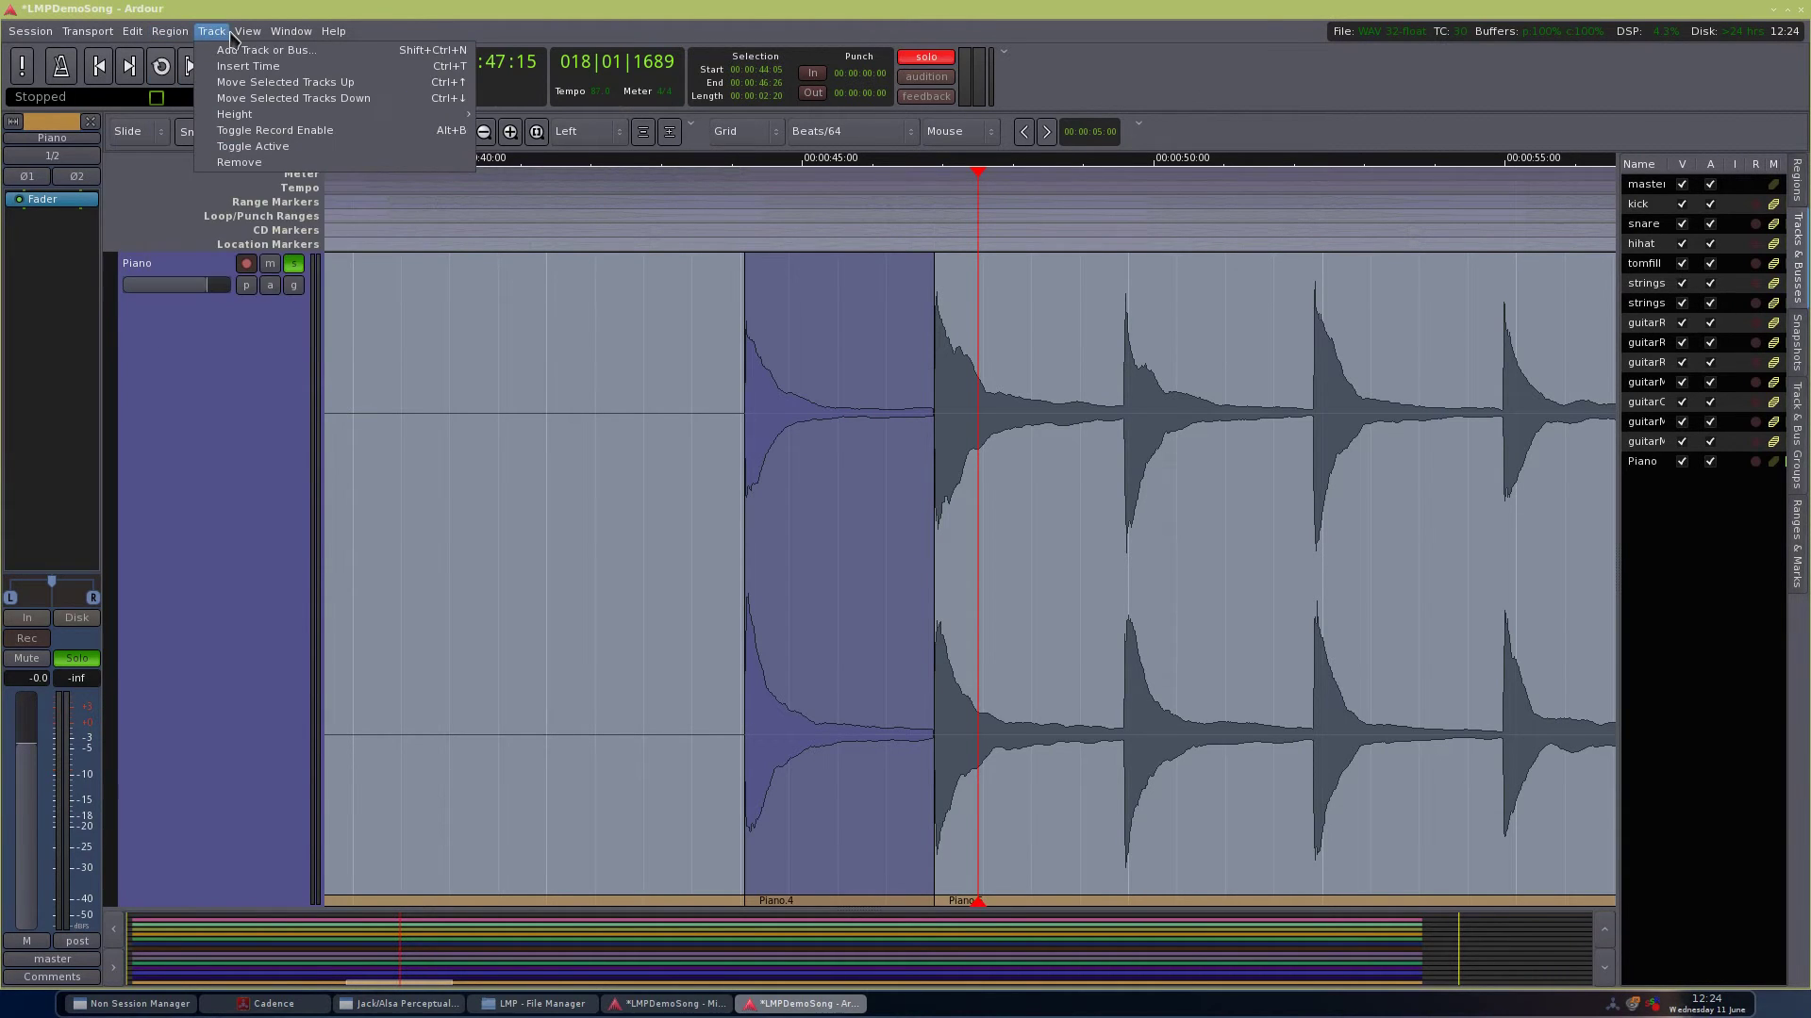
mouse_move(132, 33)
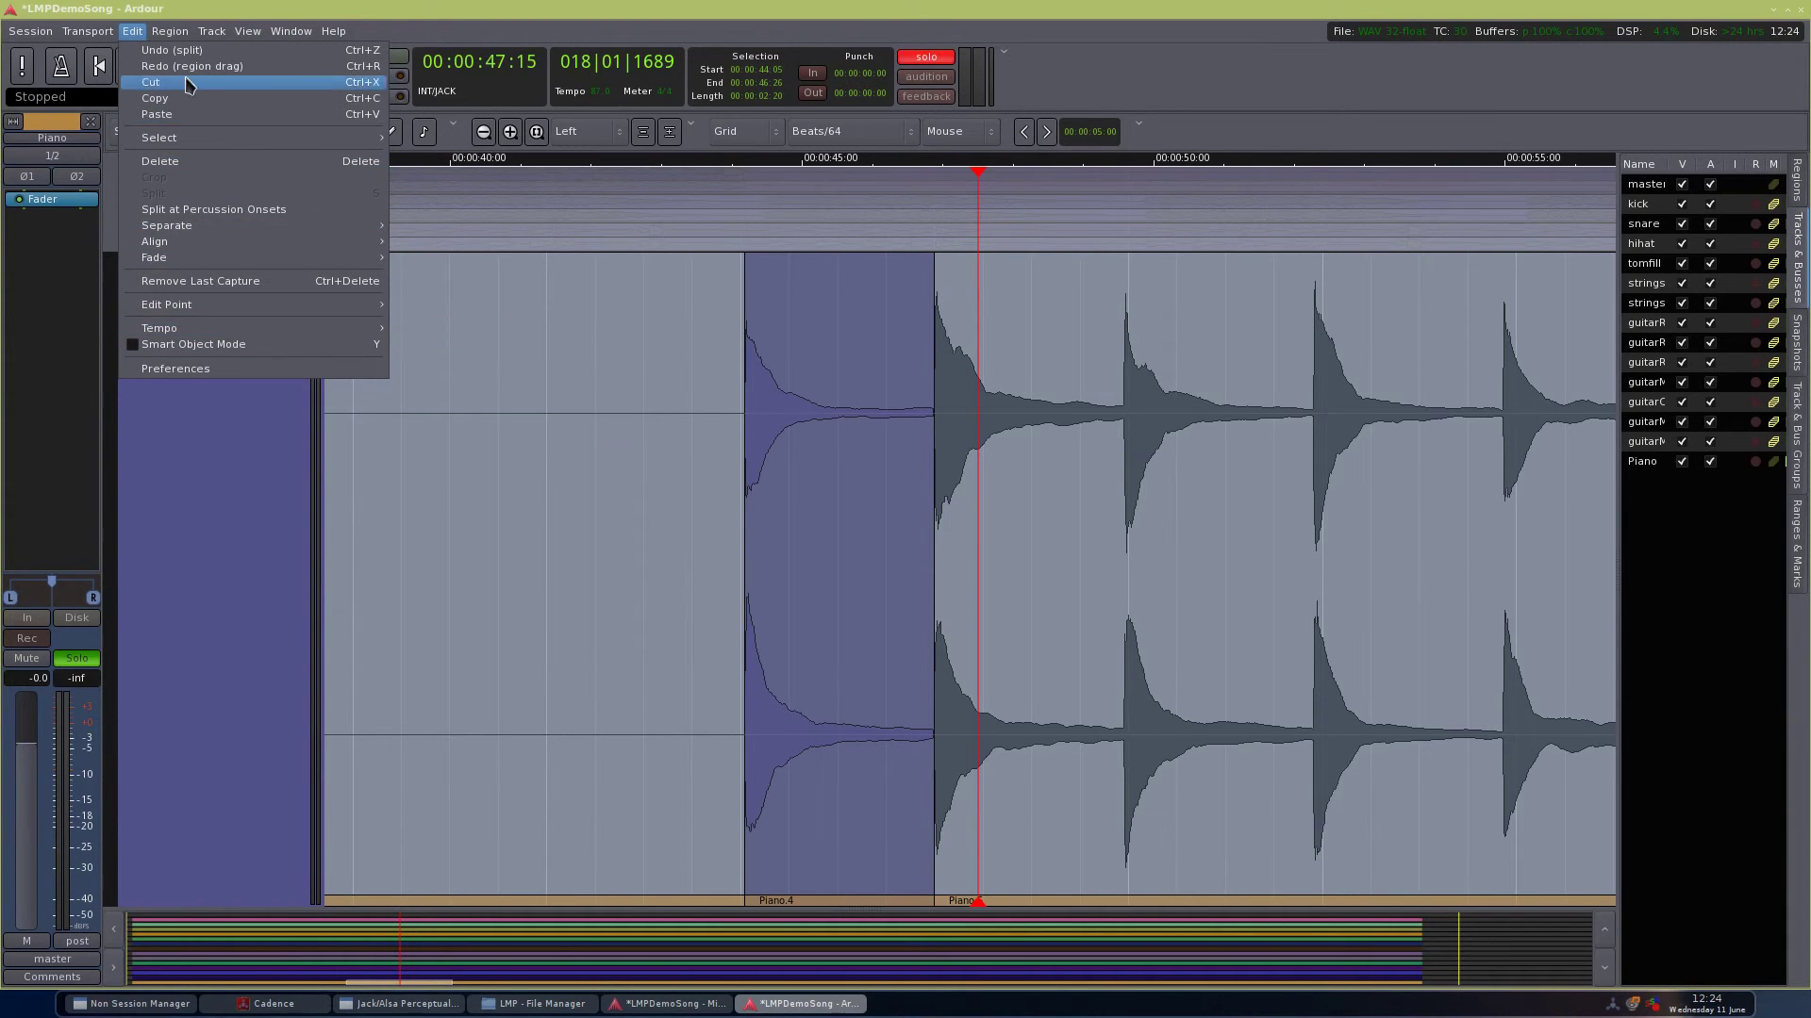
mouse_move(193, 328)
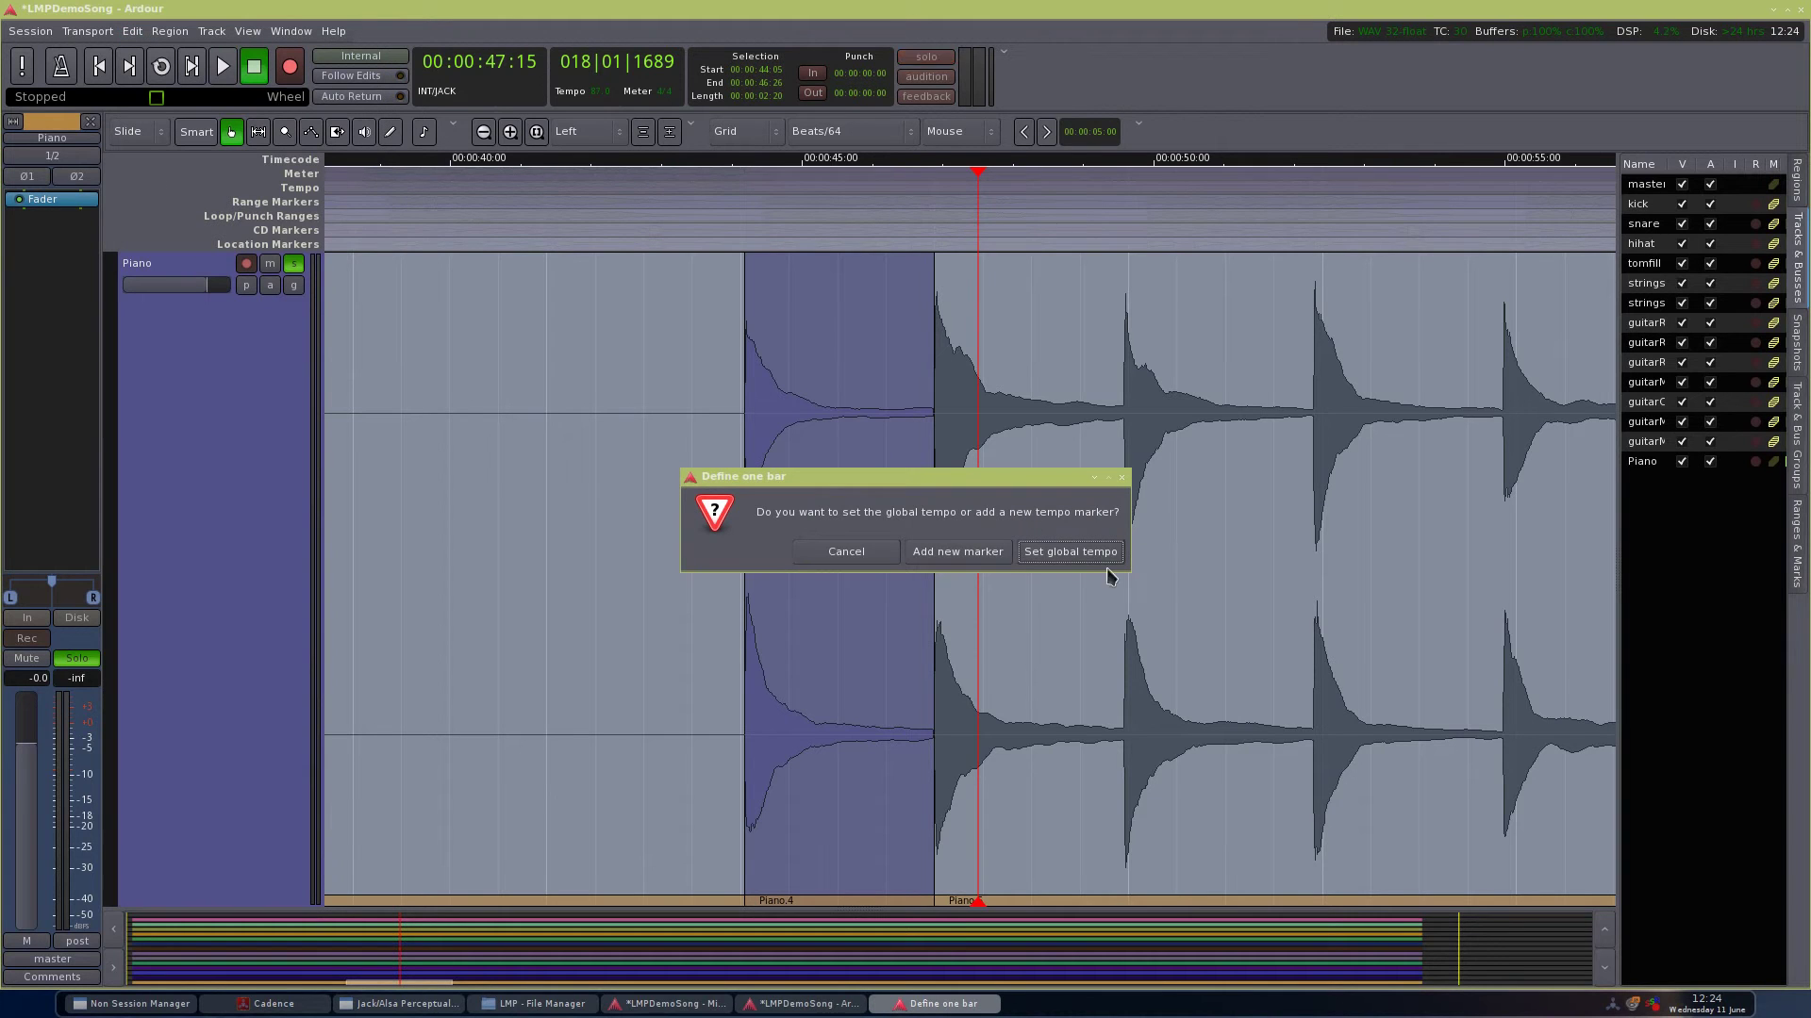
left_click(1072, 554)
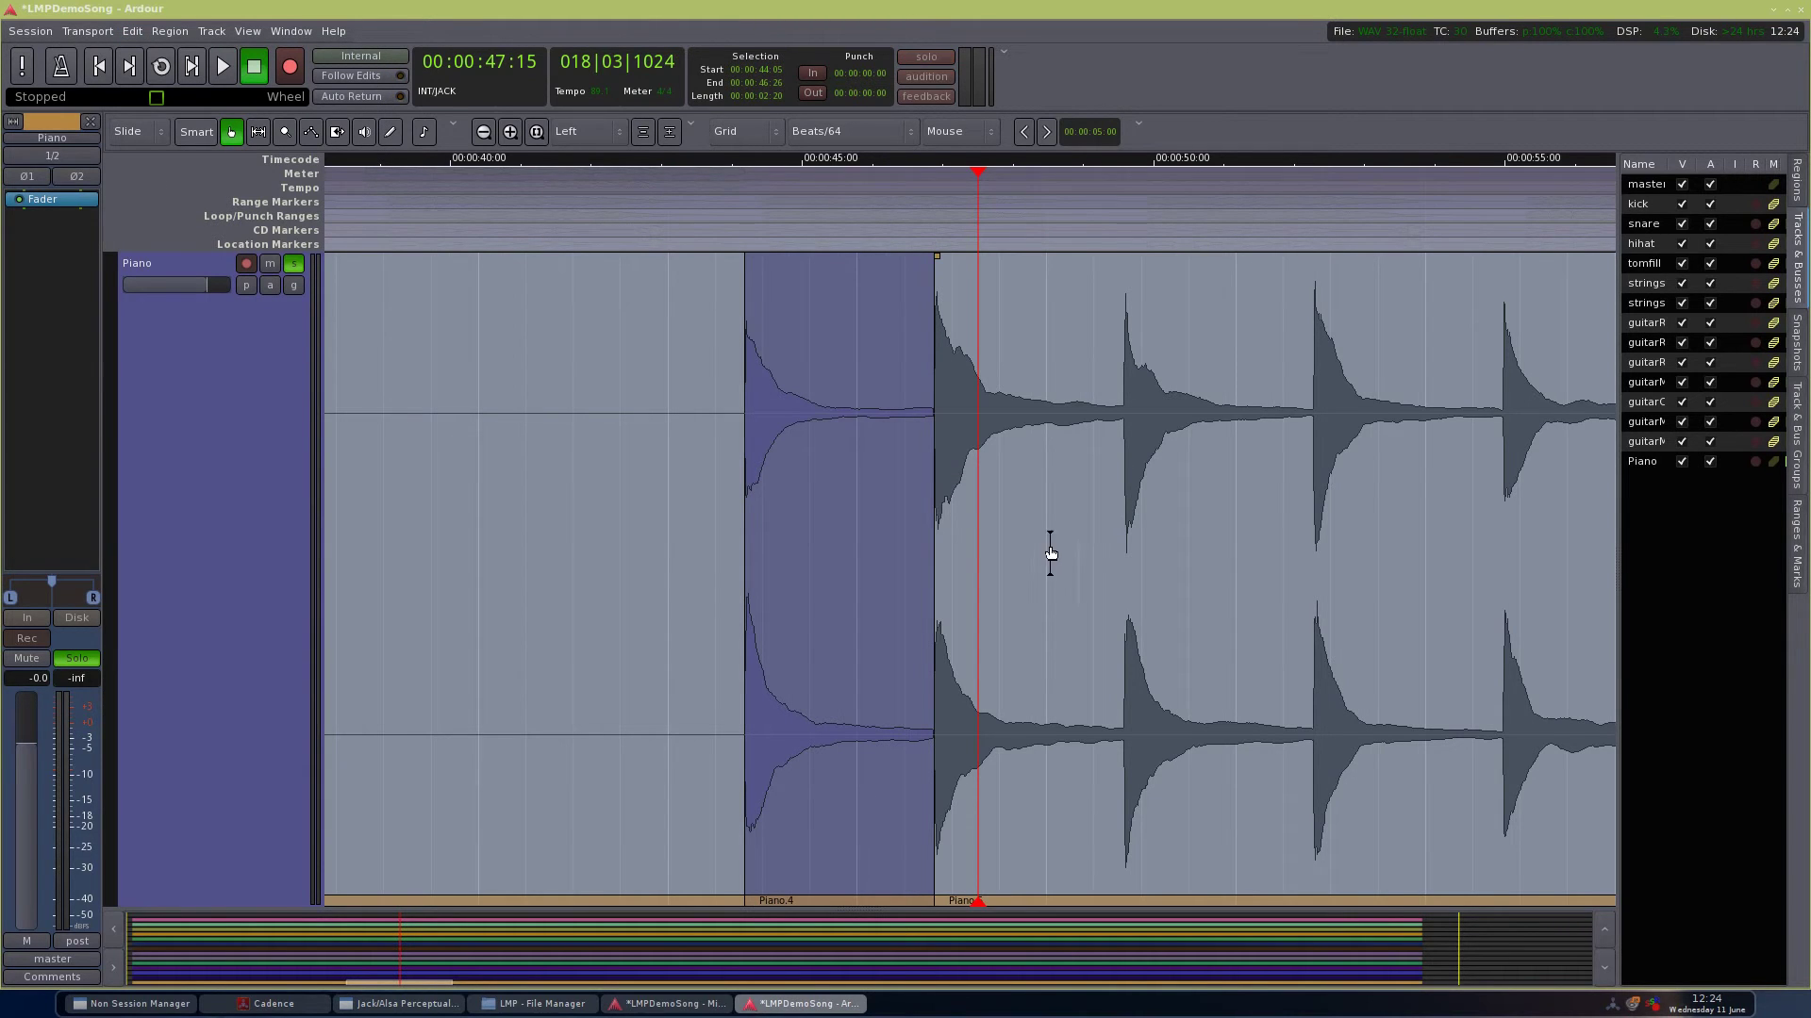
key("ctrl+s")
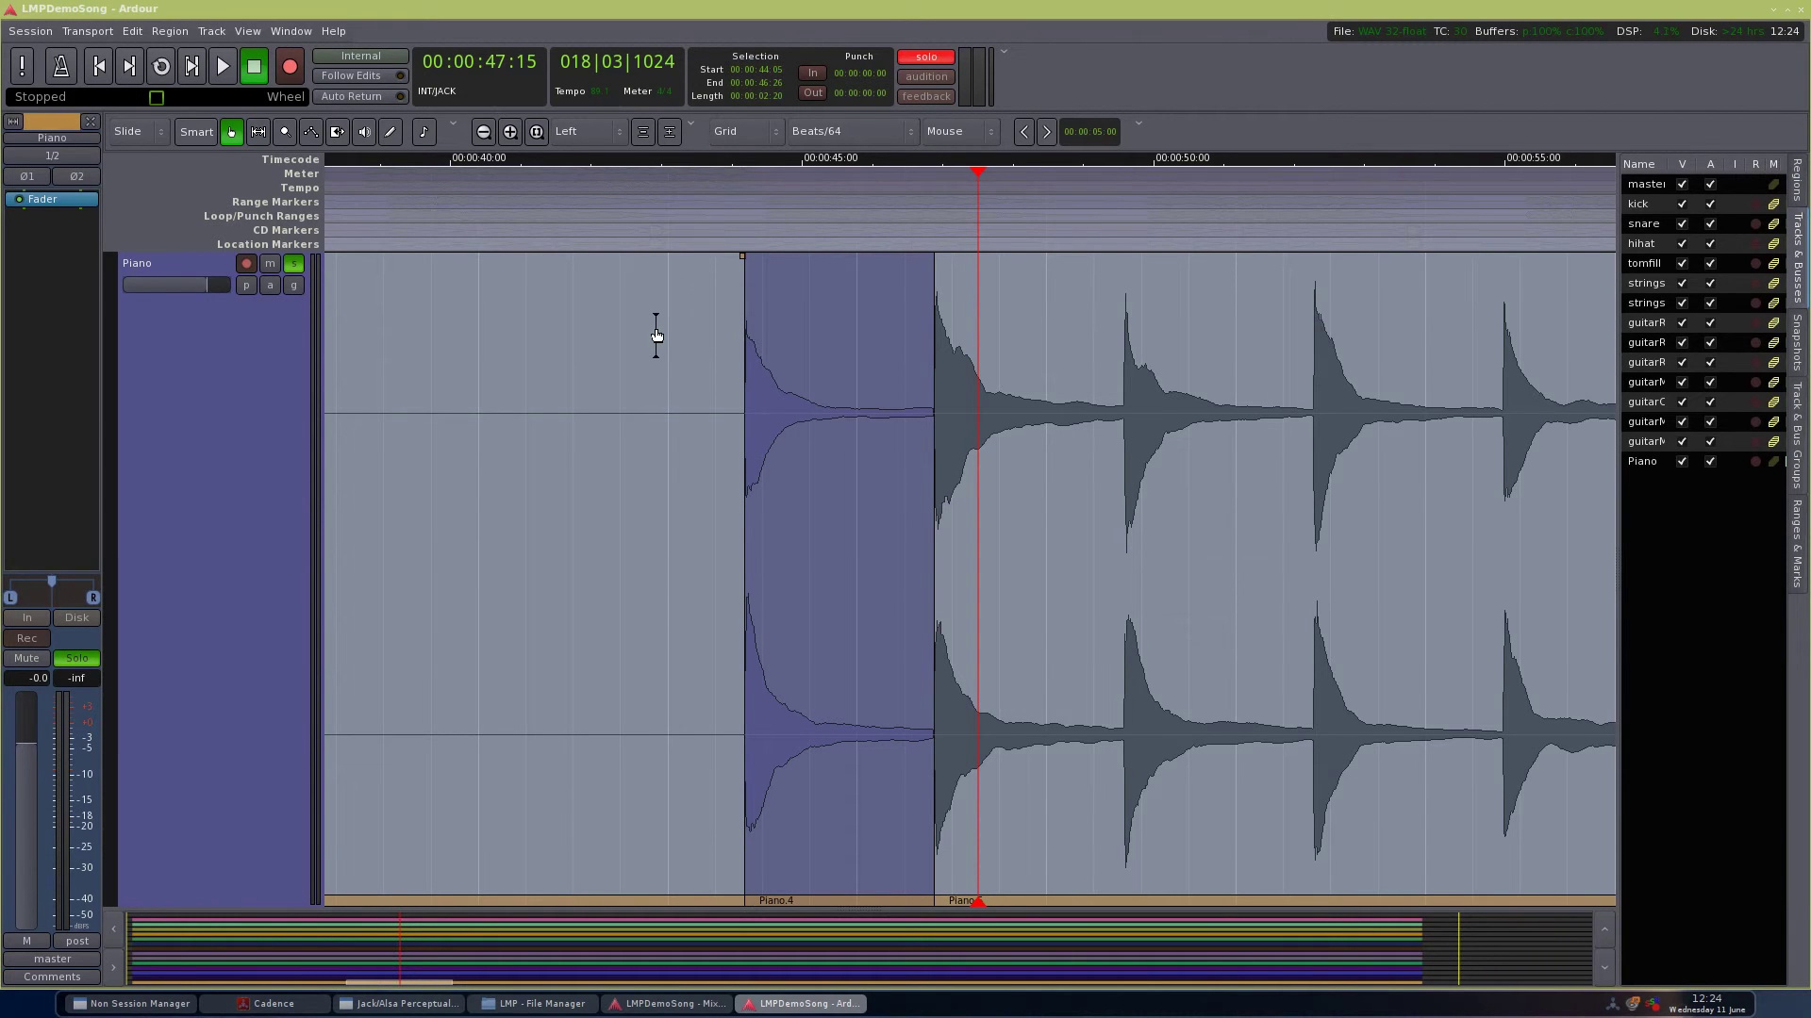
Step: Bring all tracks back into view and set the tempo marker at the session start to 89 beats per minute
scroll(659, 331, "down", 1)
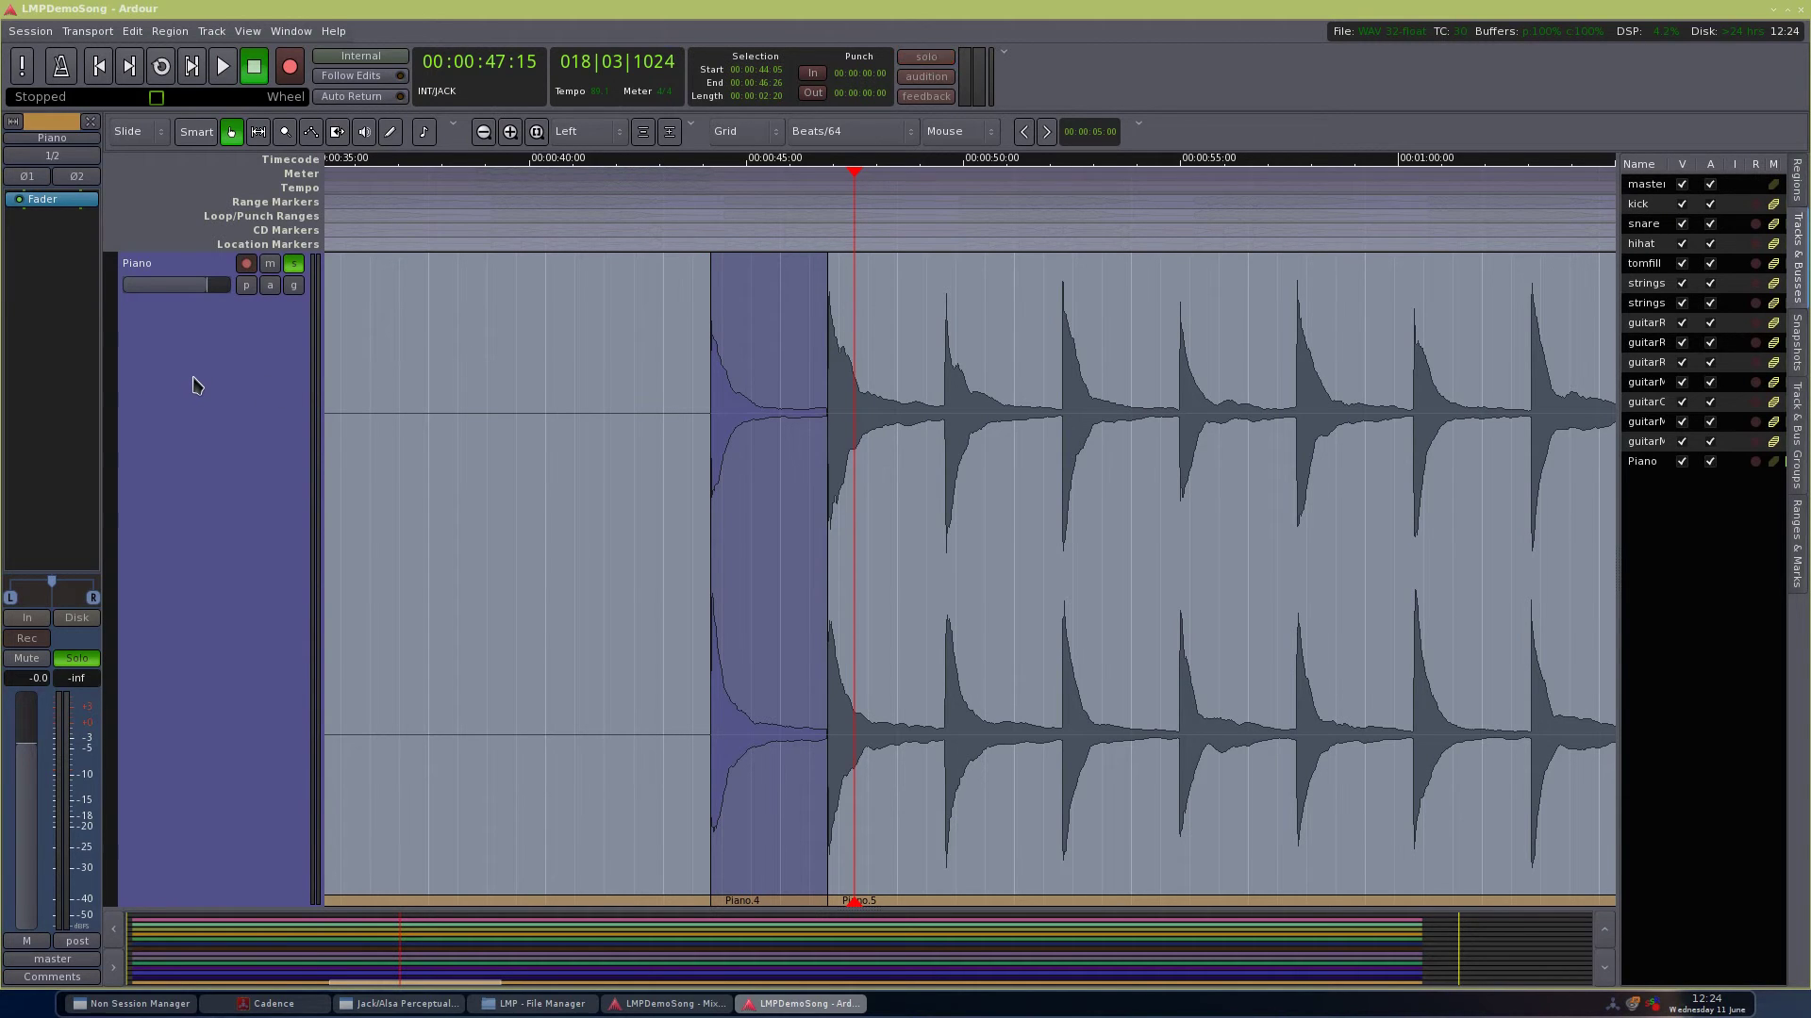
key("f")
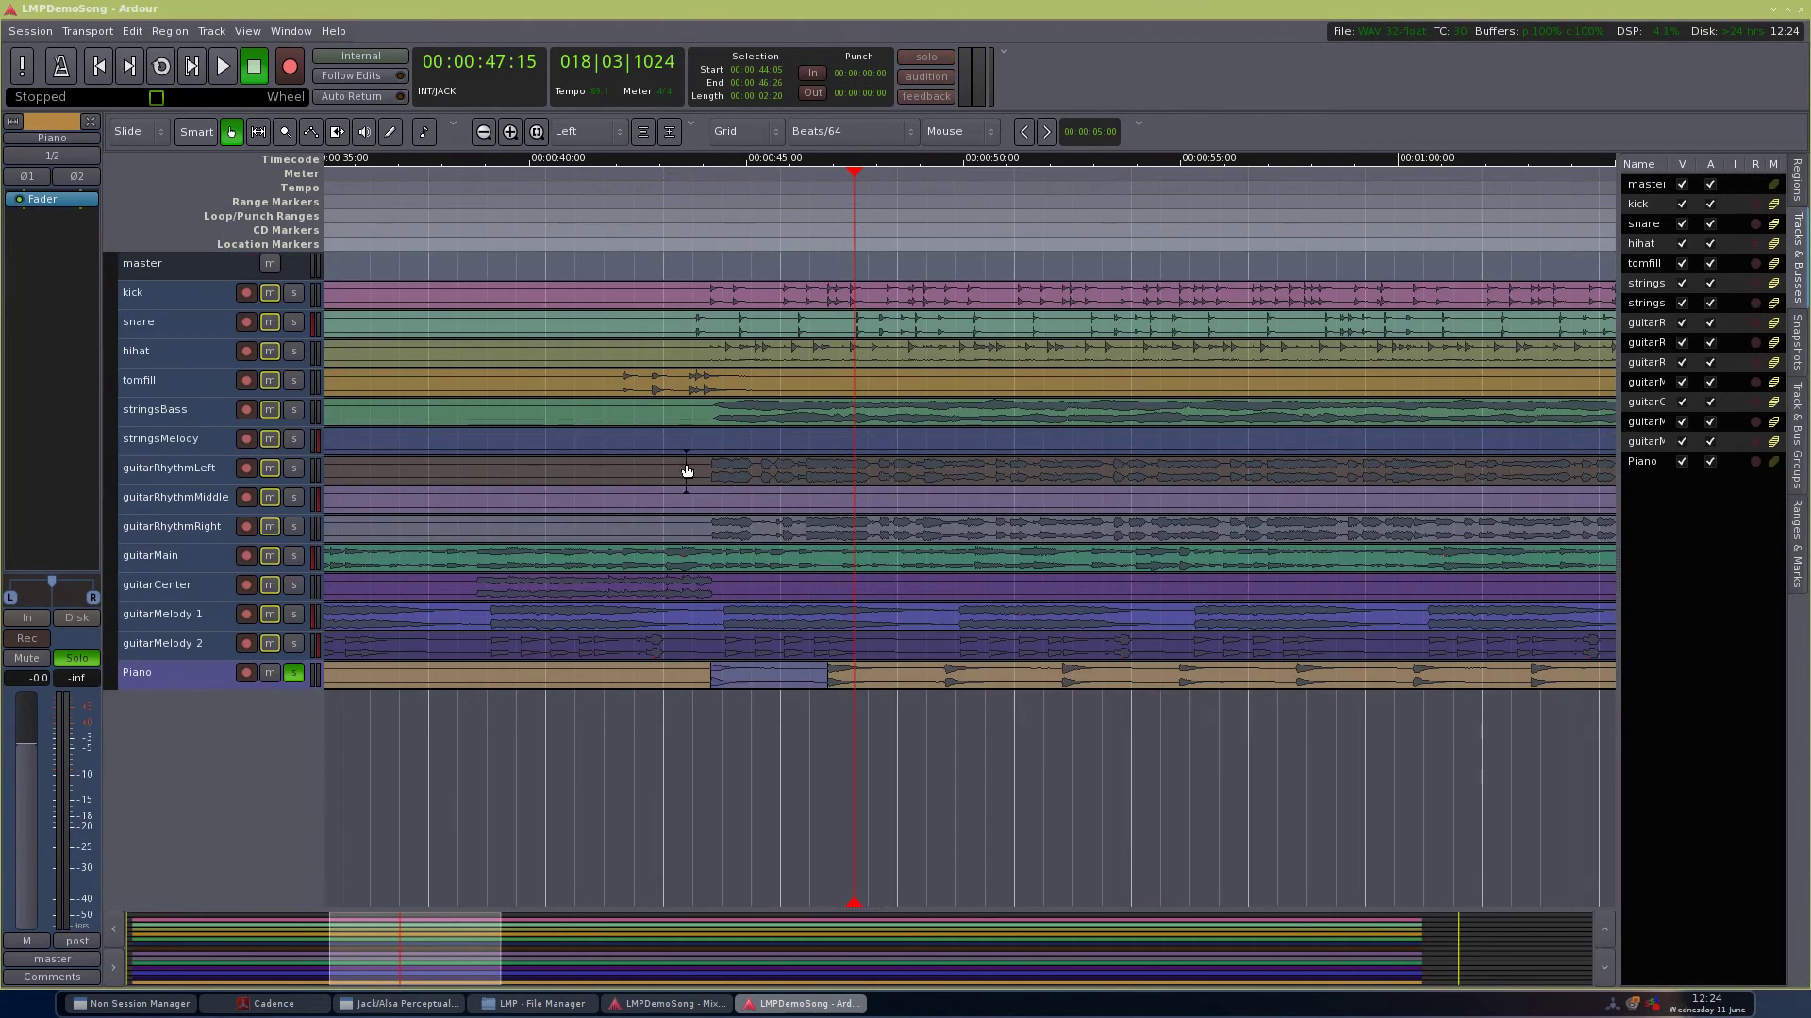
left_click(620, 709)
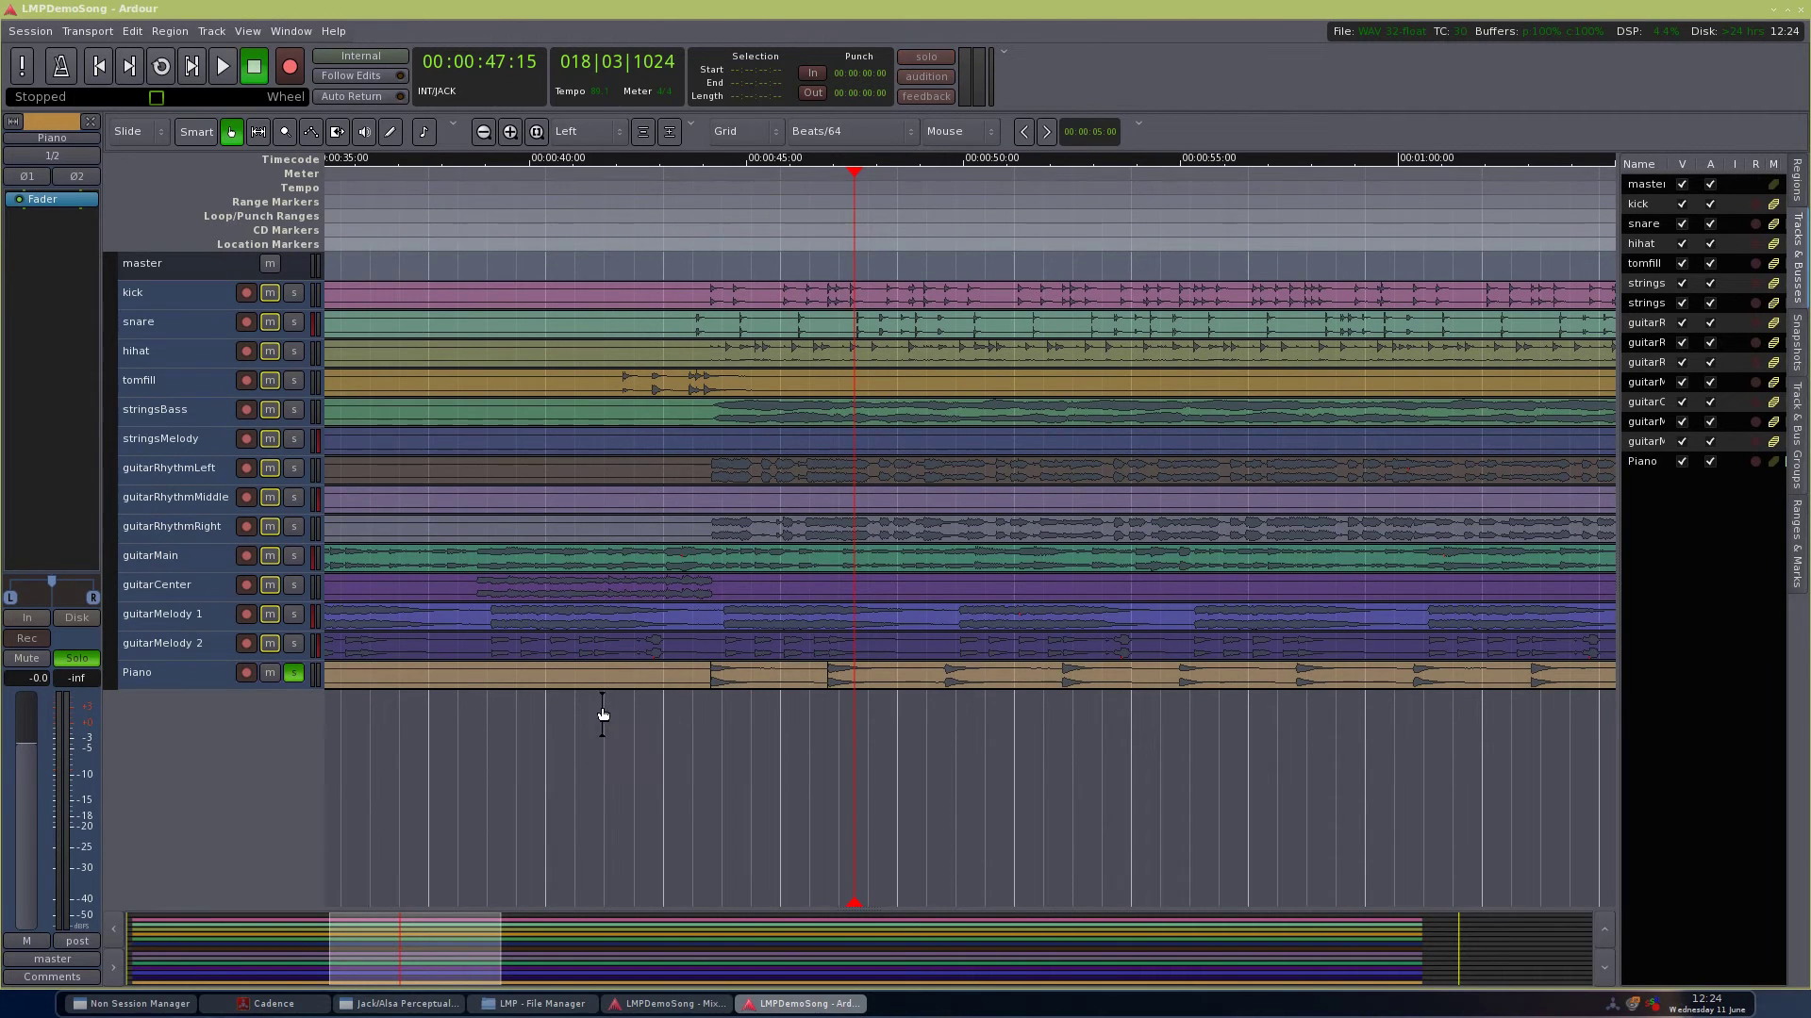
scroll(613, 717, "left", 5)
scroll(636, 733, "left", 4)
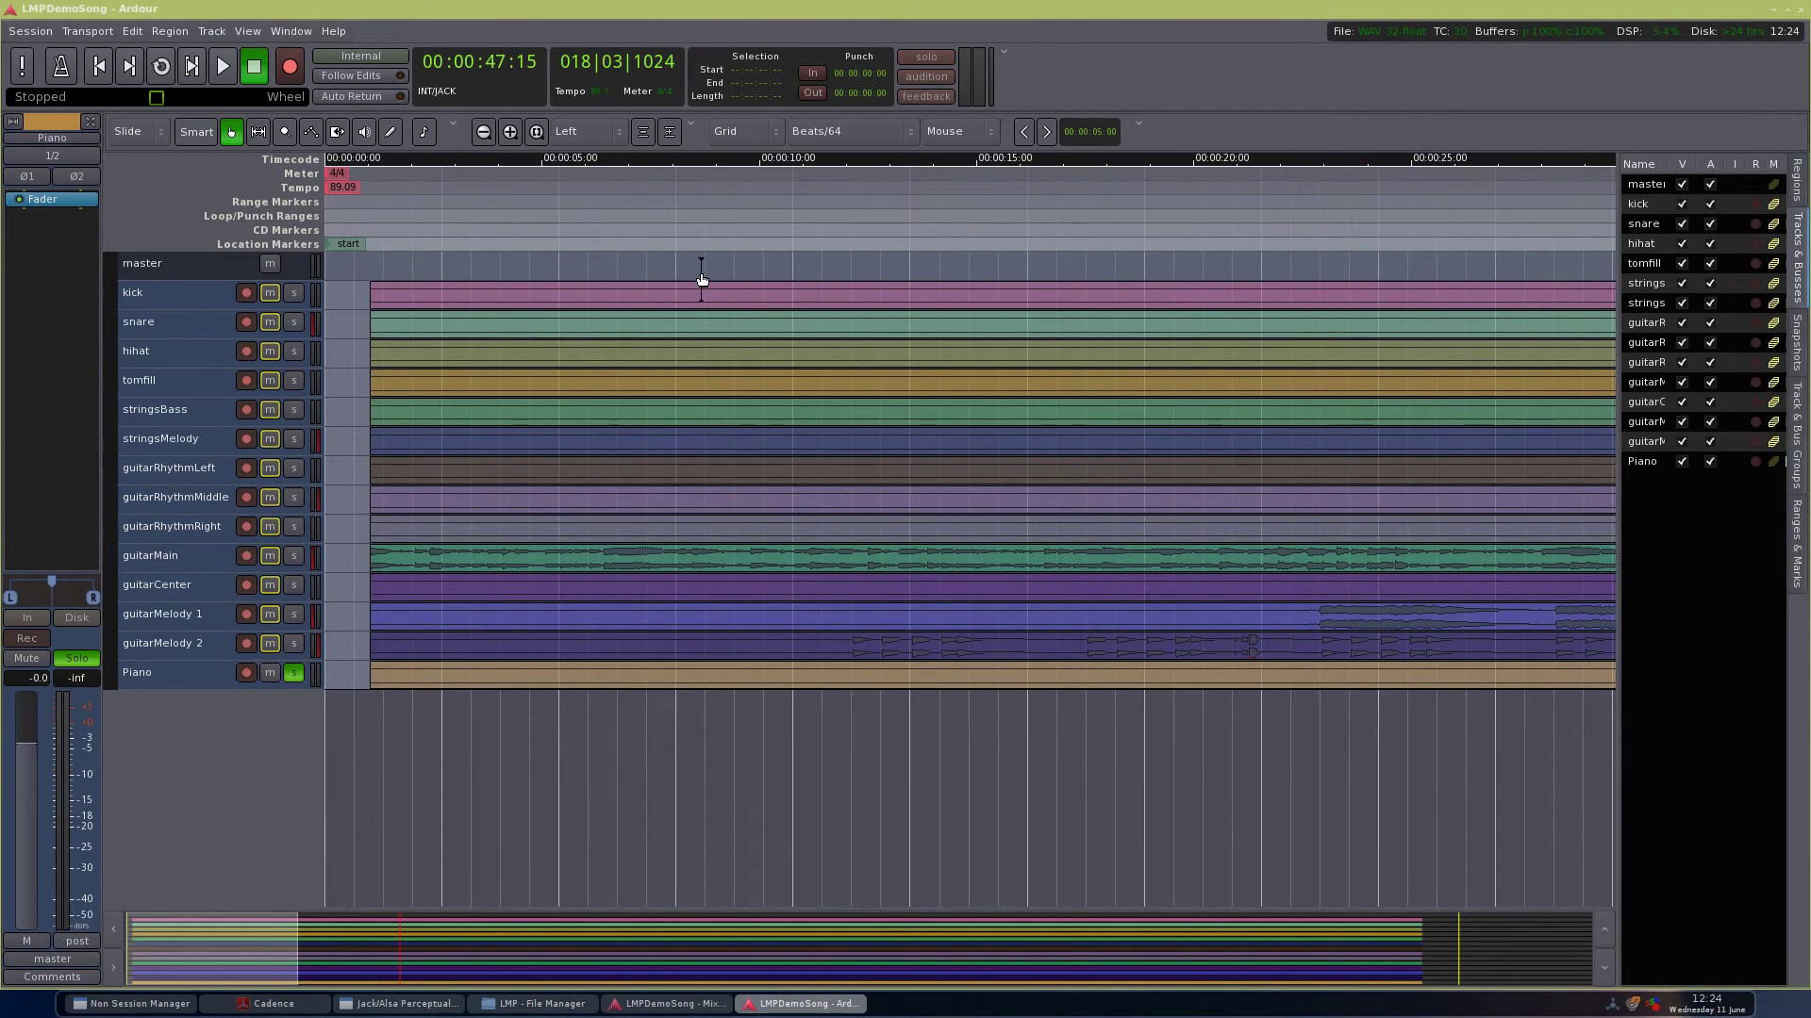
right_click(349, 189)
left_click(377, 196)
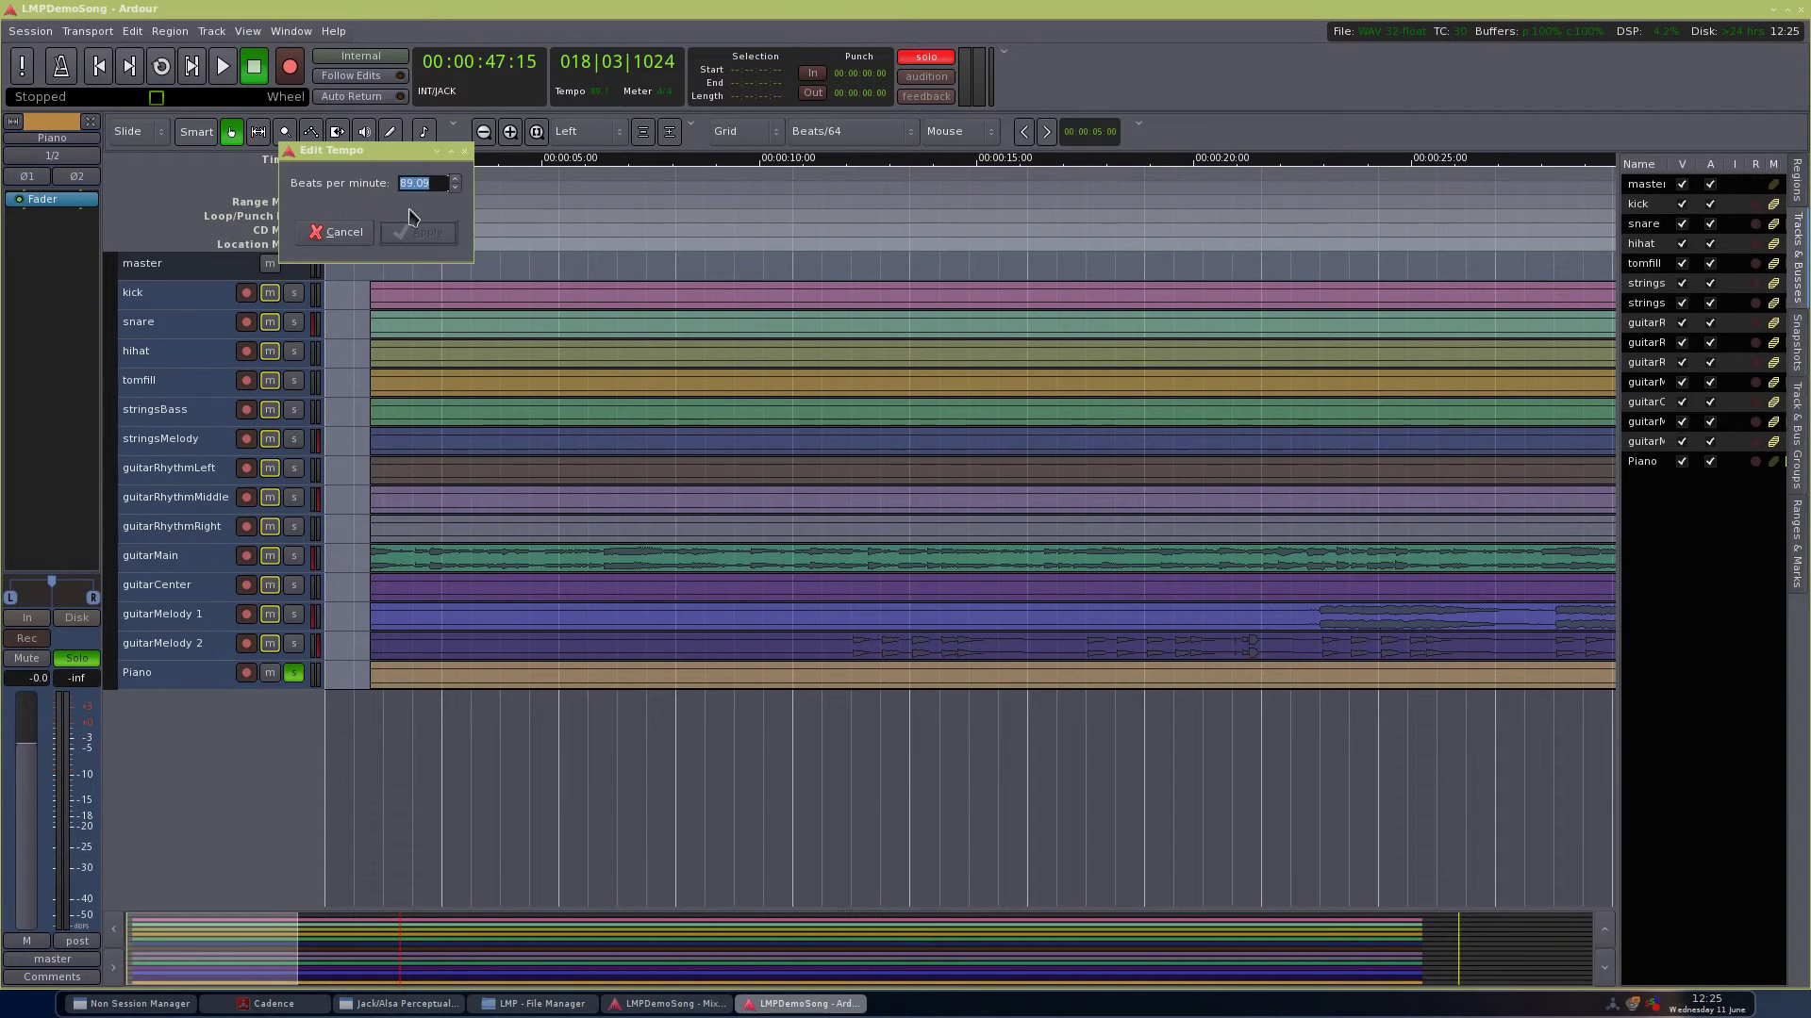
type("89")
left_click(421, 231)
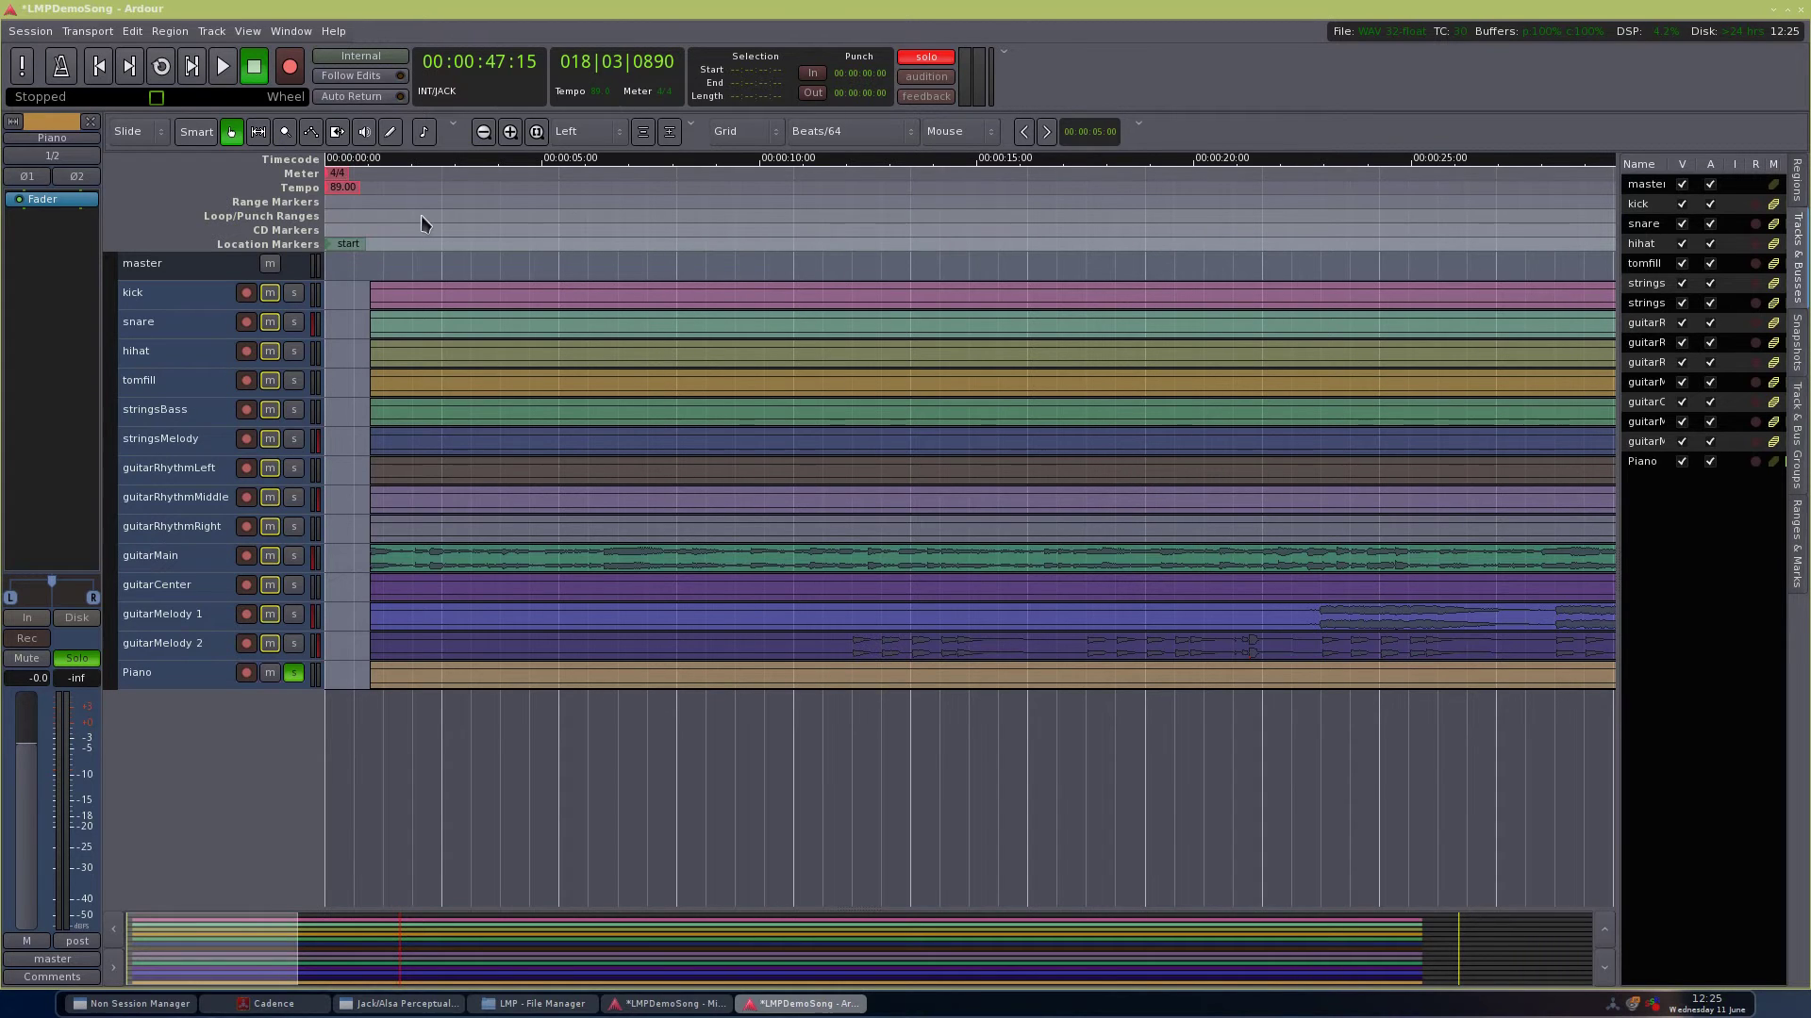
Step: Set the grid unit to Beats, then select the regions on all tracks and move them together to the session start
scroll(703, 363, "down", 3)
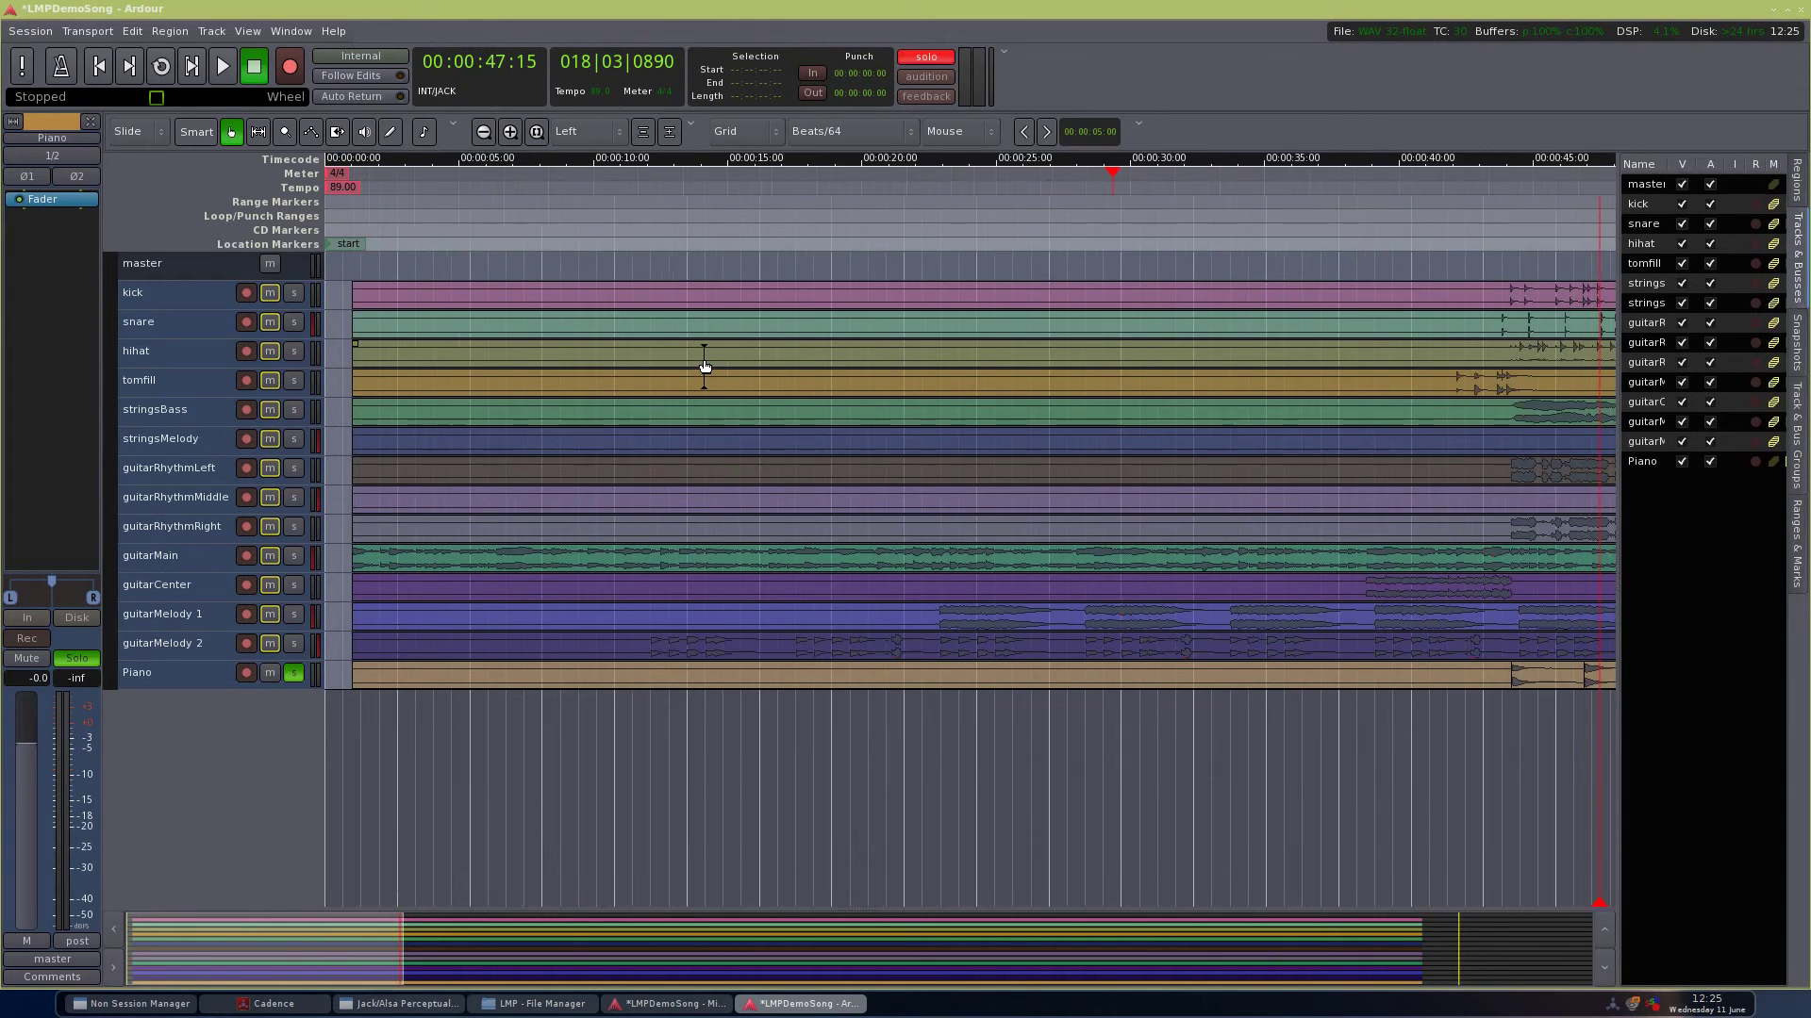
scroll(846, 140, "down", 5)
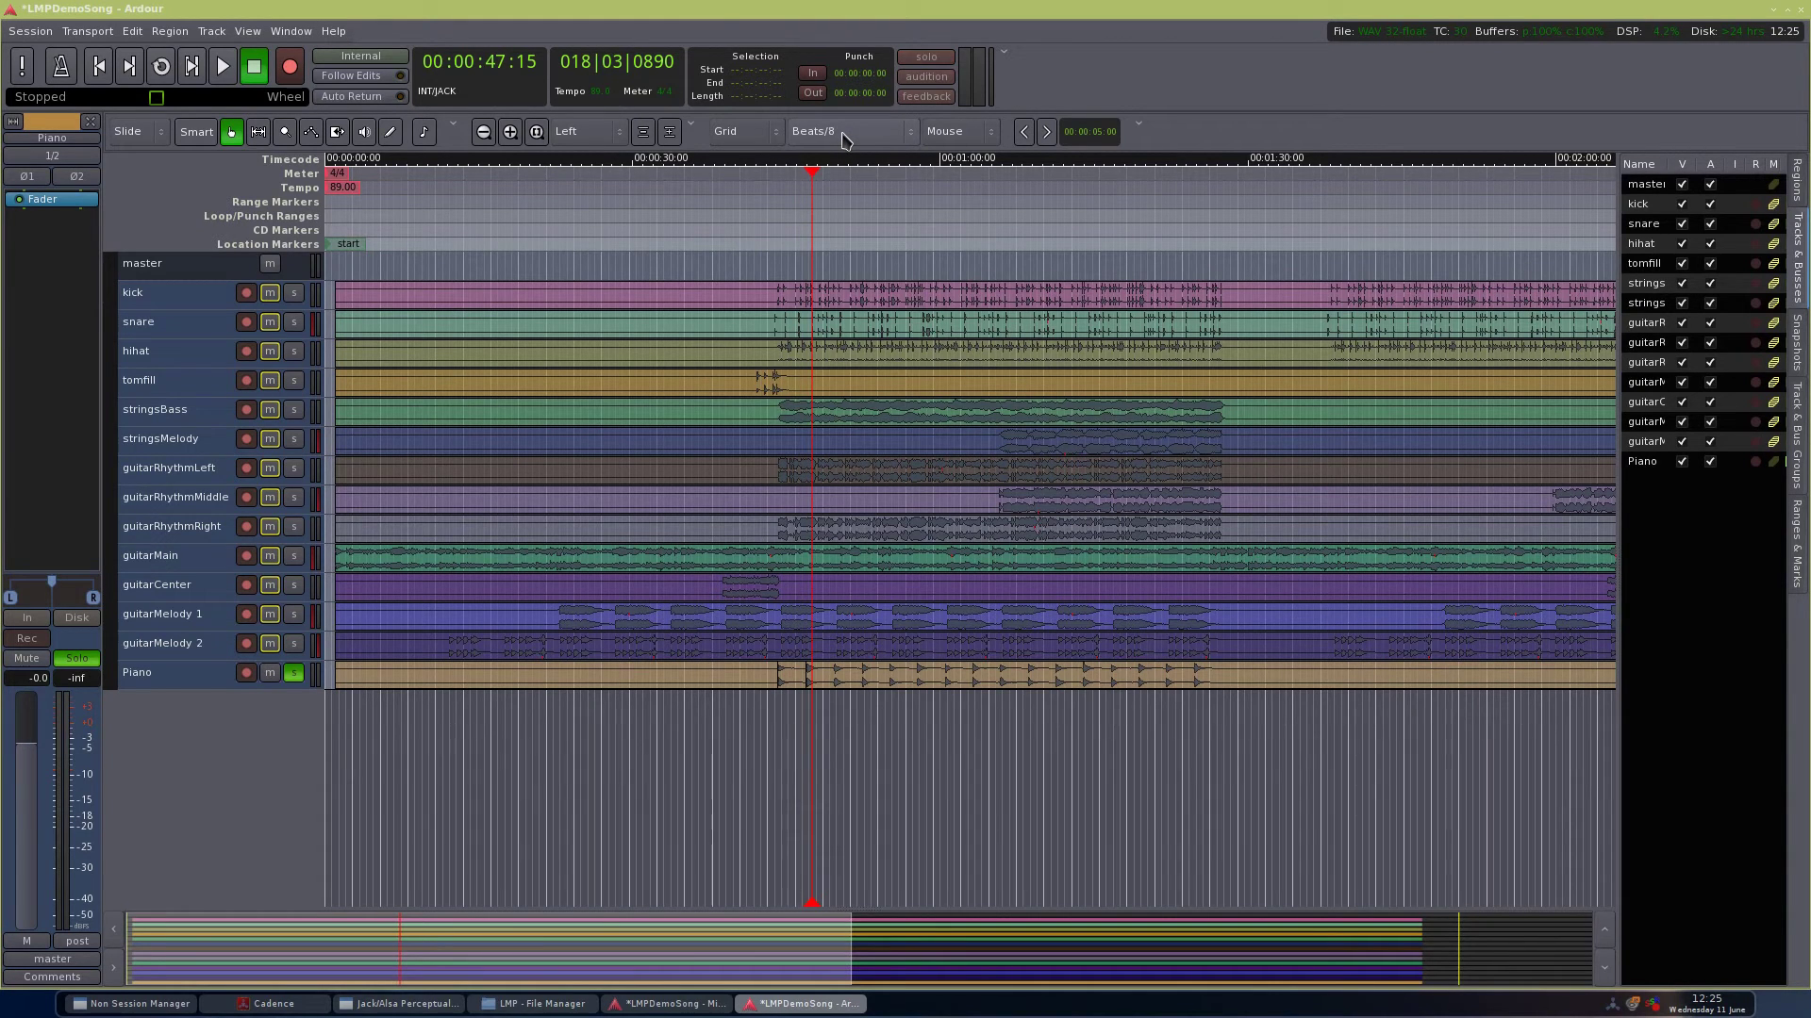
scroll(846, 139, "down", 3)
scroll(647, 311, "down", 2)
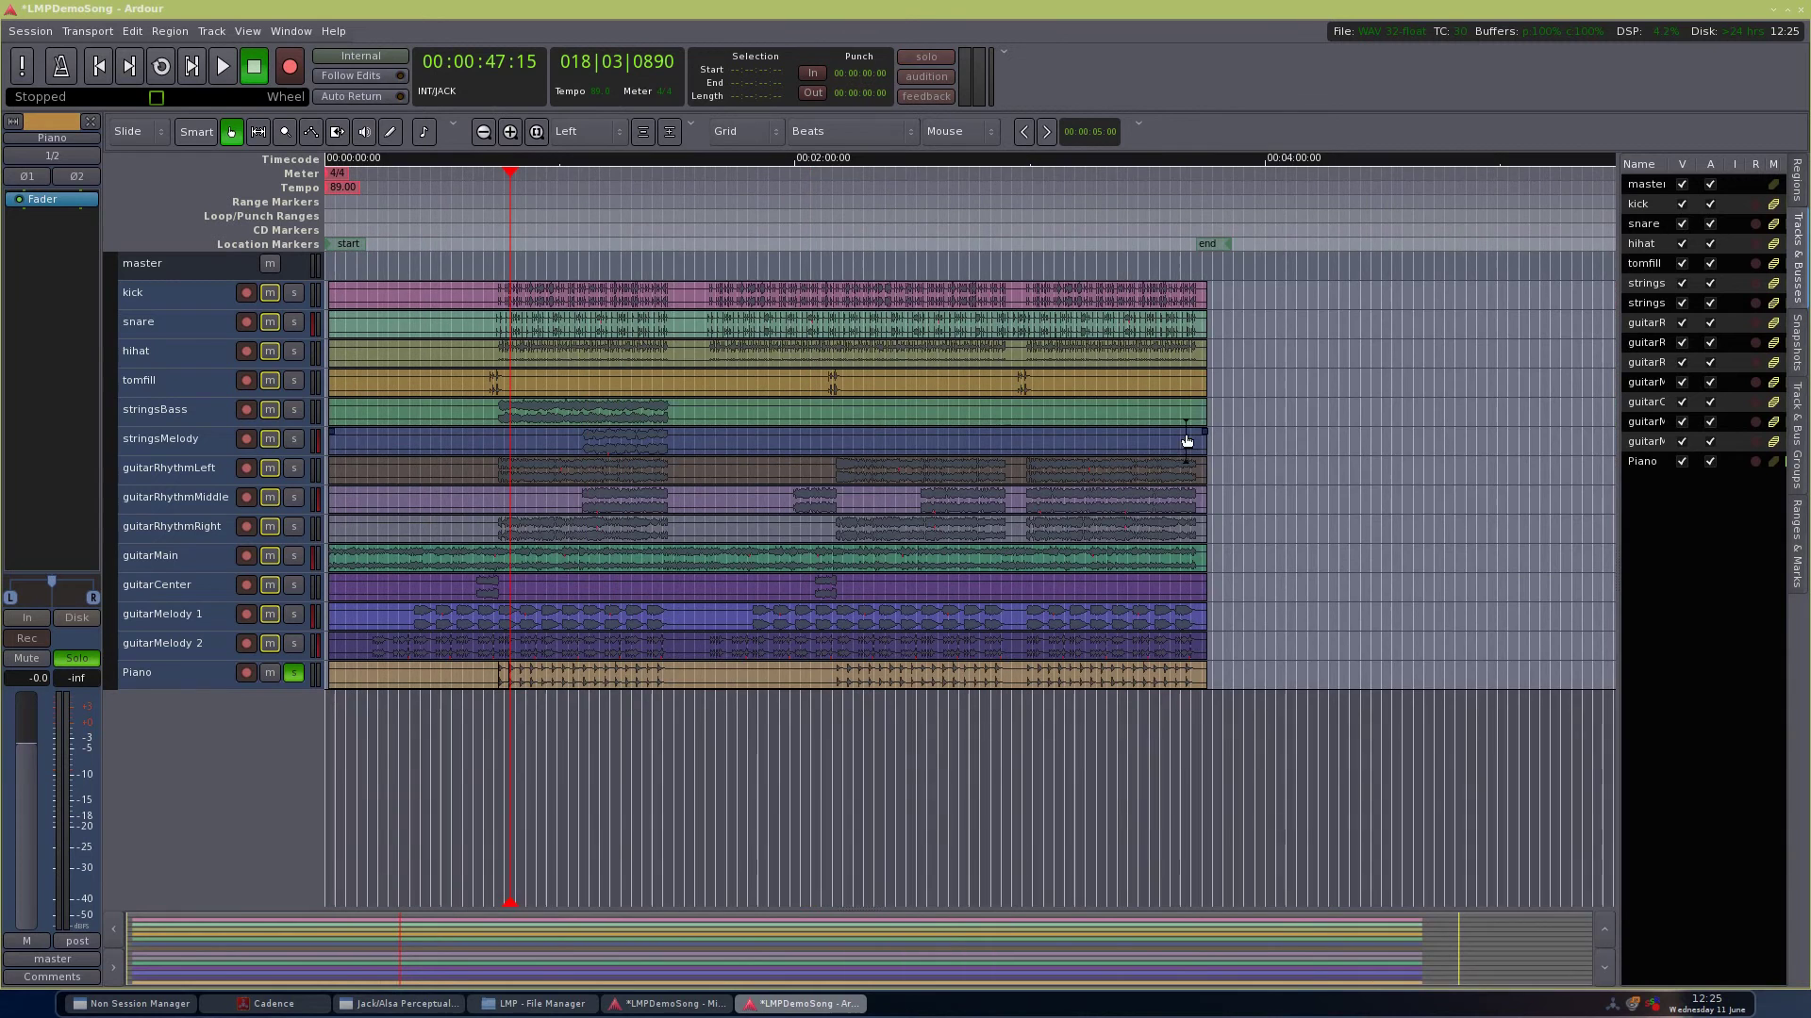
left_click_drag(1303, 296, 403, 682)
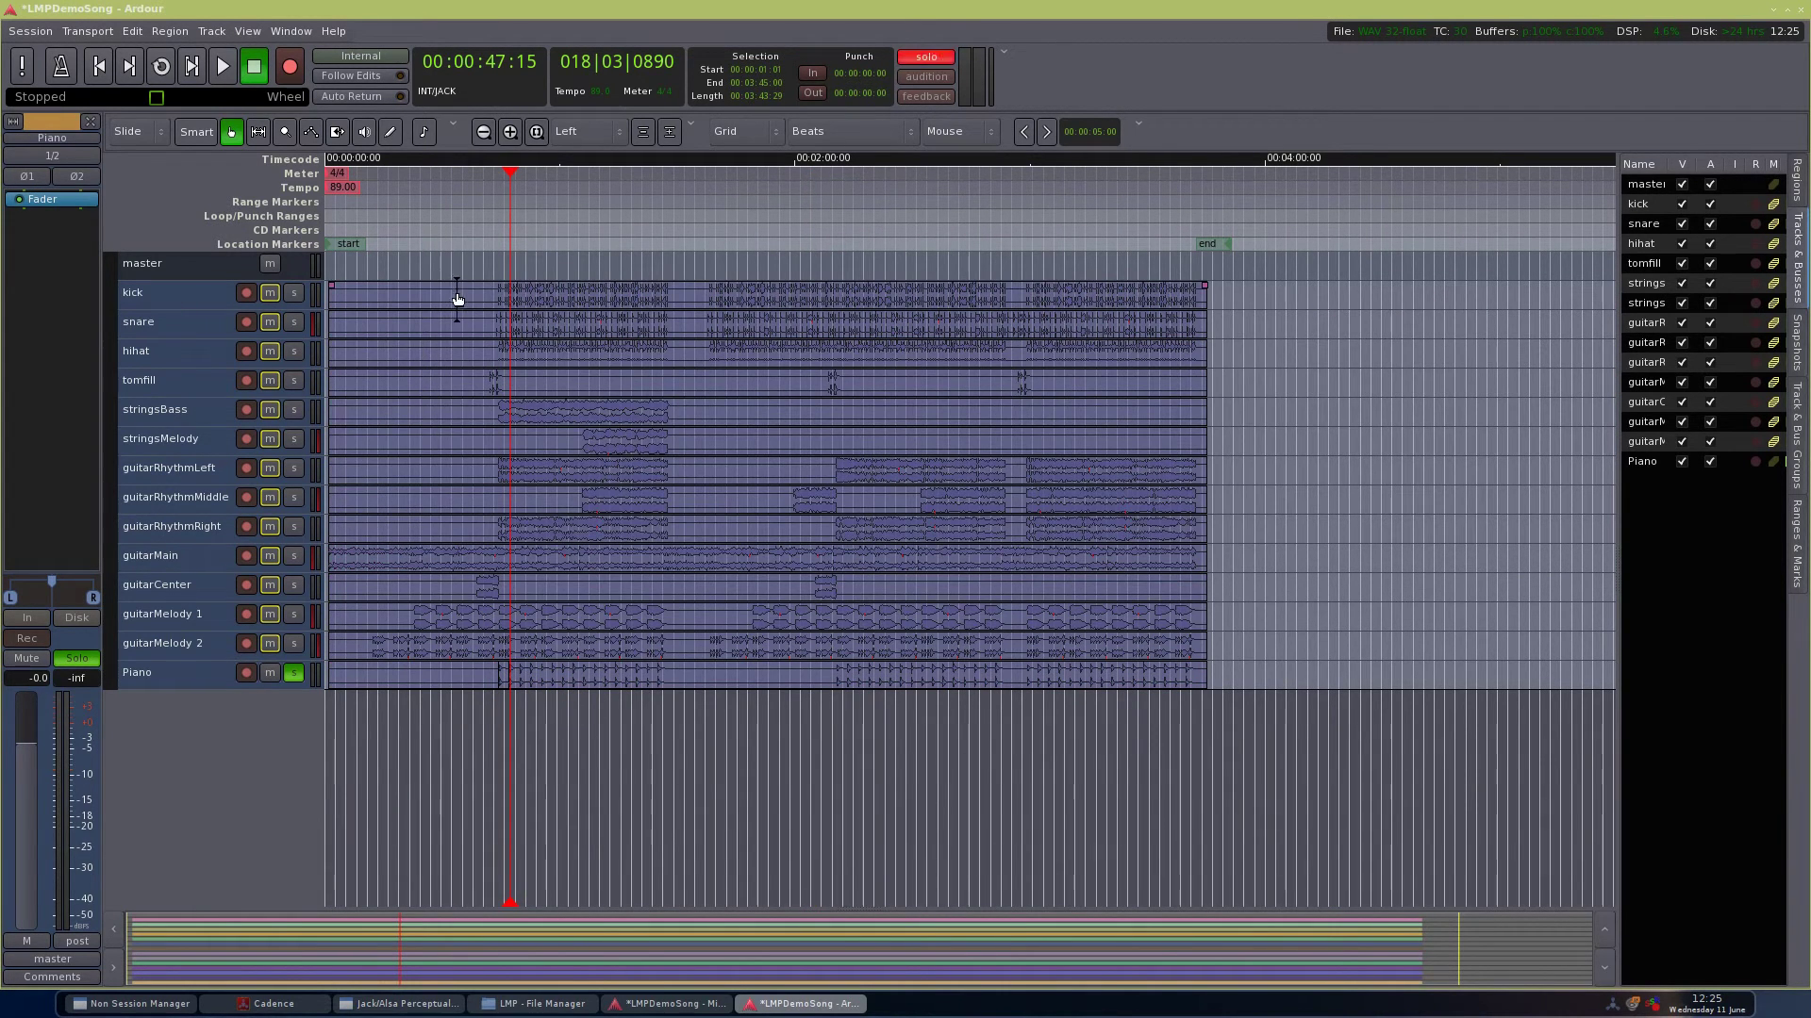
left_click_drag(488, 294, 421, 298)
Step: Deselect the regions, enlarge the Piano track and select its Piano.4 region to compare the notes with the bar lines
key("equal")
key("equal")
key("equal")
key("equal")
key("equal")
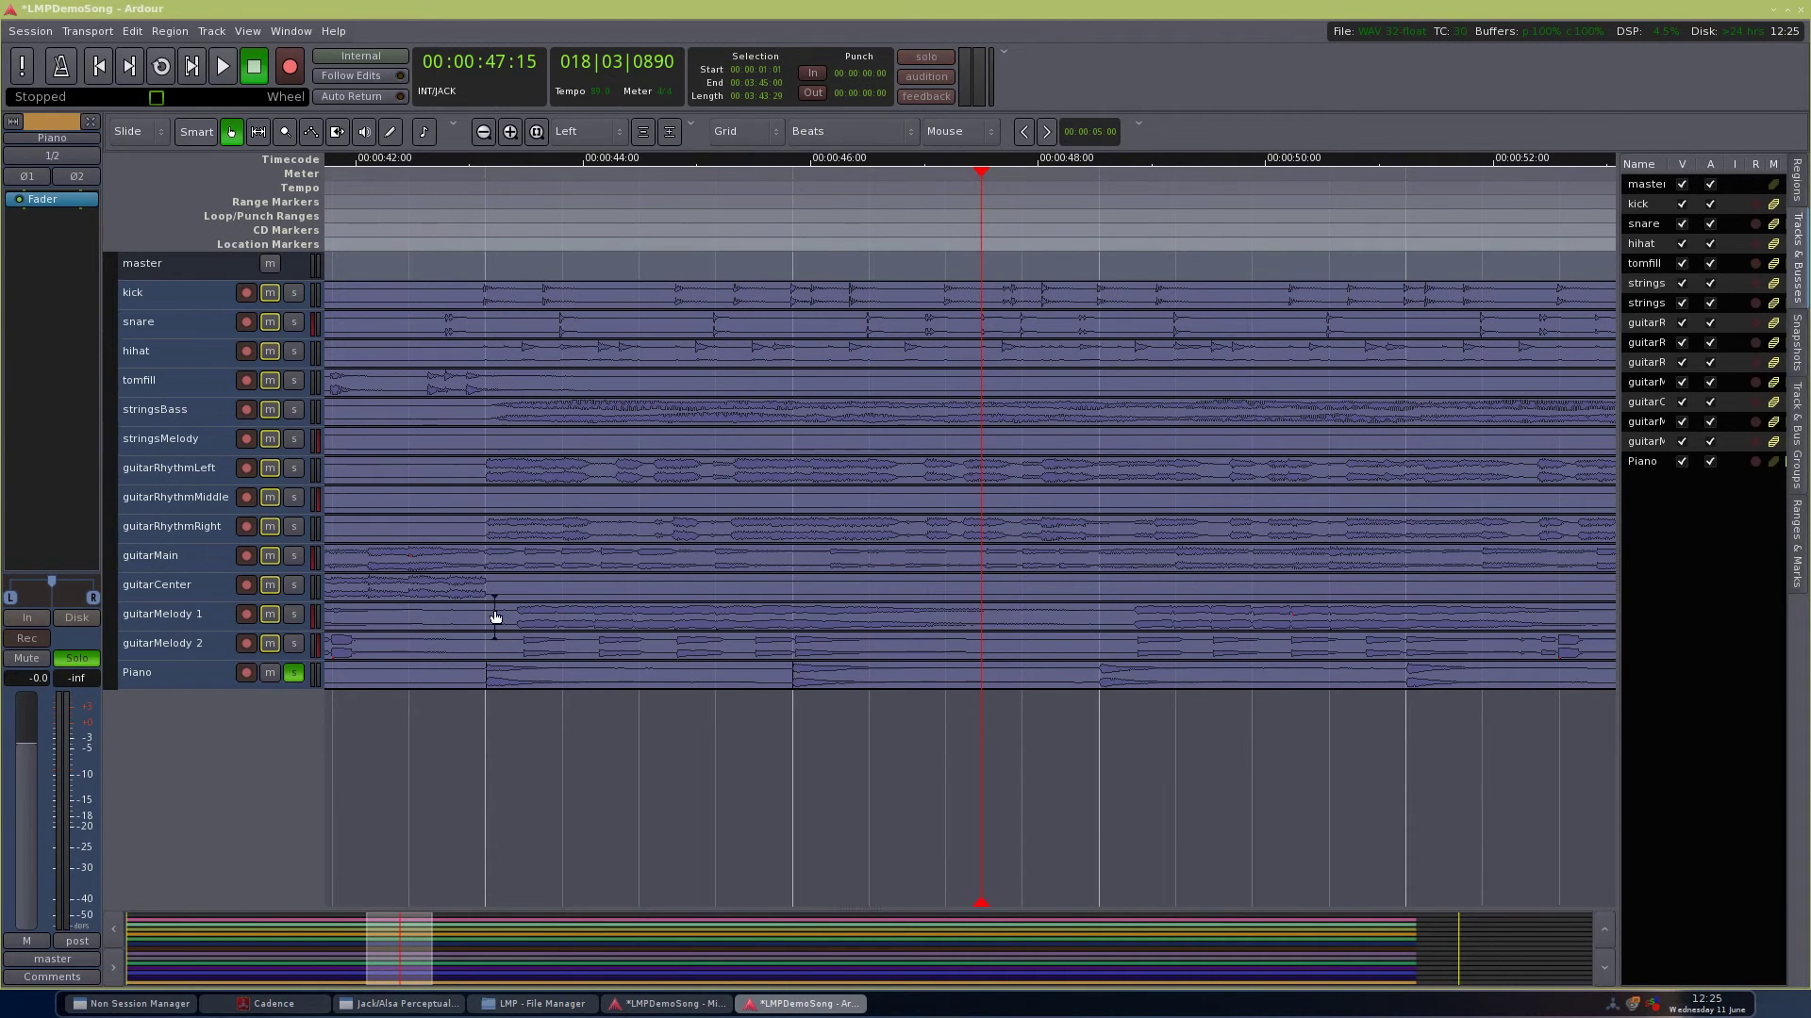
left_click(523, 758)
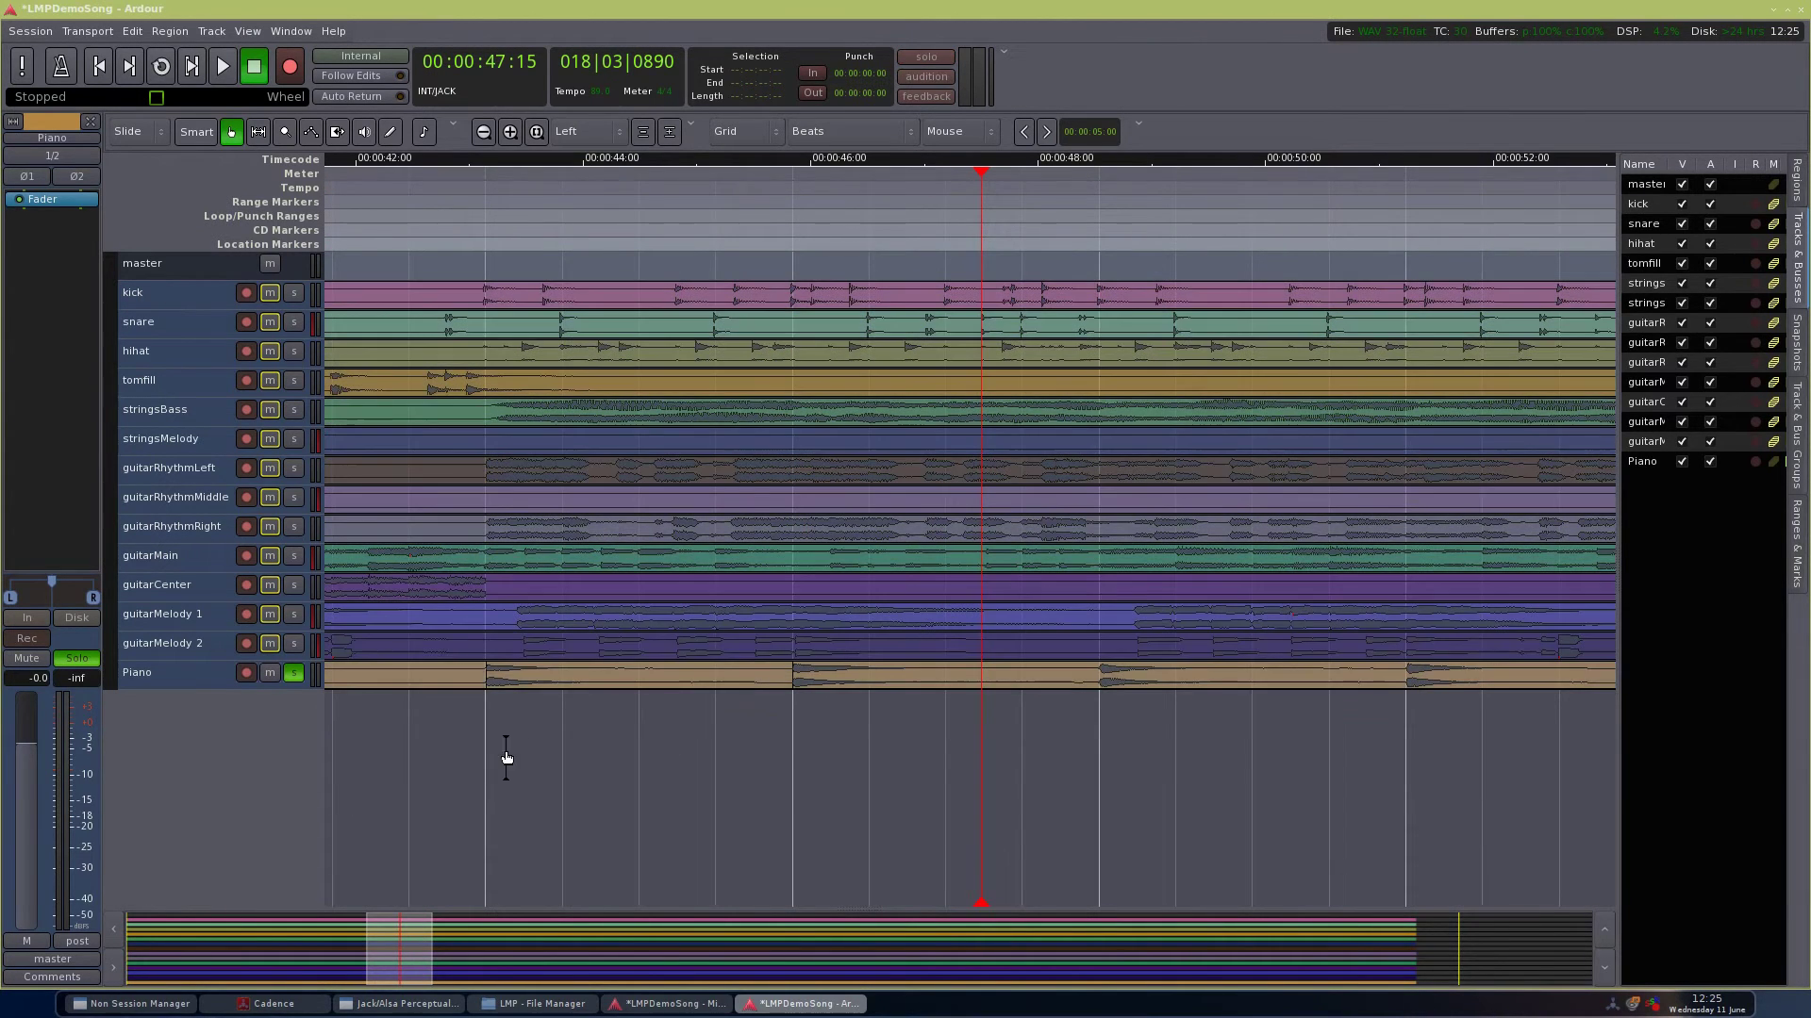
left_click_drag(209, 688, 226, 823)
left_click(496, 709)
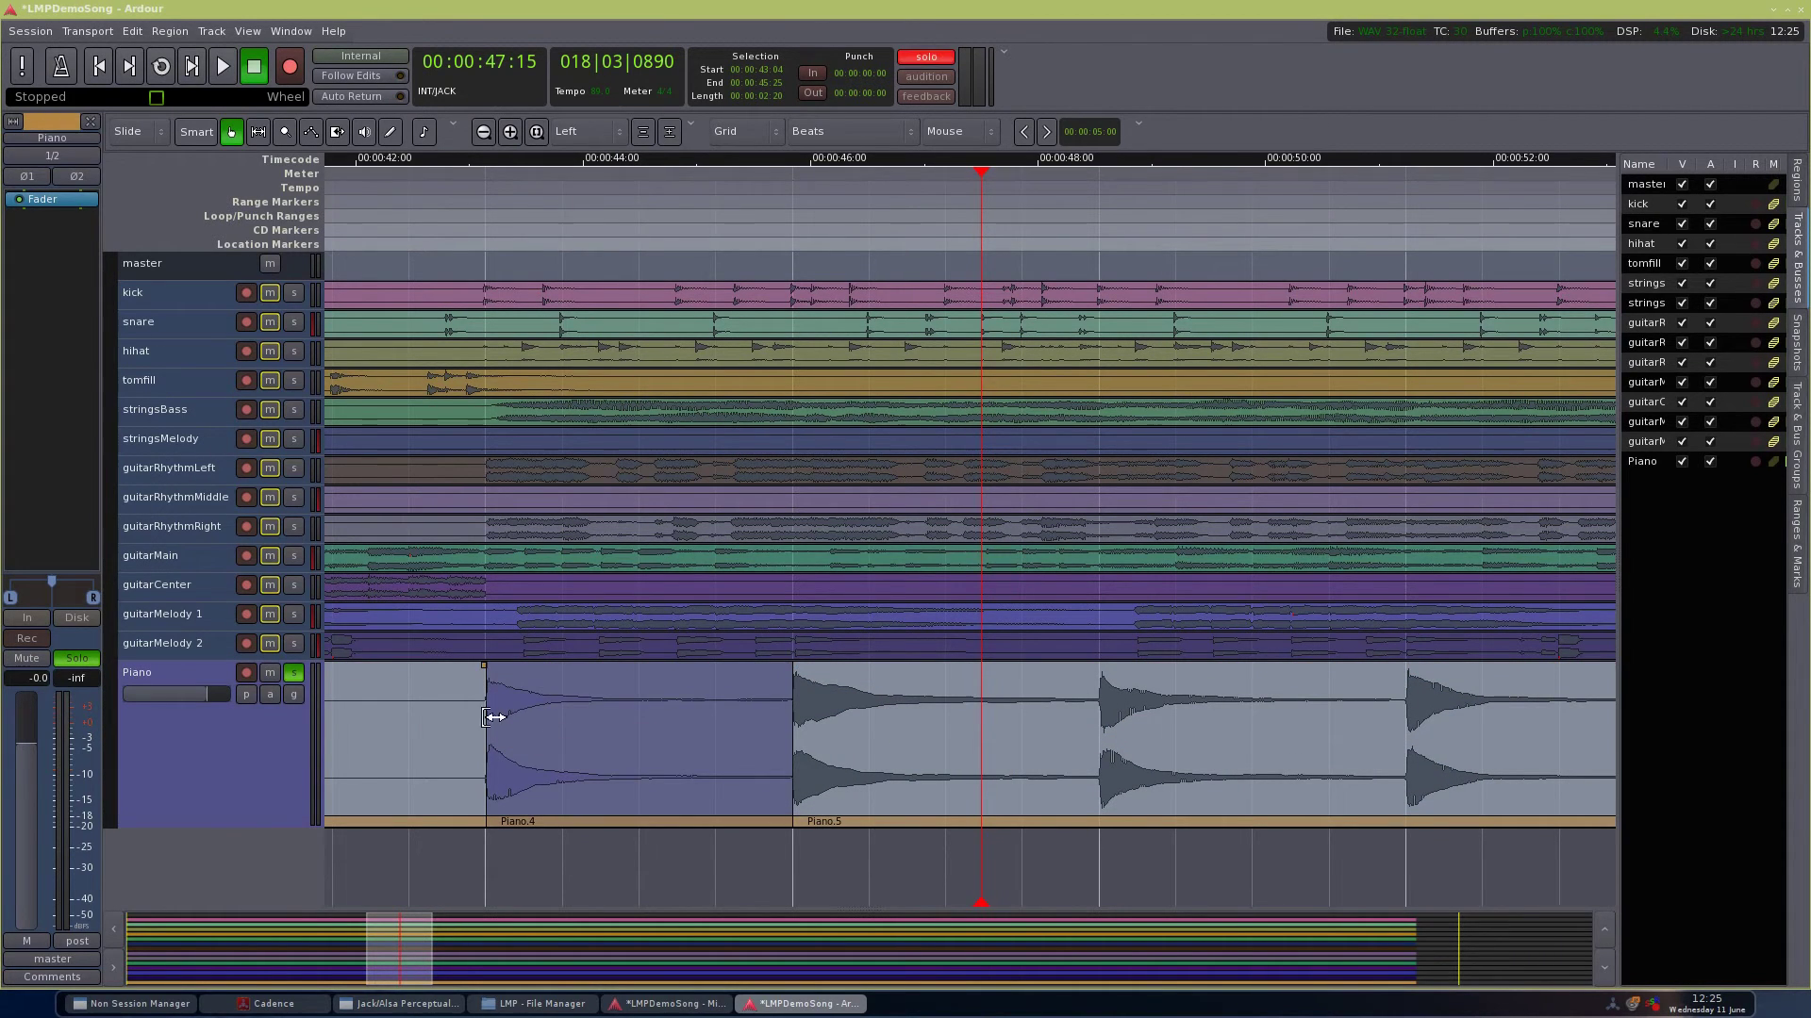
scroll(420, 691, "down", 2)
scroll(421, 691, "down", 3)
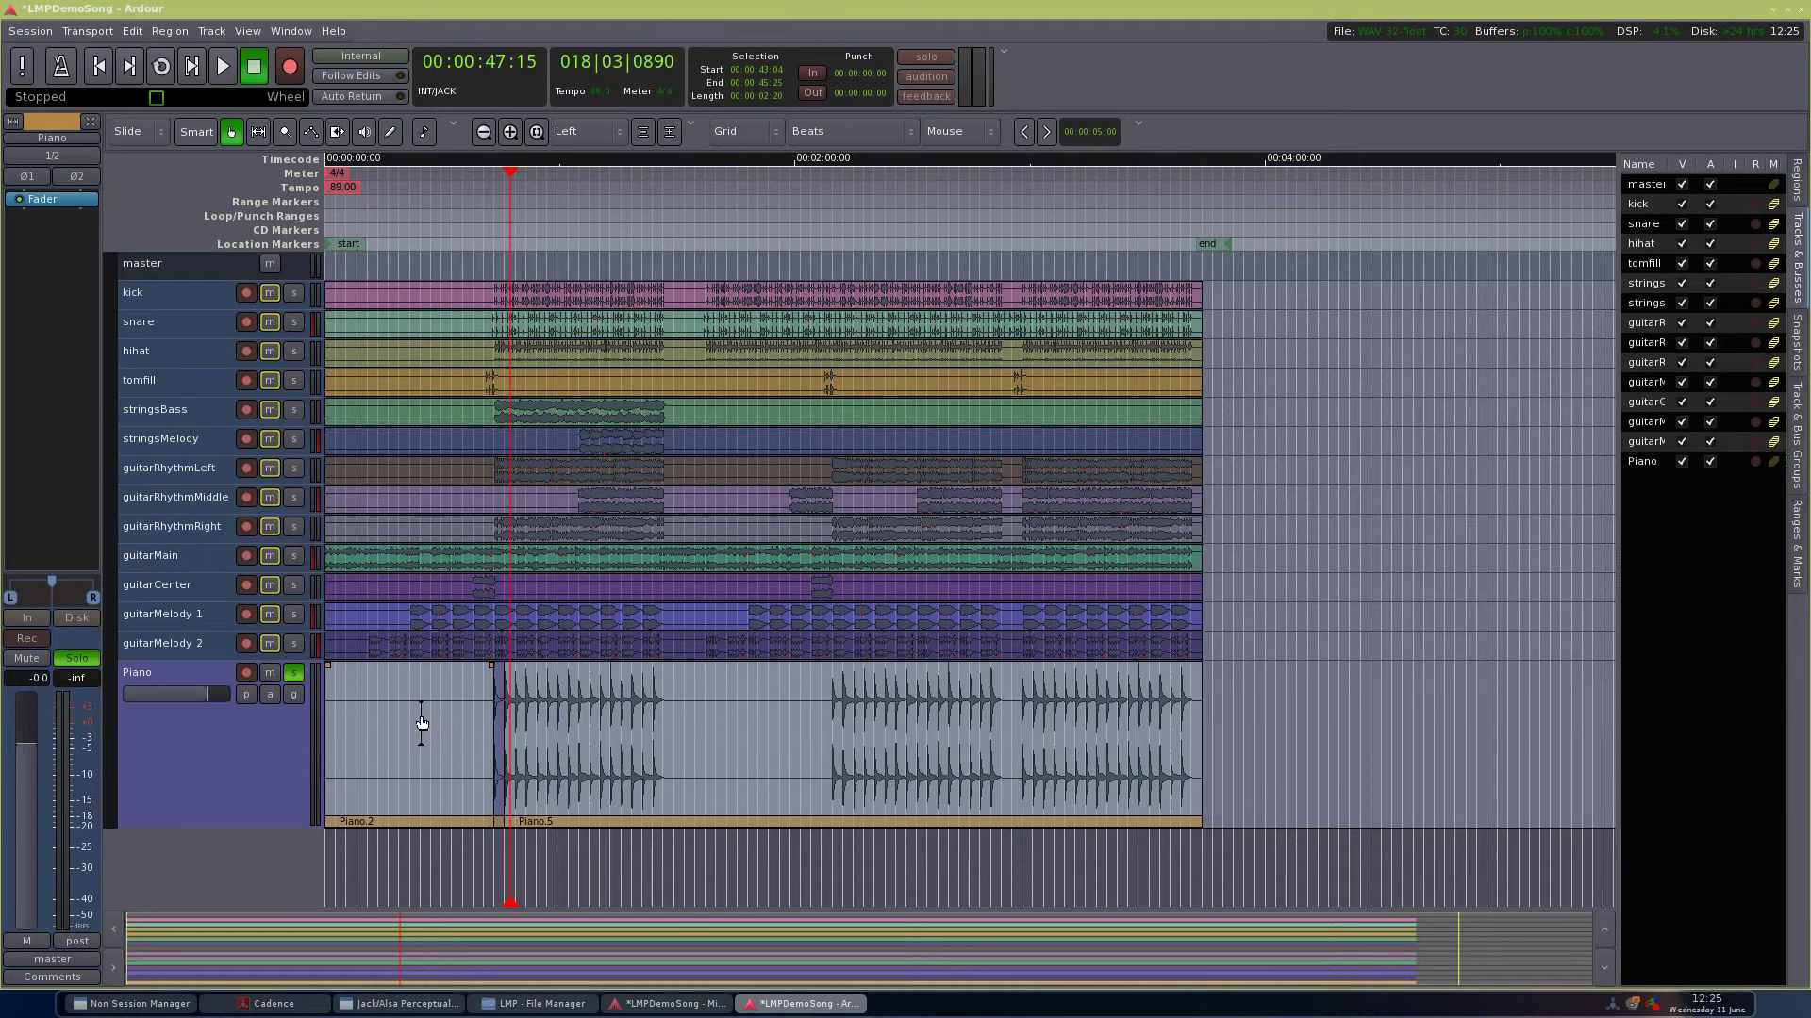
Step: Delete the Piano.2 region and extend the start of the Piano.5 region back to the session start
left_click(475, 737)
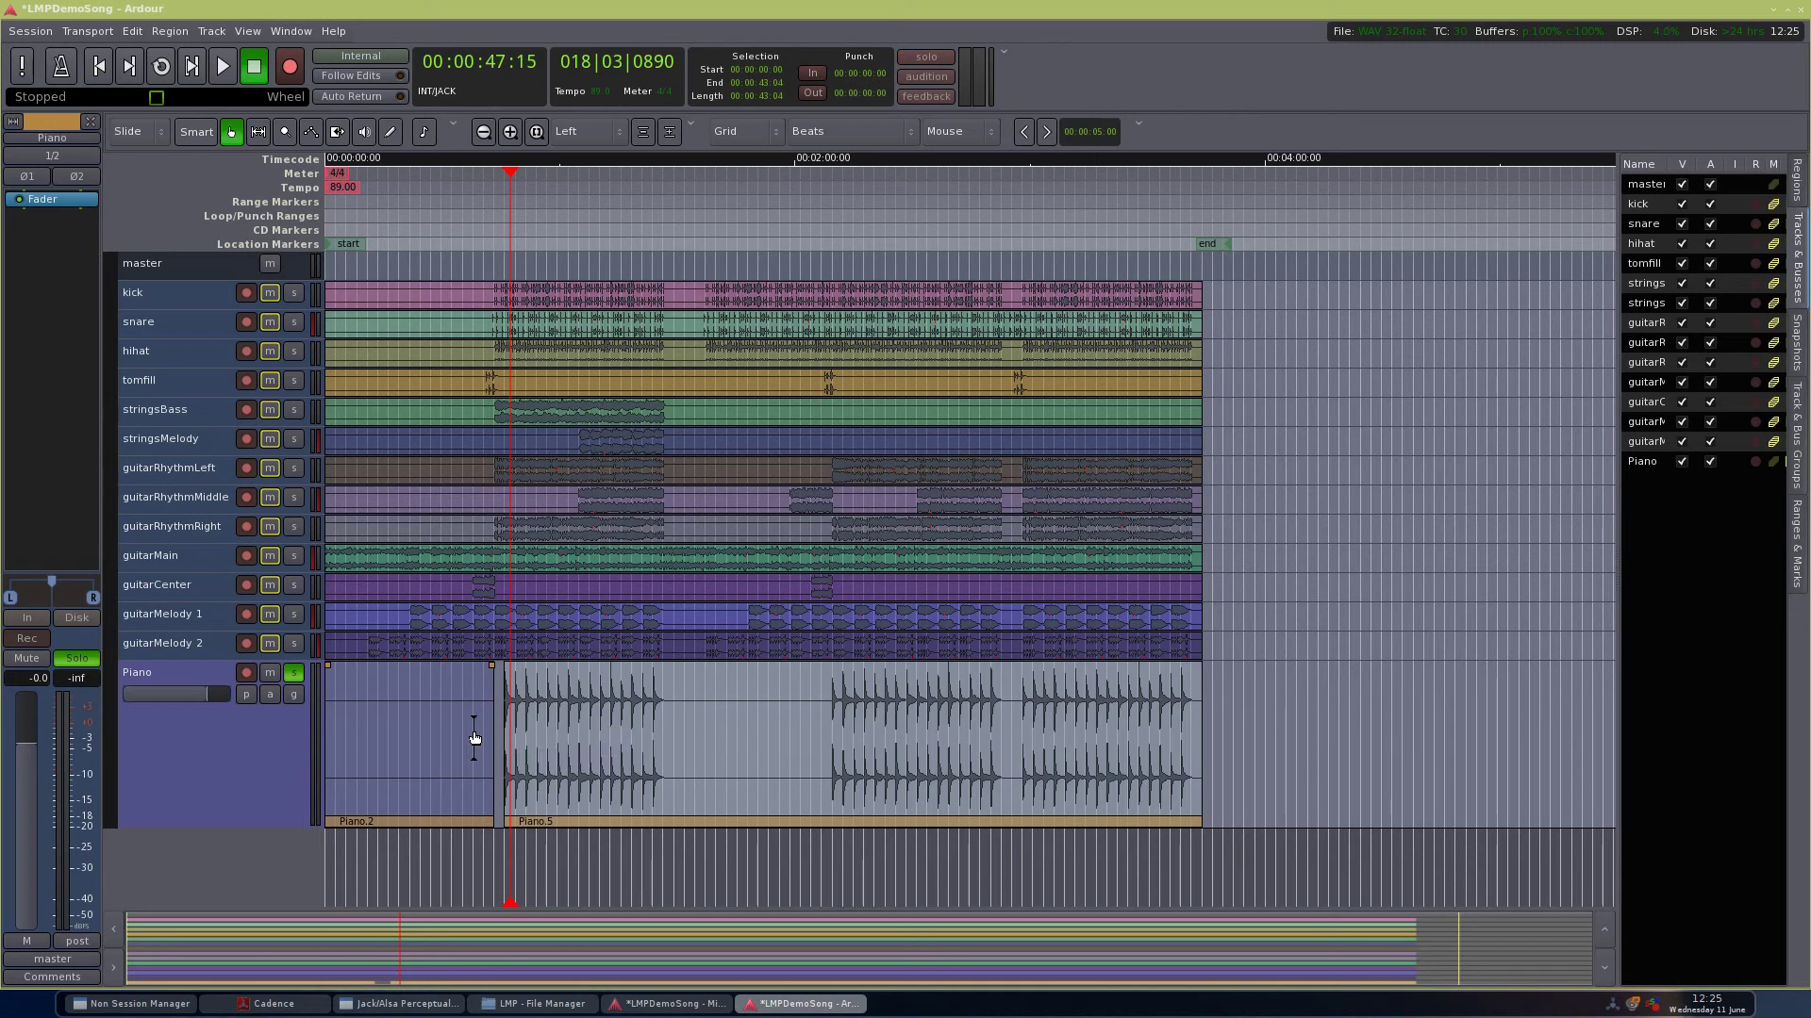
key("Delete")
left_click(526, 728)
scroll(468, 729, "up", 2)
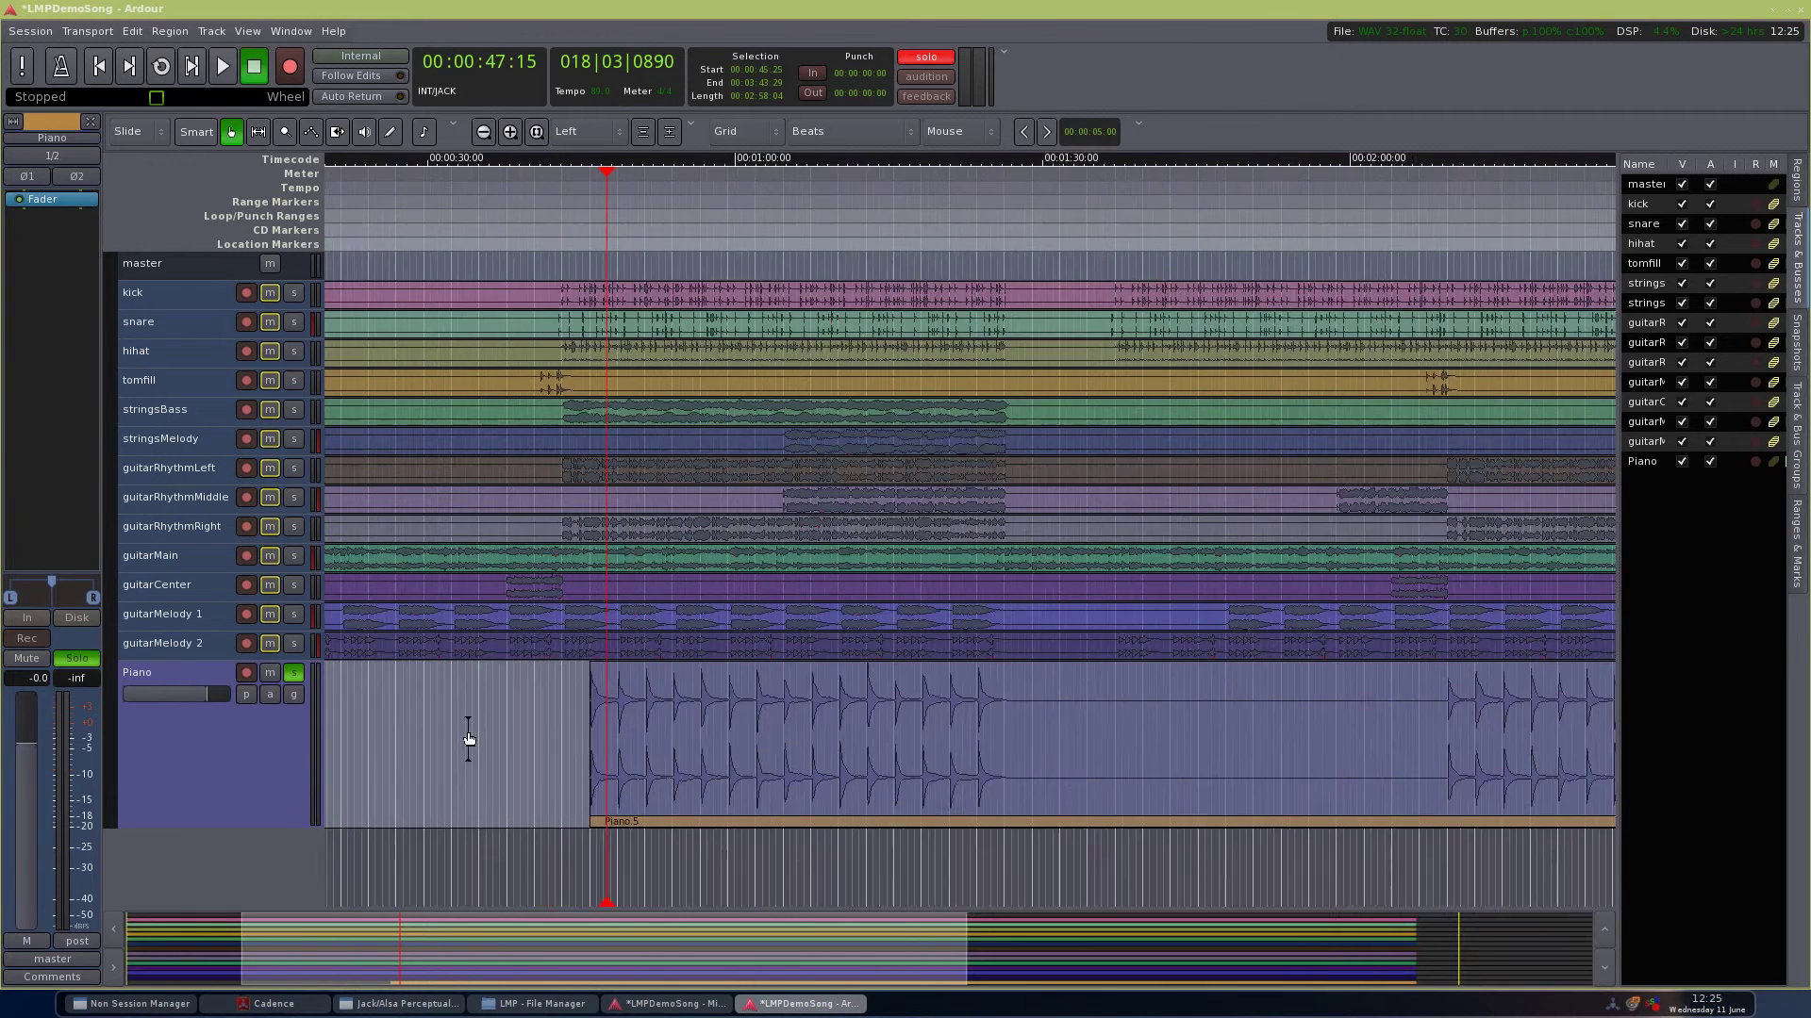
scroll(566, 755, "up", 2)
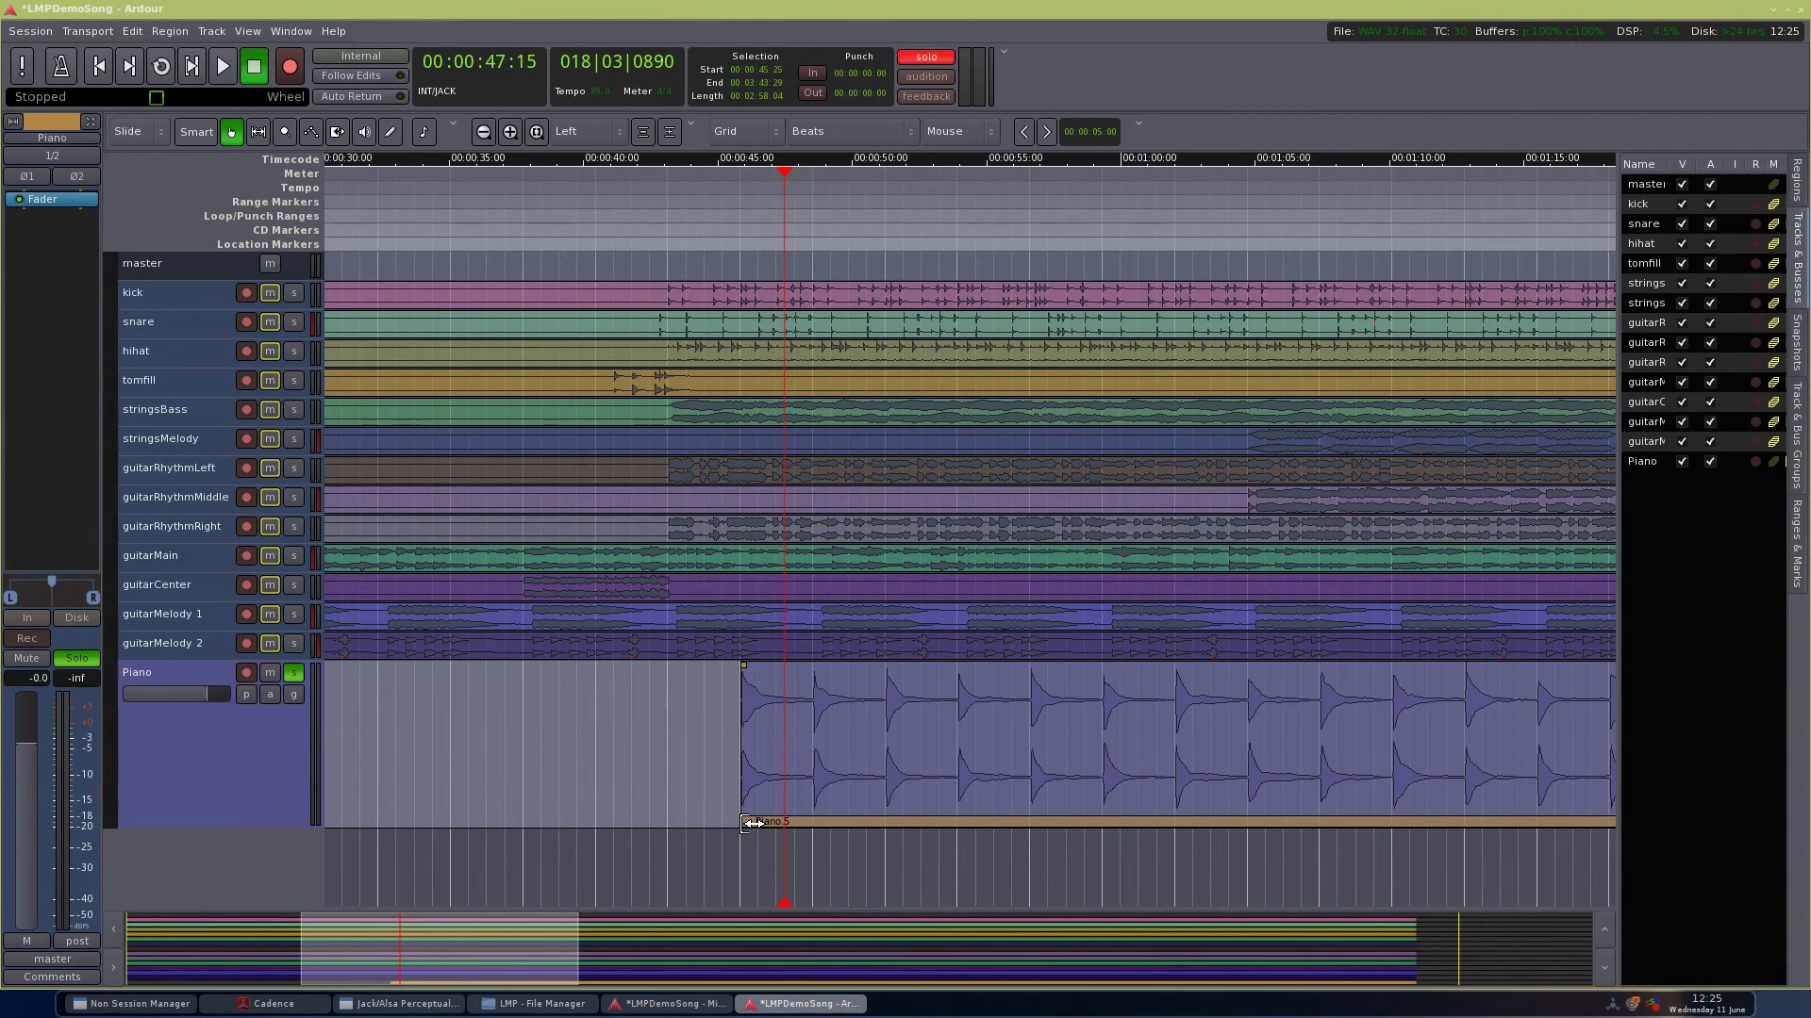
left_click_drag(753, 822, 668, 818)
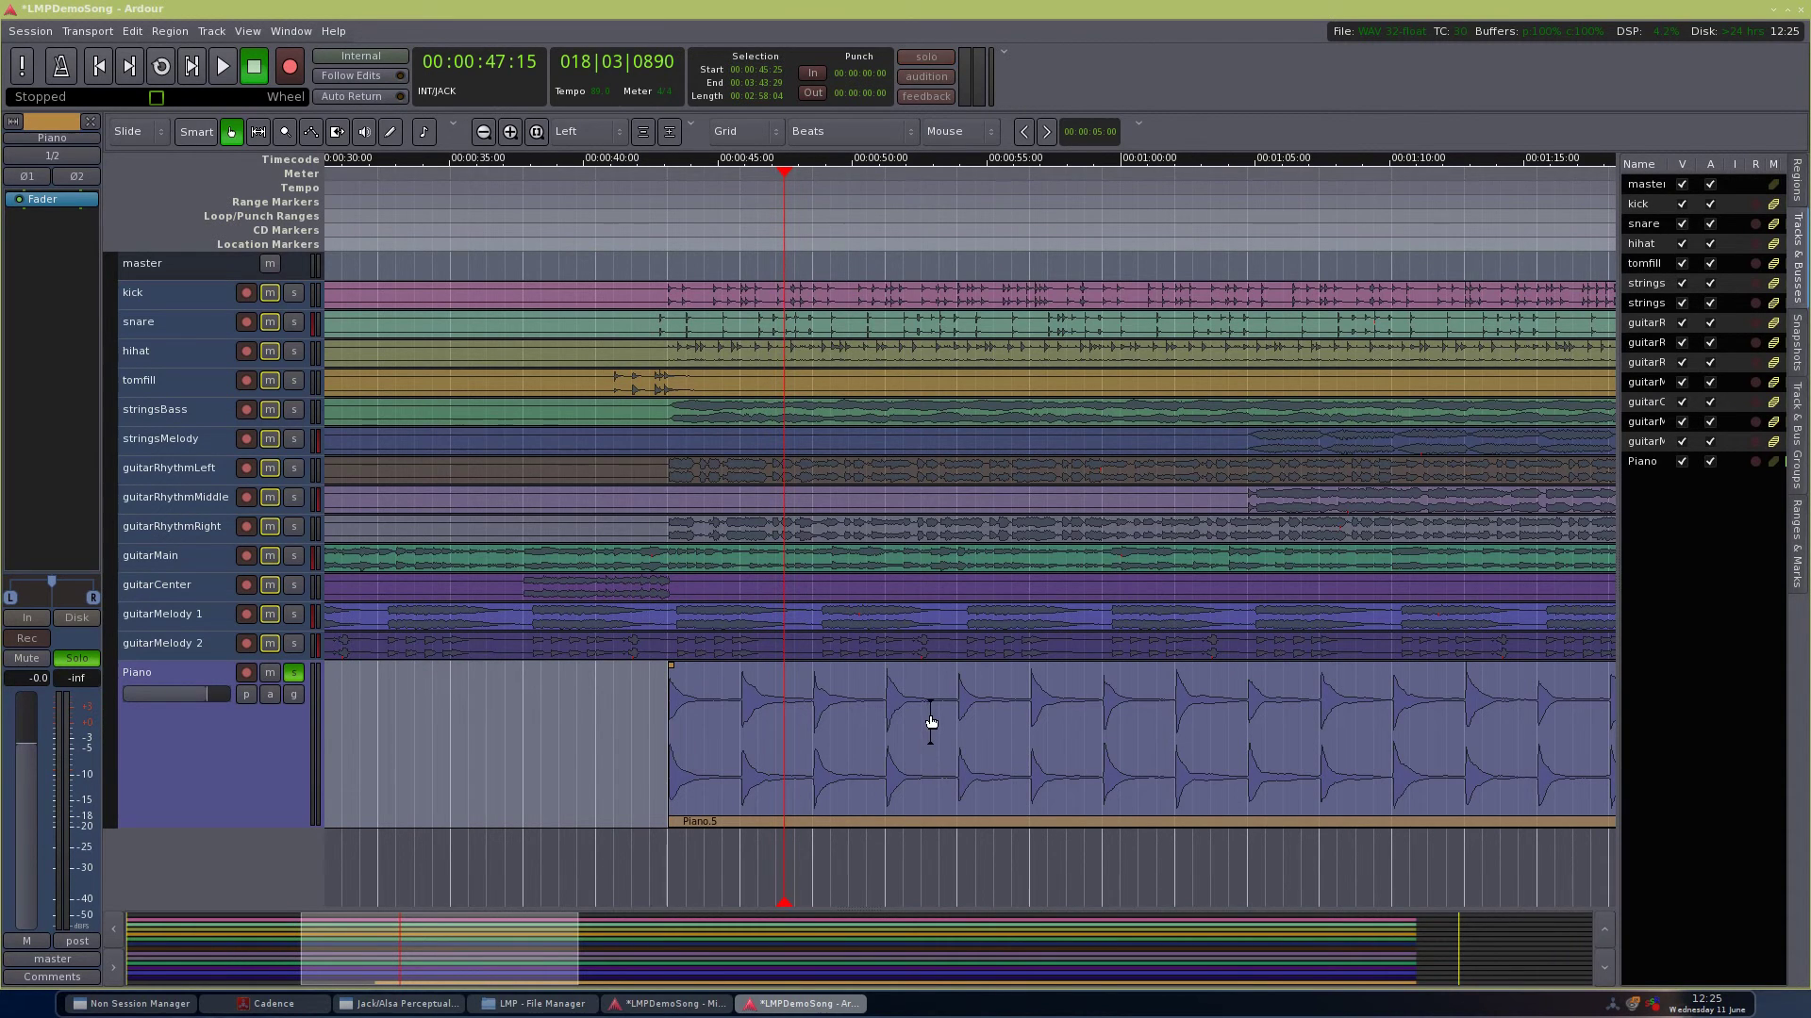
scroll(932, 715, "down", 3)
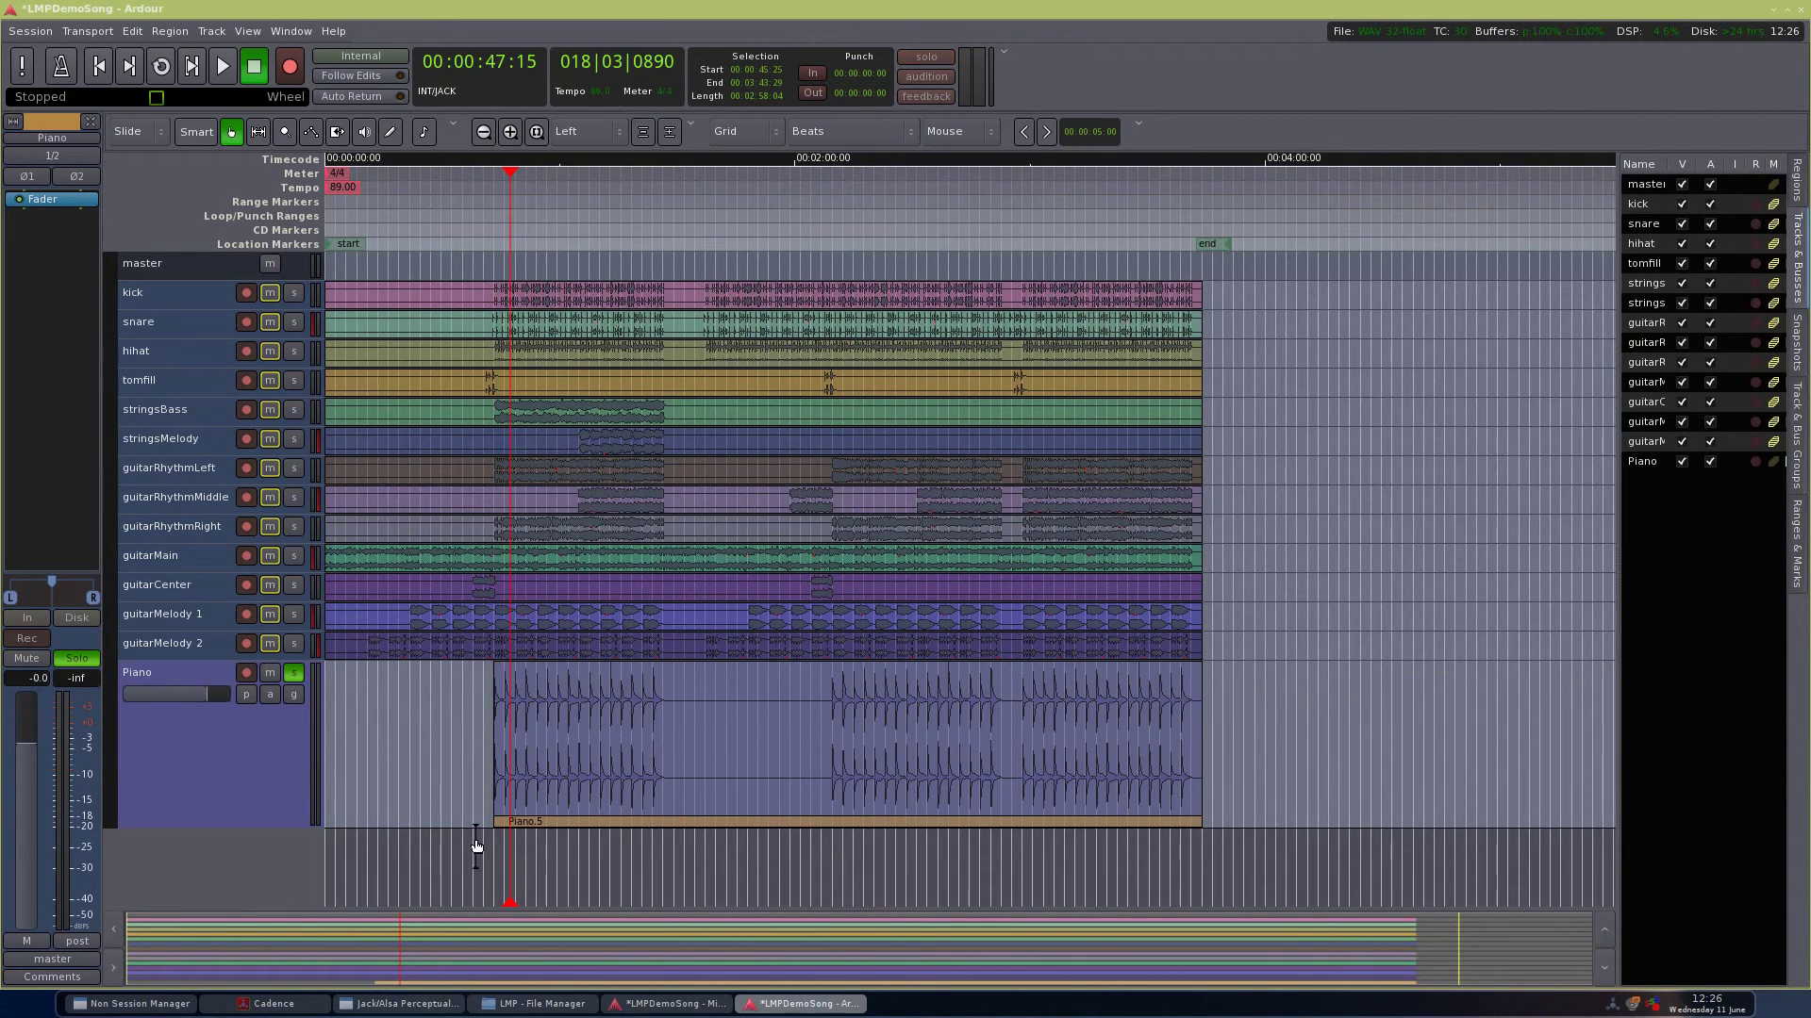
left_click_drag(497, 822, 156, 820)
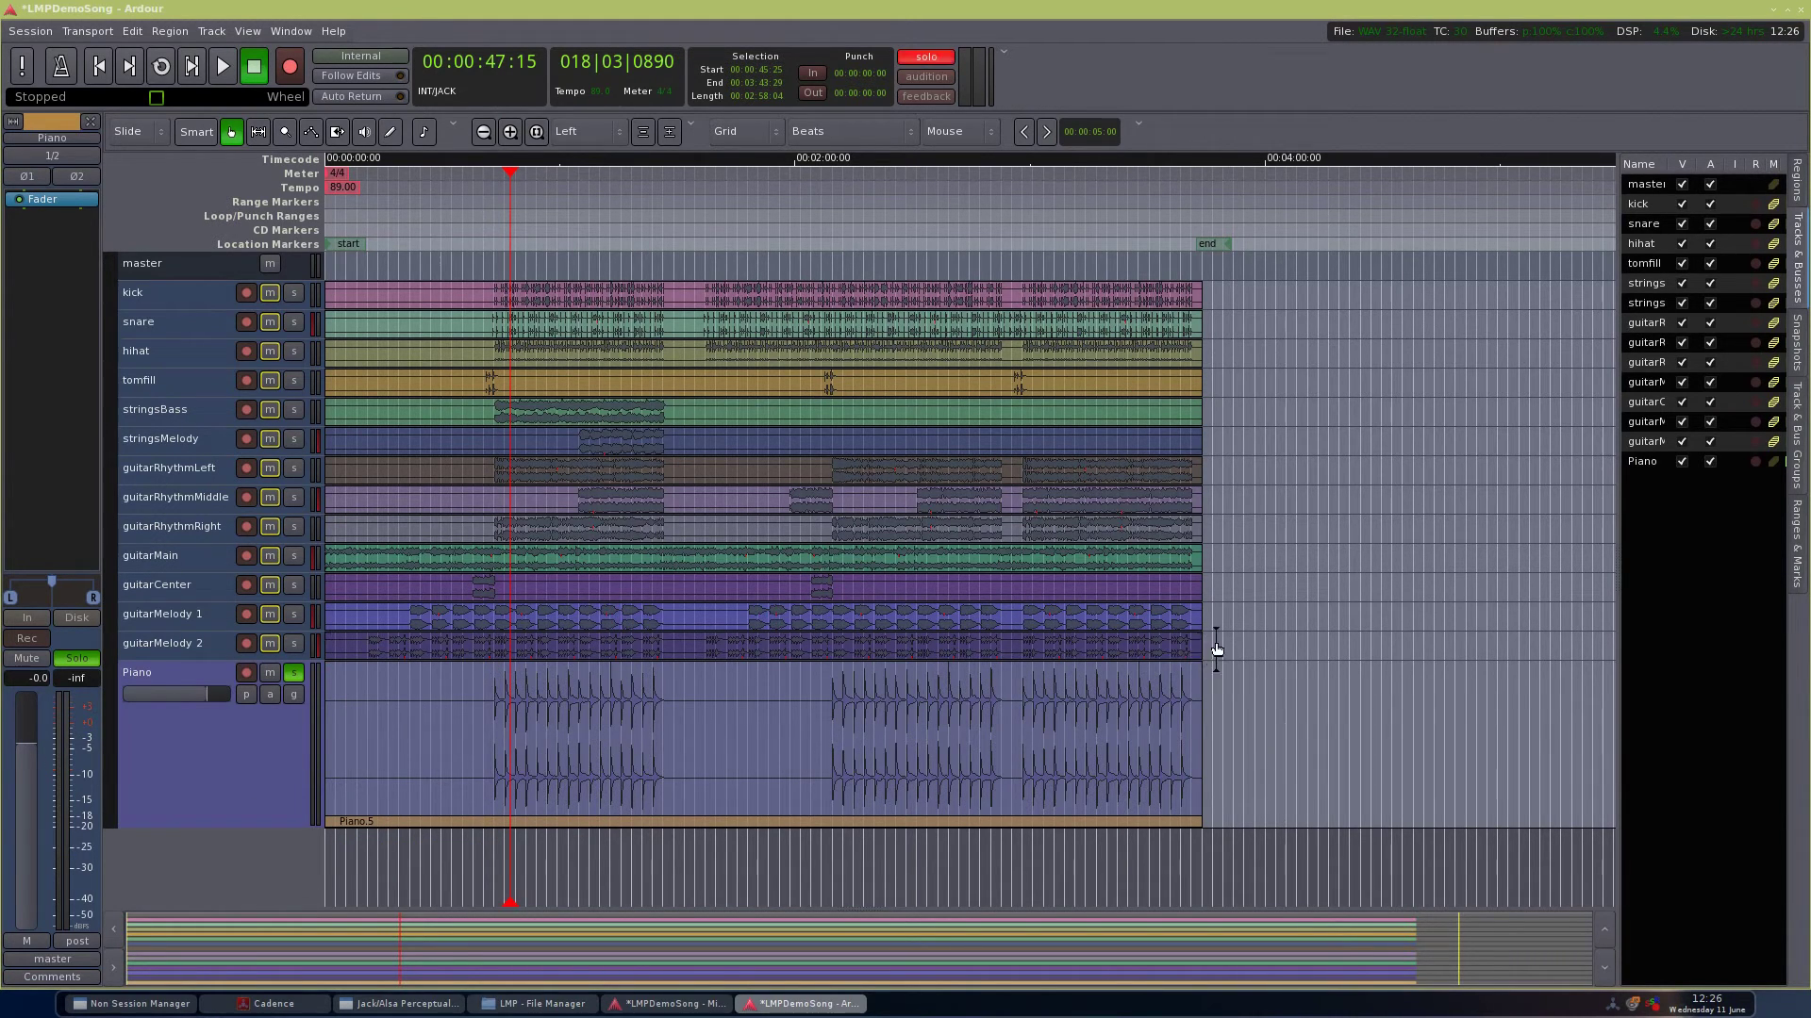
Step: Reduce the Piano track to the same height as the other tracks and turn off its solo
left_click(128, 773)
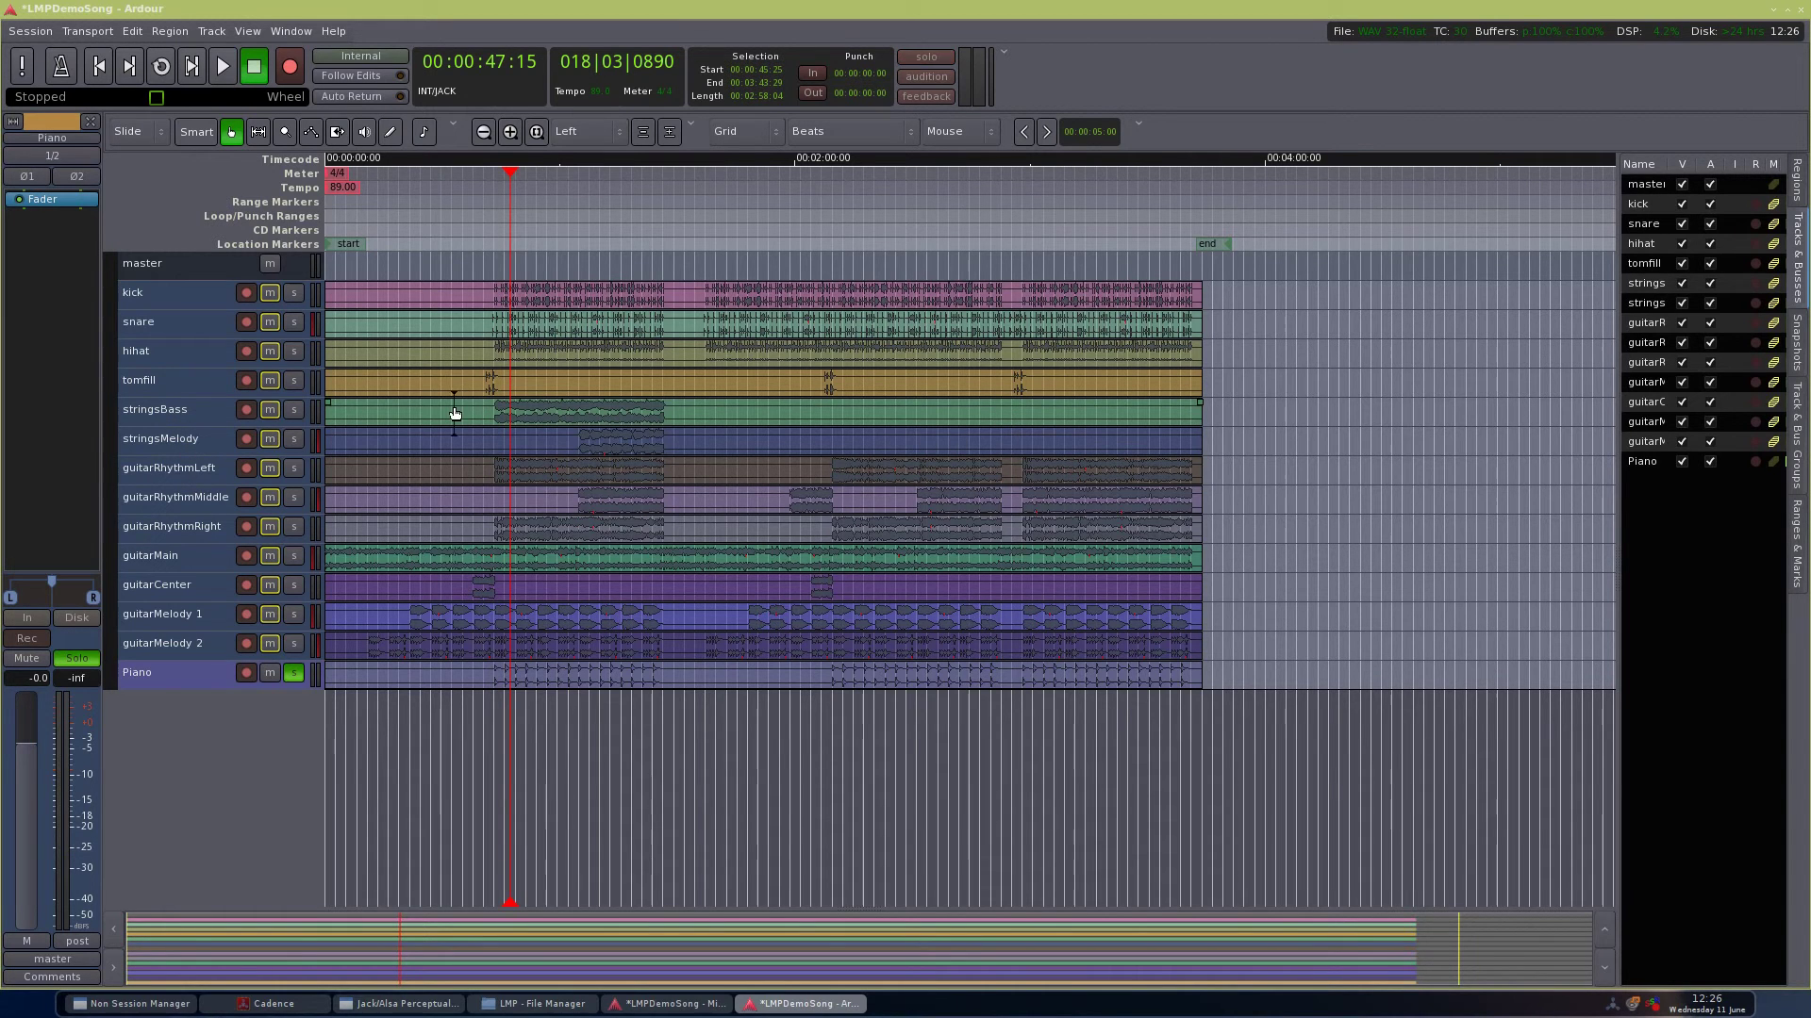
scroll(476, 403, "up", 2)
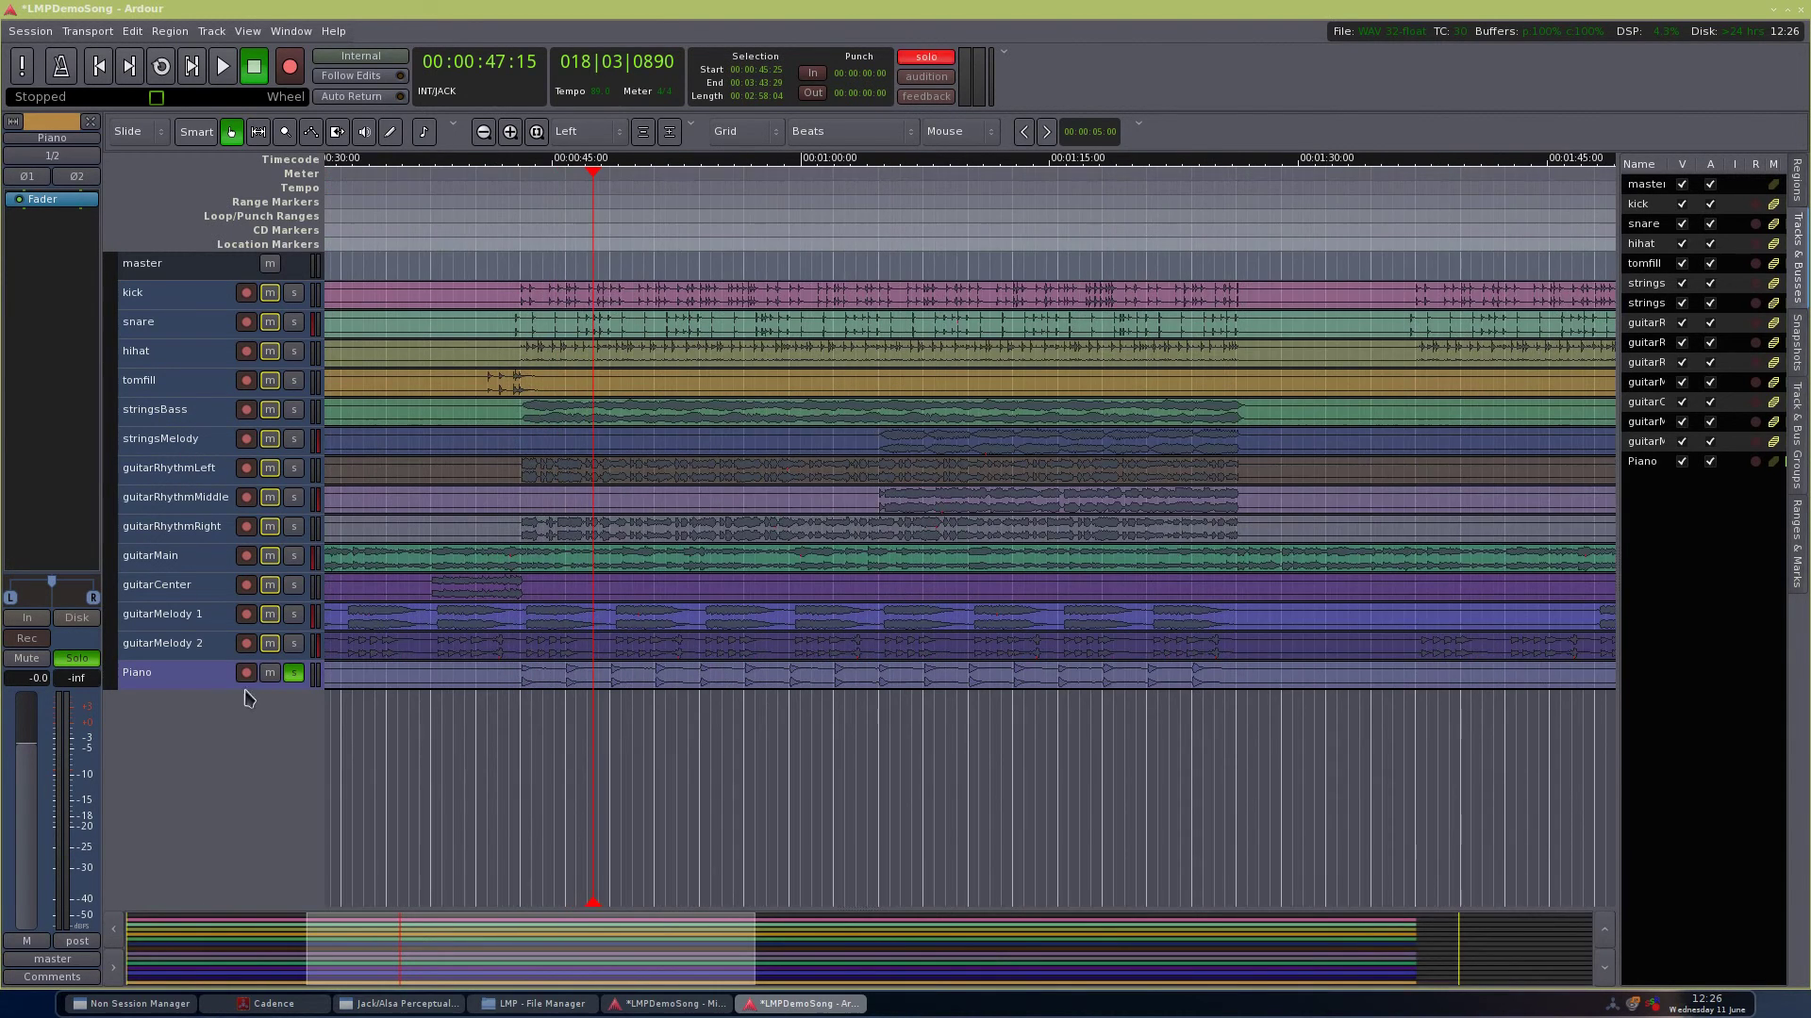
left_click(293, 673)
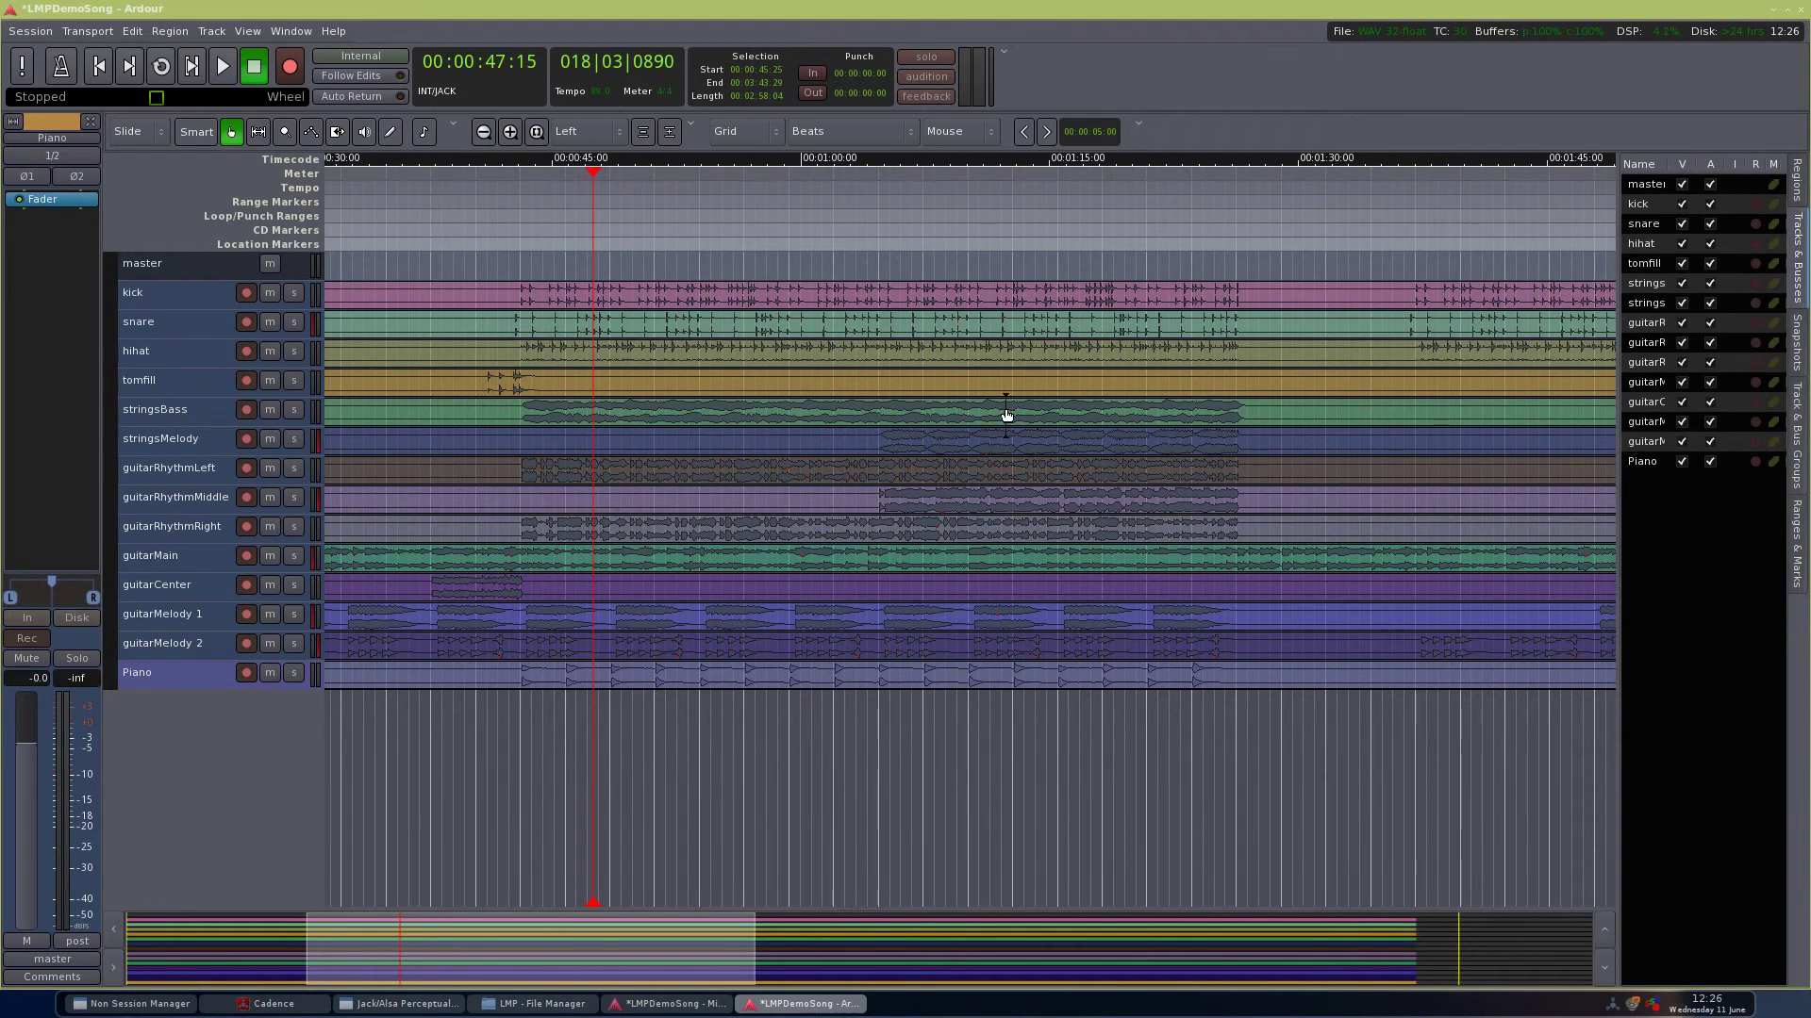
Step: Select the stringsBass and stringsMelody tracks and enlarge both to show their waveforms in detail
scroll(1020, 428, "down", 2)
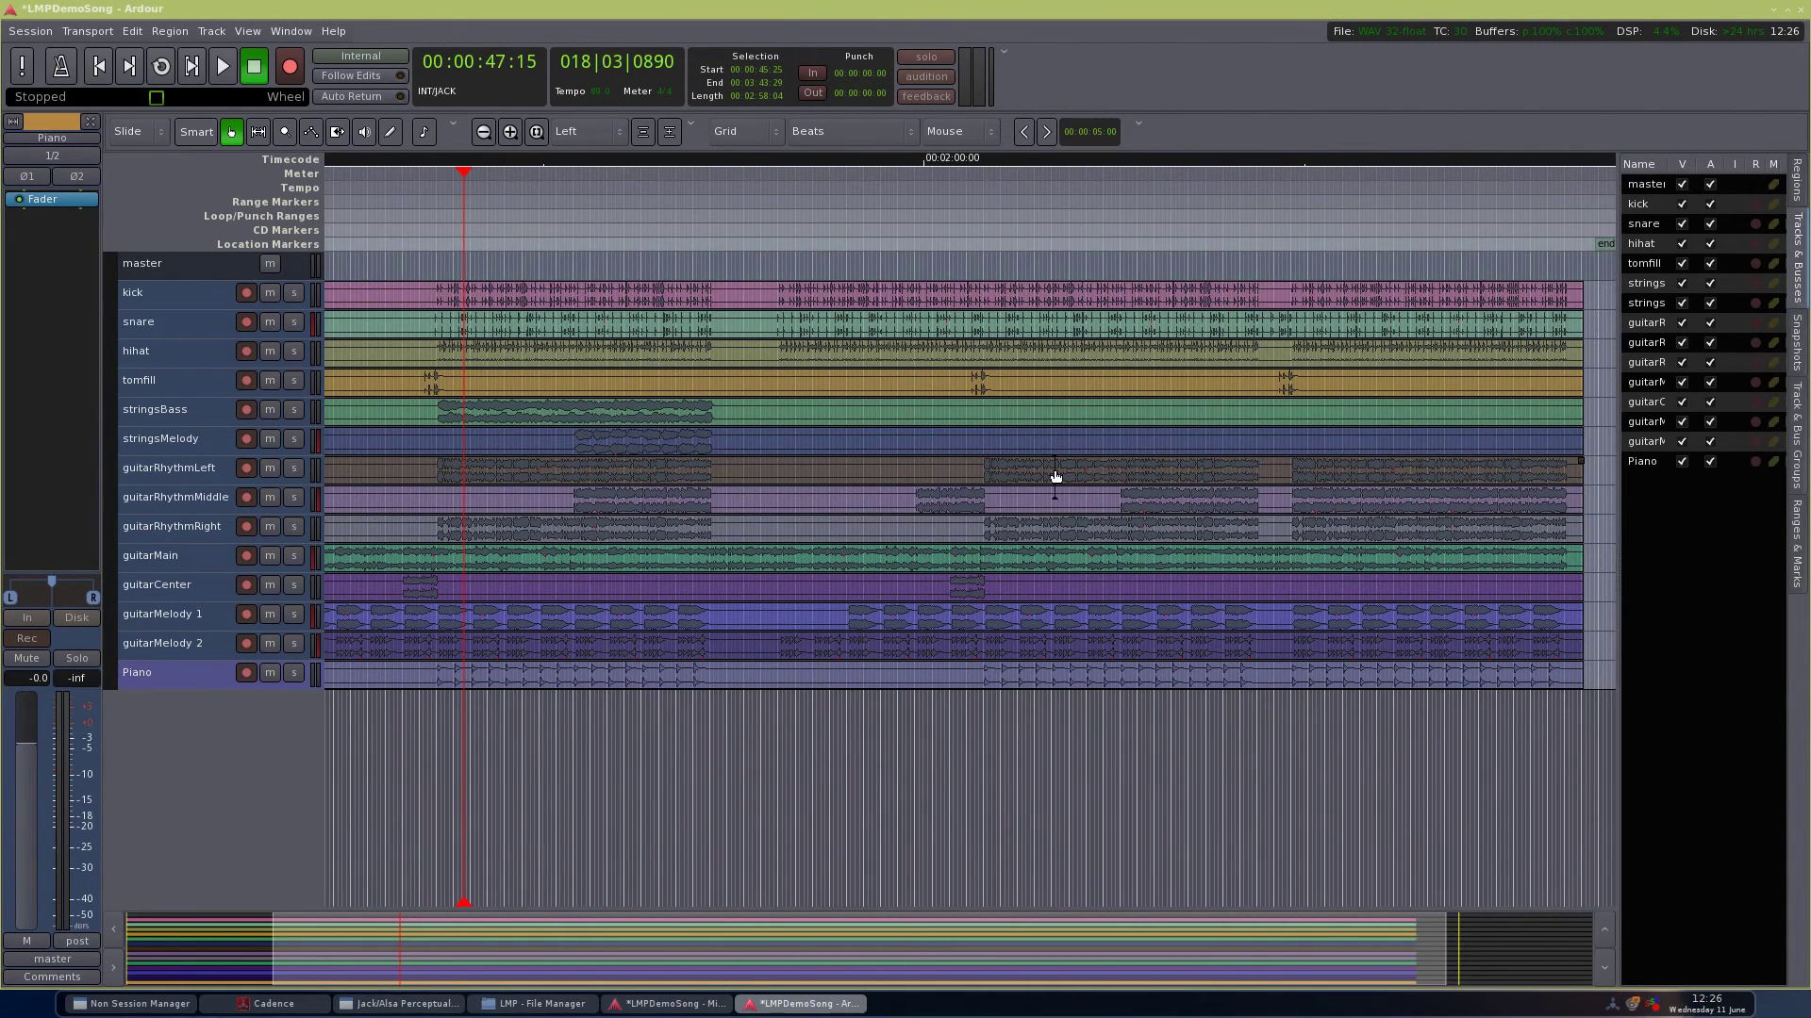
scroll(834, 436, "left", 3)
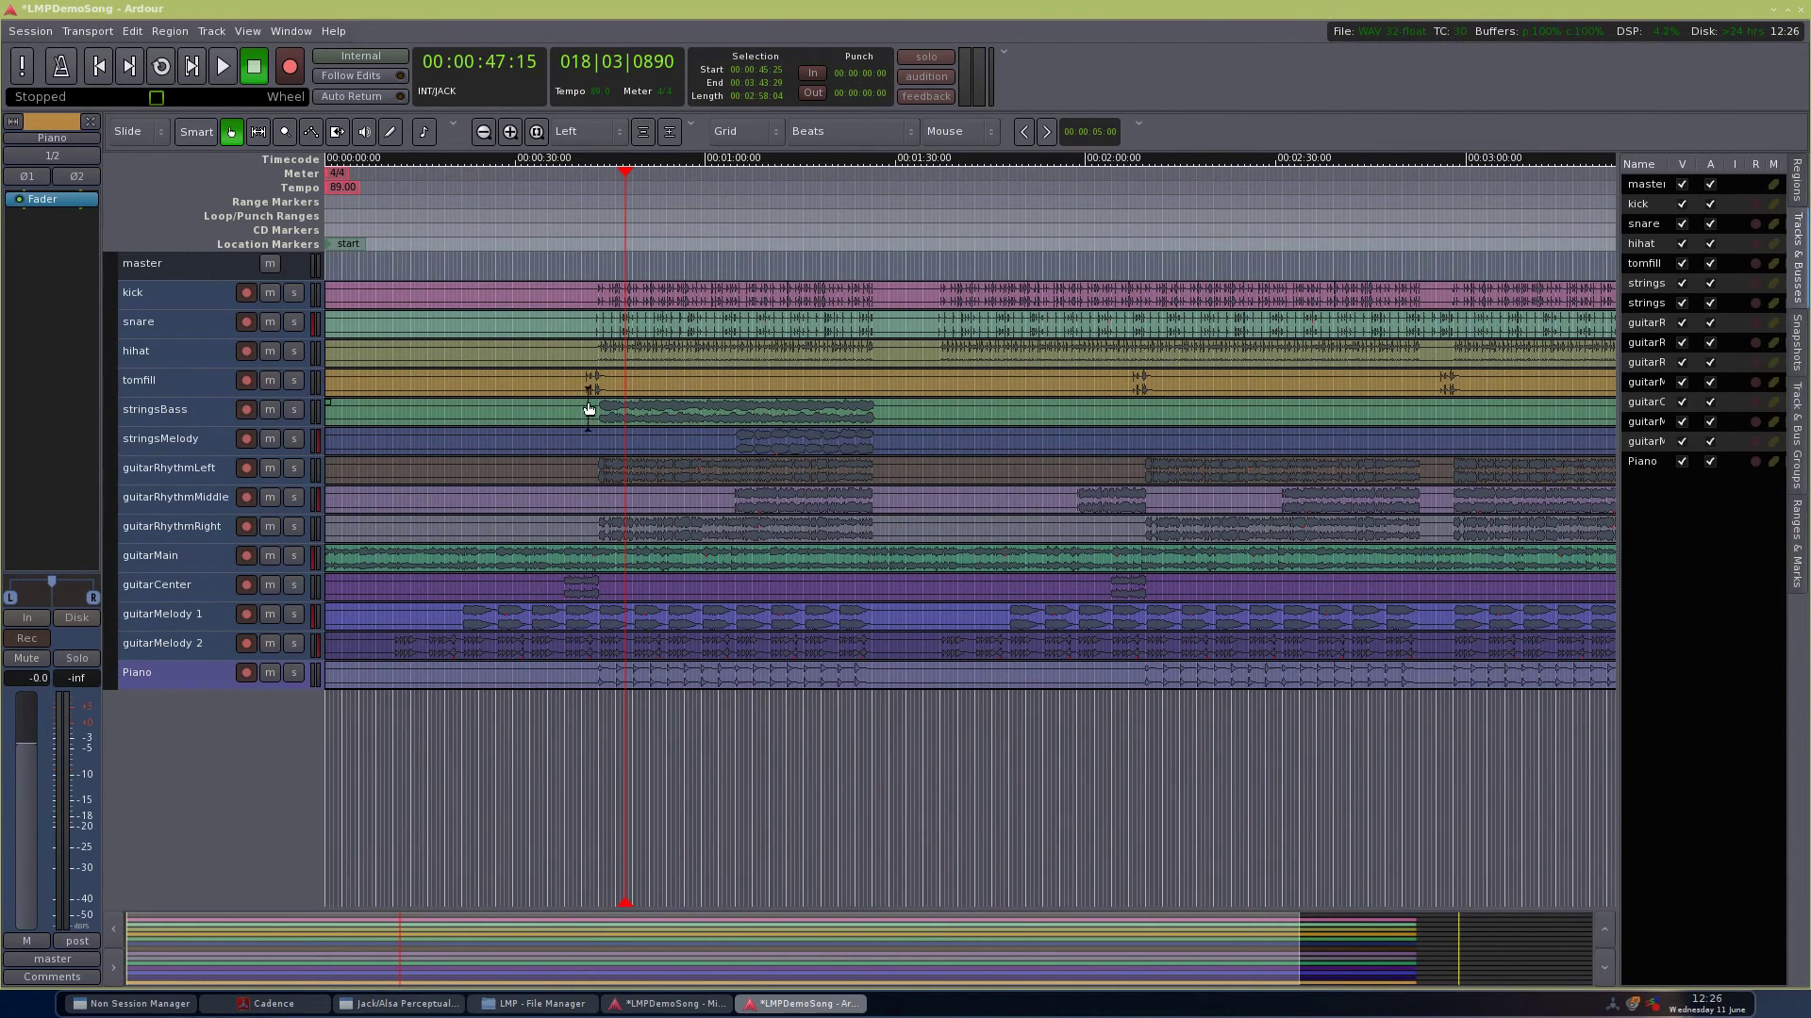
scroll(608, 413, "up", 3)
left_click(225, 415)
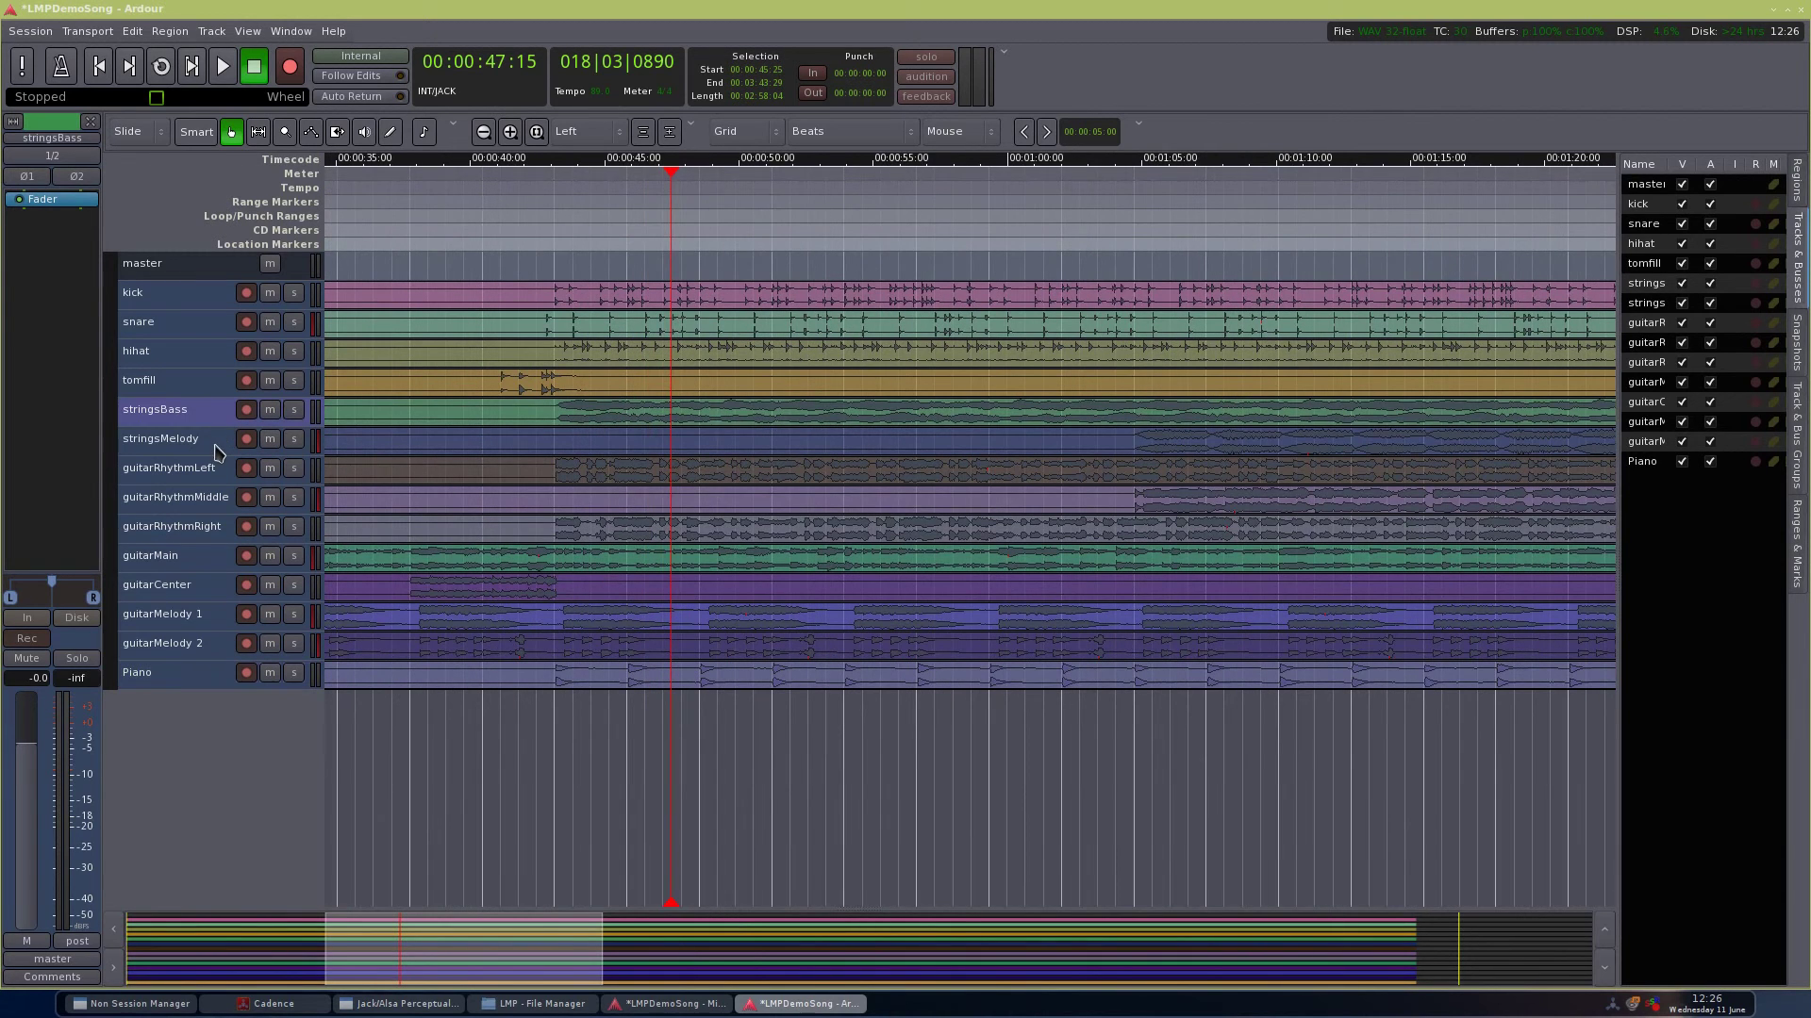
left_click(219, 443, "ctrl")
left_click_drag(218, 450, 229, 594)
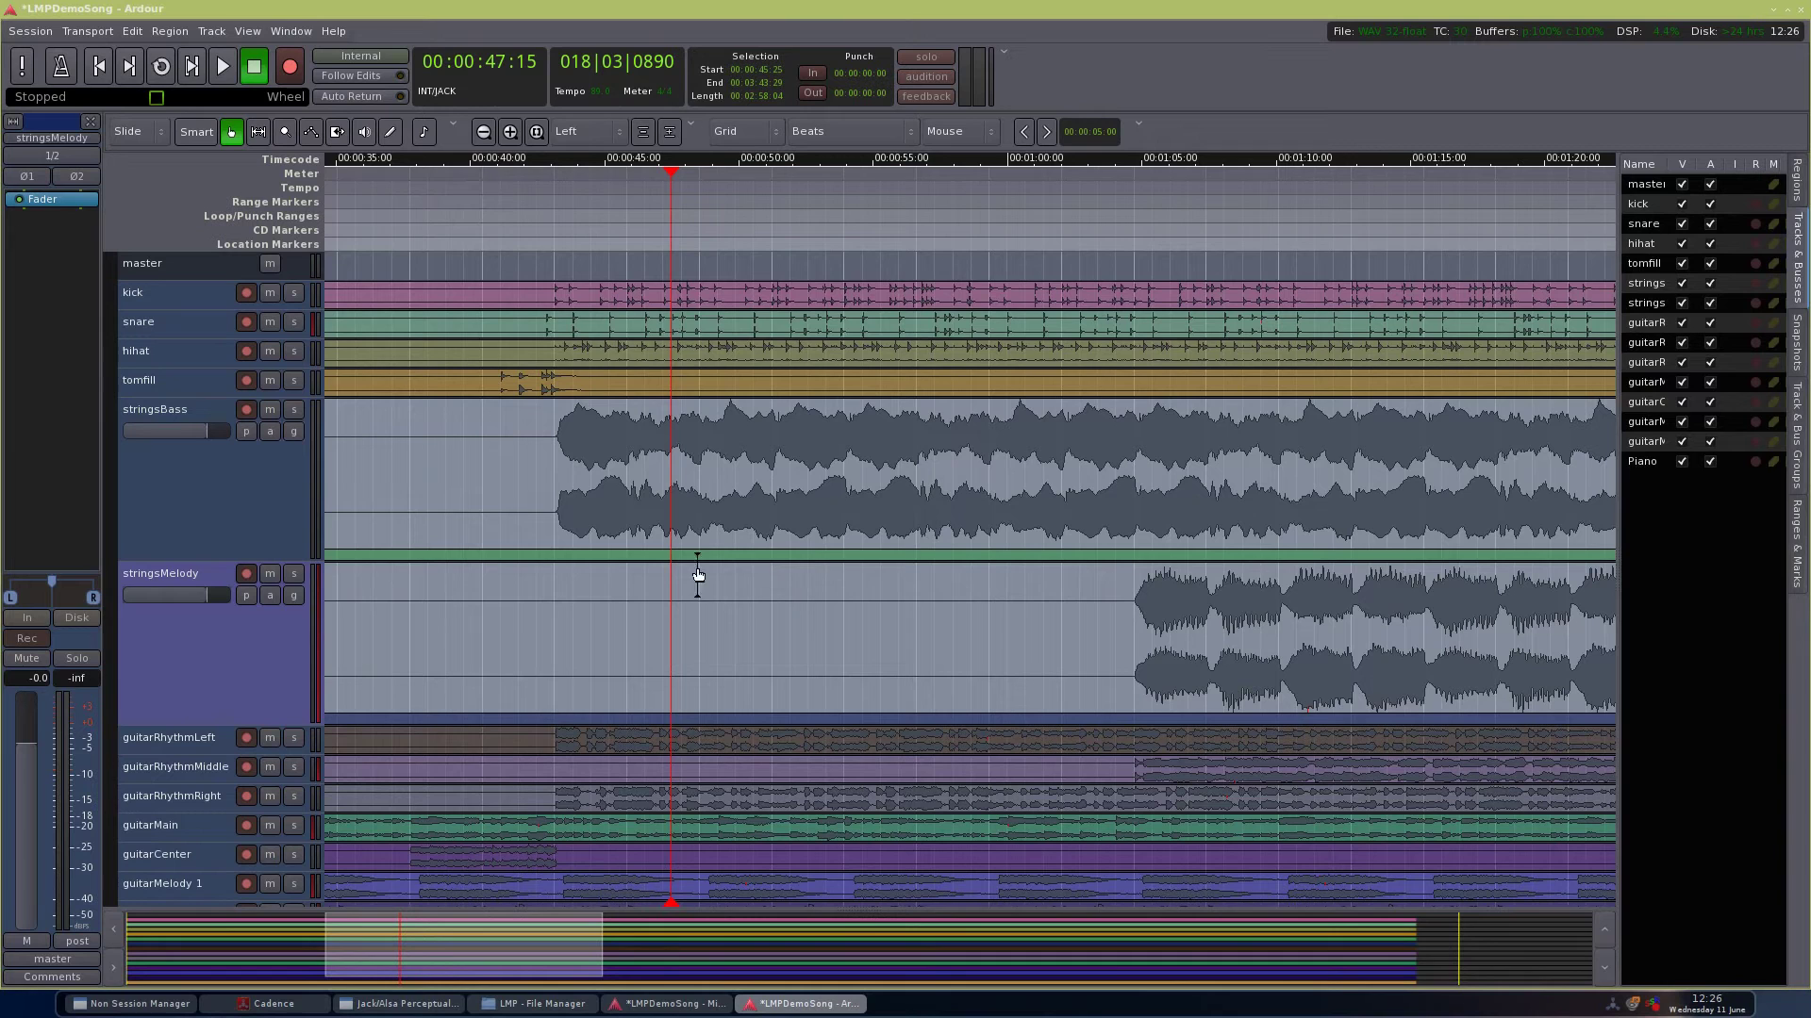
Step: Select the stringsBass region and set the grid unit to Bars
left_click(574, 437)
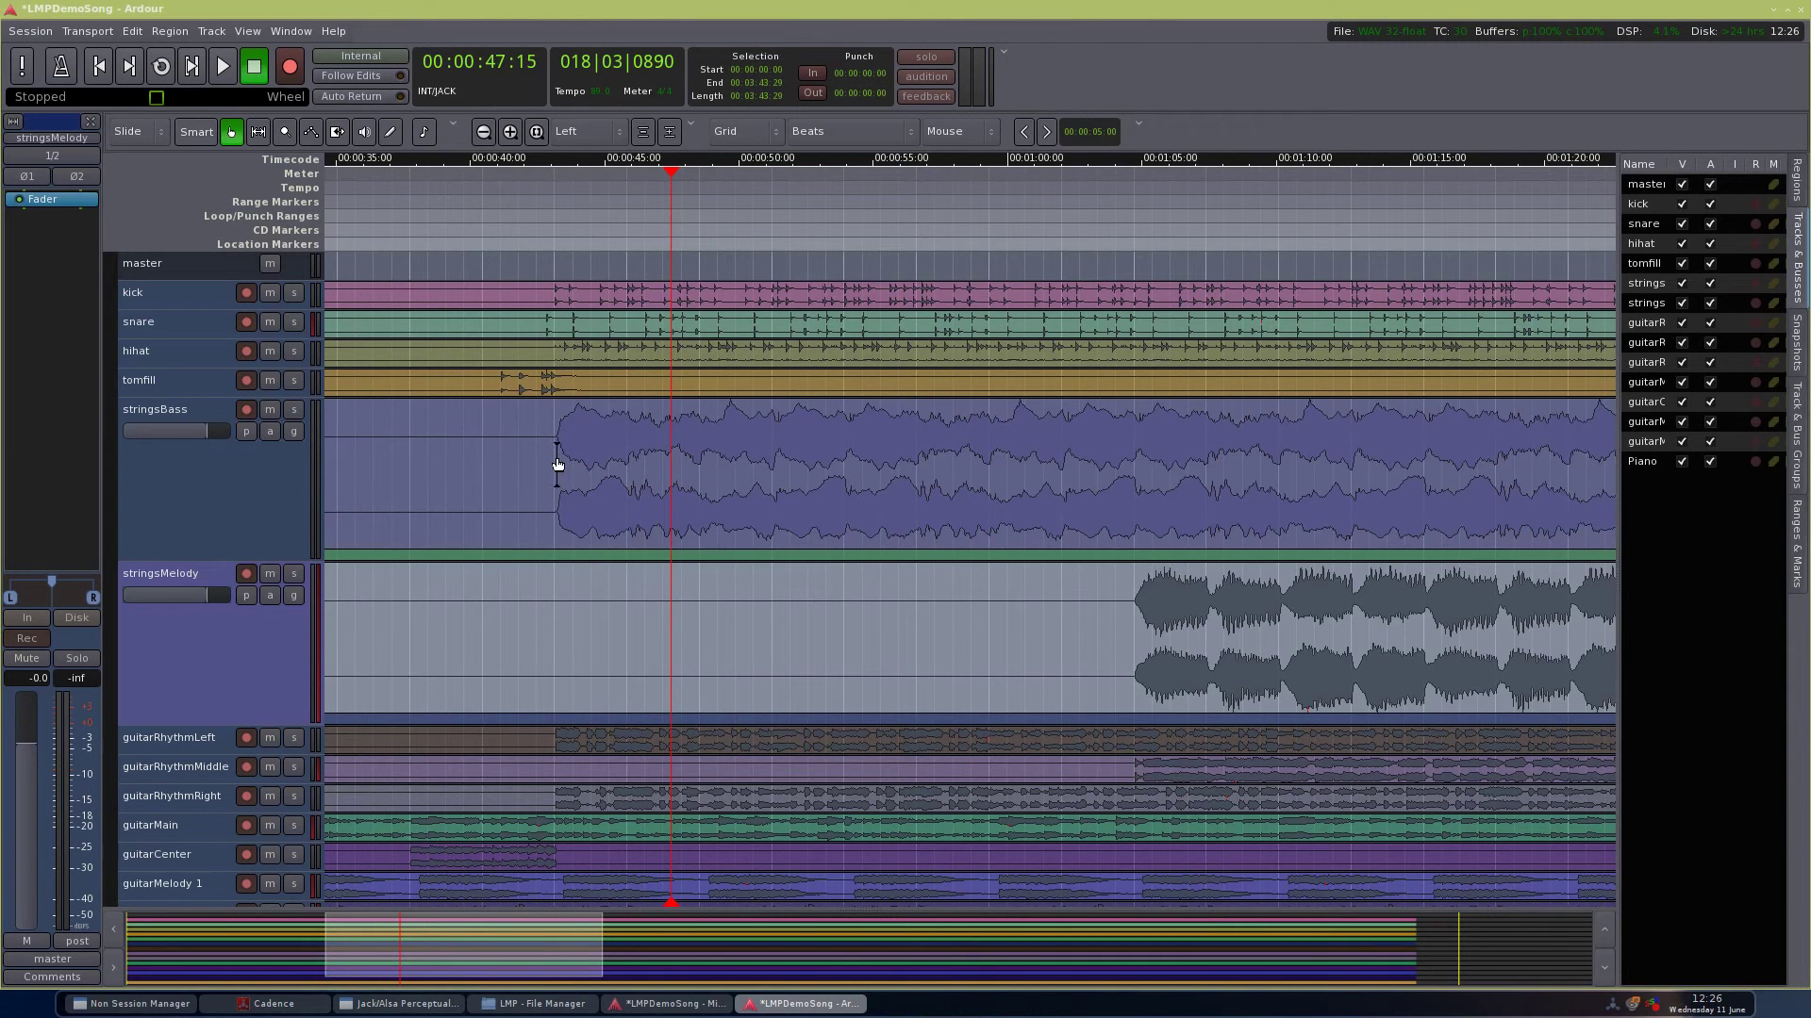
left_click(854, 139)
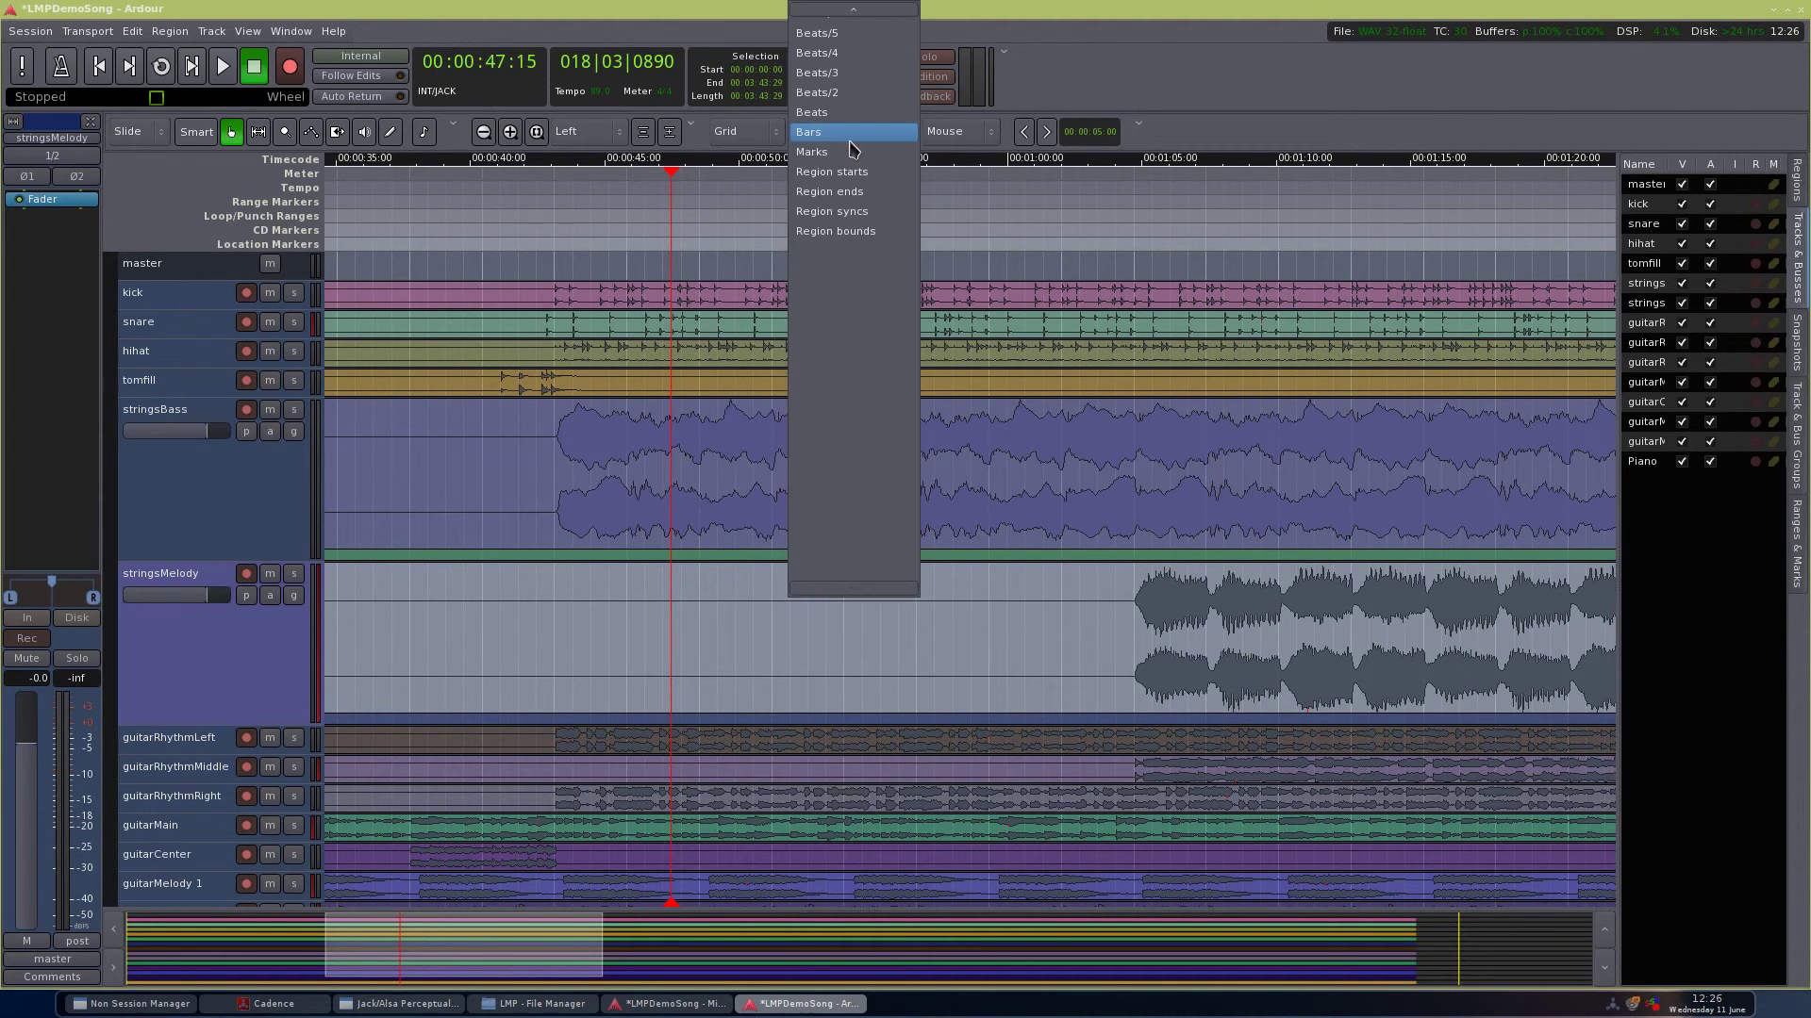
left_click(854, 136)
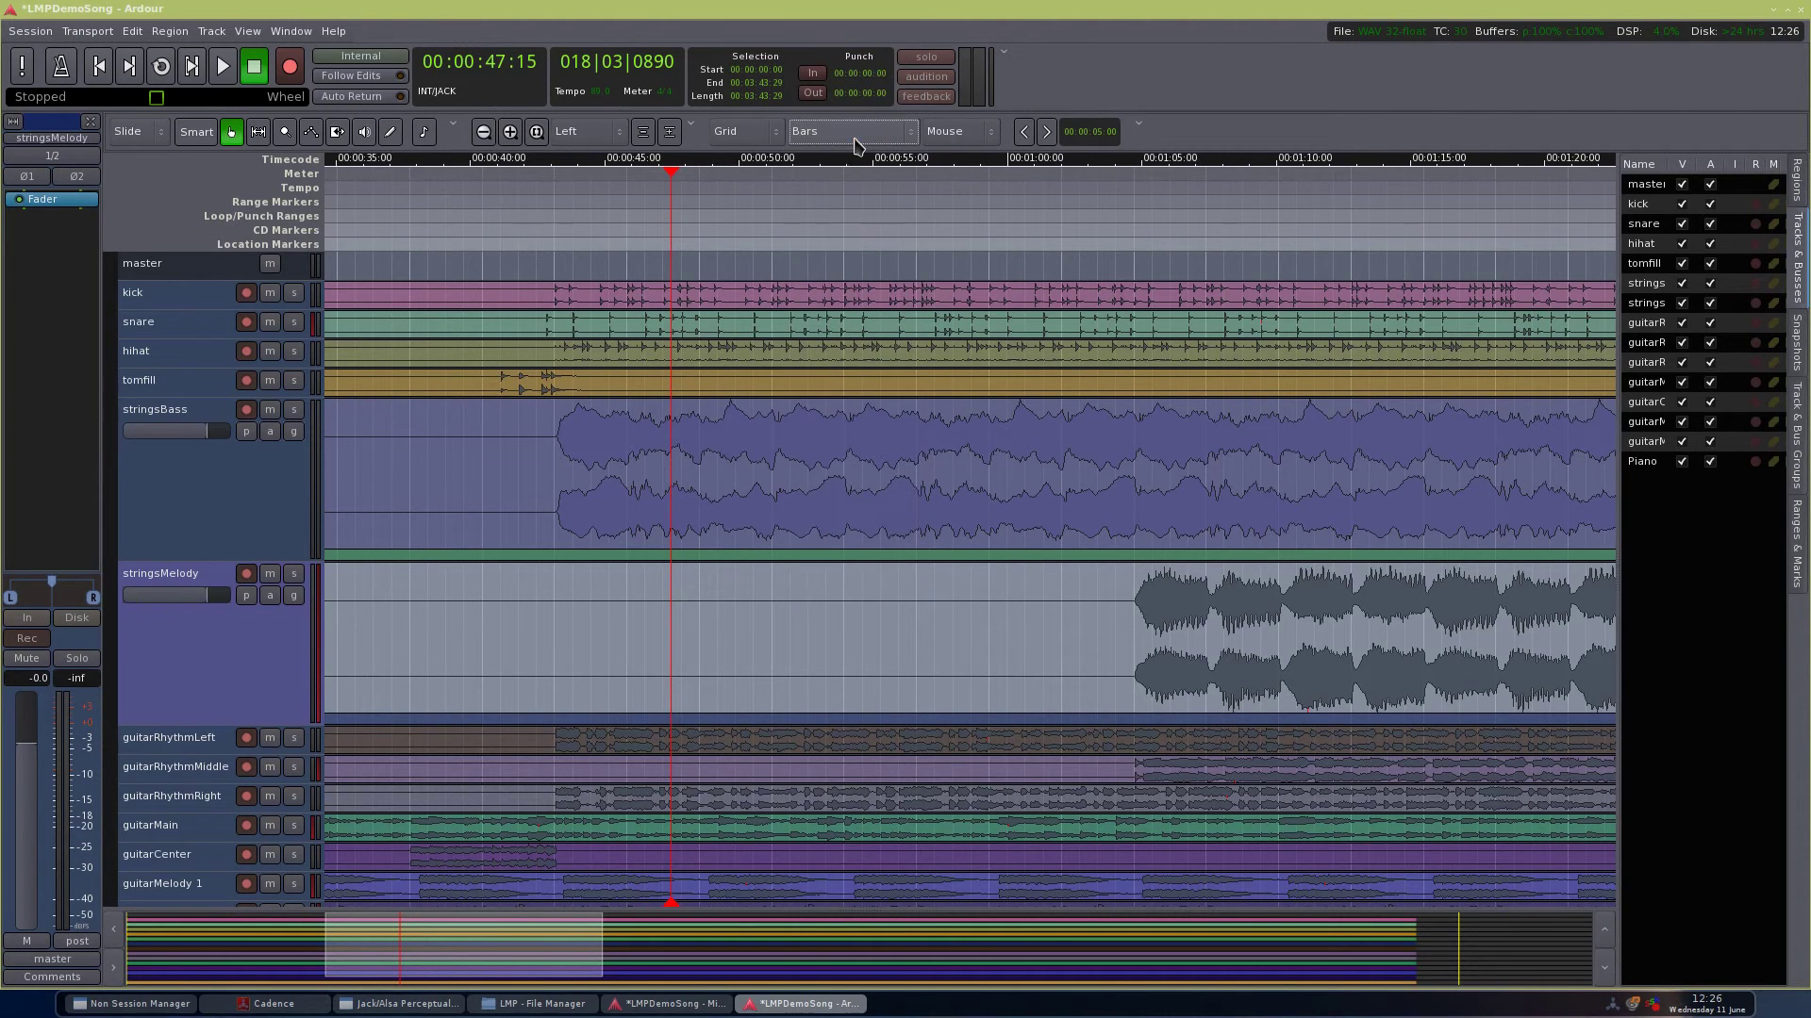
Step: Split the stringsBass and stringsMelody regions at the bar lines where their audible parts begin and just after they end
left_click(554, 451)
scroll(903, 469, "right", 4)
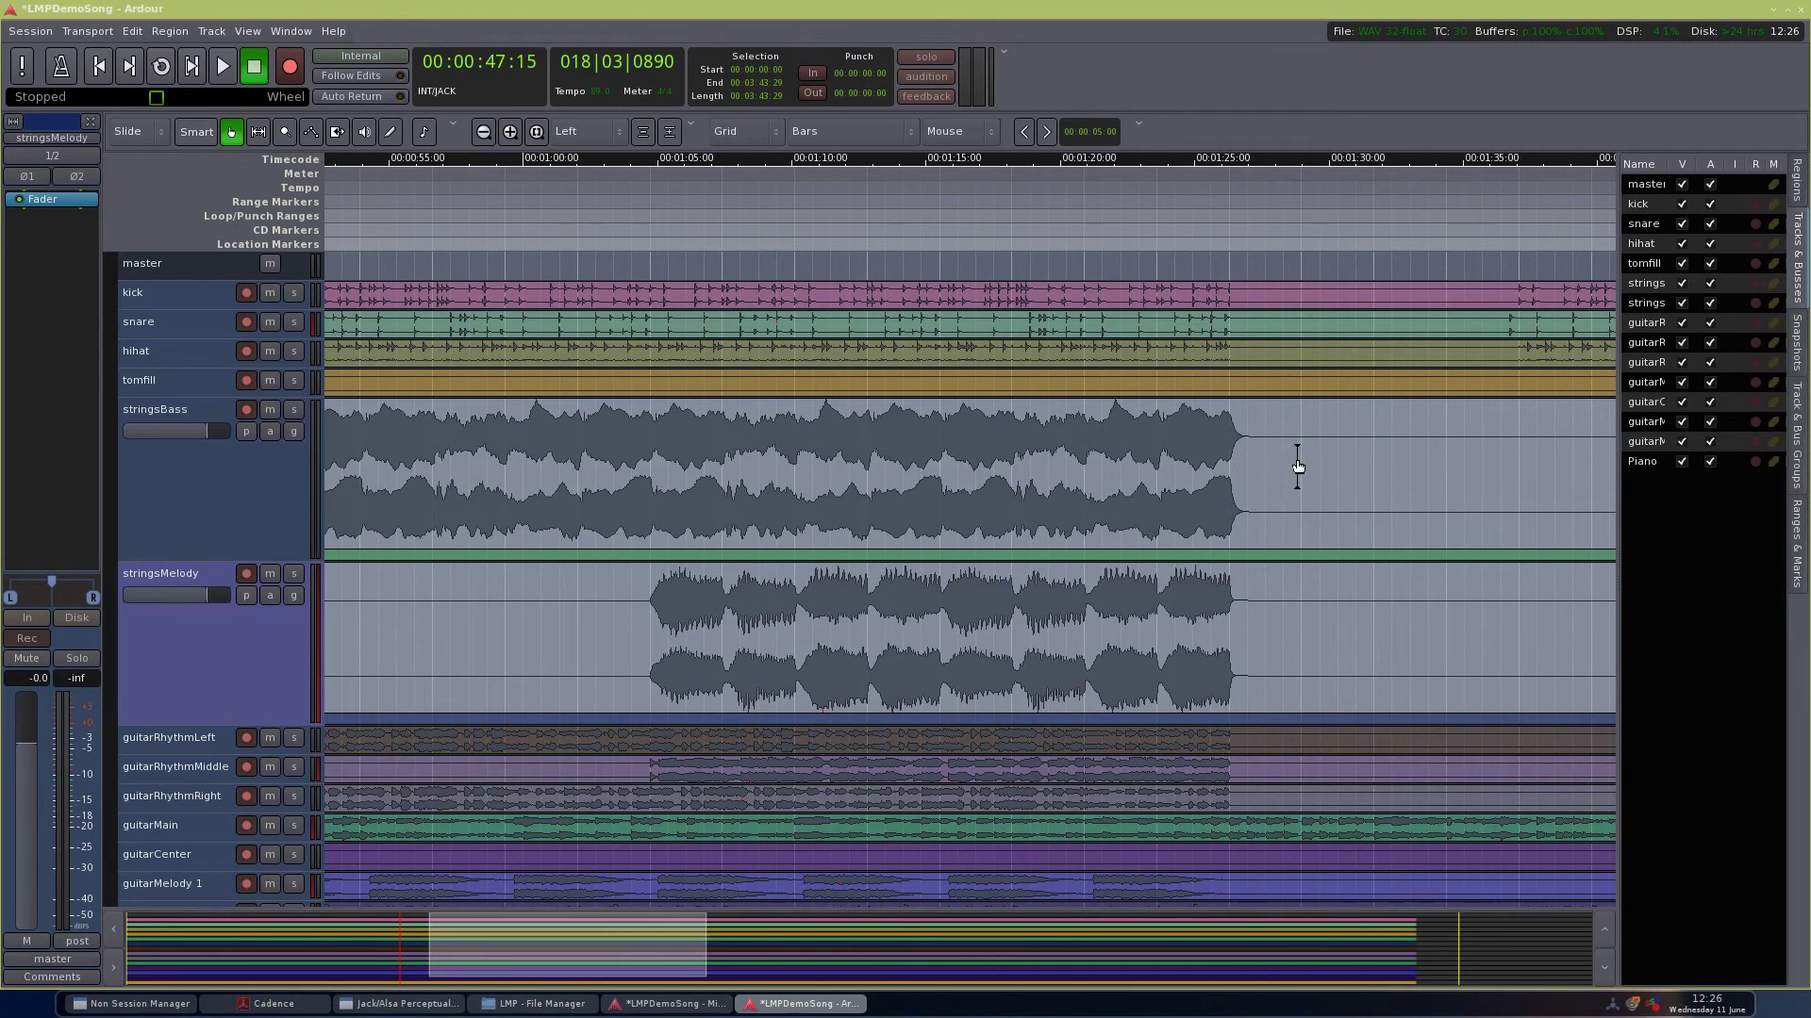
key("s")
scroll(613, 642, "left", 5)
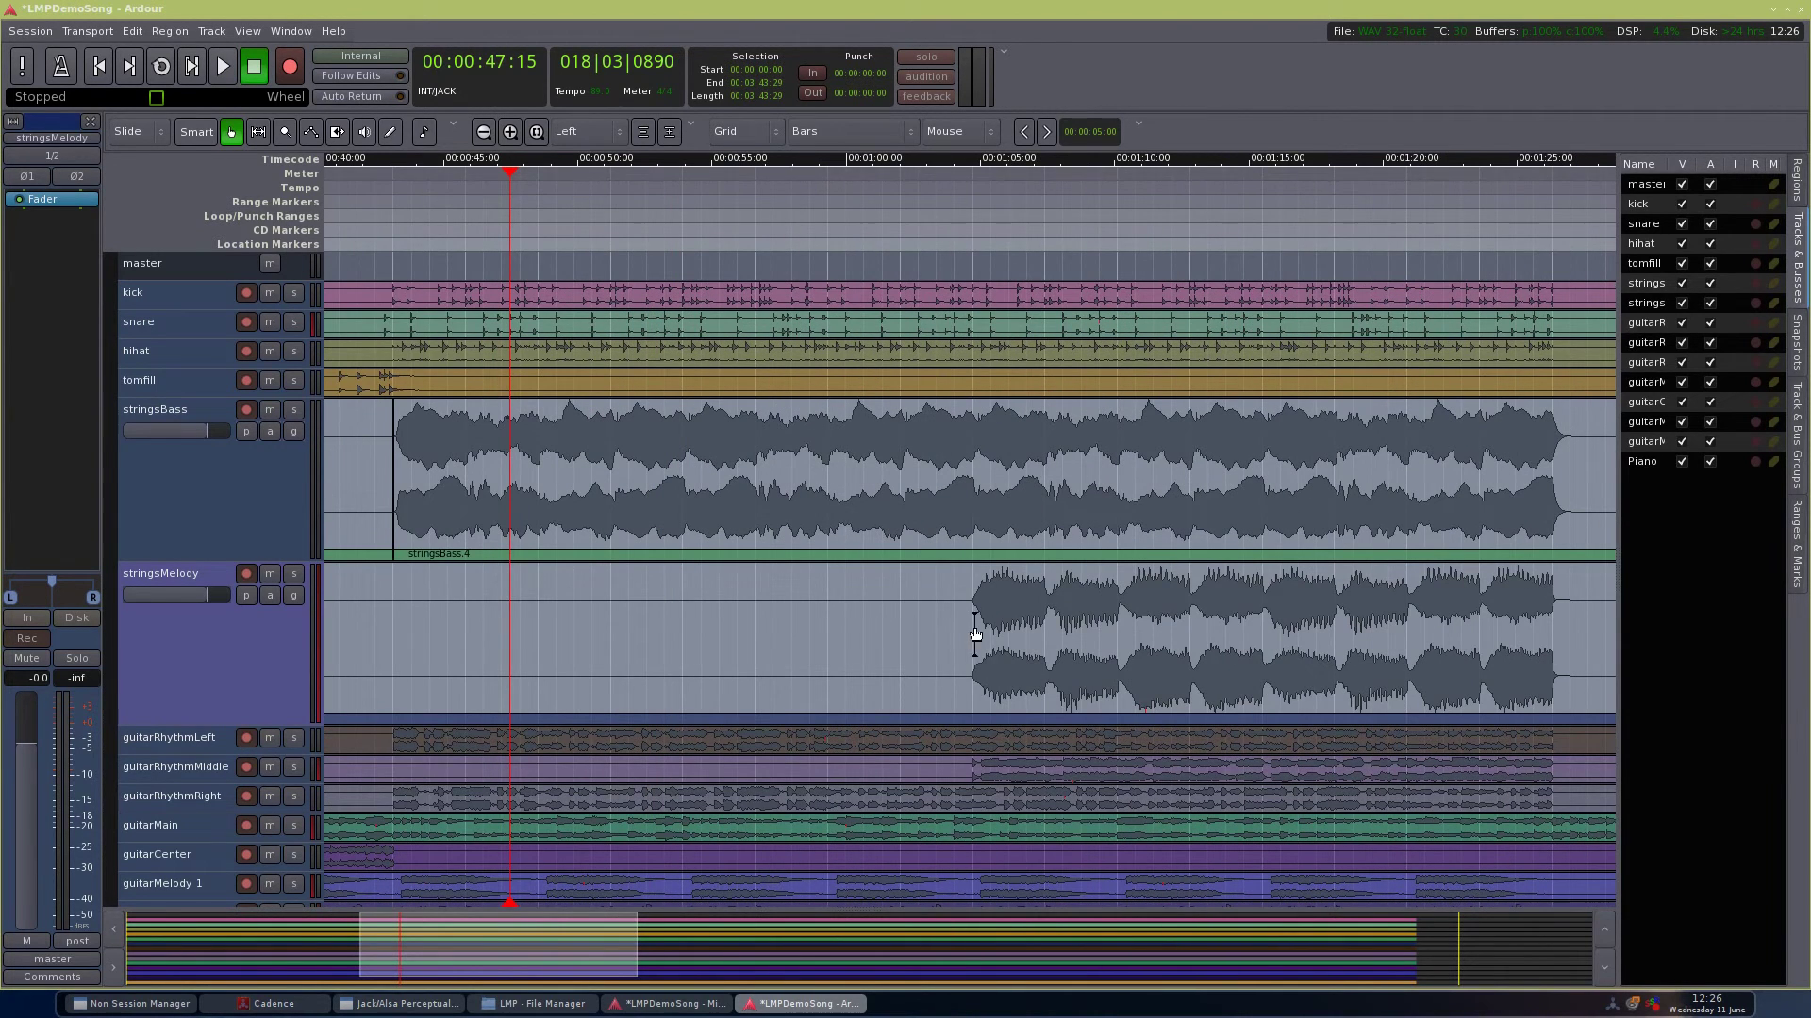
scroll(882, 620, "right", 3)
scroll(888, 618, "right", 3)
key("s")
scroll(698, 491, "down", 1)
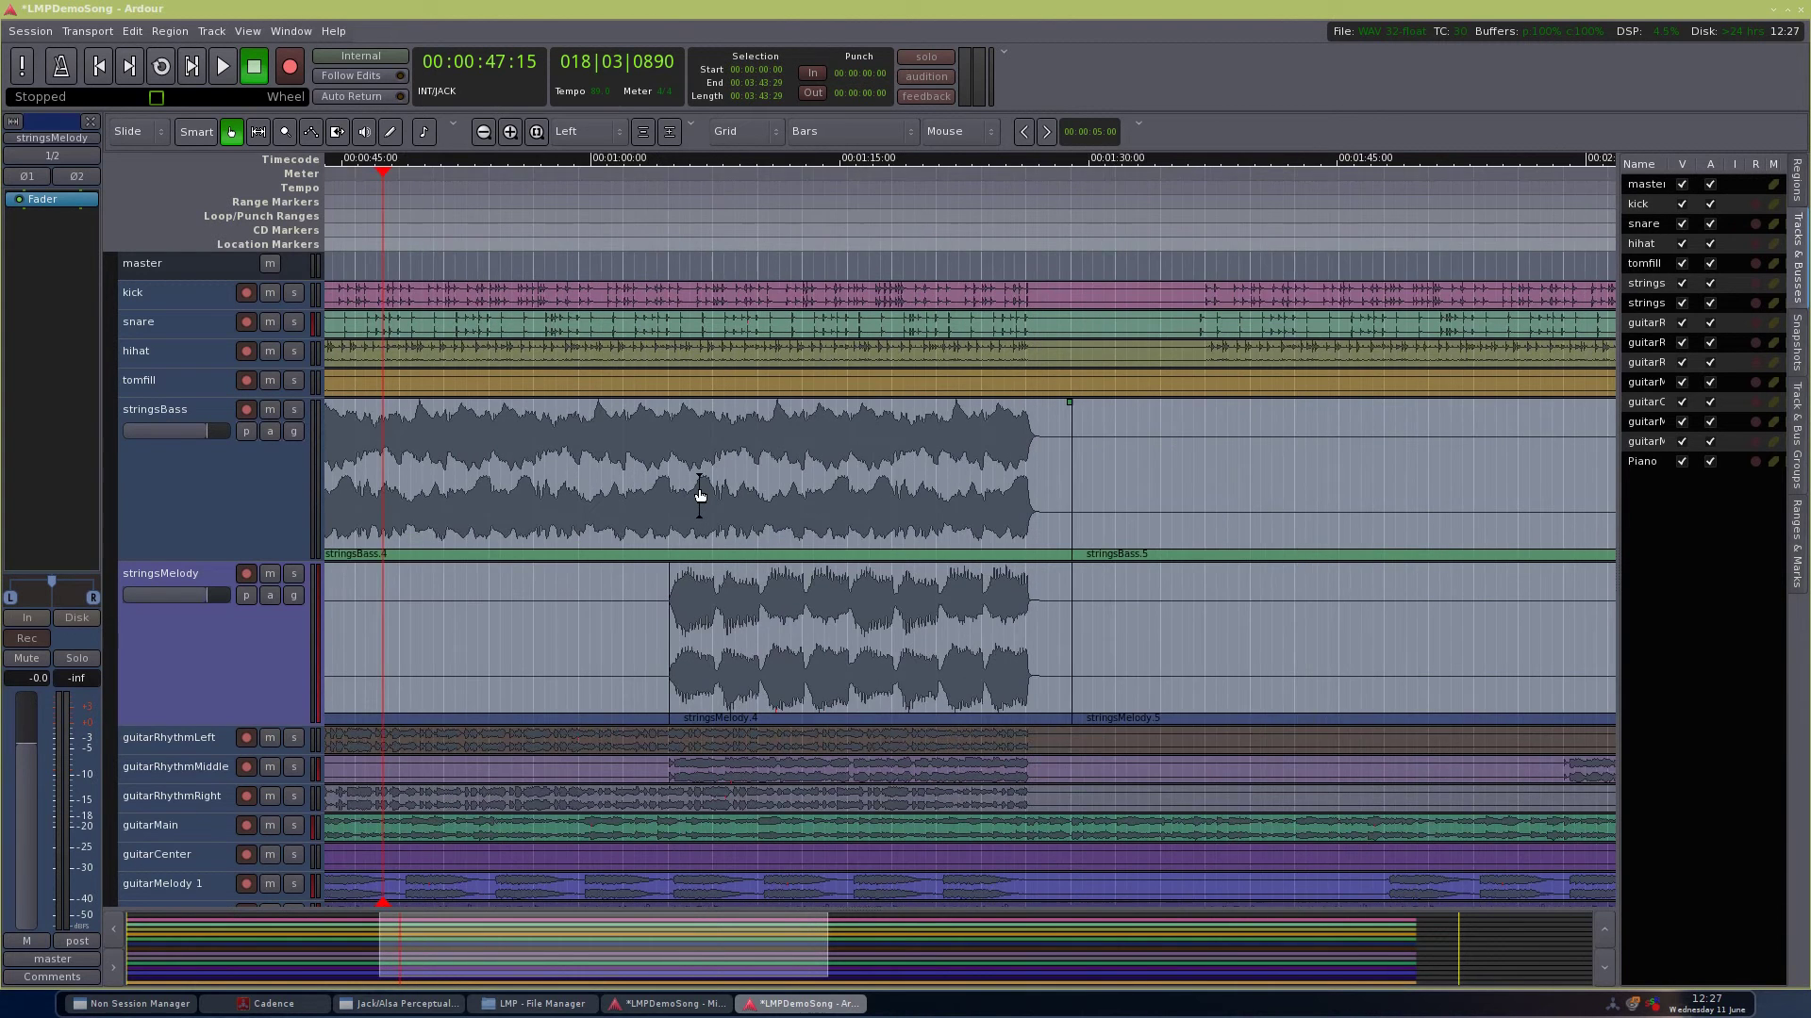
Step: Delete the silent regions before and after the audible parts on the stringsBass and stringsMelody tracks
scroll(706, 490, "left", 6)
scroll(711, 493, "down", 2)
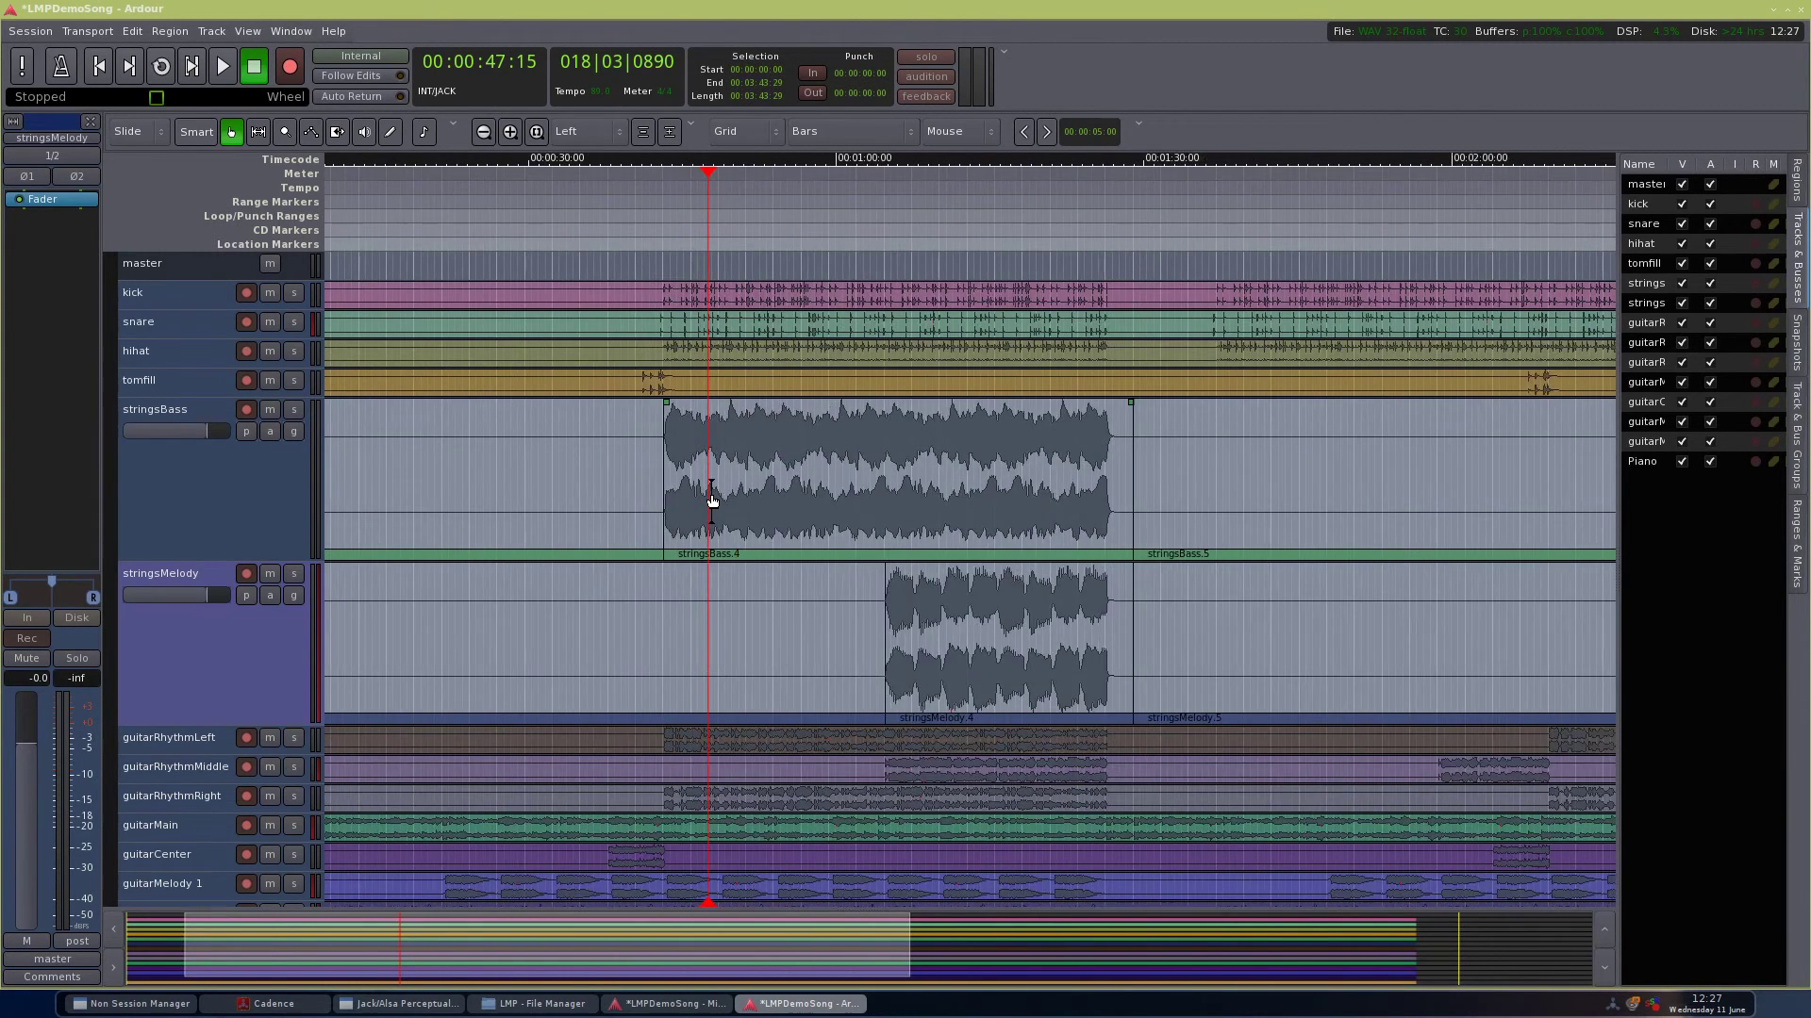
left_click(698, 454)
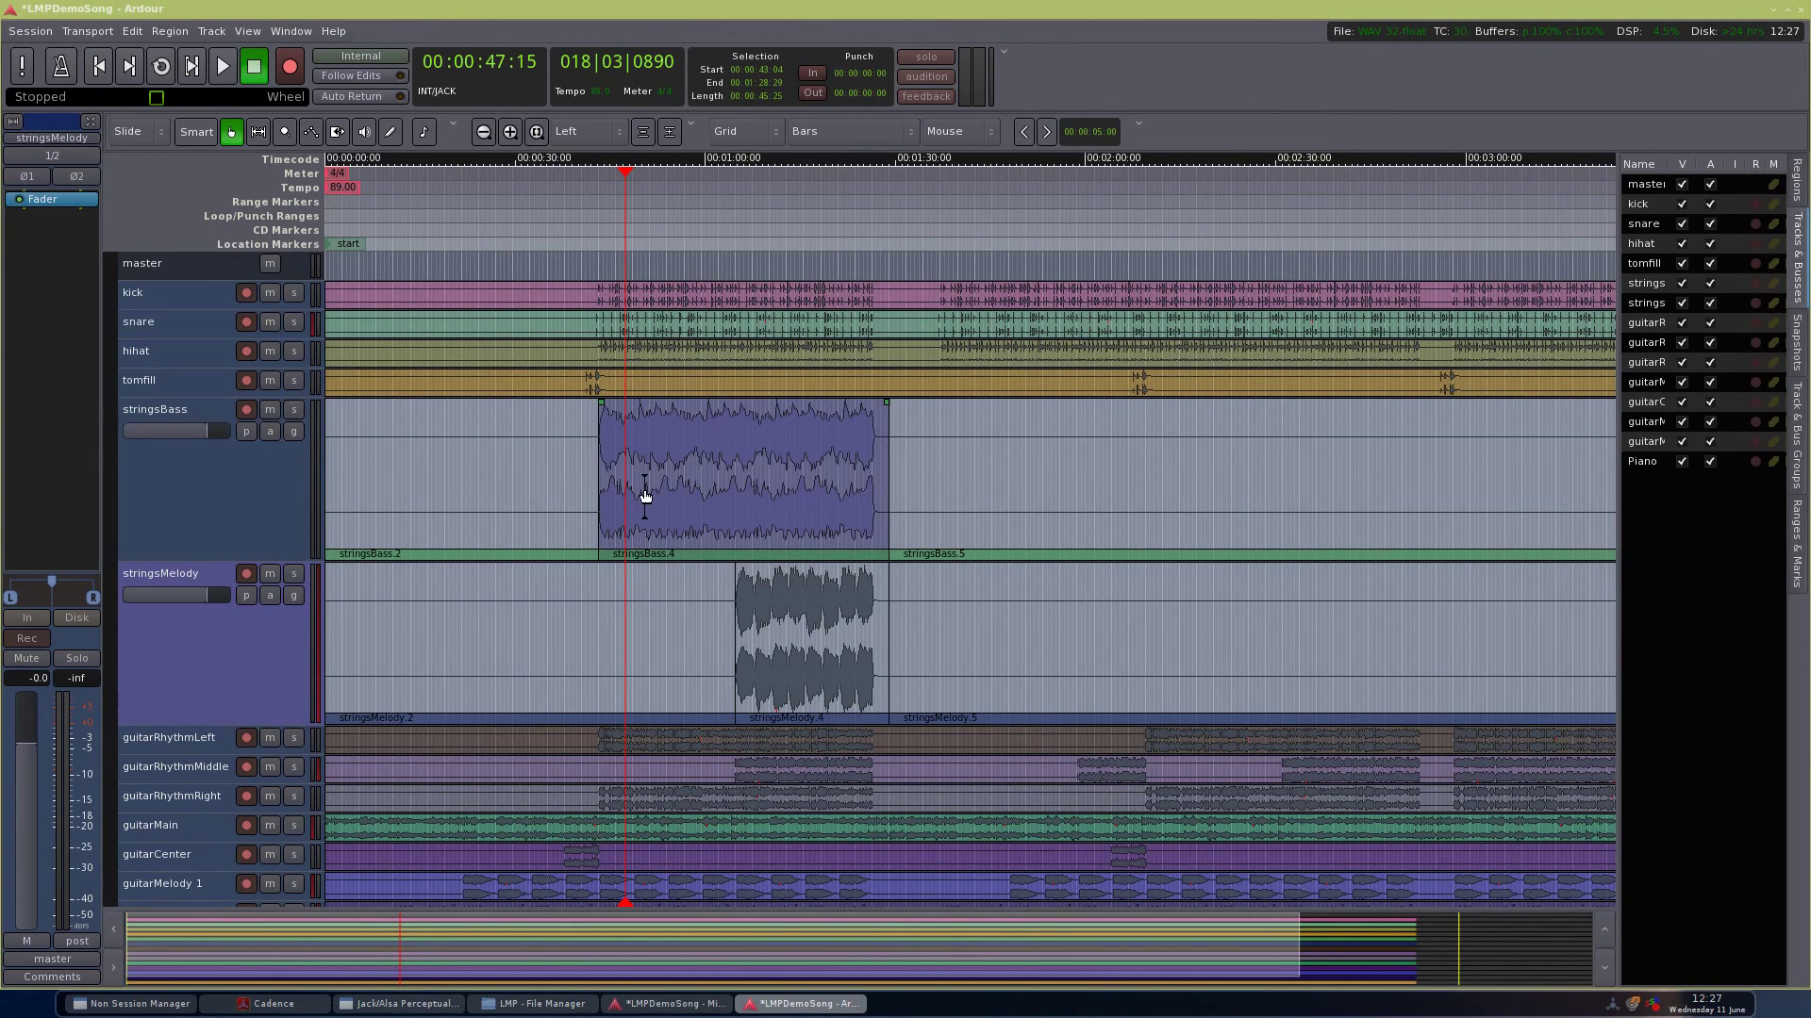
scroll(645, 495, "up", 1)
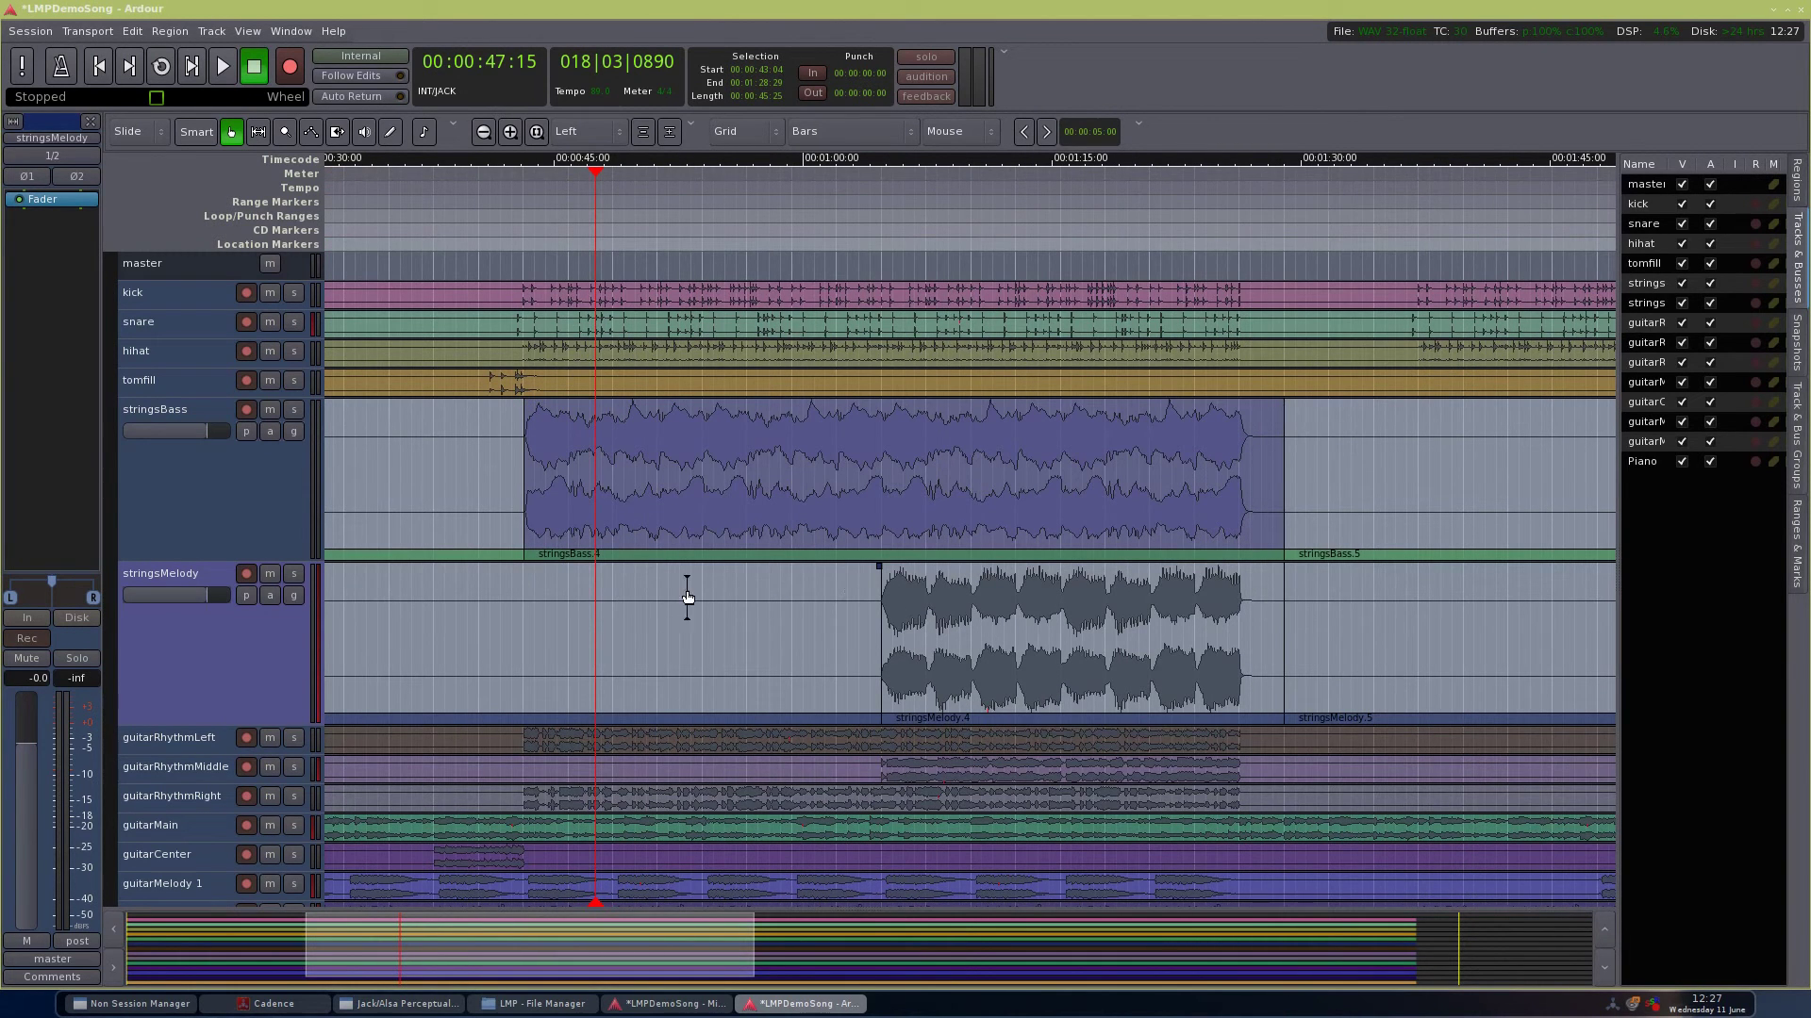
left_click(450, 490)
scroll(495, 490, "down", 3)
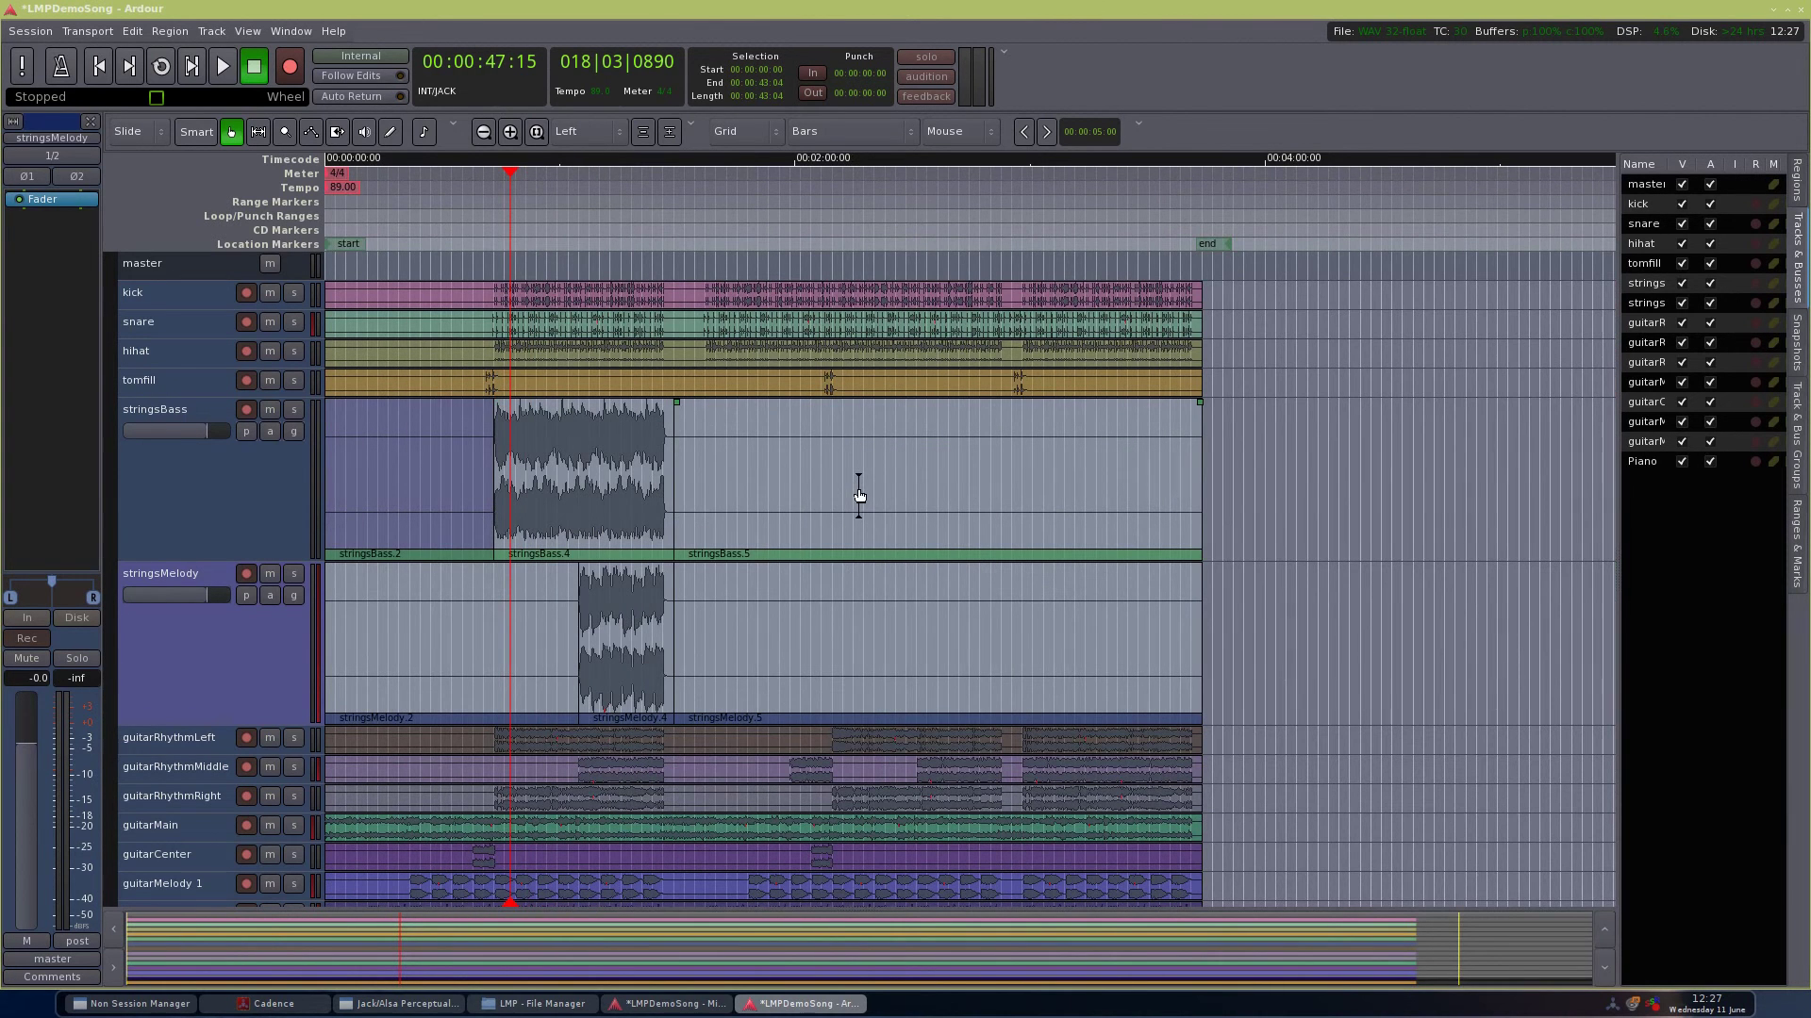
key("Delete")
left_click(803, 484)
key("Delete")
left_click(752, 646)
key("Delete")
left_click(376, 615)
key("Delete")
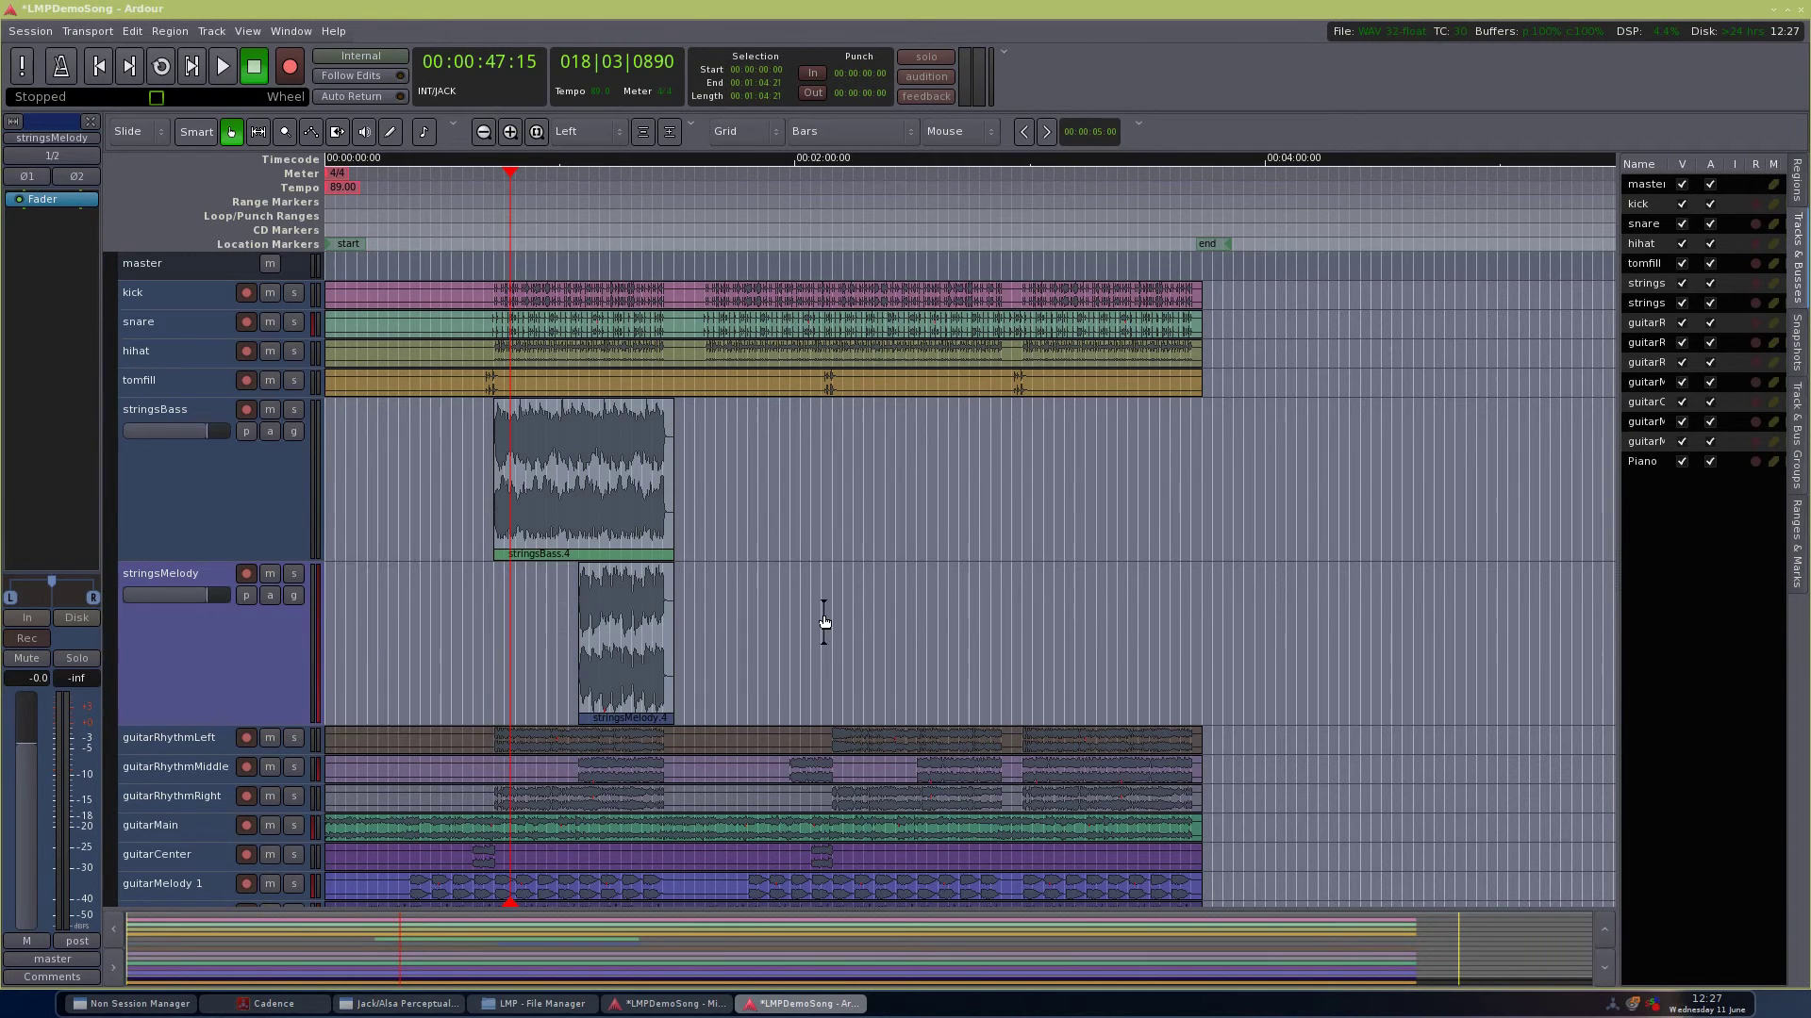
Step: Select the stringsBass.4 and stringsMelody.4 regions together, try moving them so stringsBass.4 starts at bar 49, and undo the move
left_click(824, 611)
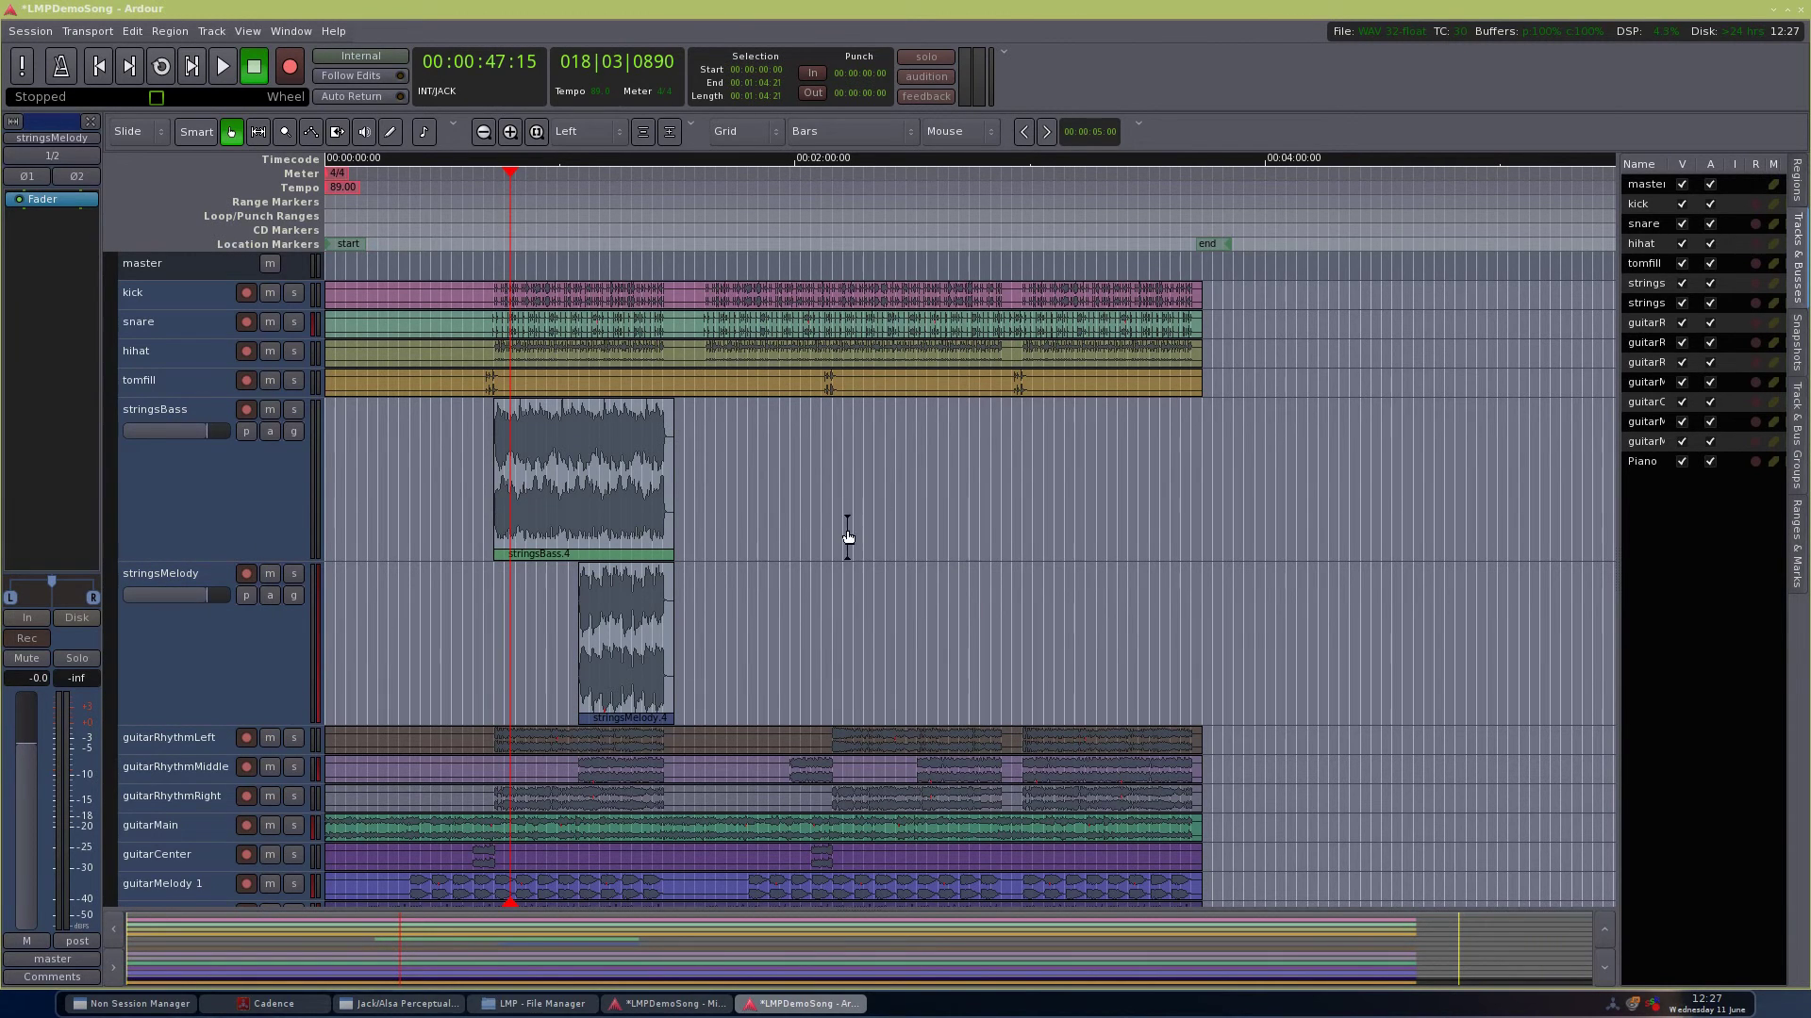
left_click_drag(817, 479, 588, 625)
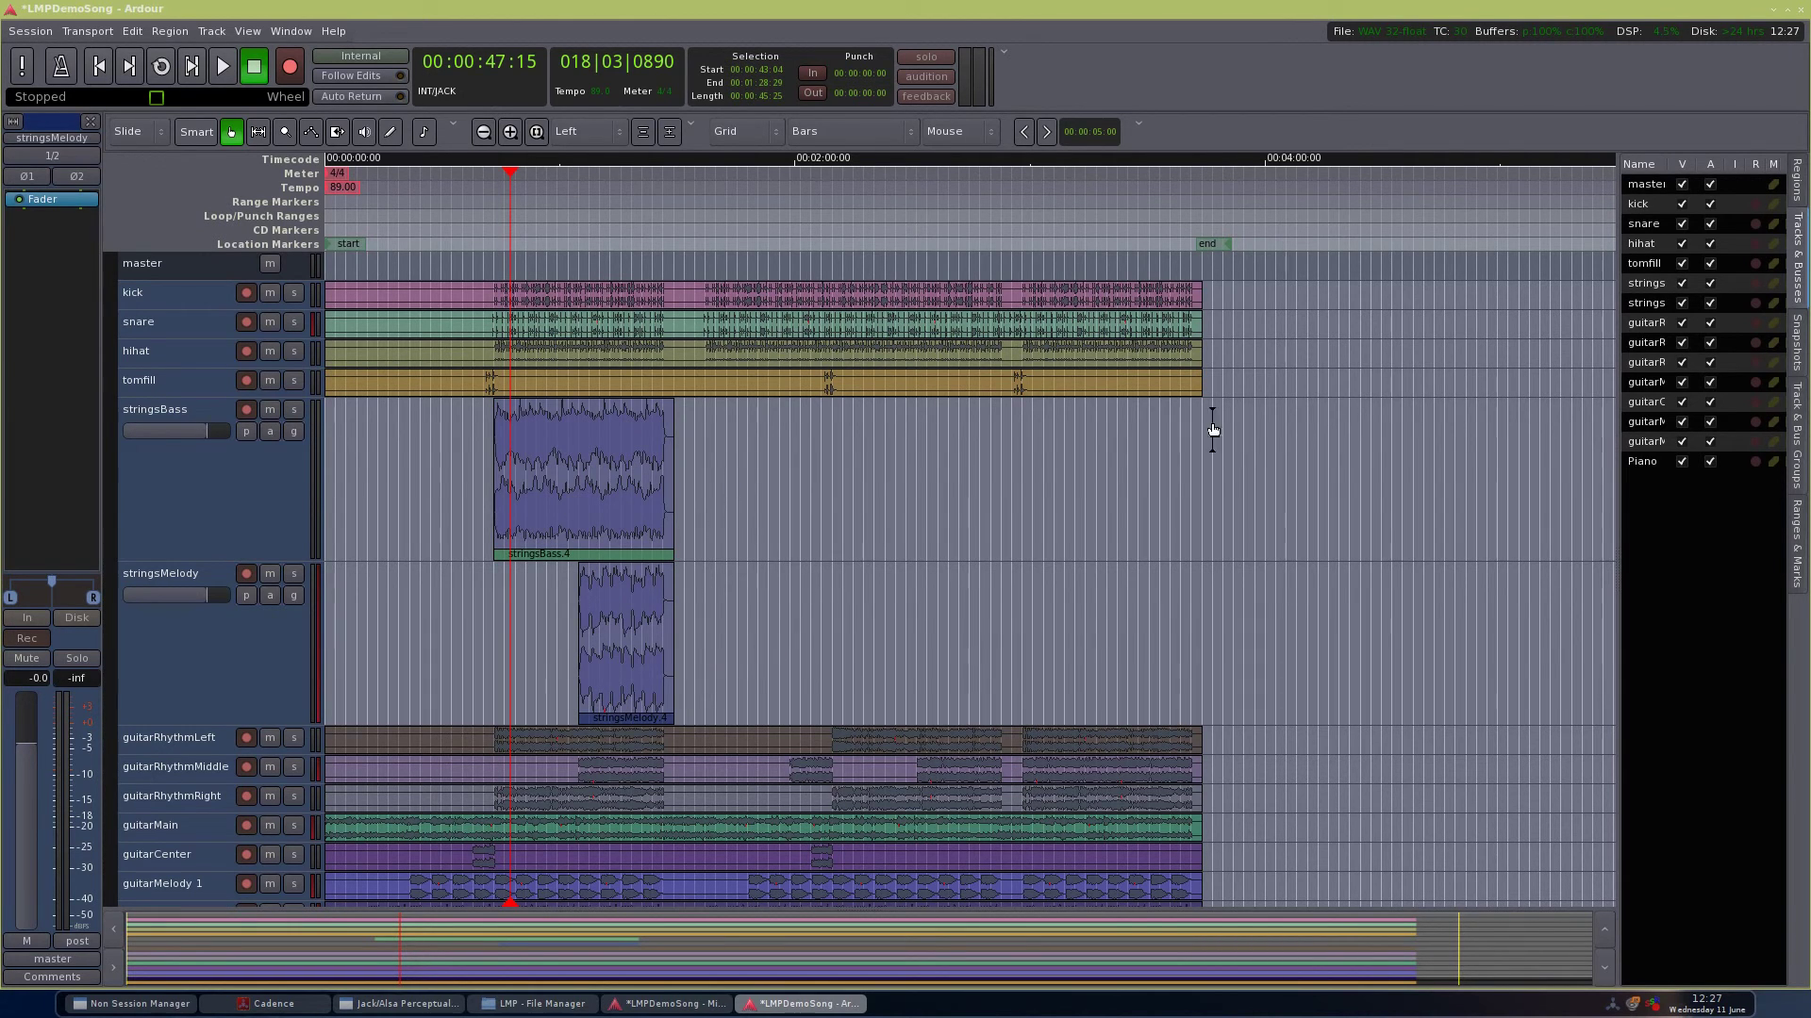
left_click(864, 551)
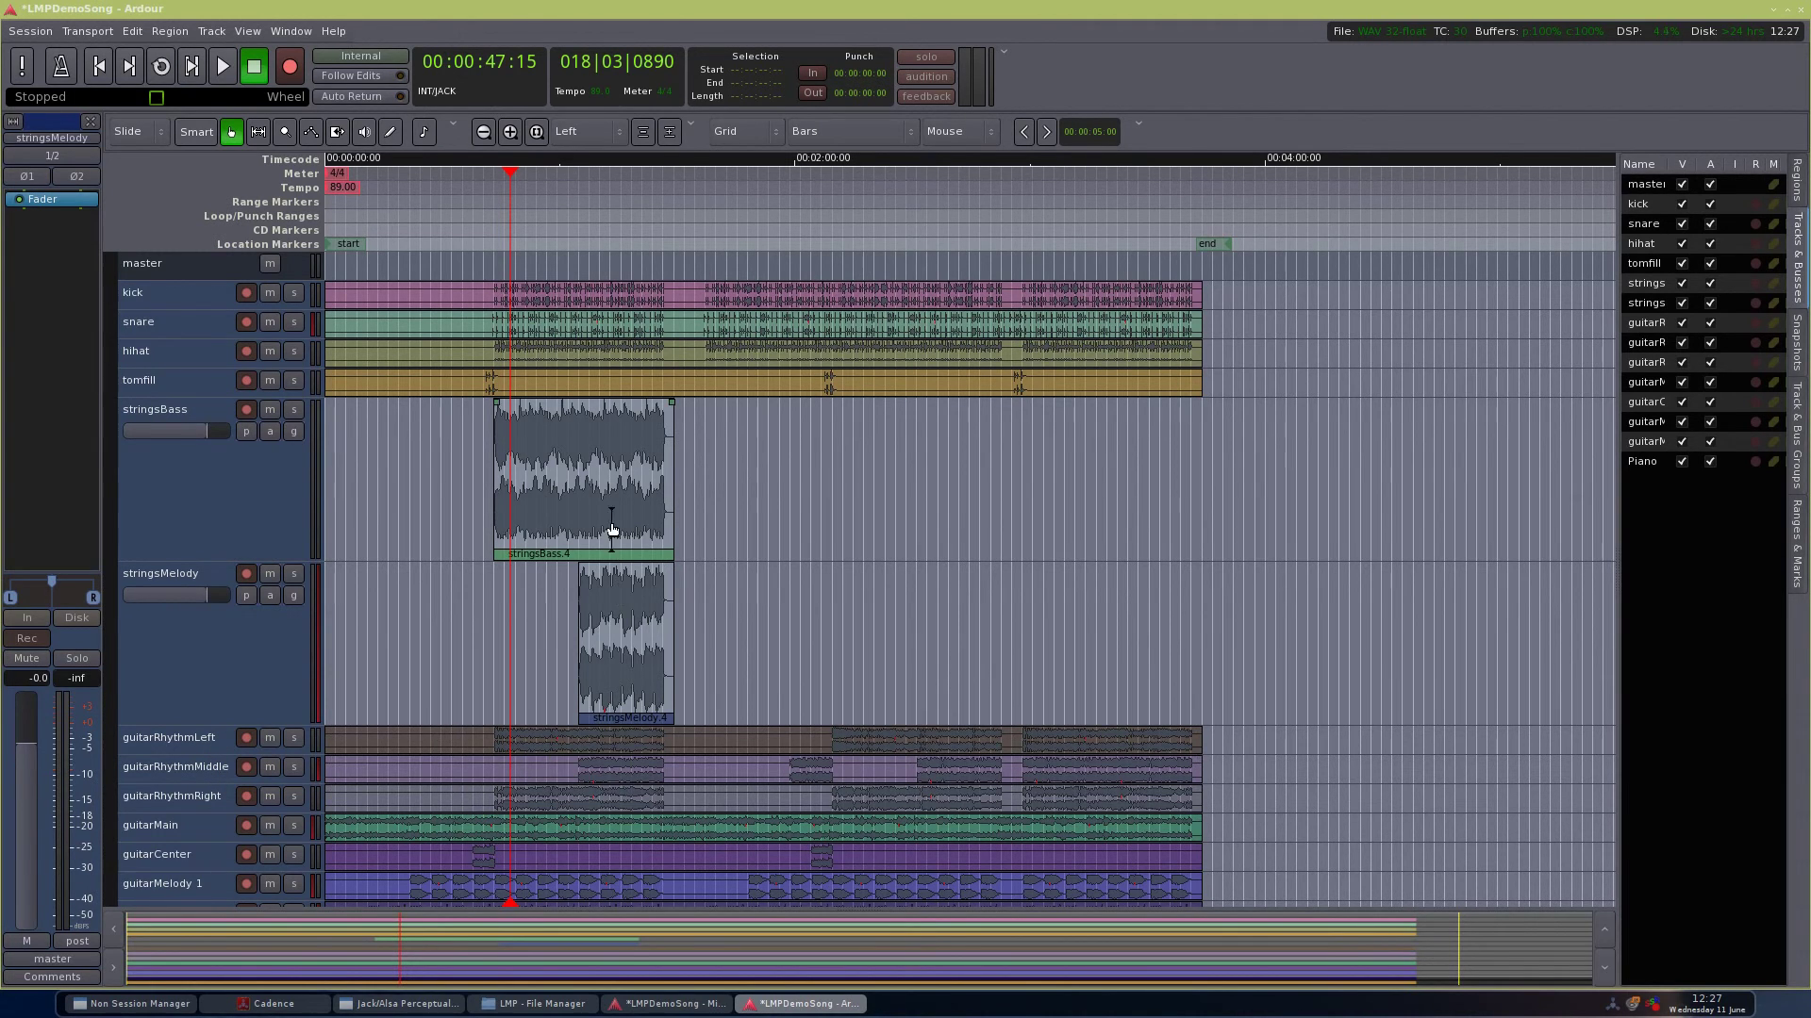
left_click_drag(764, 476, 645, 702)
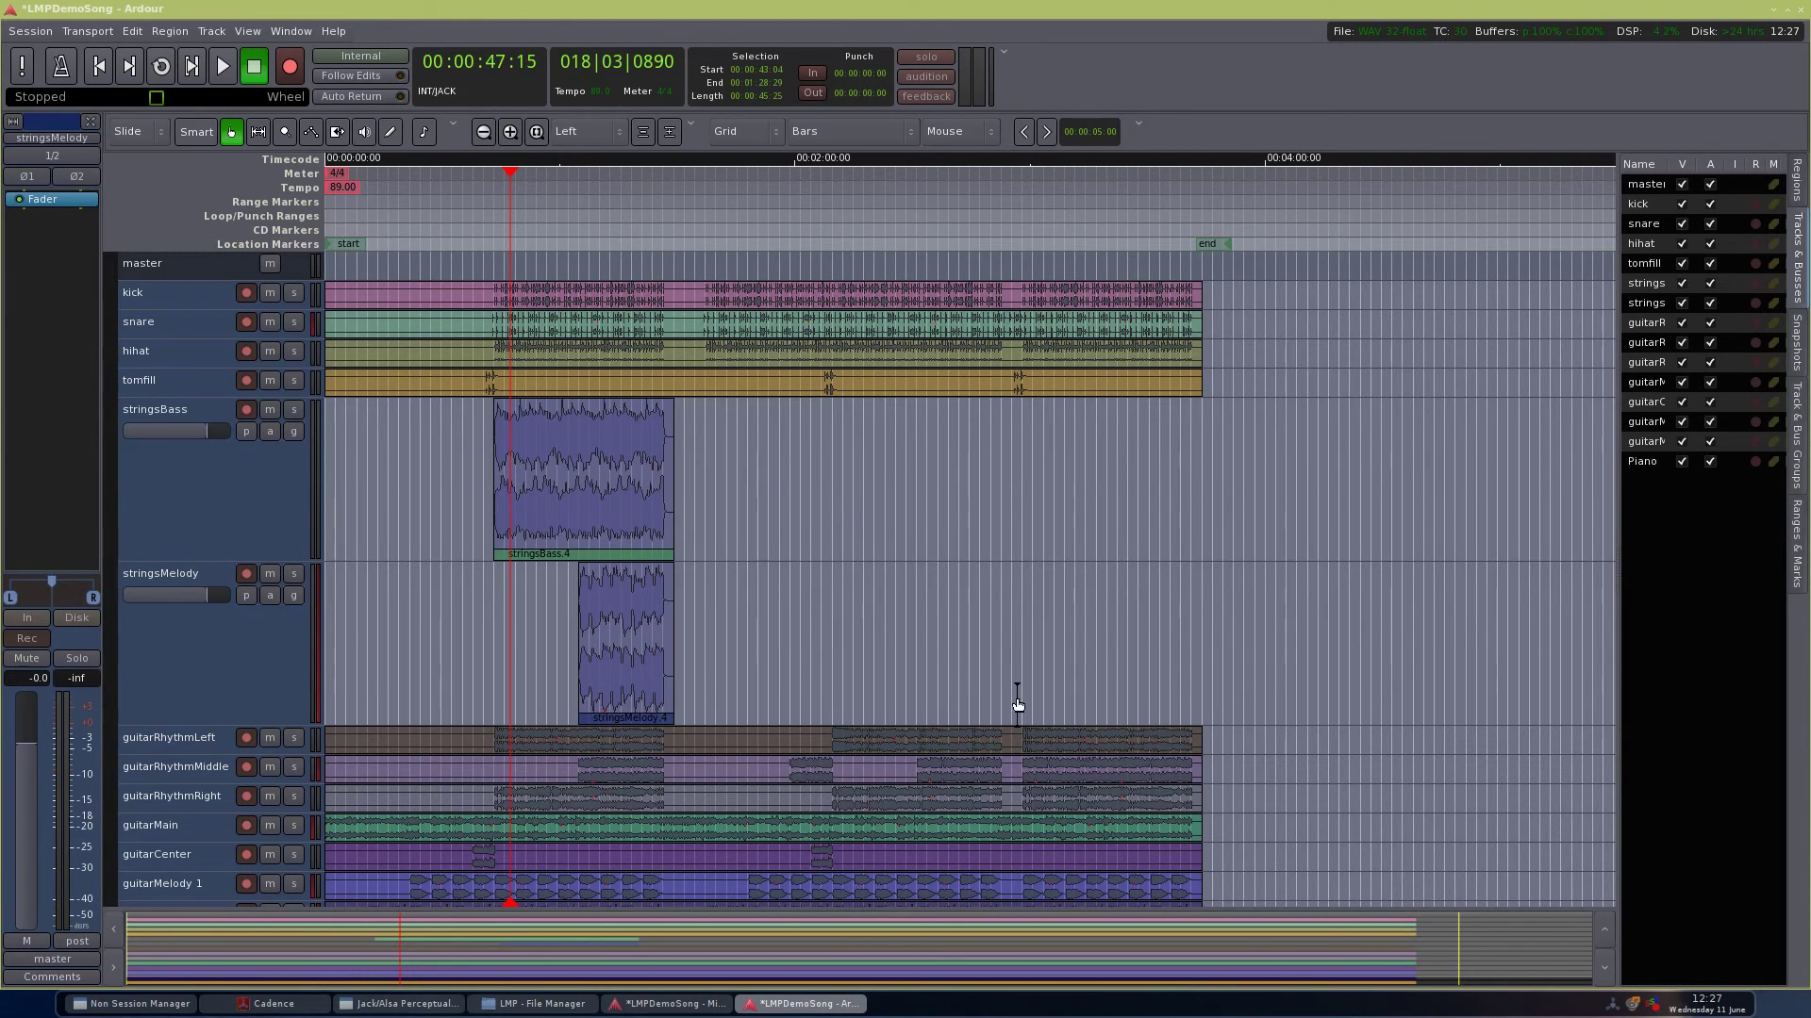
left_click_drag(569, 470, 902, 500)
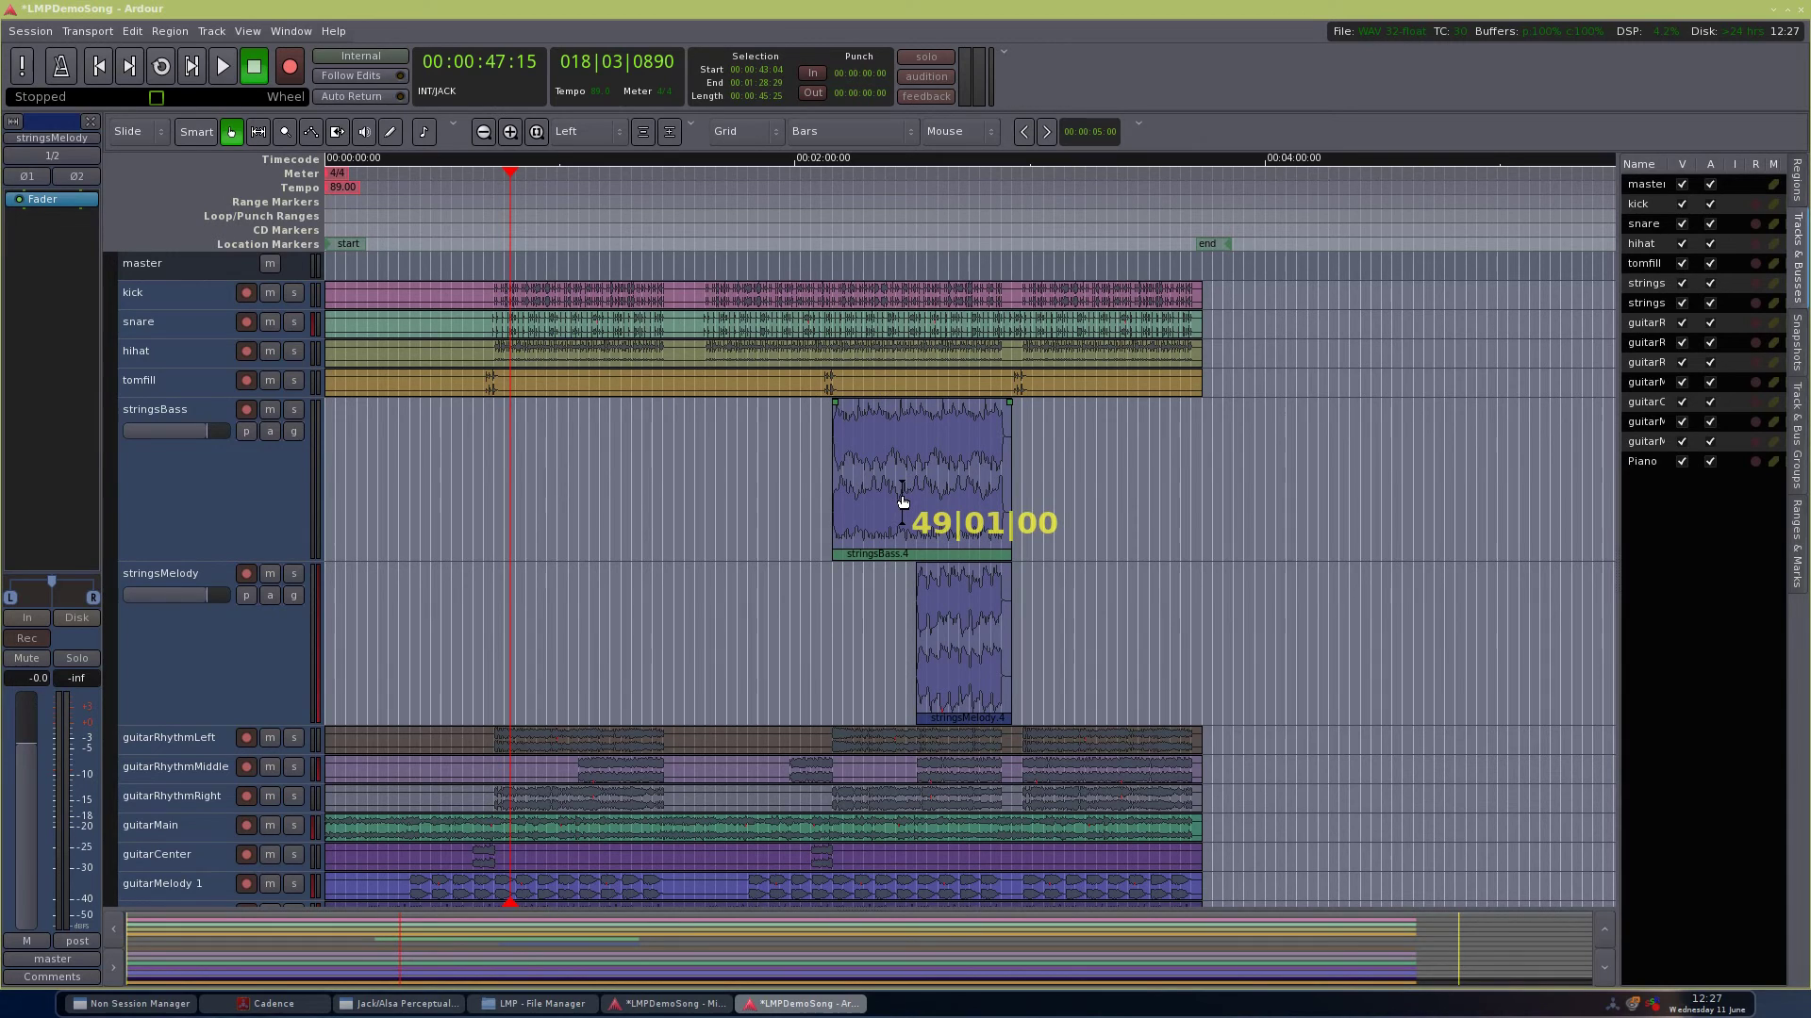
left_click_drag(902, 501, 902, 501)
key("ctrl+z")
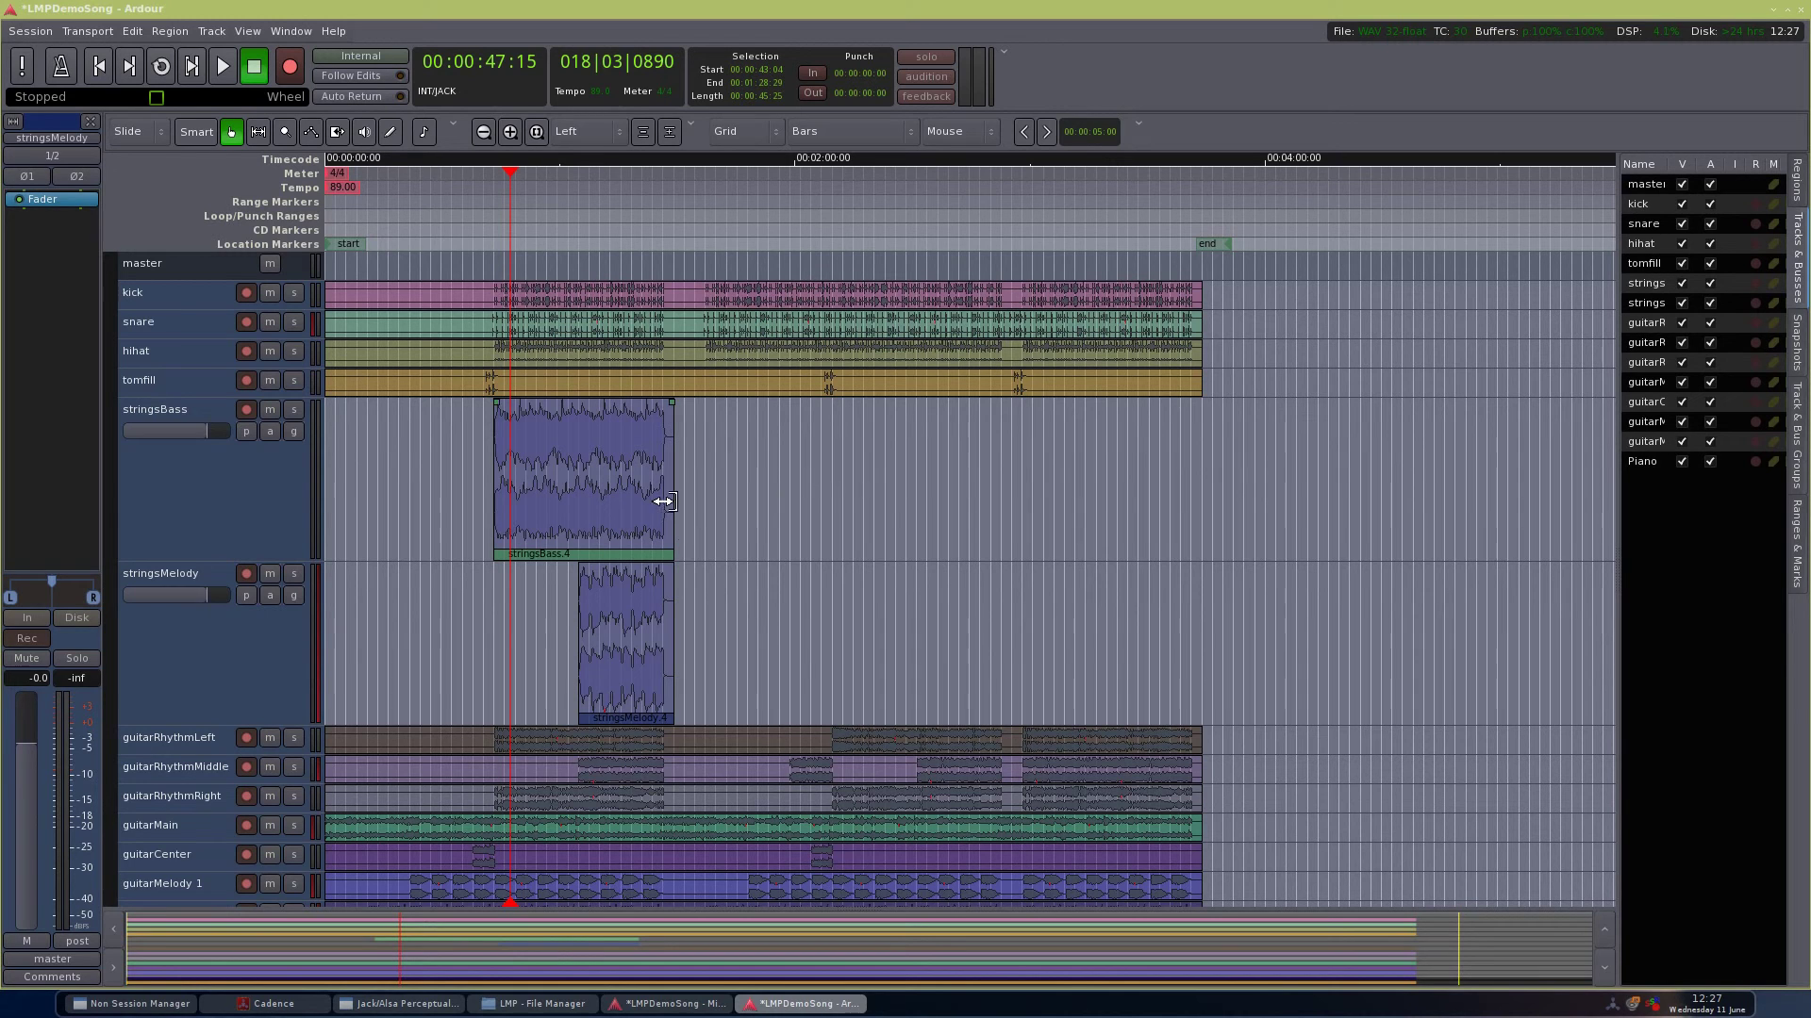
Step: Try duplicating the two strings regions with the first copies moved to bar 49, and delete all the copies
key("alt+d")
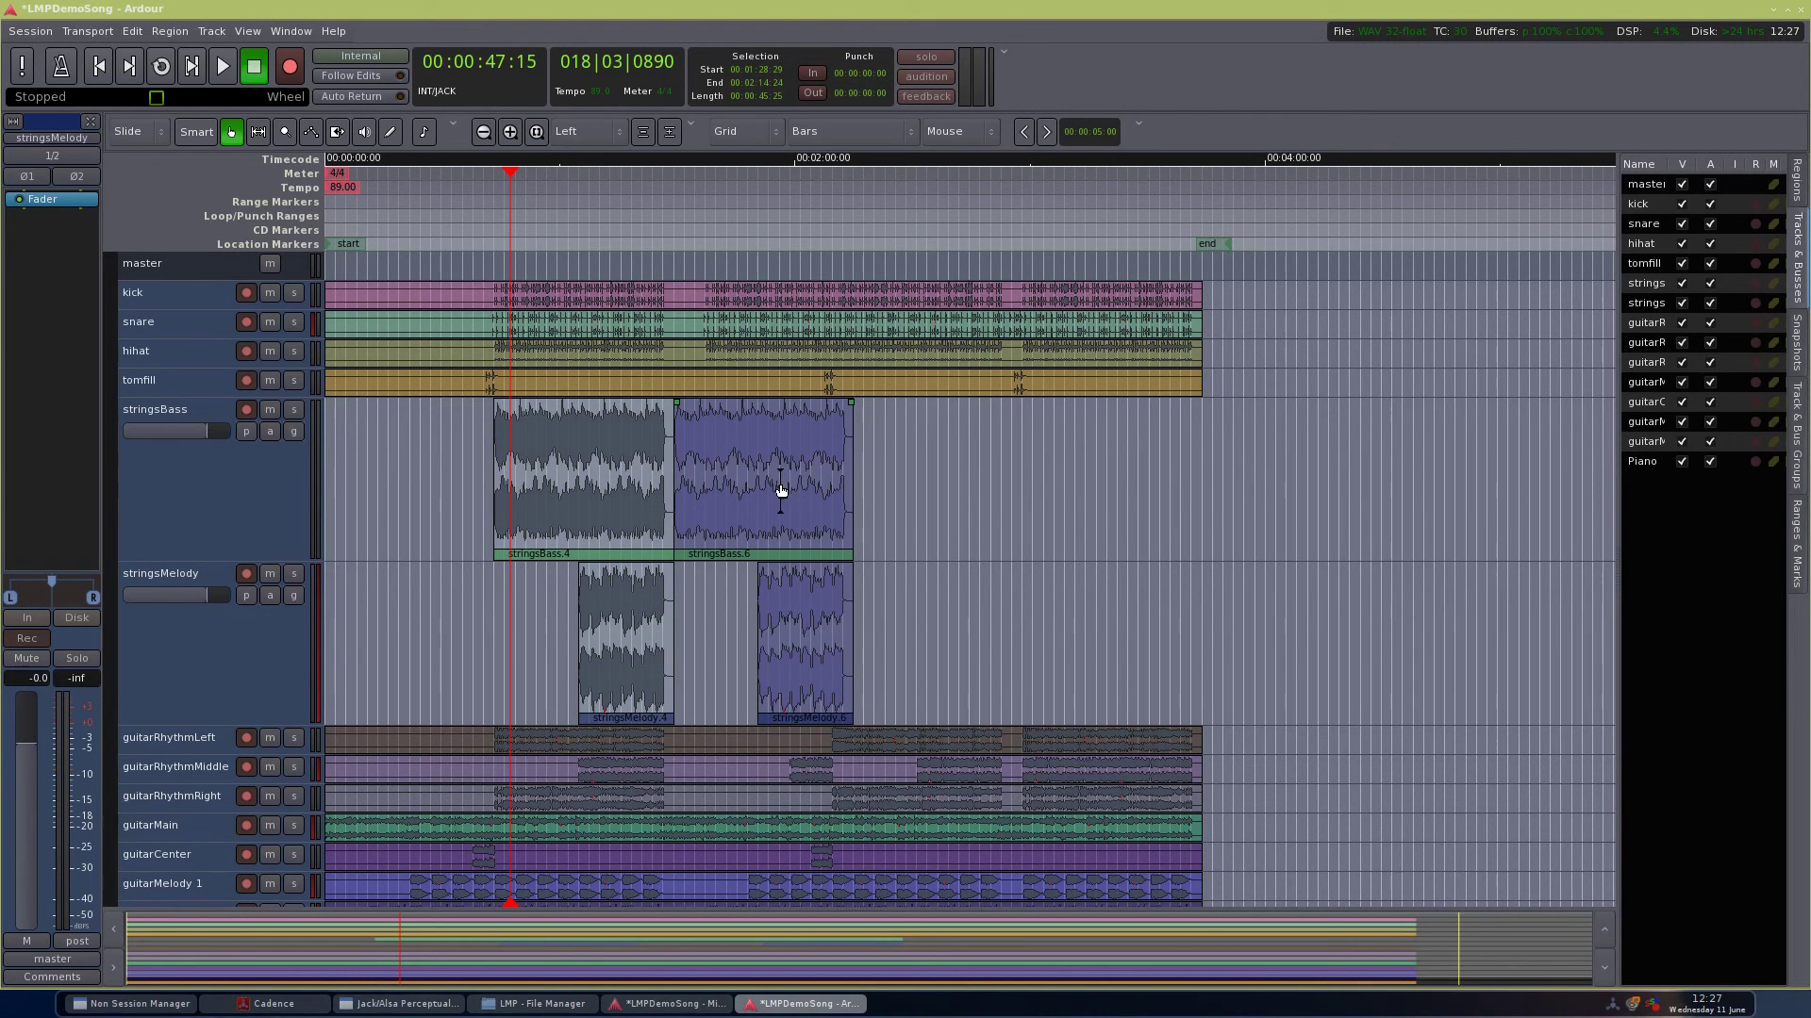
left_click_drag(768, 475, 922, 494)
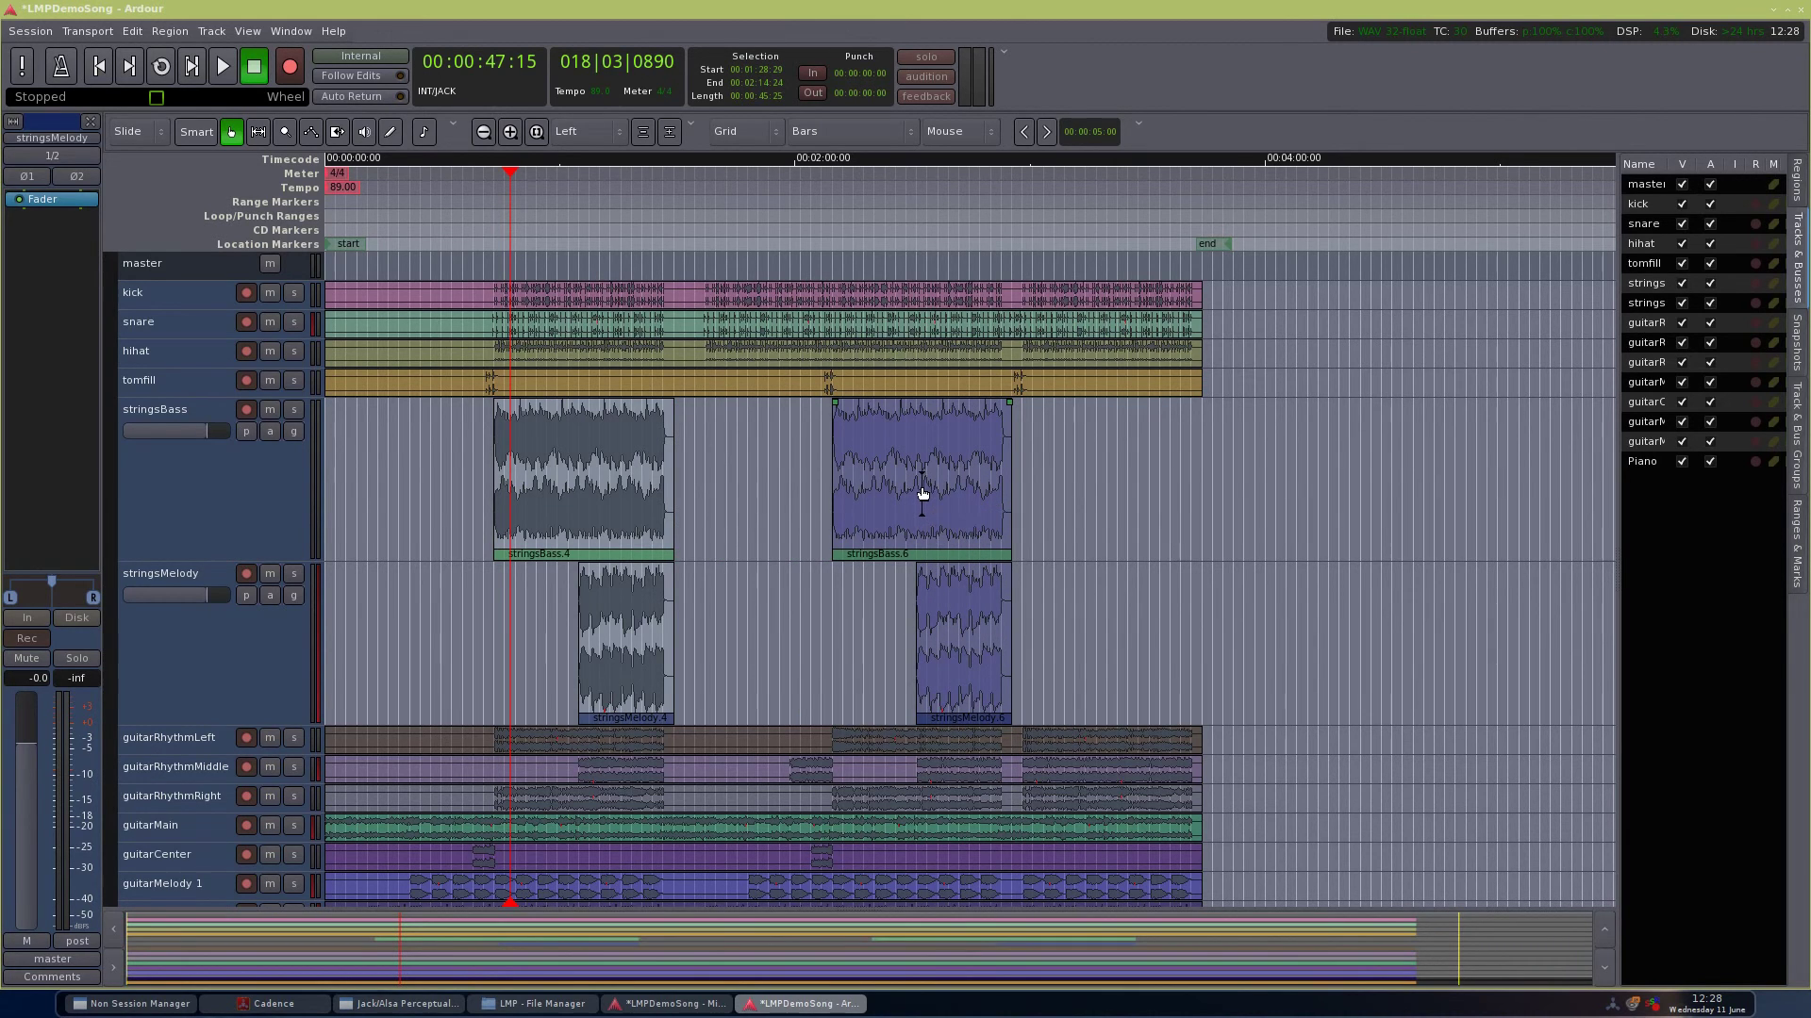
key("alt+d")
left_click_drag(1075, 485, 922, 634)
left_click(1245, 514)
key("Delete")
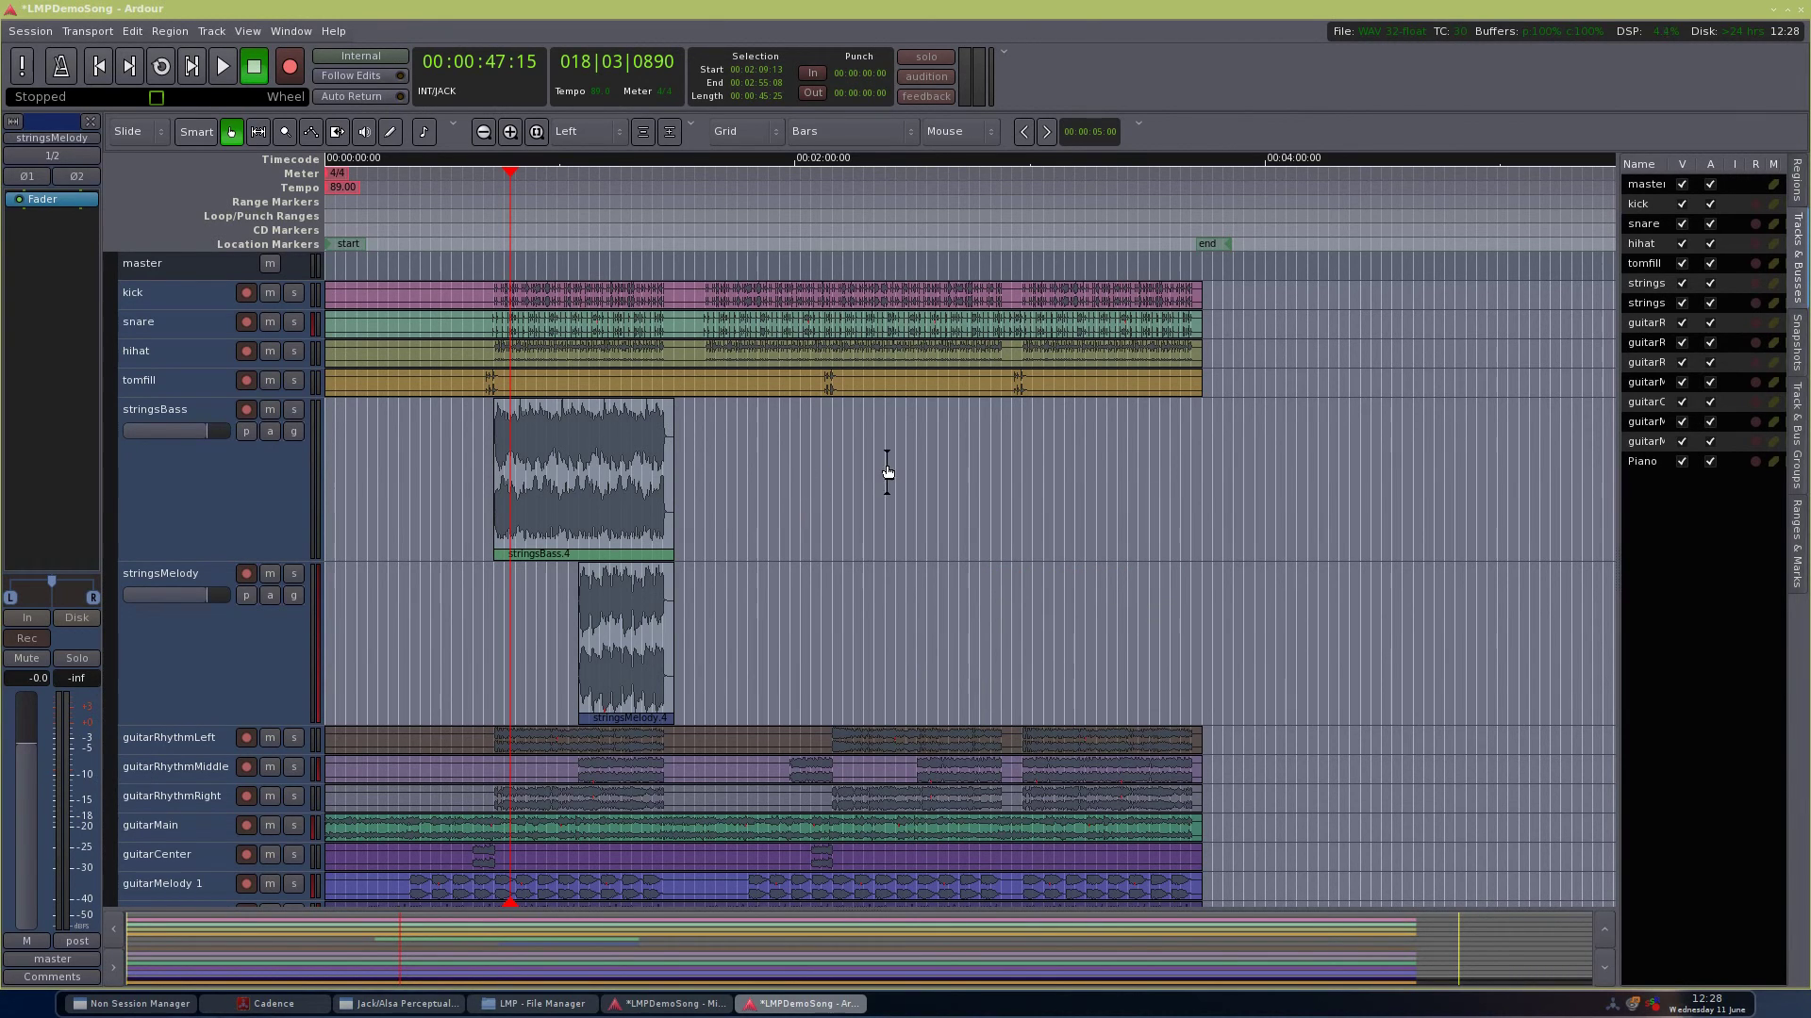
Step: Select stringsBass.4 and stringsMelody.4 together and place copies of them later in the song, with the stringsBass copy starting at bar 49
left_click_drag(863, 438, 545, 648)
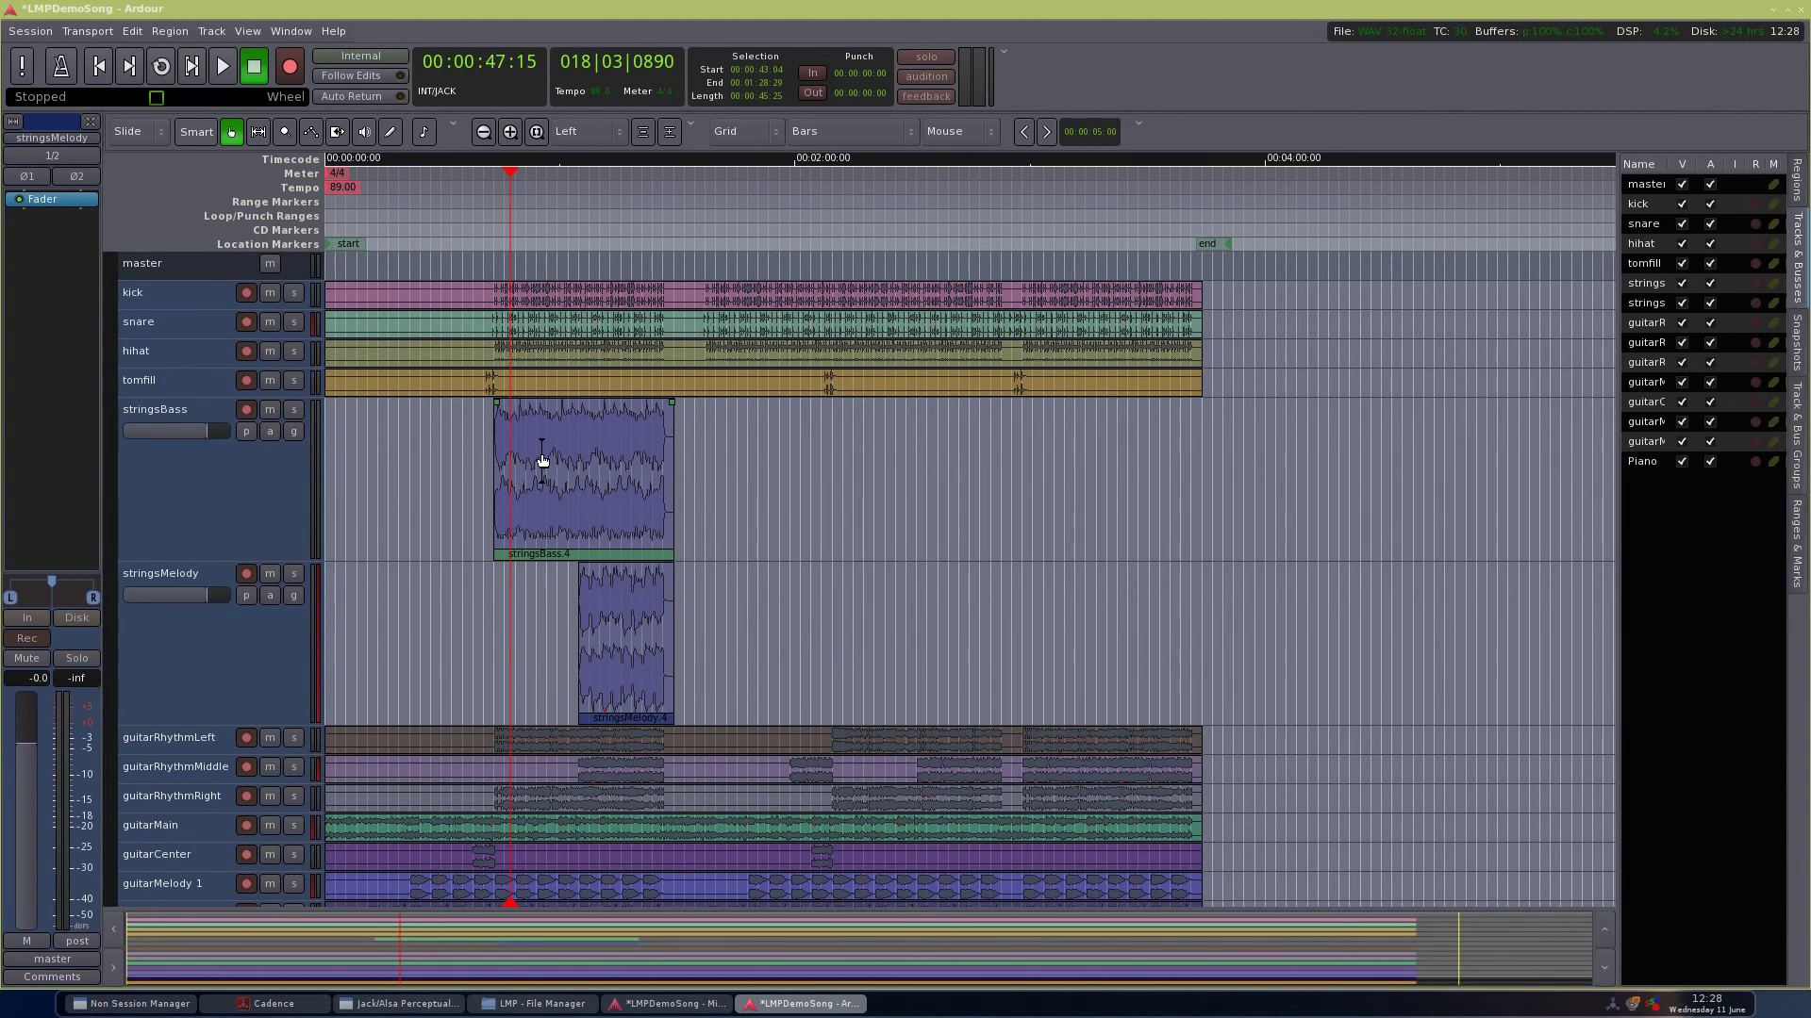
left_click_drag(542, 460, 880, 507)
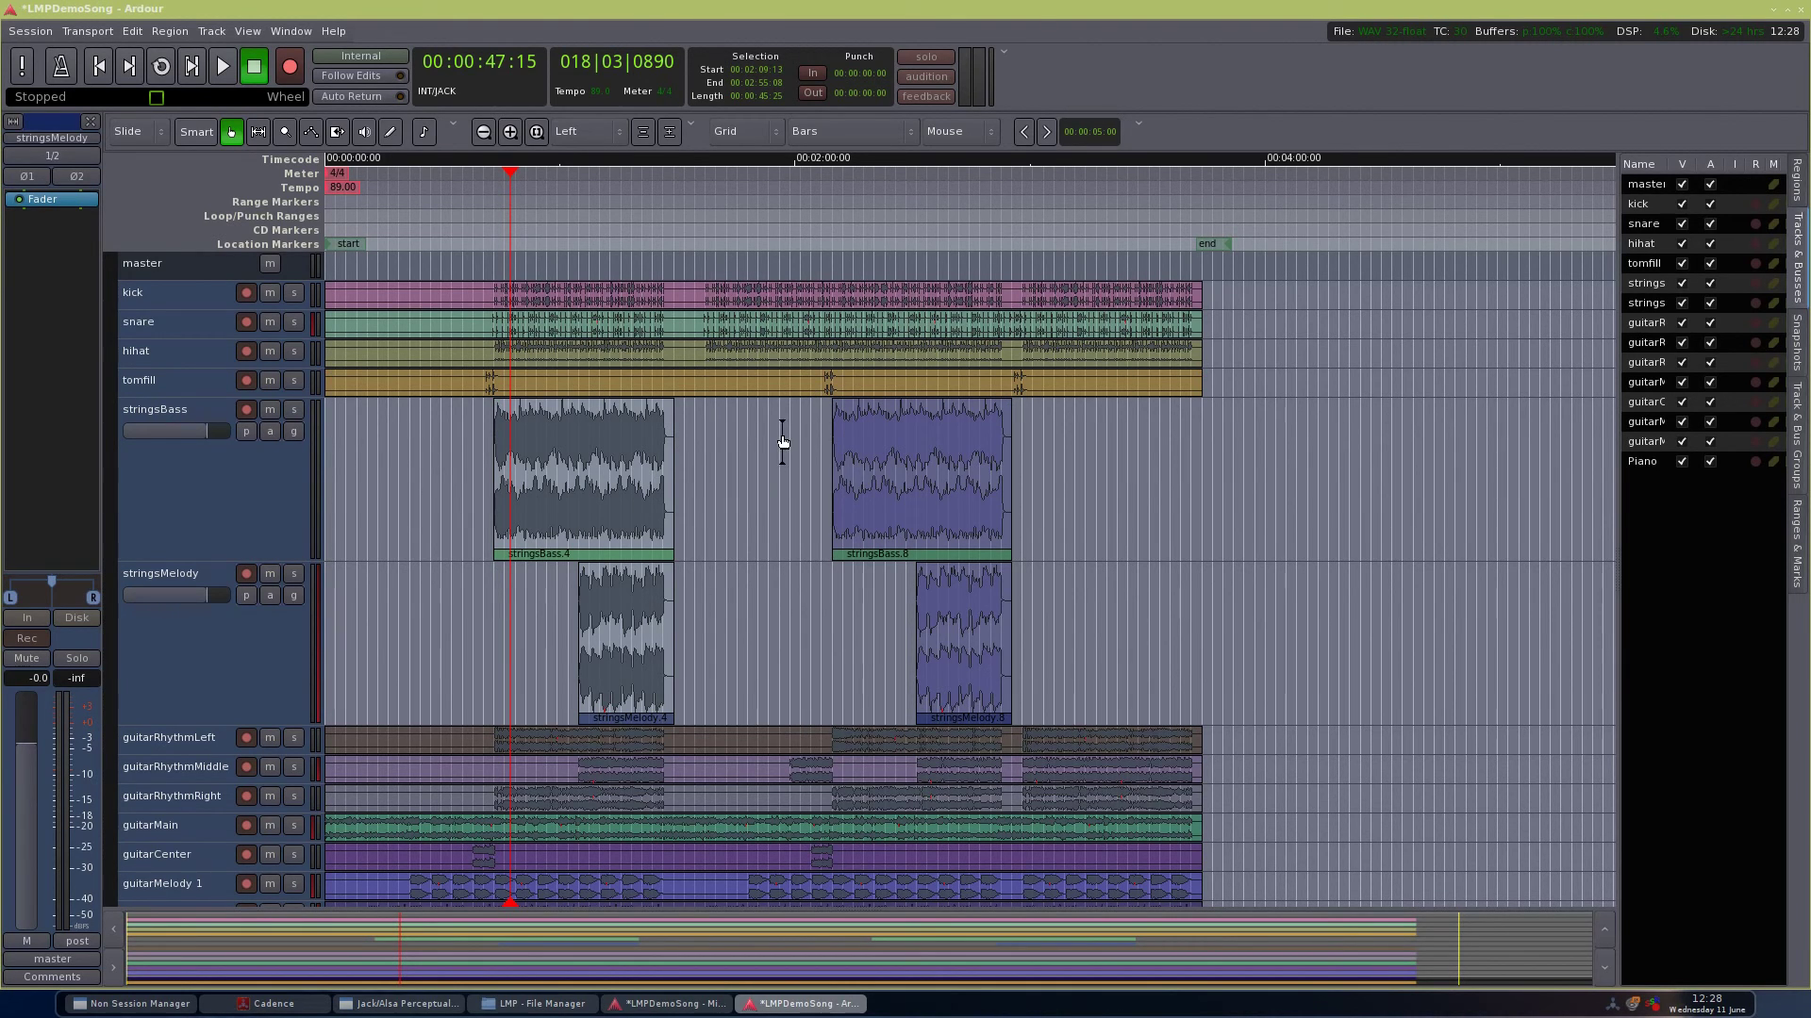
Step: Play back the song over the copied stringsBass and stringsMelody regions, from about bar 49 to bar 61
left_click(749, 472)
left_click(590, 598)
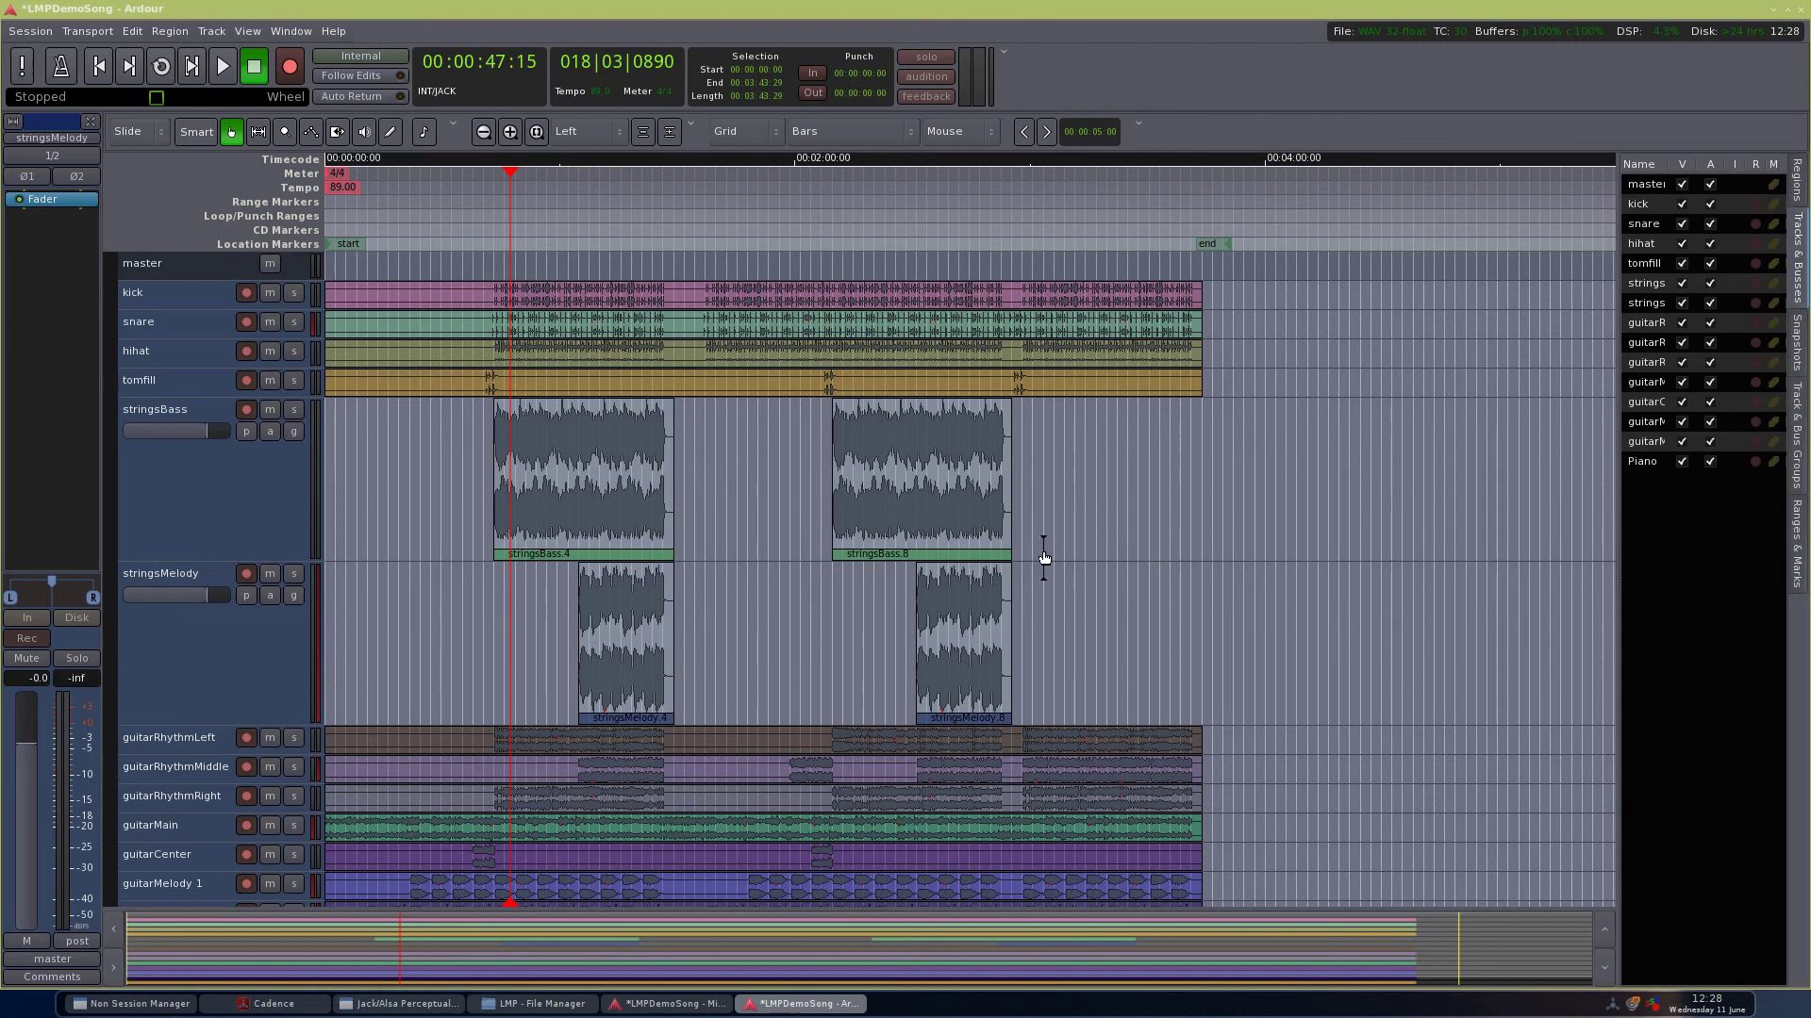
left_click_drag(839, 215, 822, 208)
left_click(657, 1004)
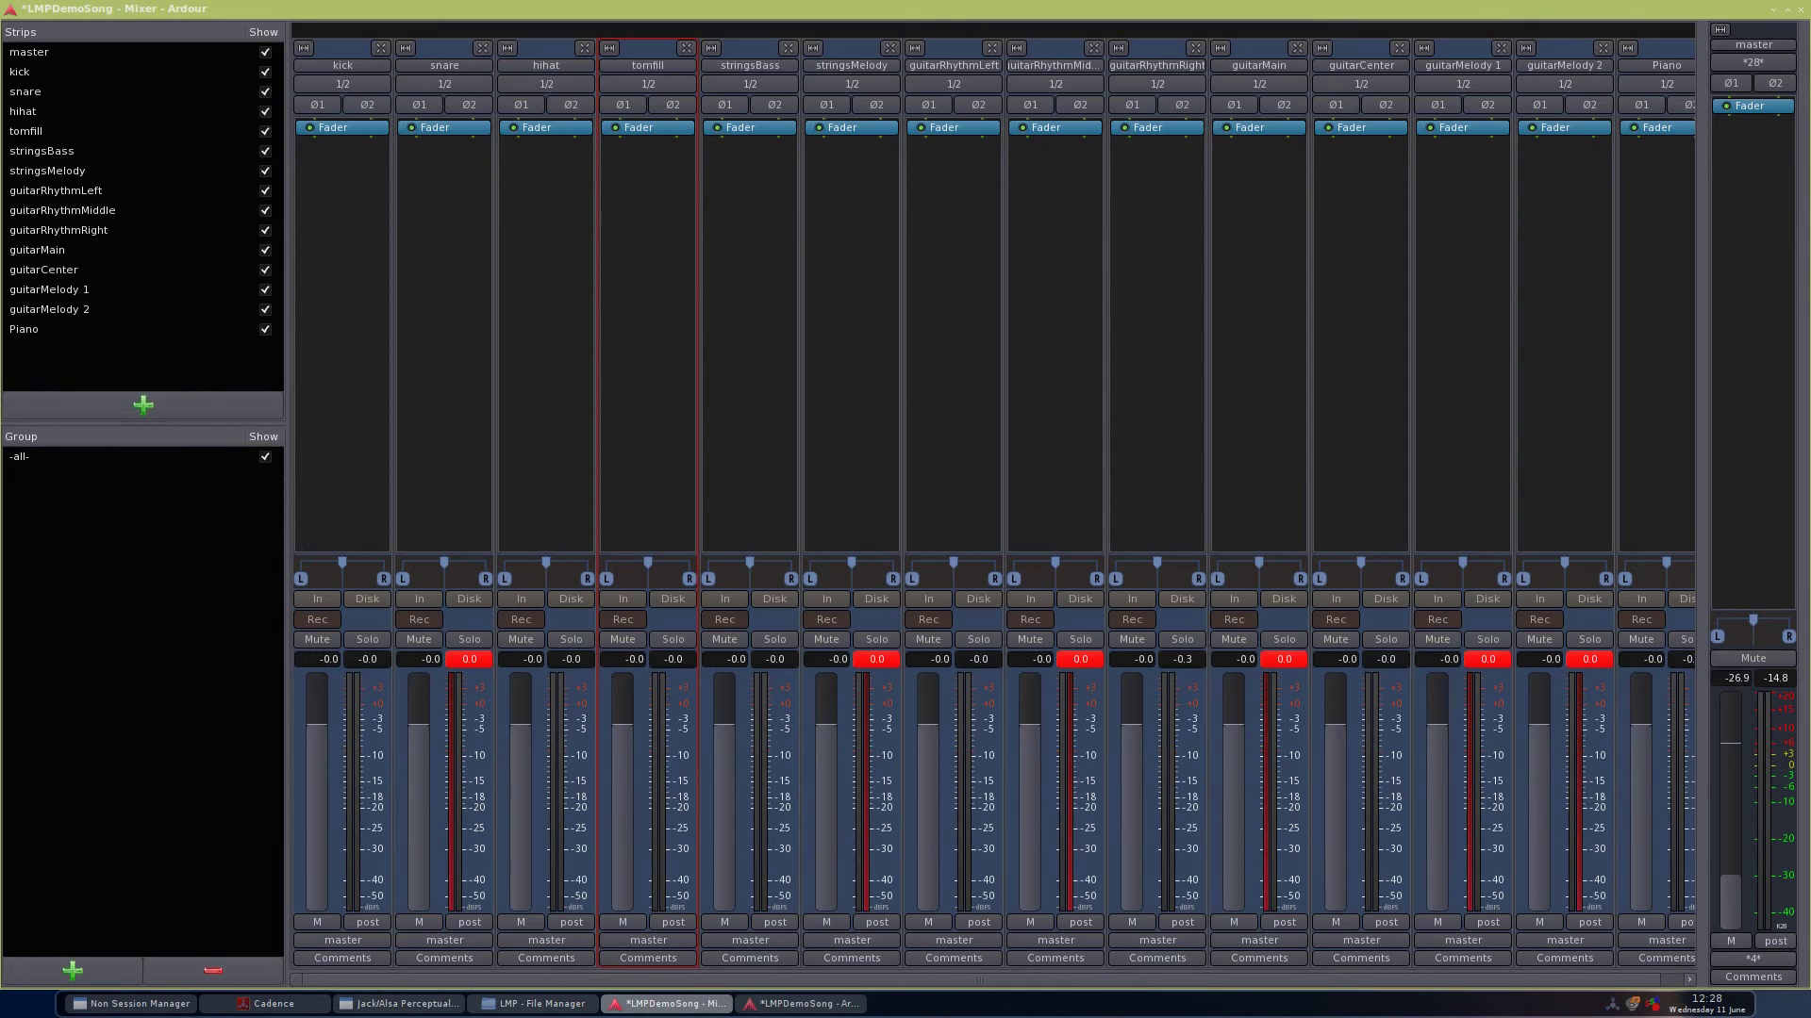
key("alt+m")
key("space")
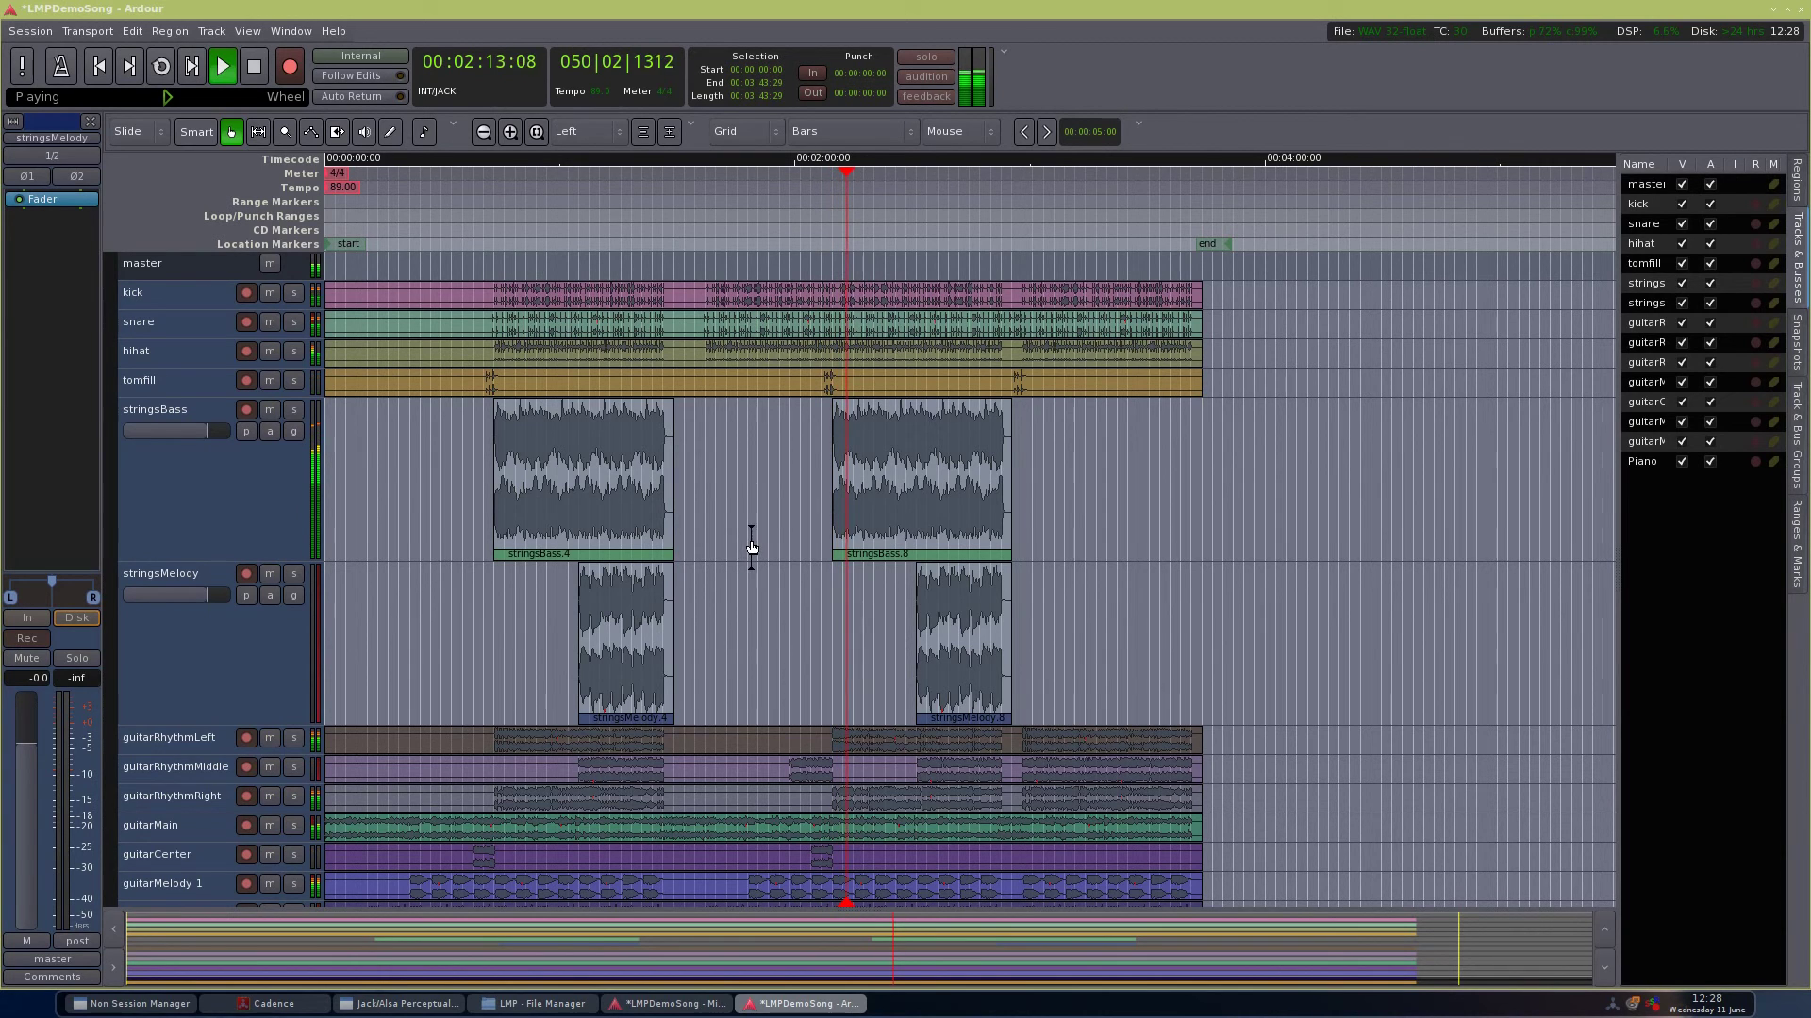
left_click(927, 190)
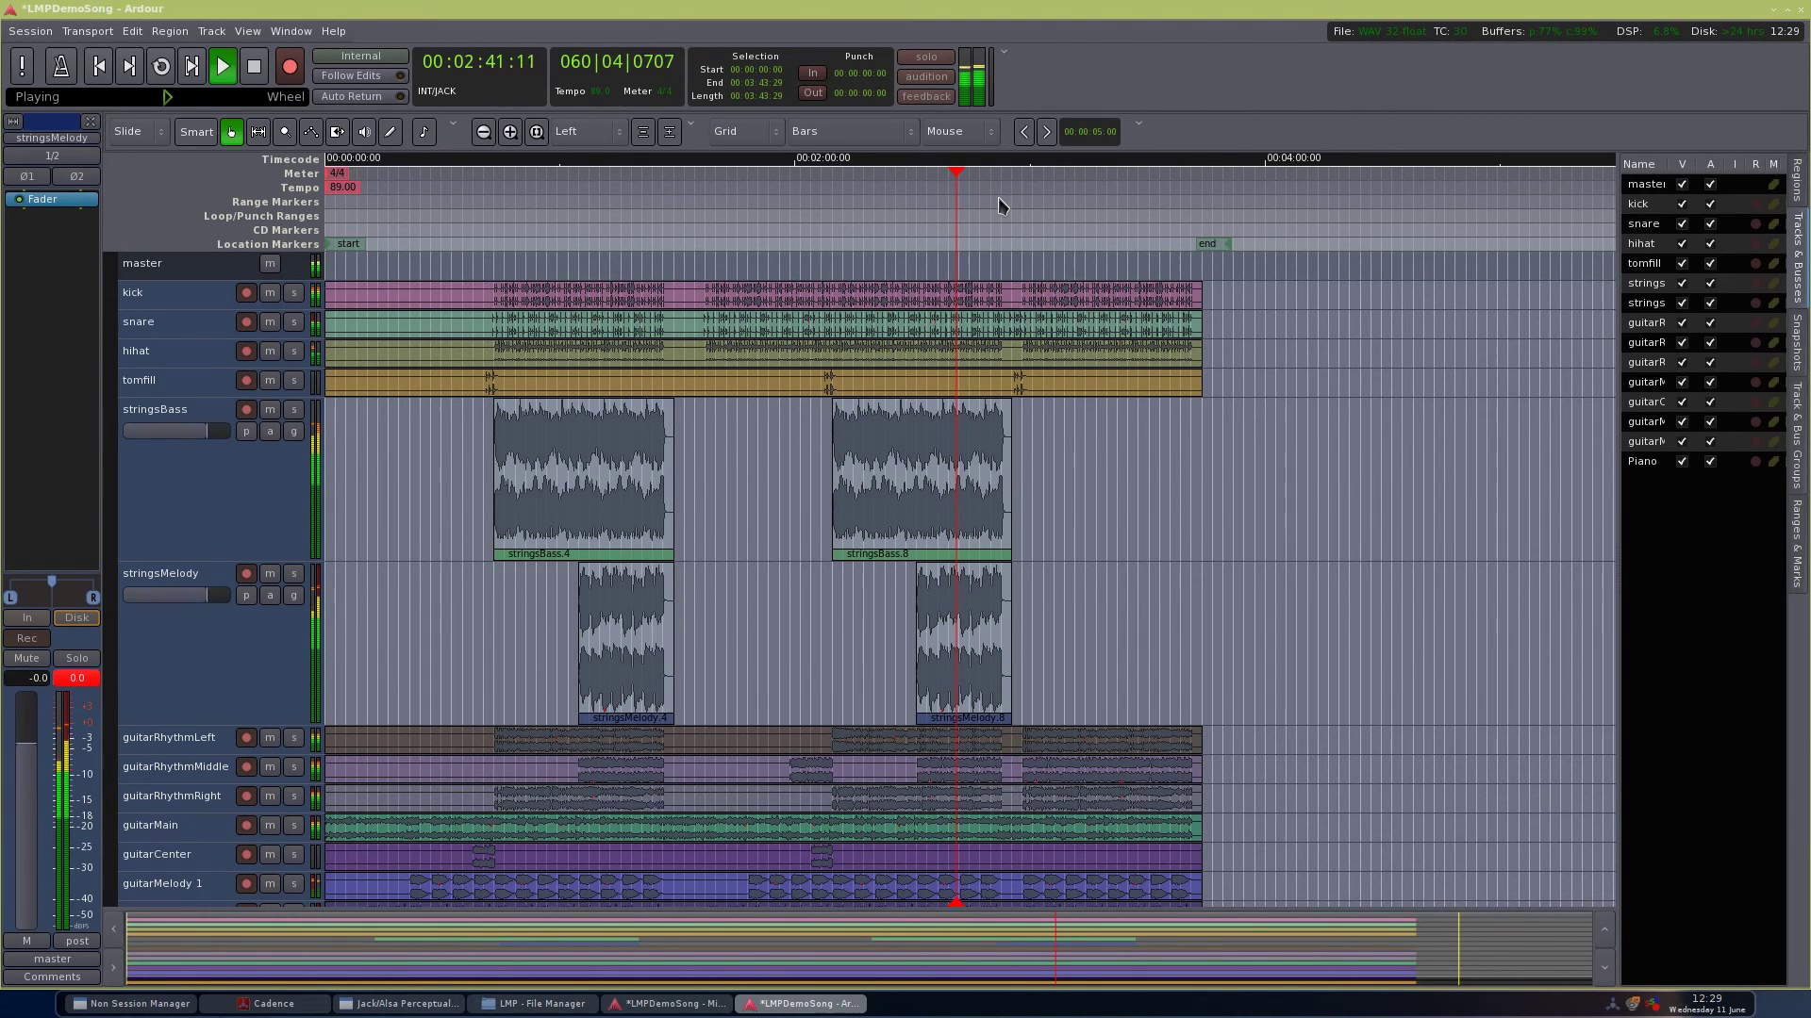
key("space")
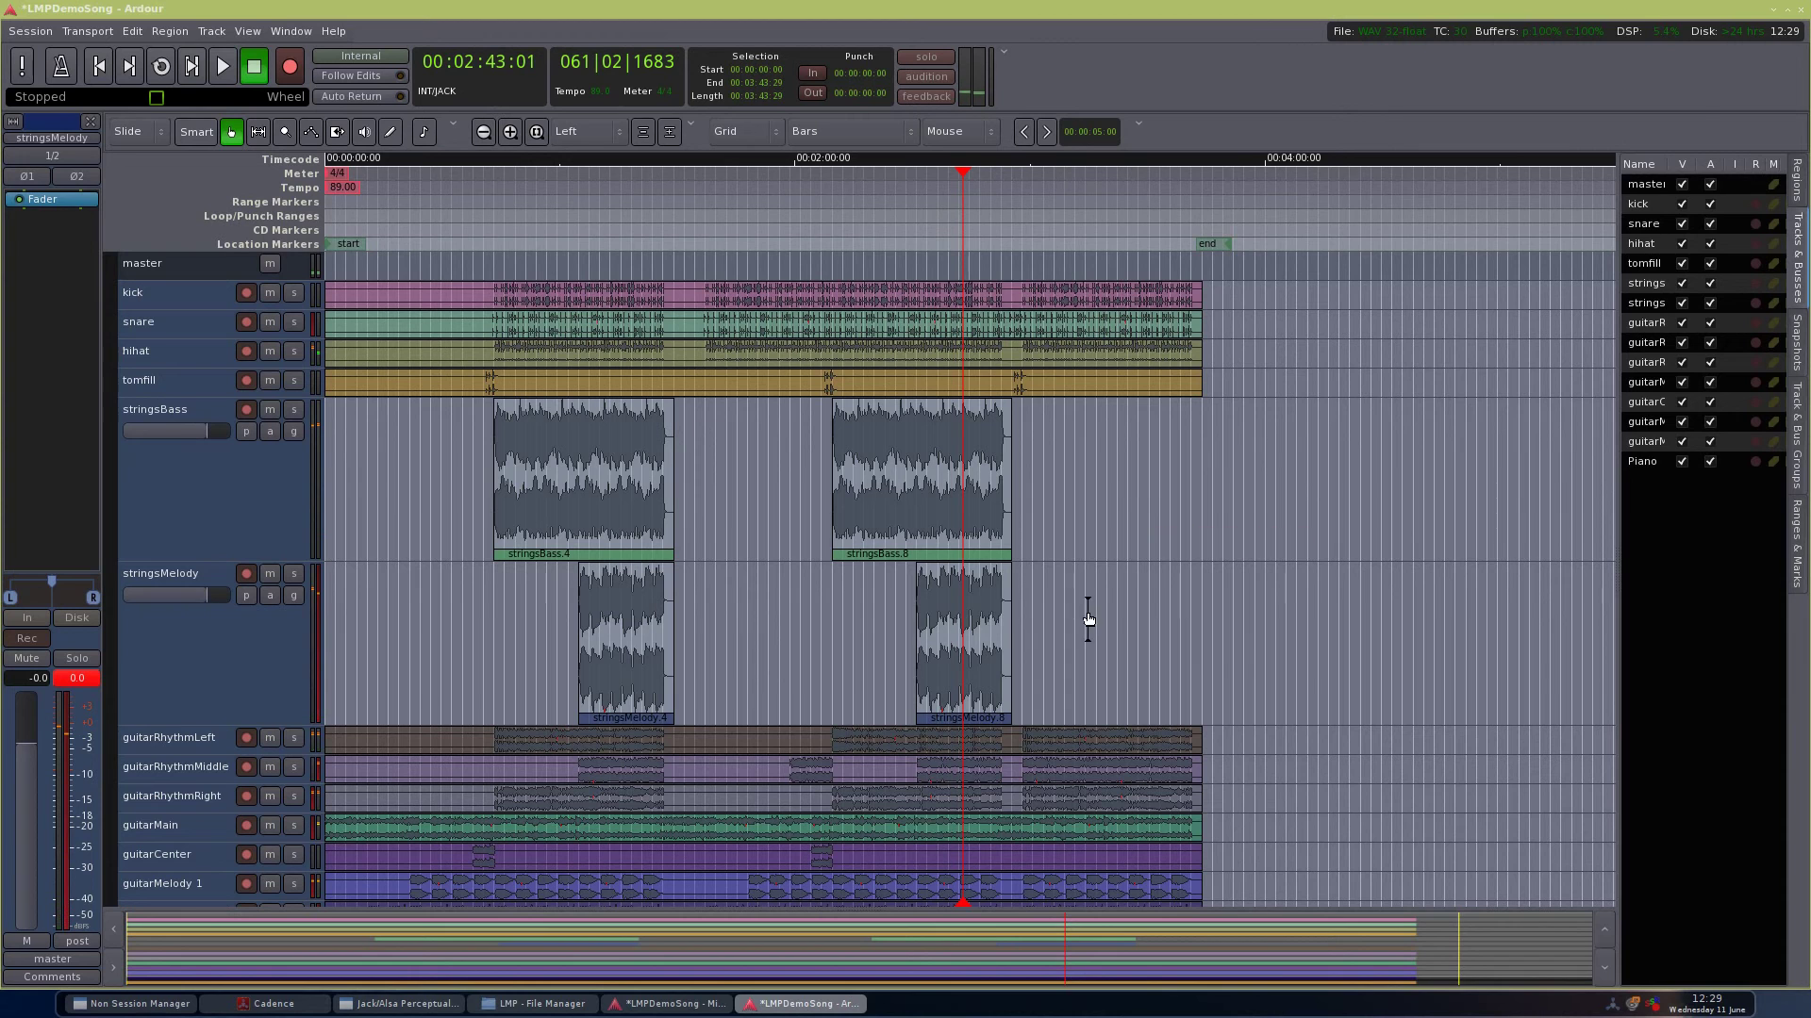
Step: Play back the end of the copied strings regions and the start of the following section, up to bar 67
scroll(930, 537, "up", 1)
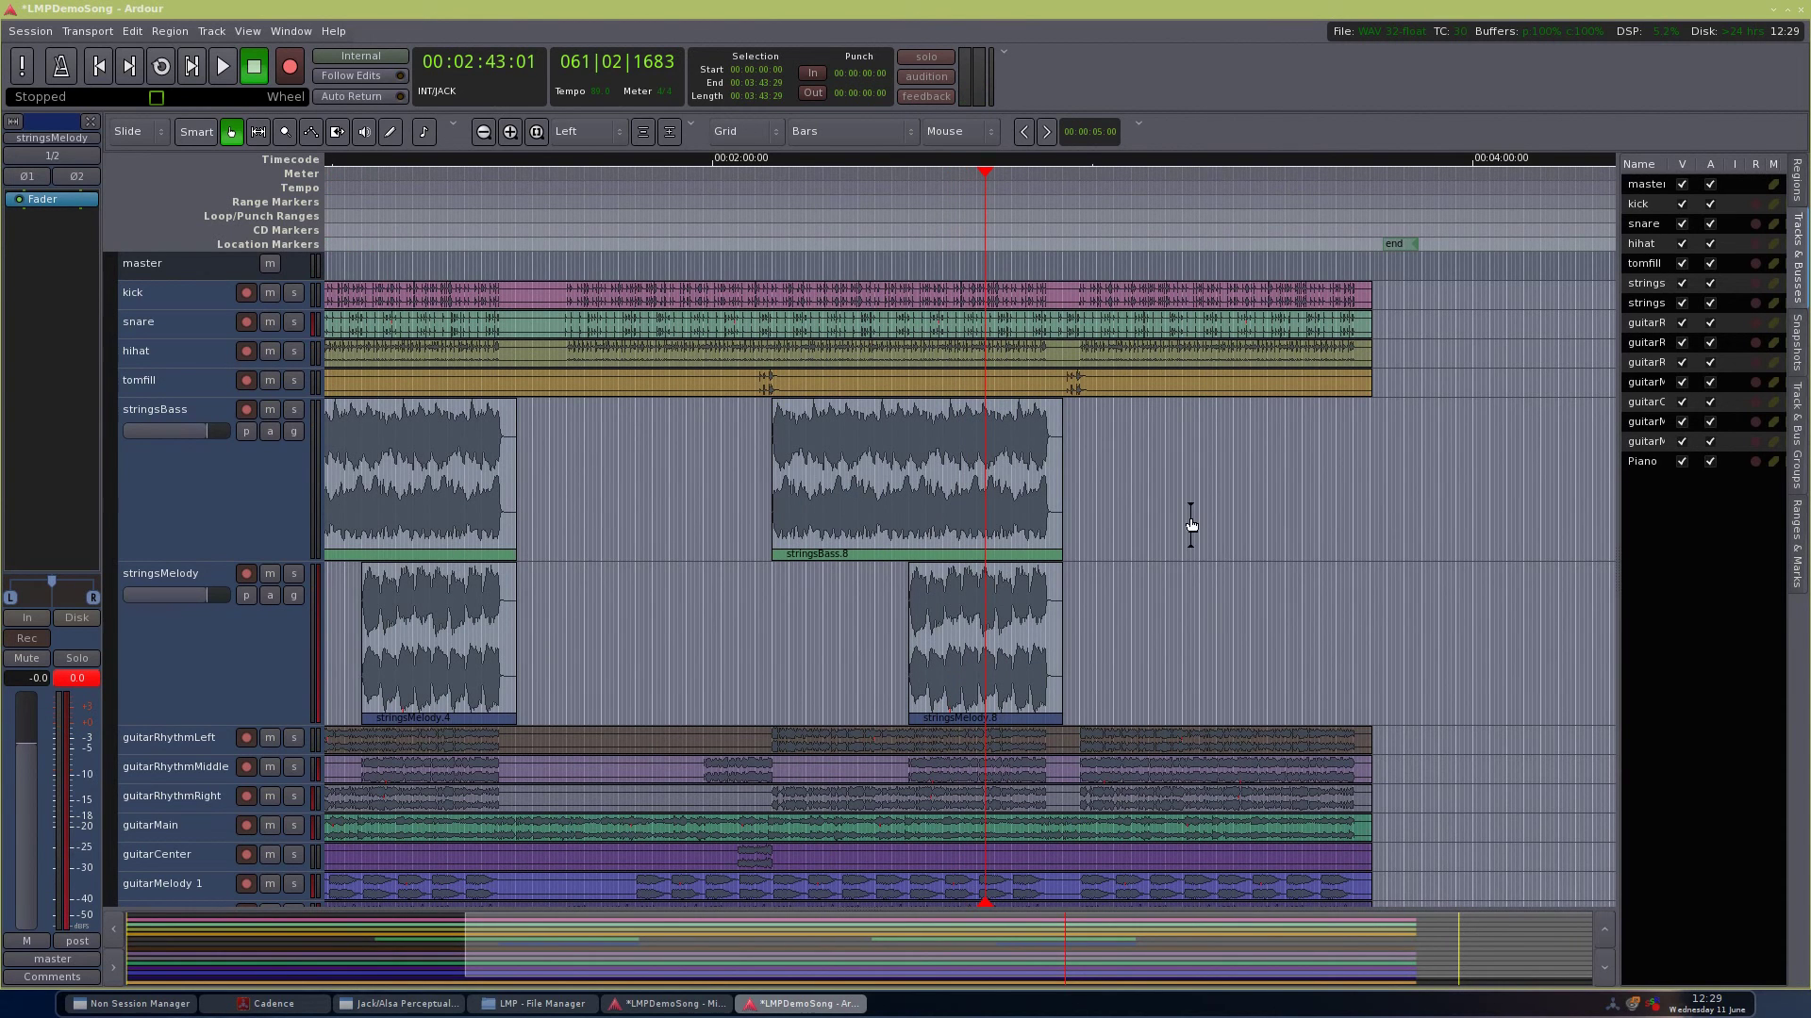
left_click_drag(1190, 436, 999, 569)
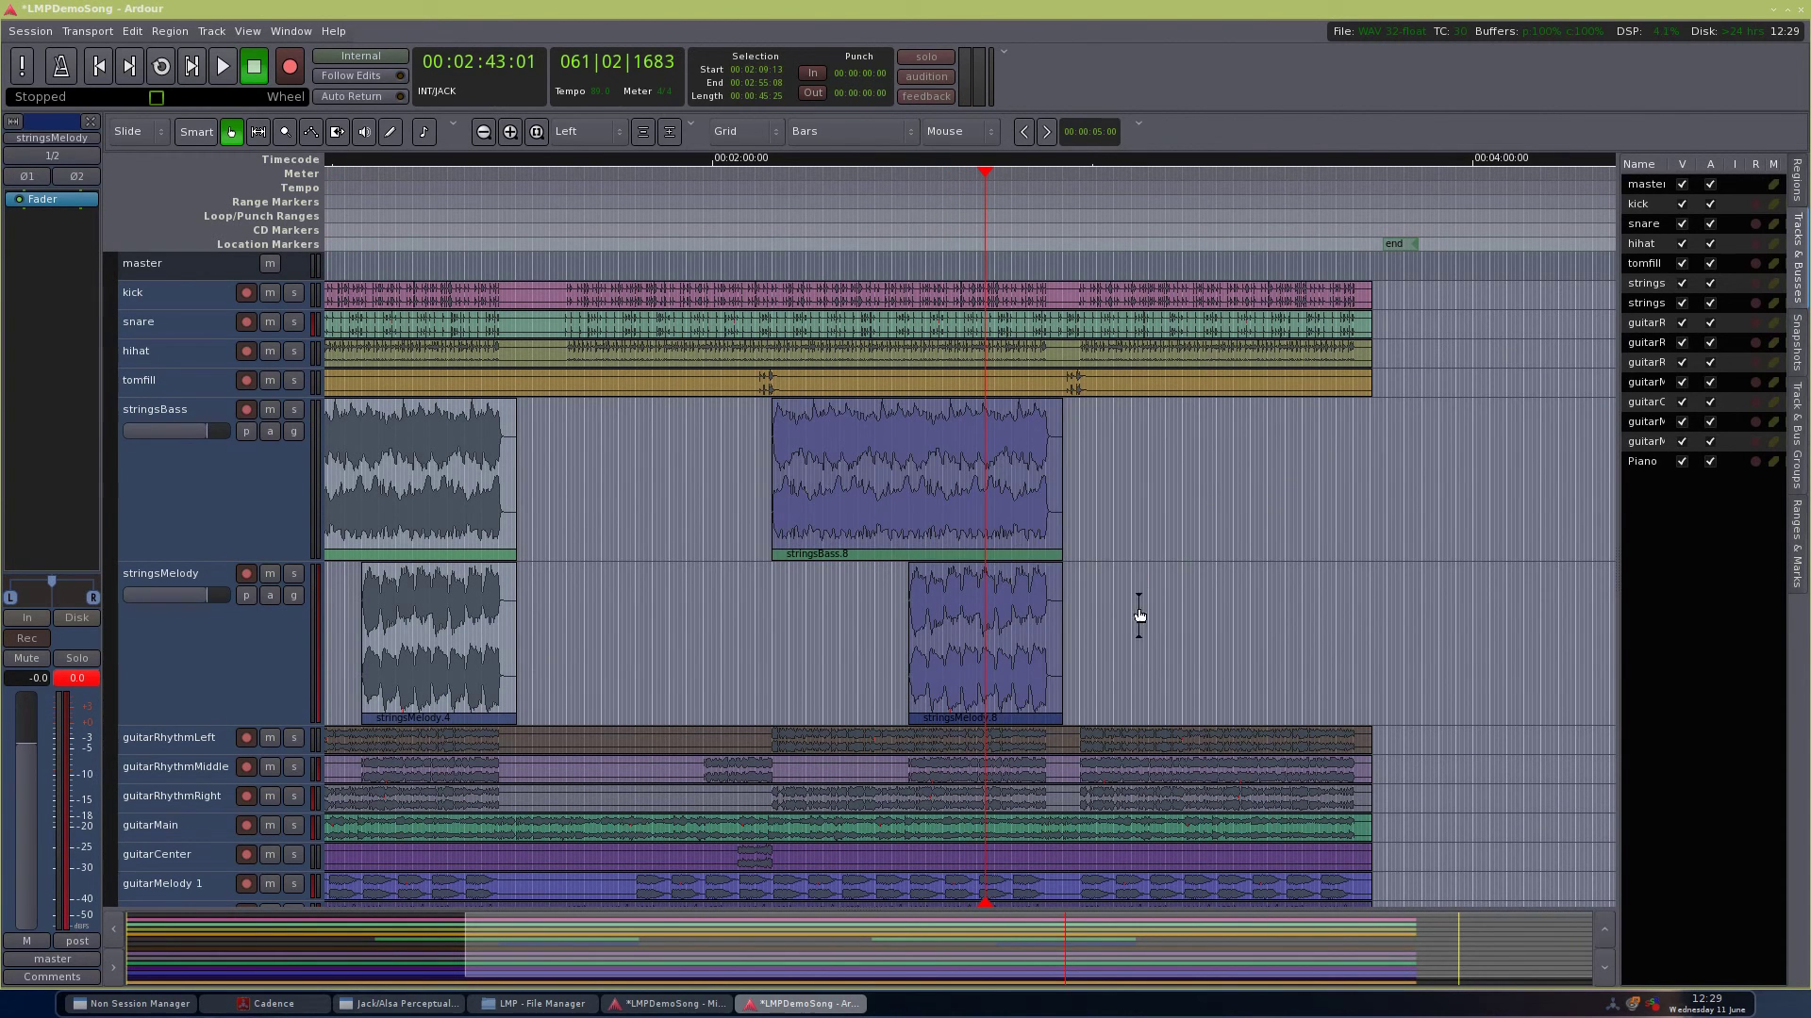
left_click(1255, 526)
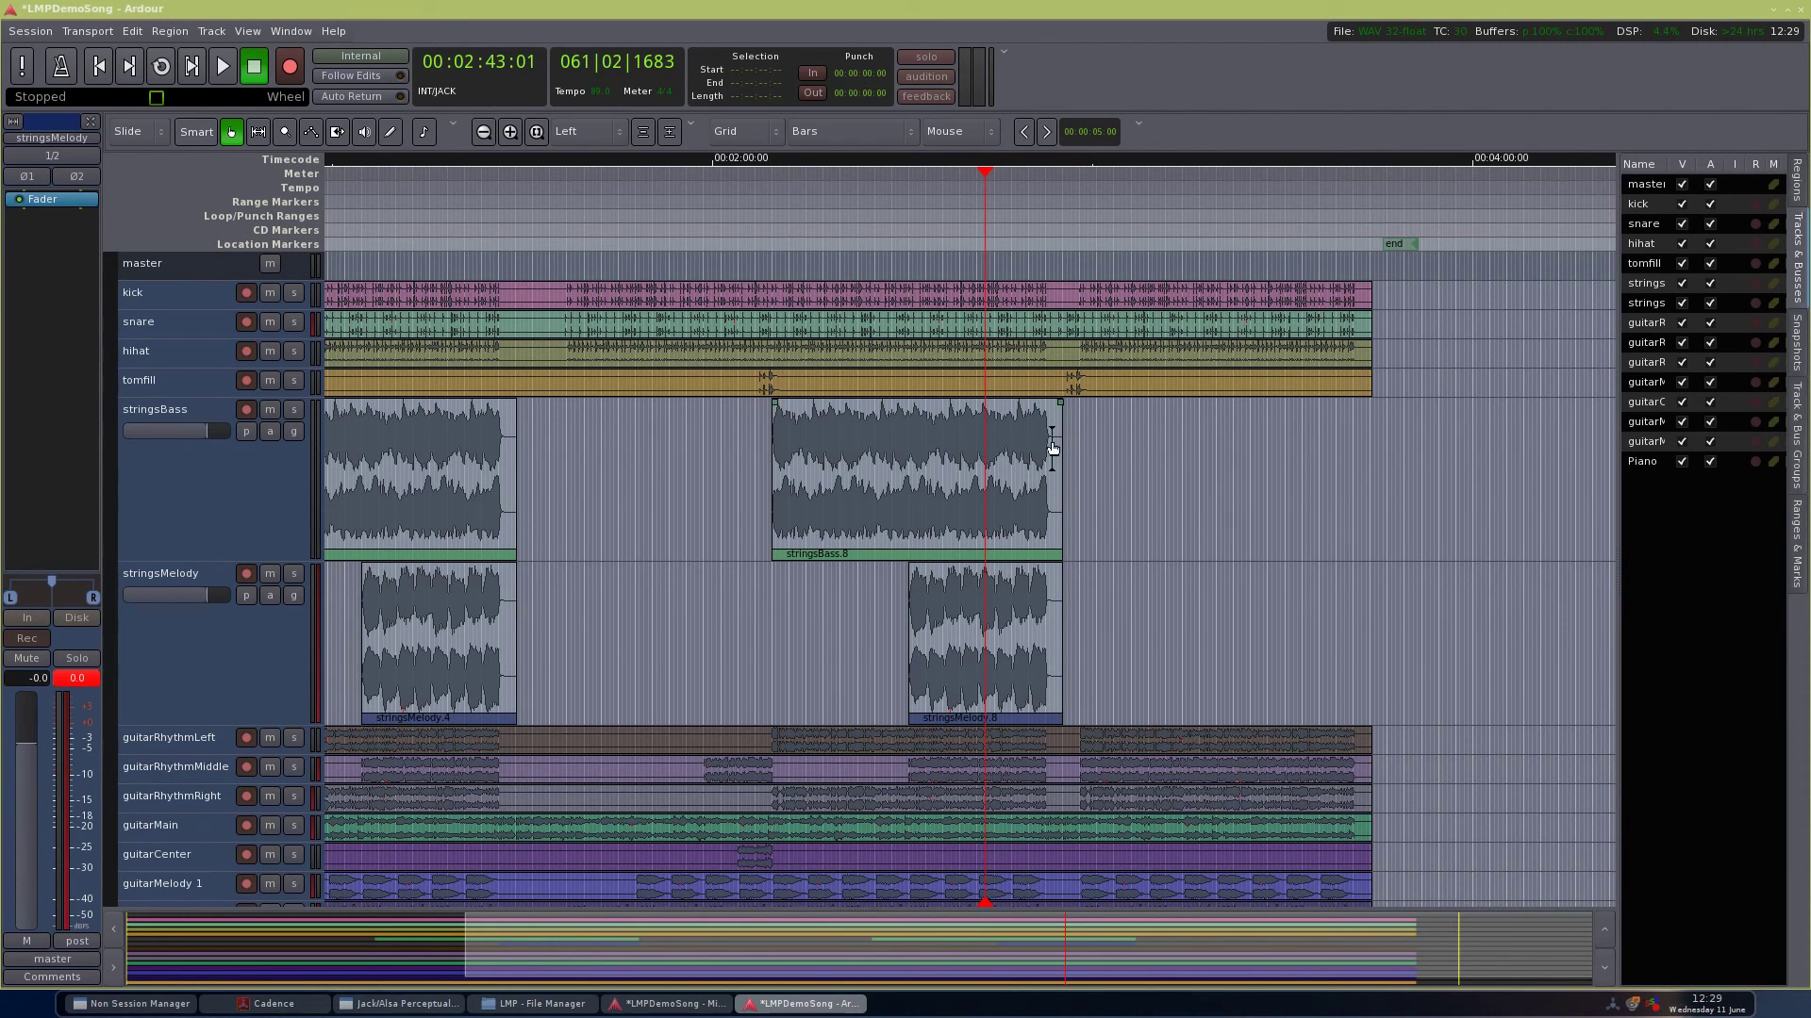
left_click(981, 495)
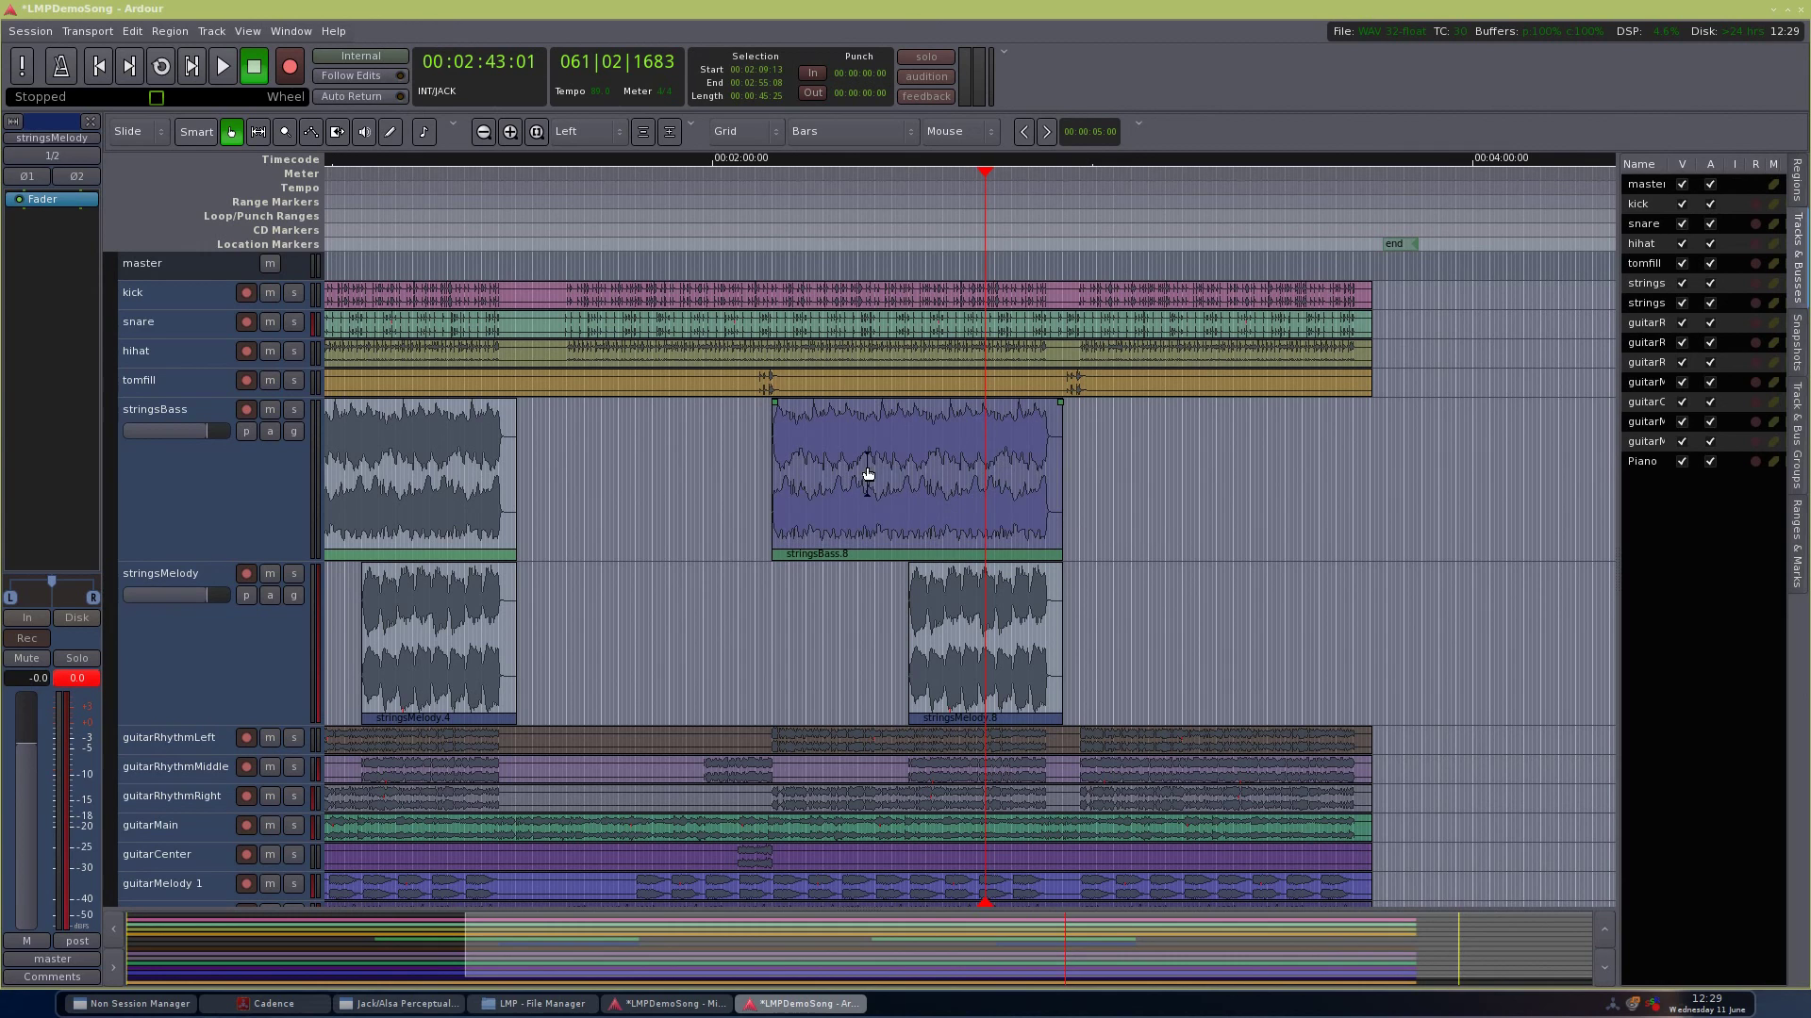
left_click(964, 200)
key("space")
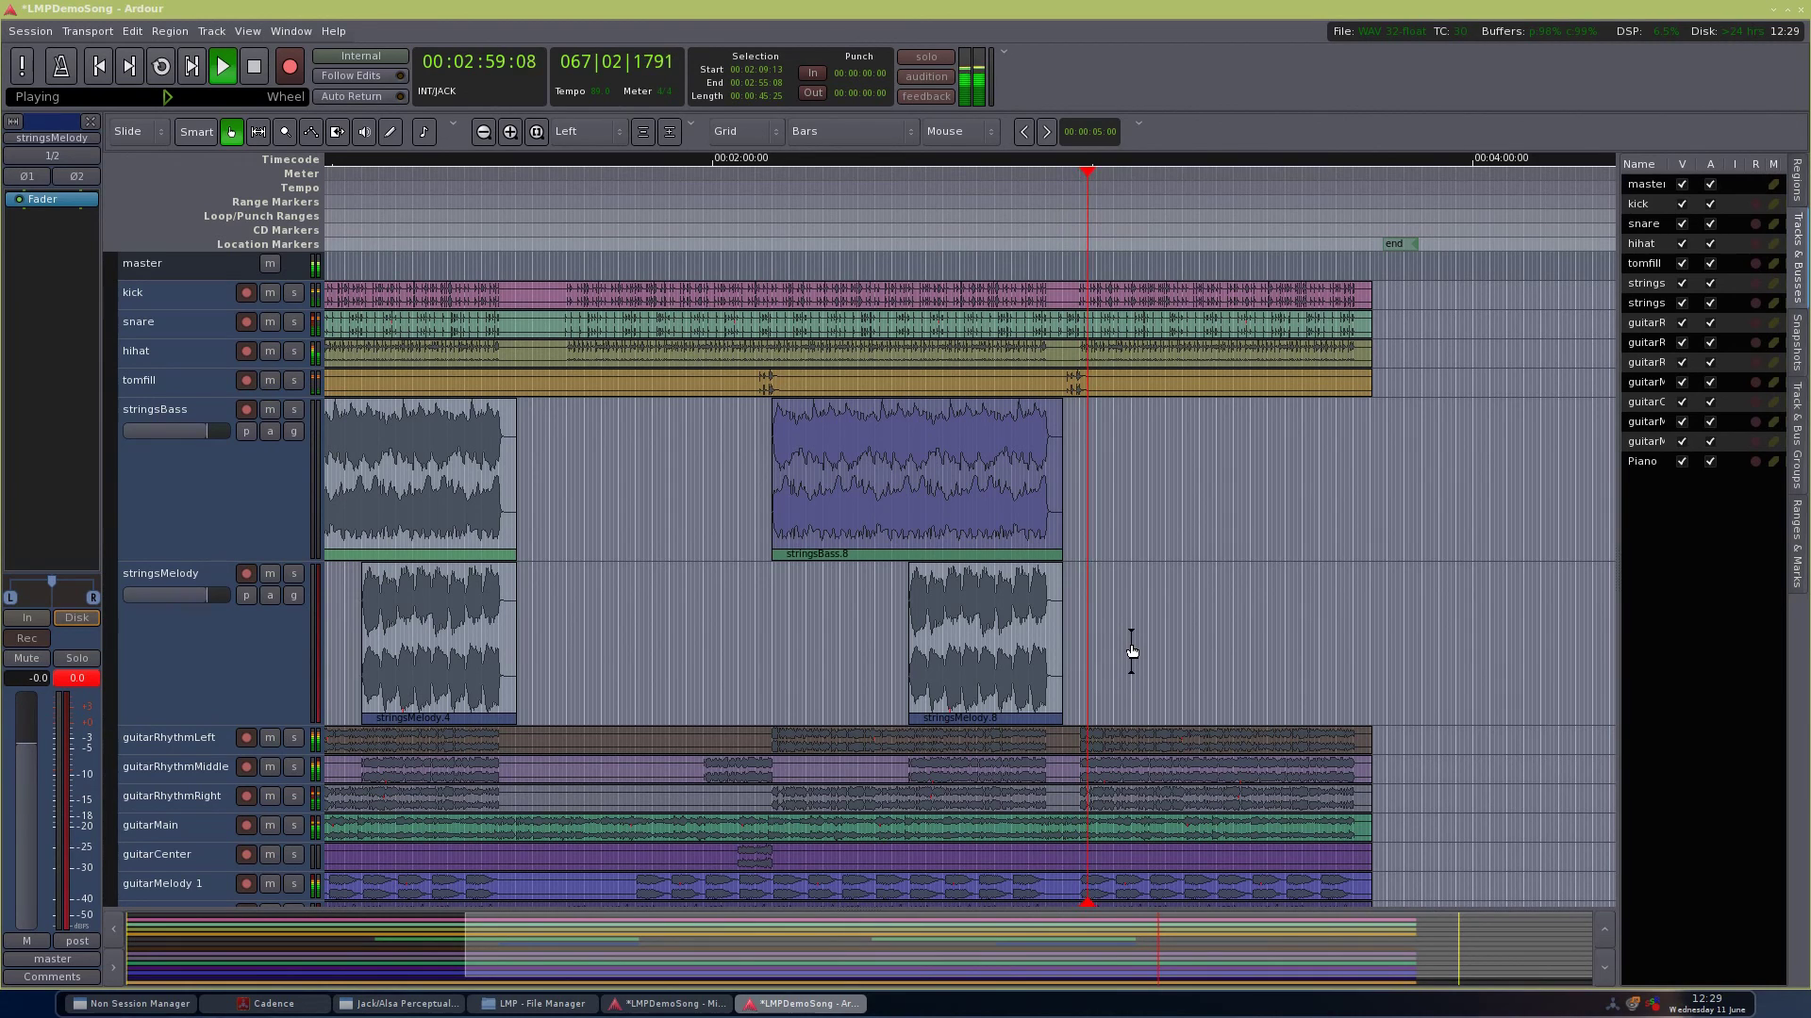
key("space")
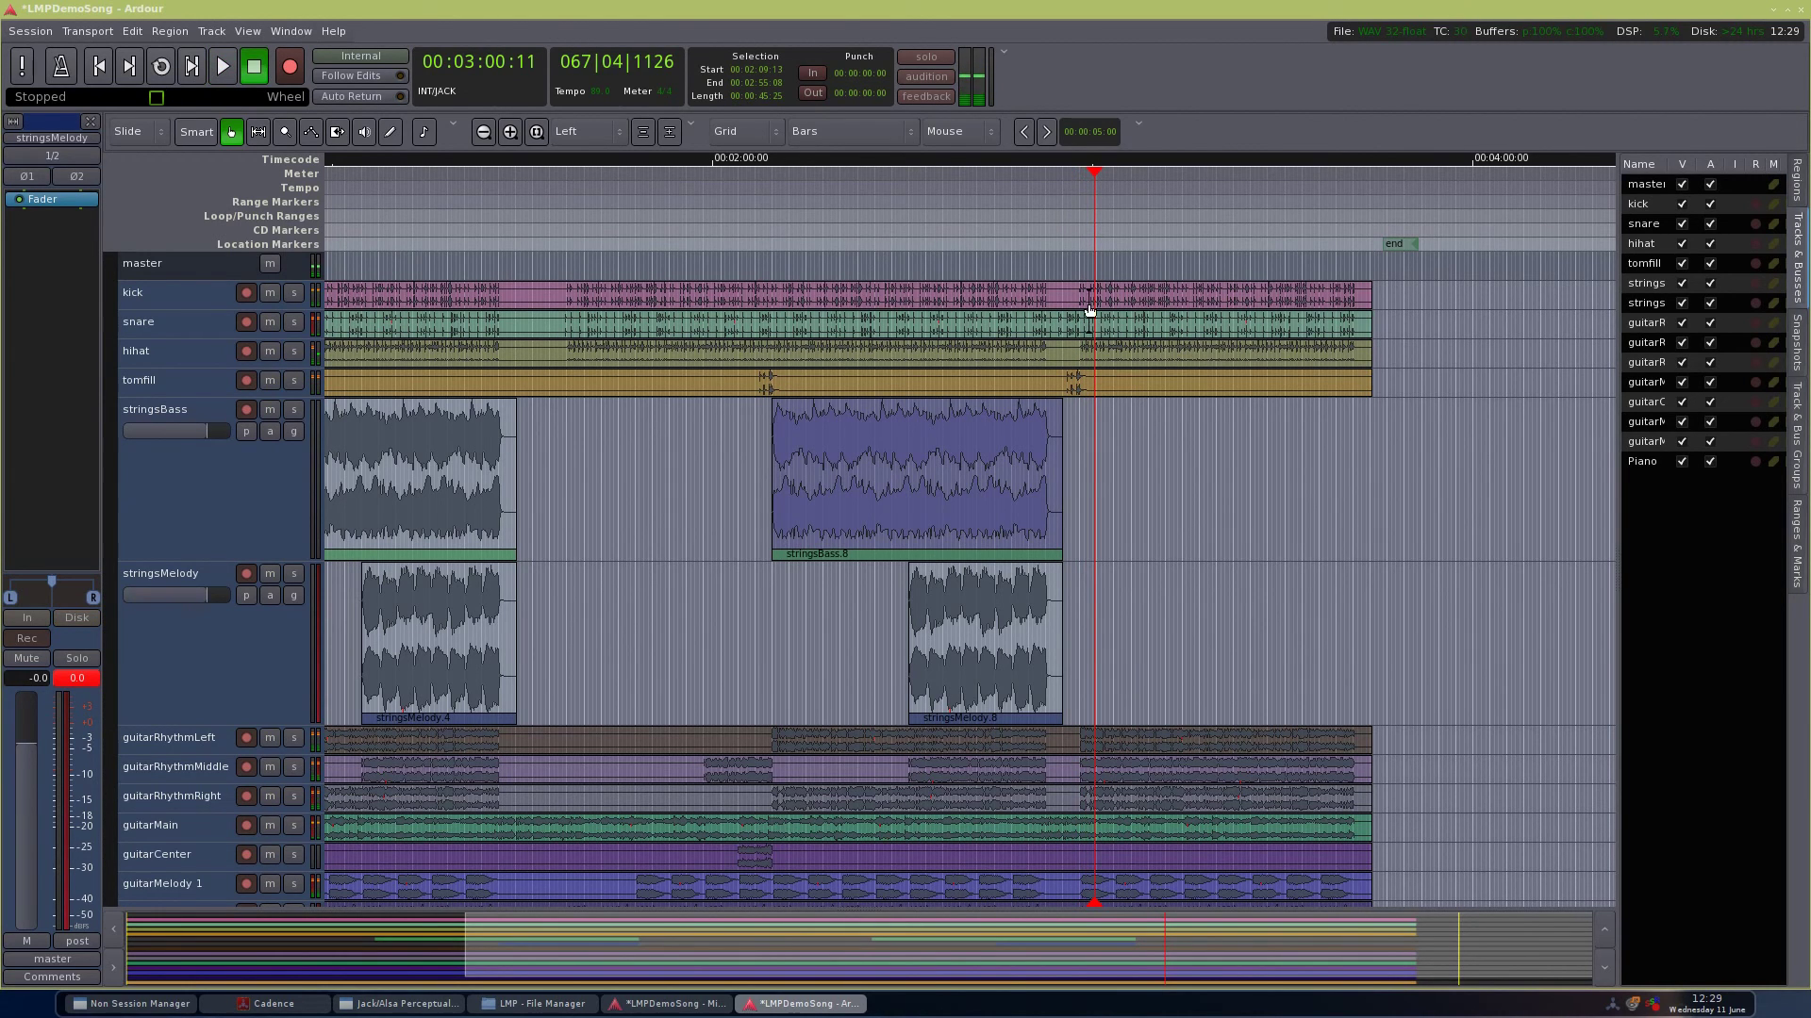
left_click(1210, 509)
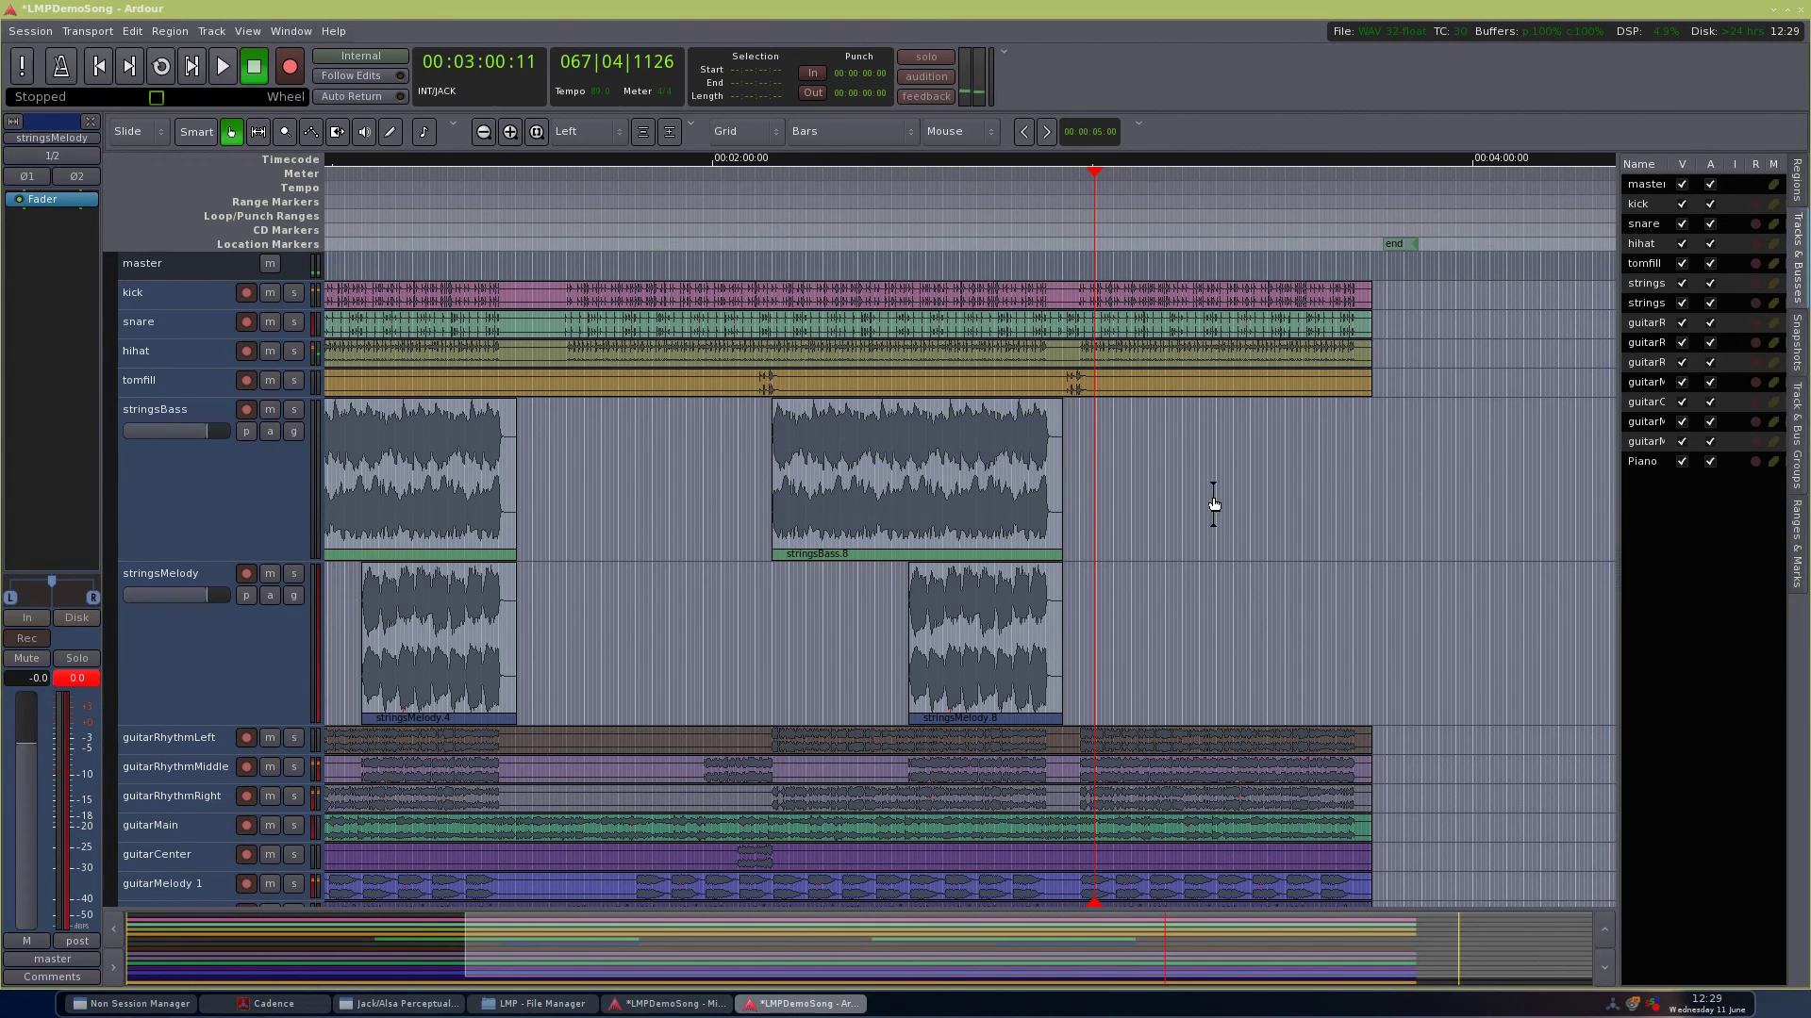
Step: Duplicate the stringsBass.8 region, move the copy to start at bar 67, and play it back from the preceding bar
left_click(914, 478)
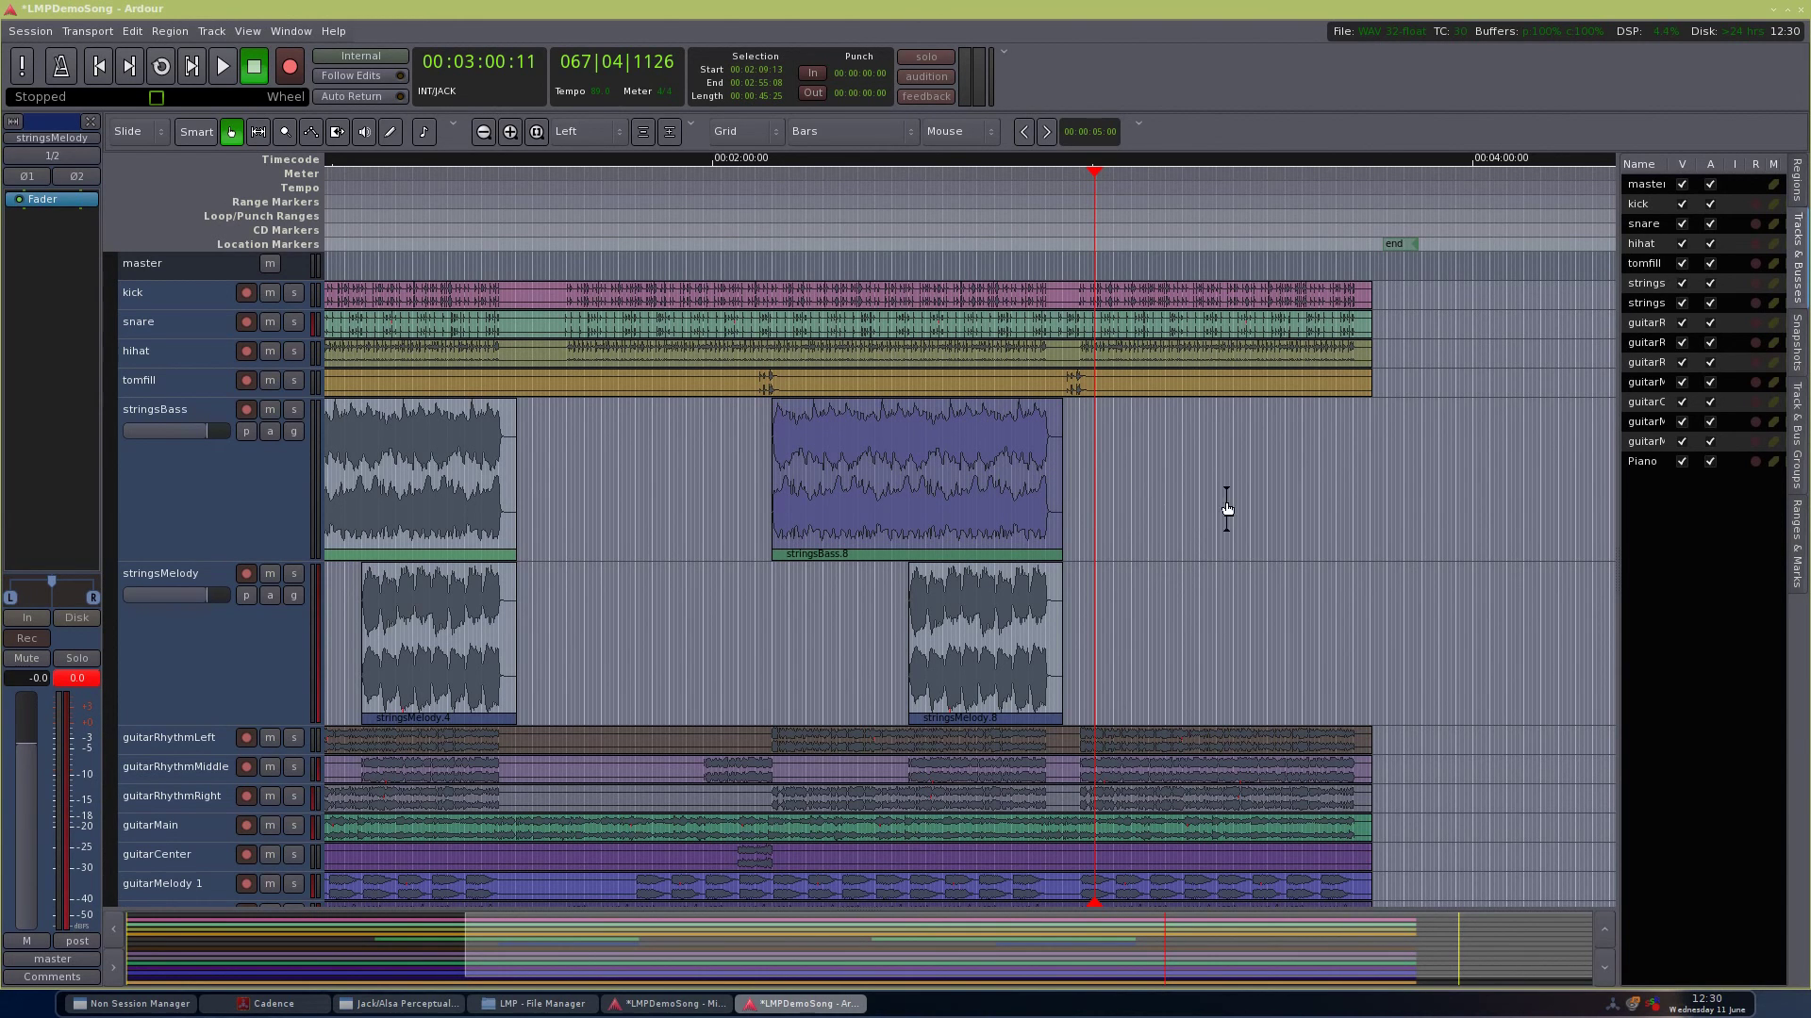
key("alt+d")
left_click_drag(1091, 472, 1099, 462)
mouse_move(1096, 217)
left_mouse_down()
mouse_move(1077, 184)
mouse_move(1064, 202)
left_mouse_up()
key("space")
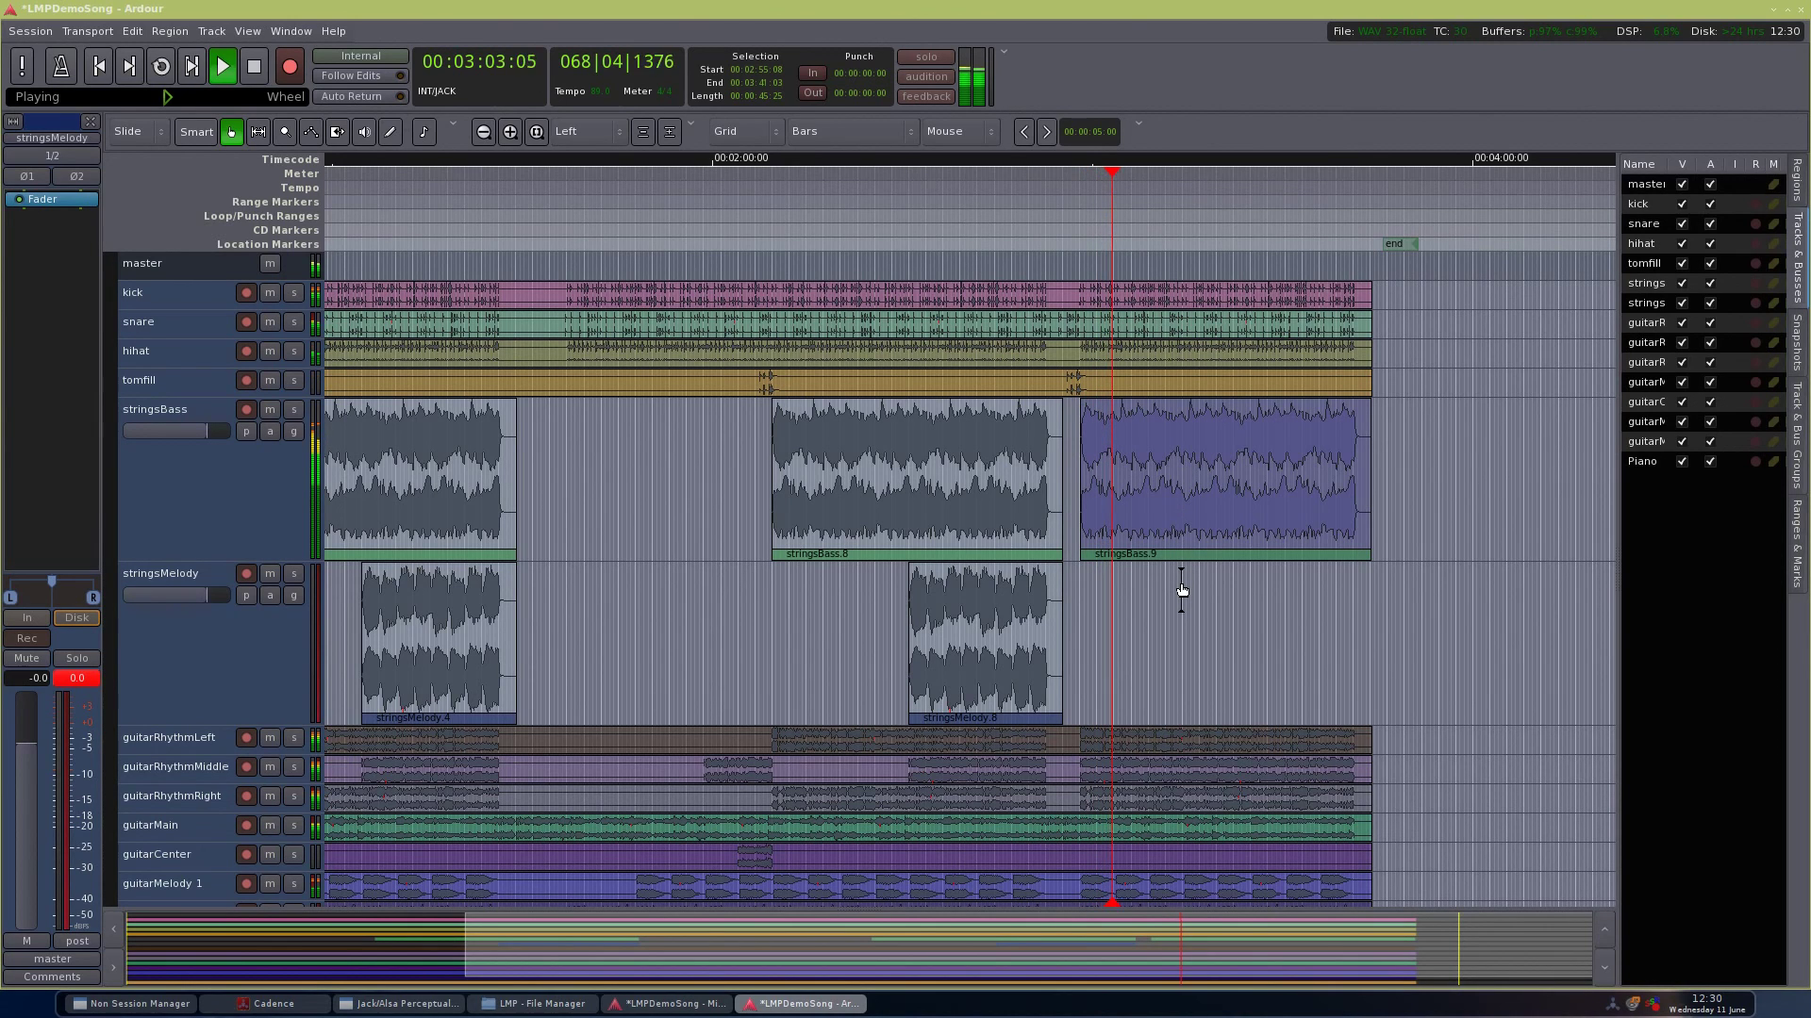
key("space")
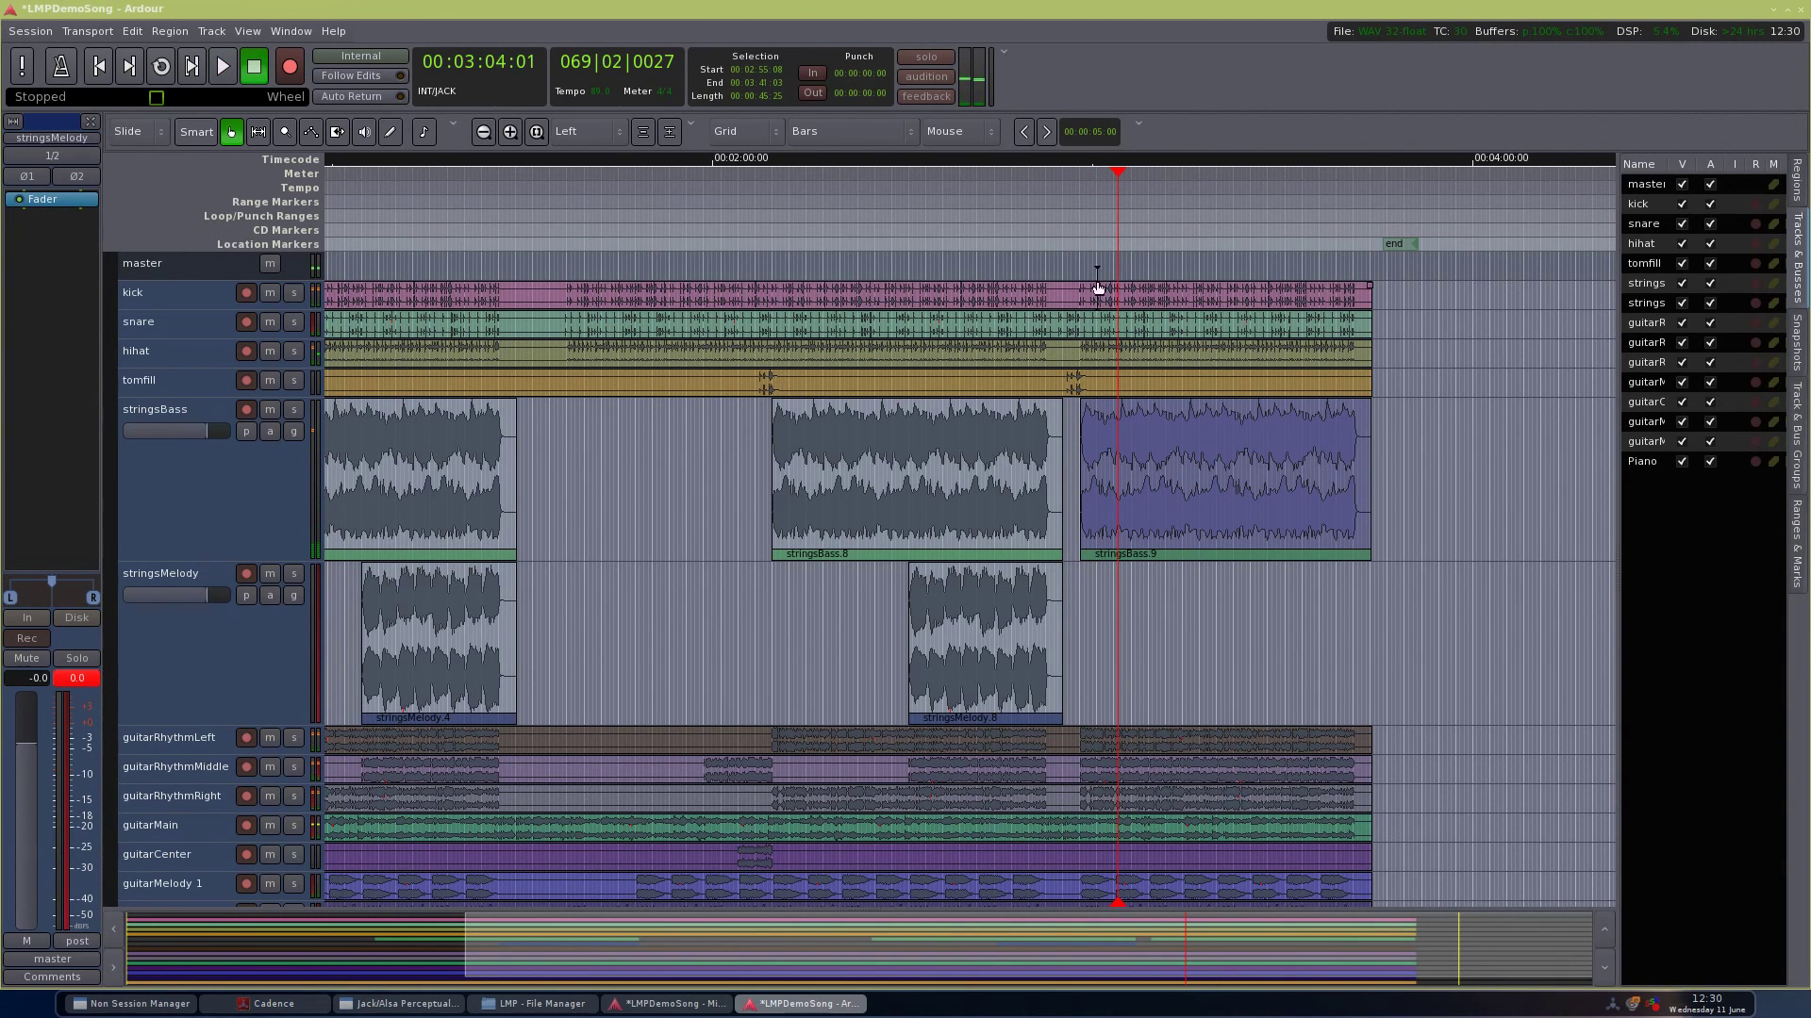
Step: Copy stringsMelody.8 to start at bar 67 and place a second copy directly after the first
left_click(997, 637)
left_click_drag(998, 637, 1119, 647)
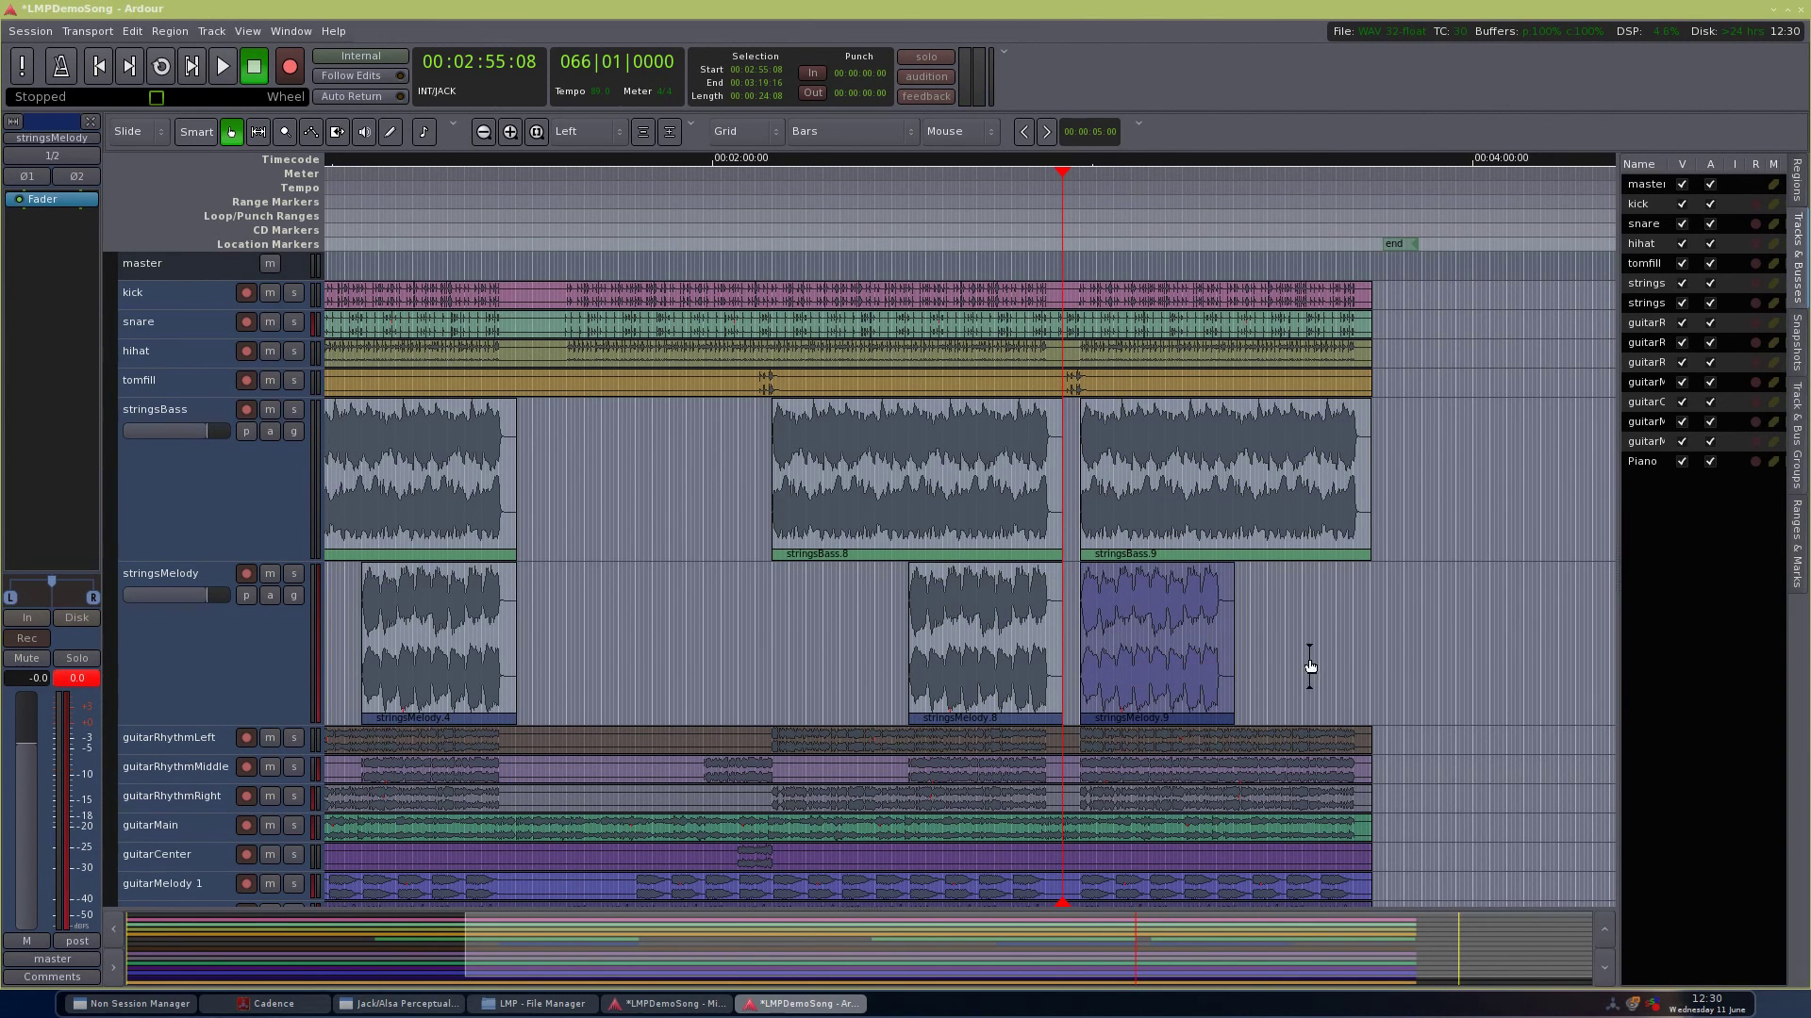
scroll(1292, 650, "up", 1)
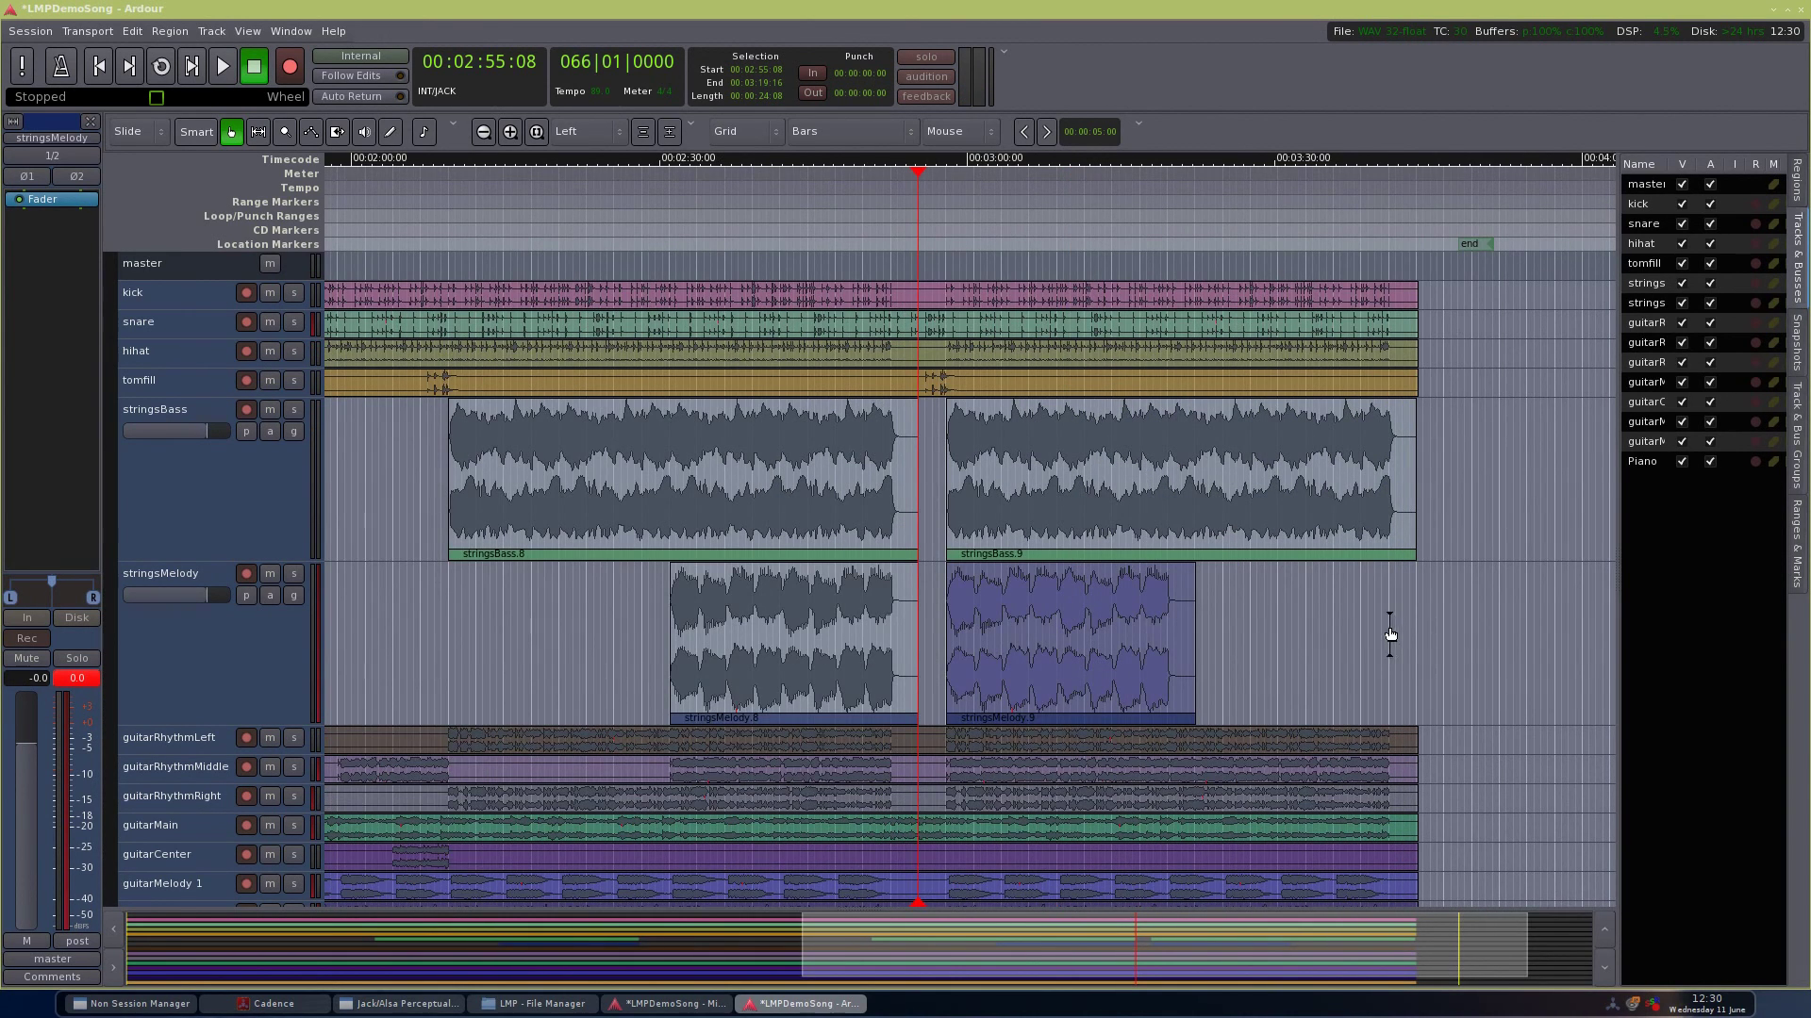
left_click_drag(1050, 635, 1327, 709)
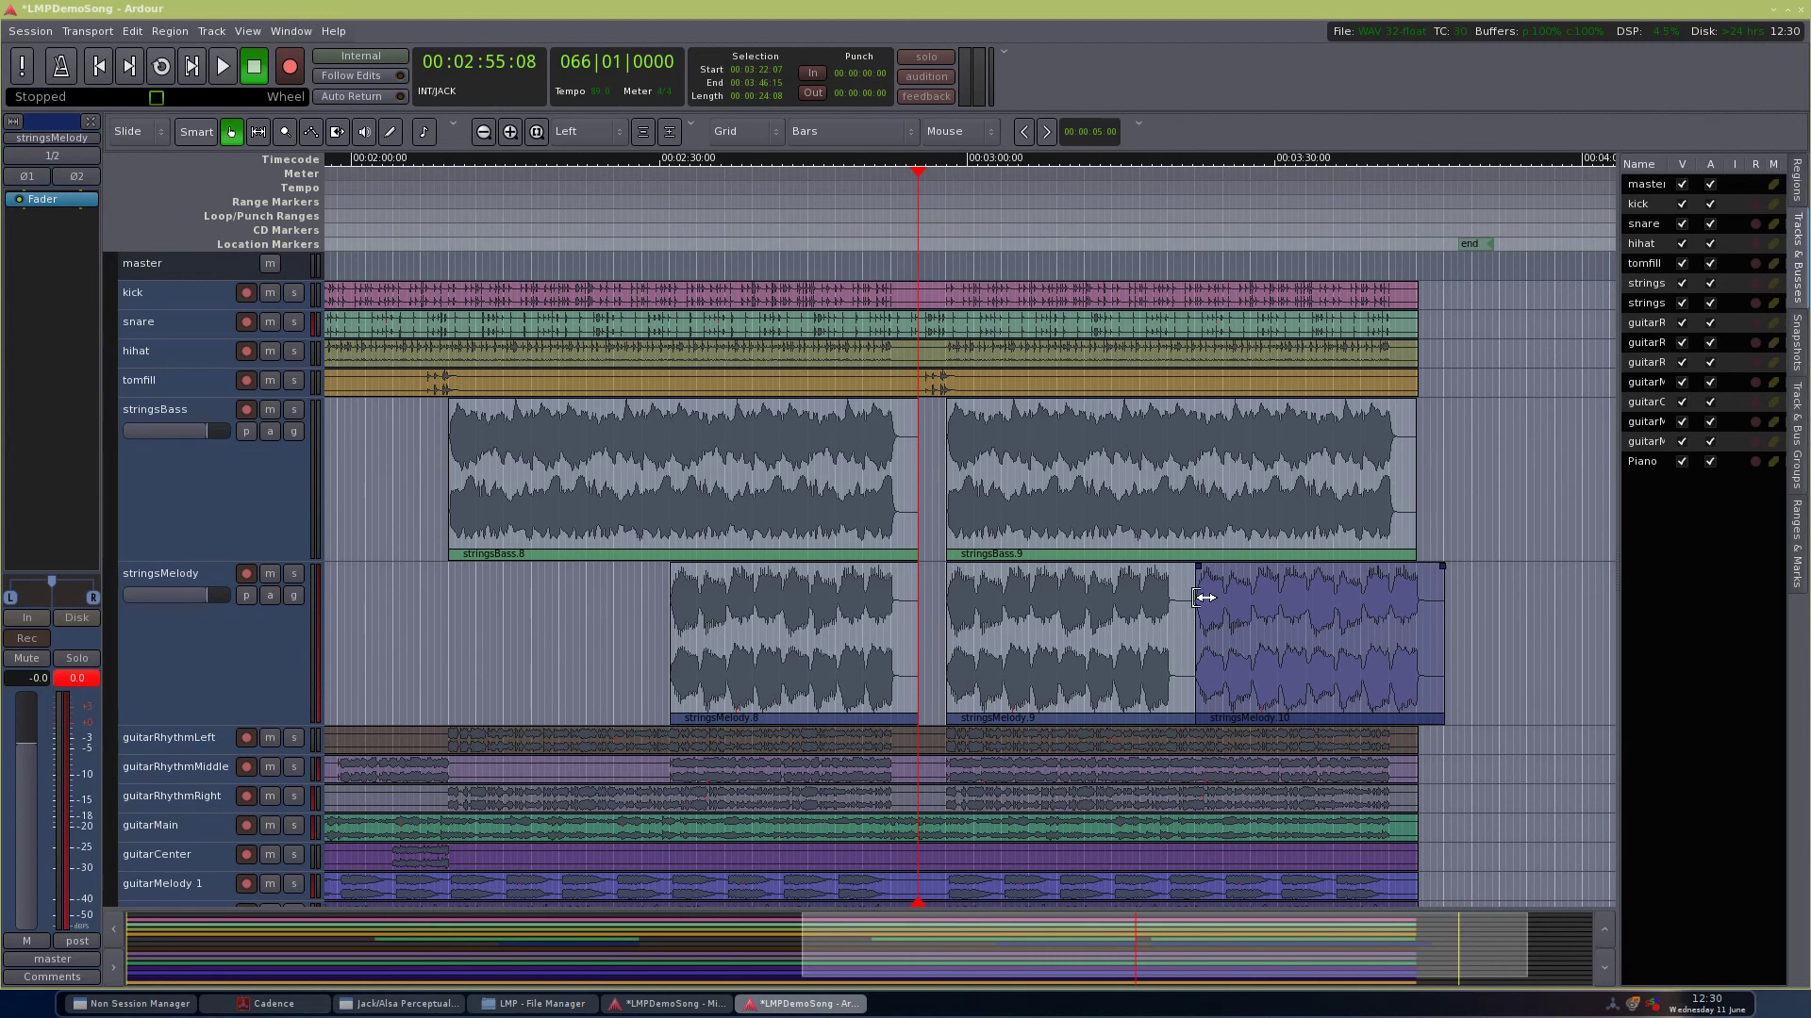
Step: Trim the end of stringsMelody.9 back to bar 75 and move stringsMelody.10 to start right there
scroll(1176, 648, "up", 2)
left_click_drag(1238, 717, 1151, 693)
left_click_drag(1334, 626, 1260, 626)
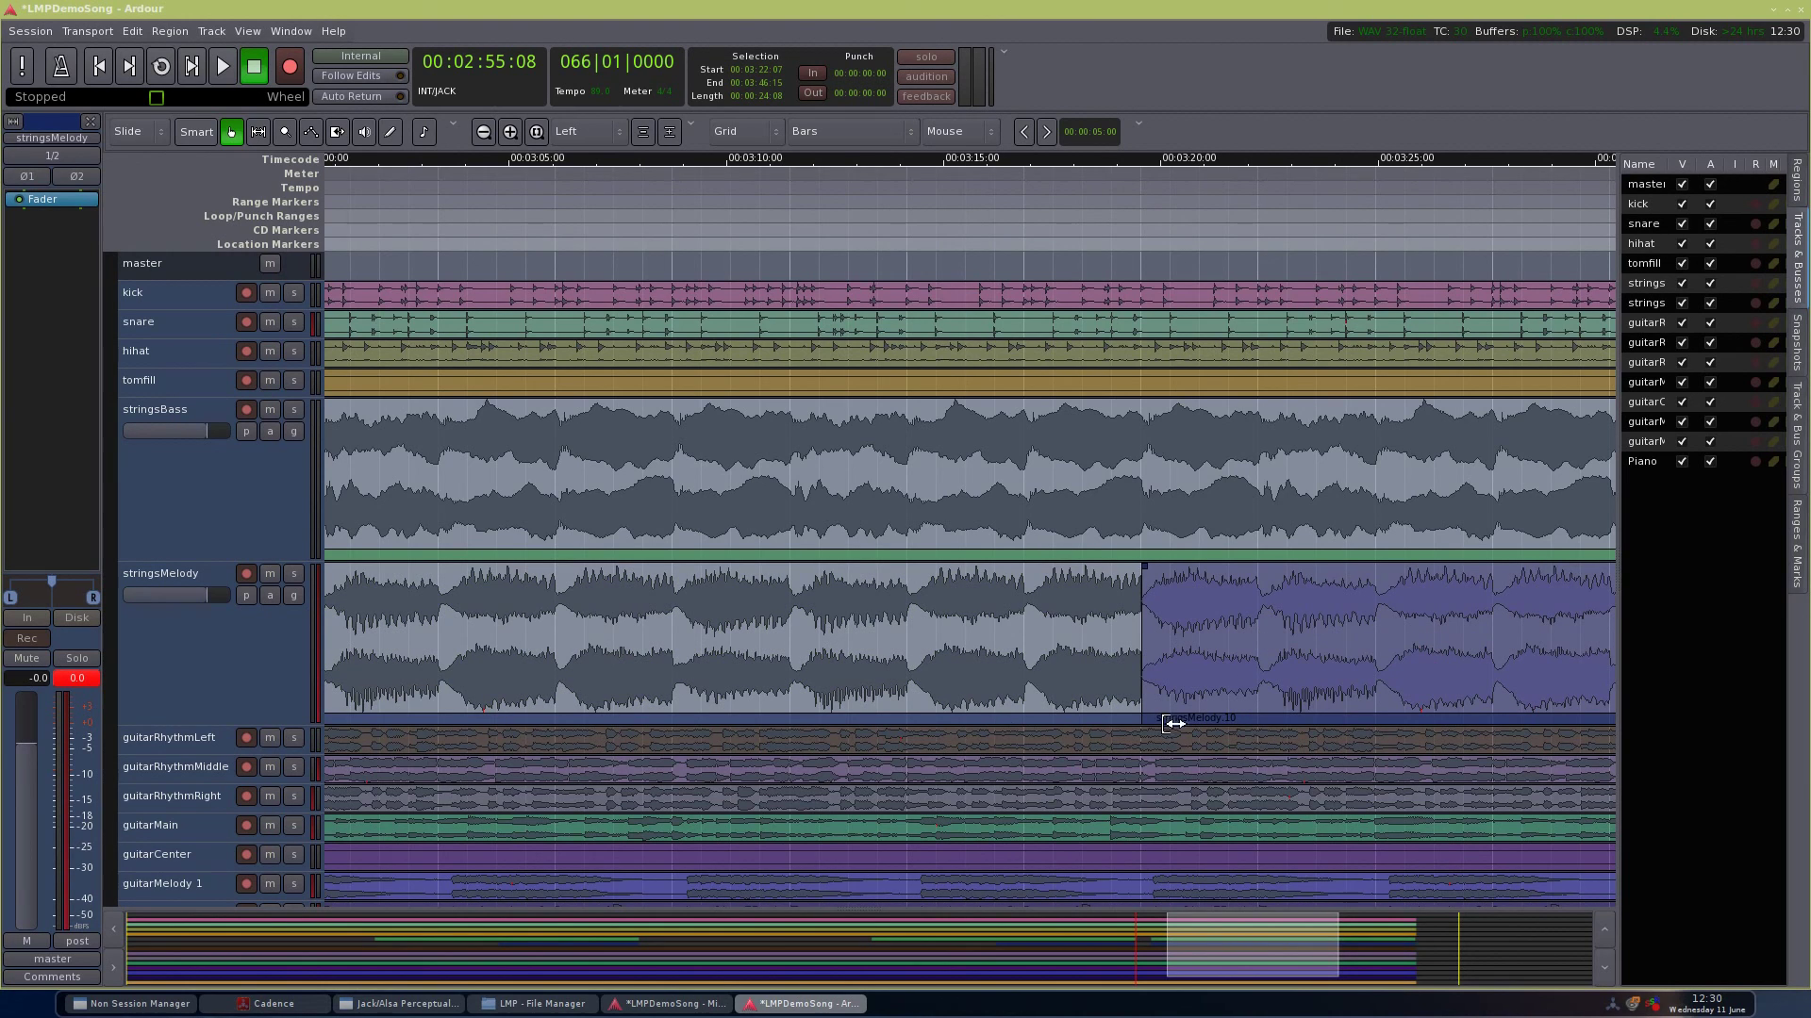
Step: Set the grid to Beats/4, extend stringsMelody.9 a quarter beat under stringsMelody.10, and fade in stringsMelody.10 over the overlap
scroll(1192, 666, "up", 4)
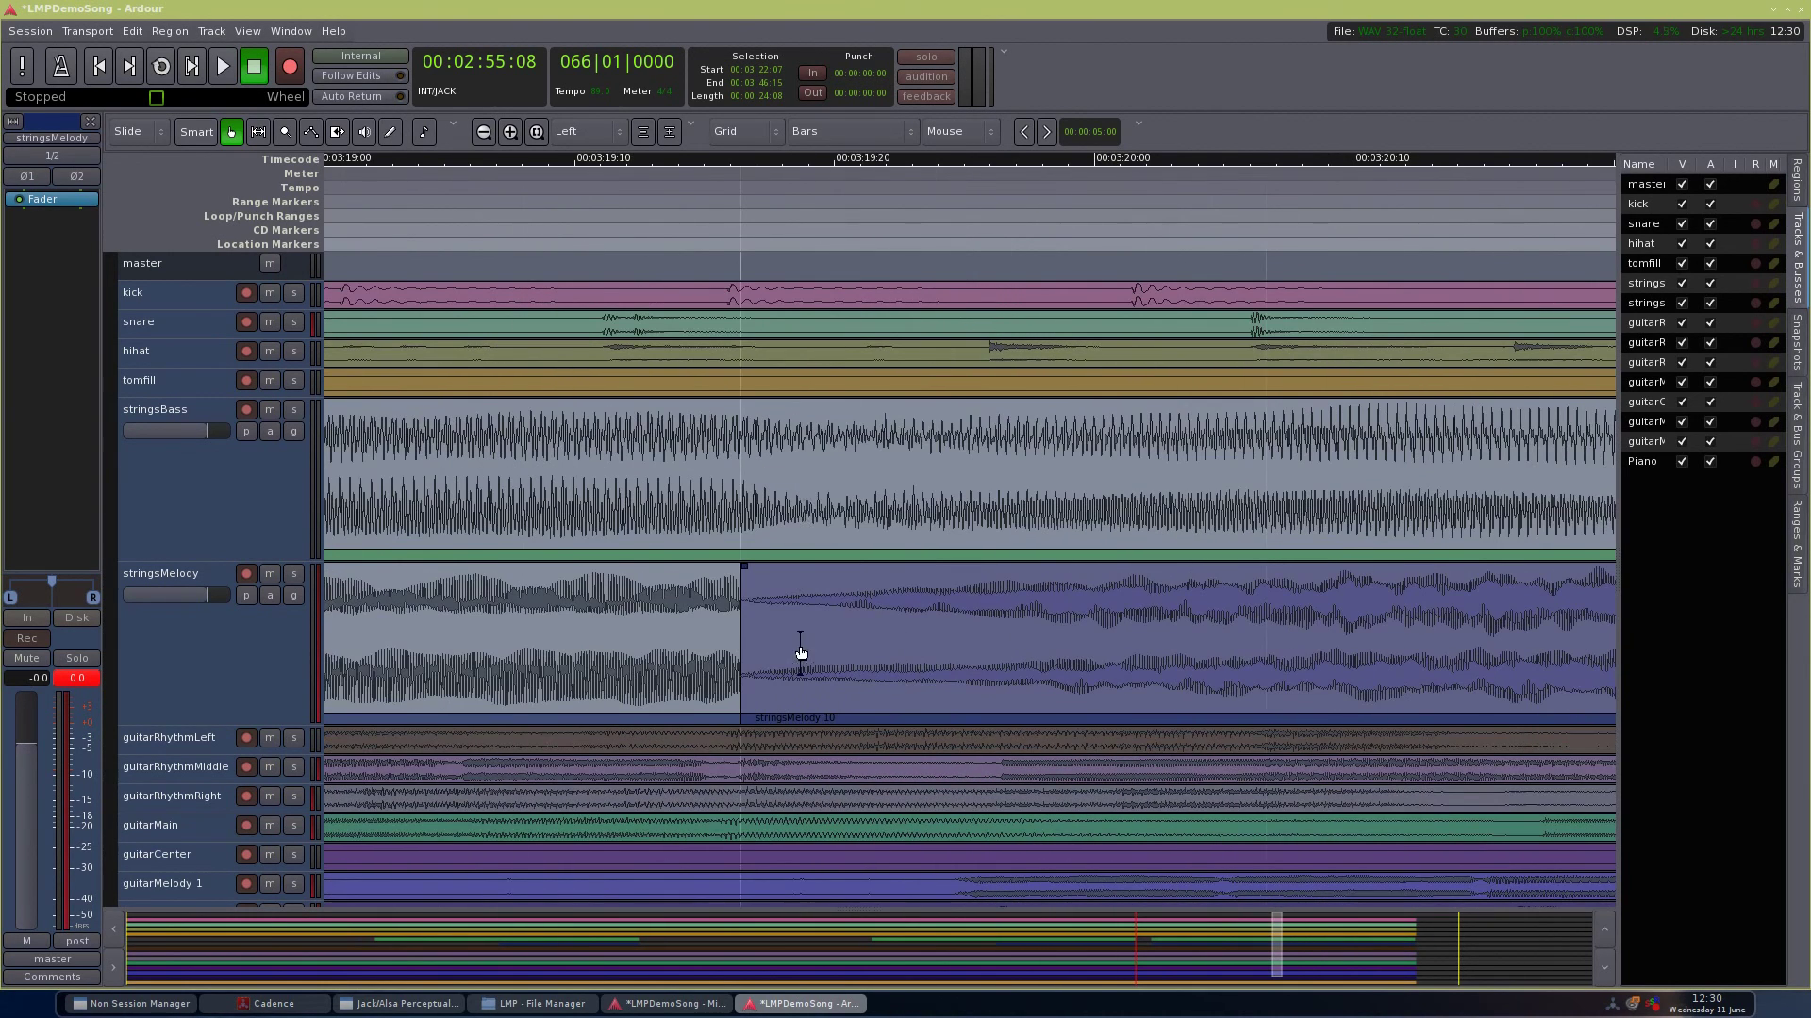
scroll(876, 142, "down", 1)
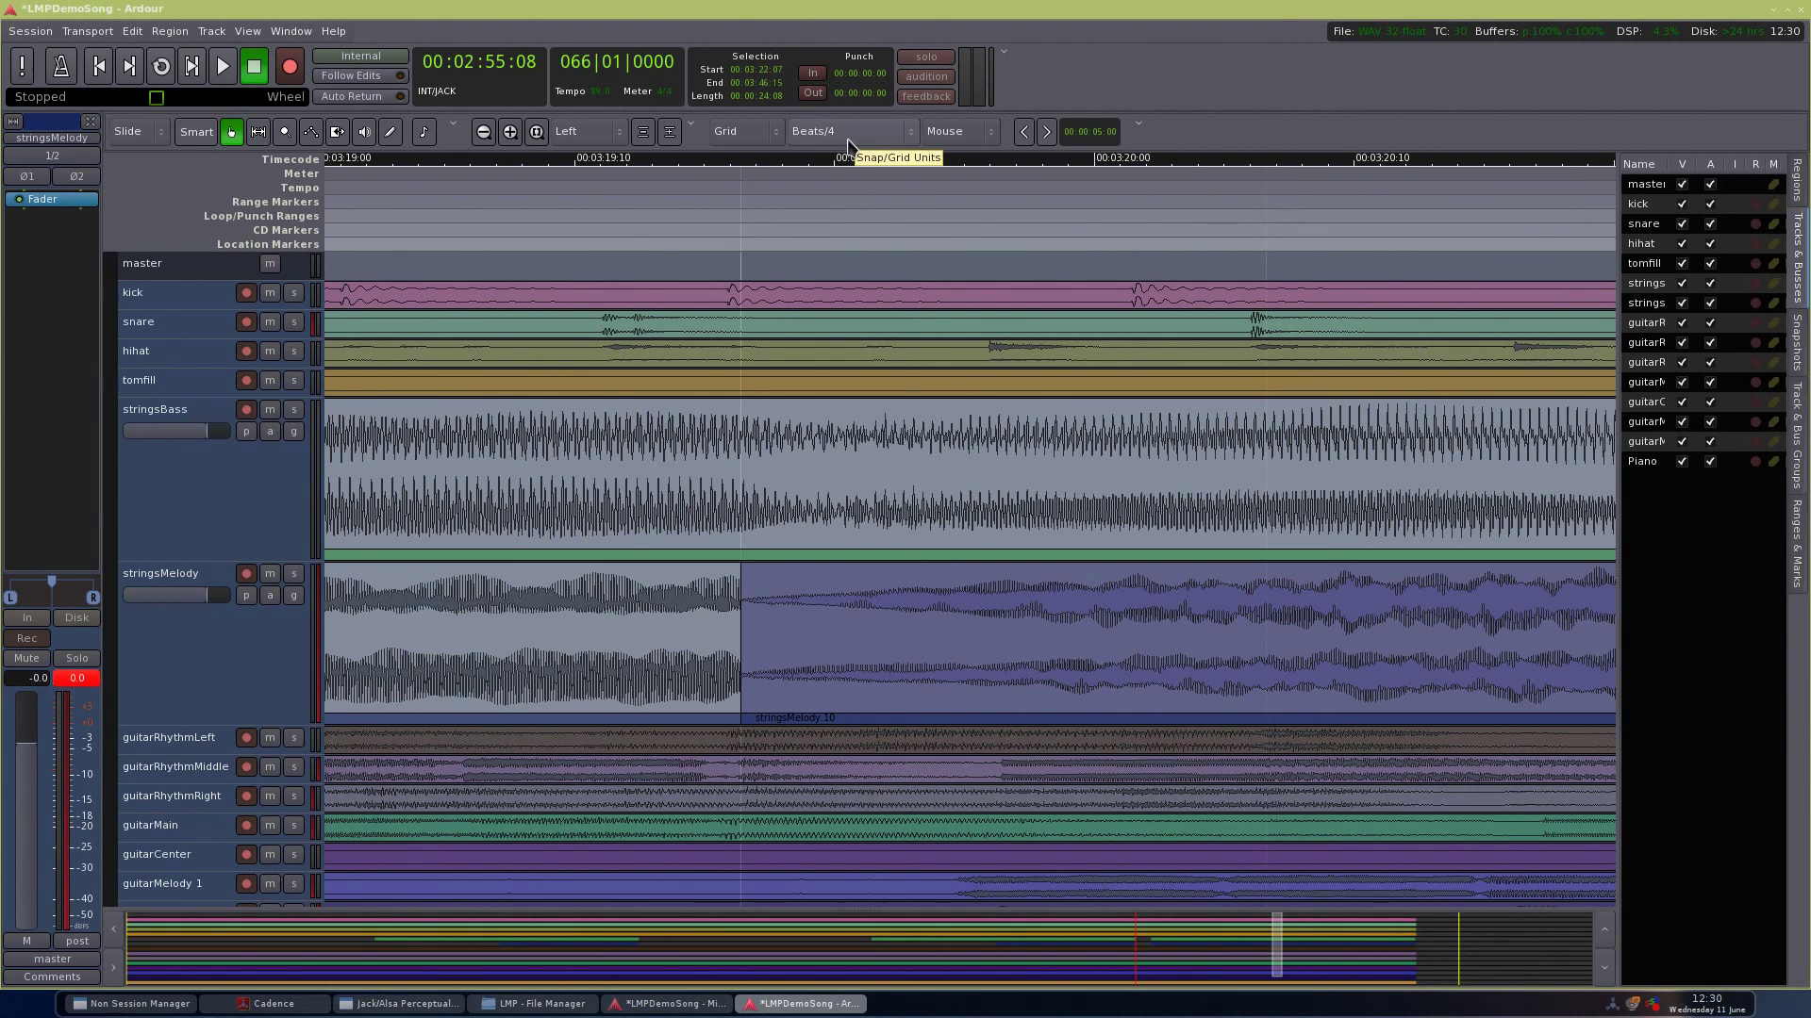
left_click_drag(689, 717, 775, 717)
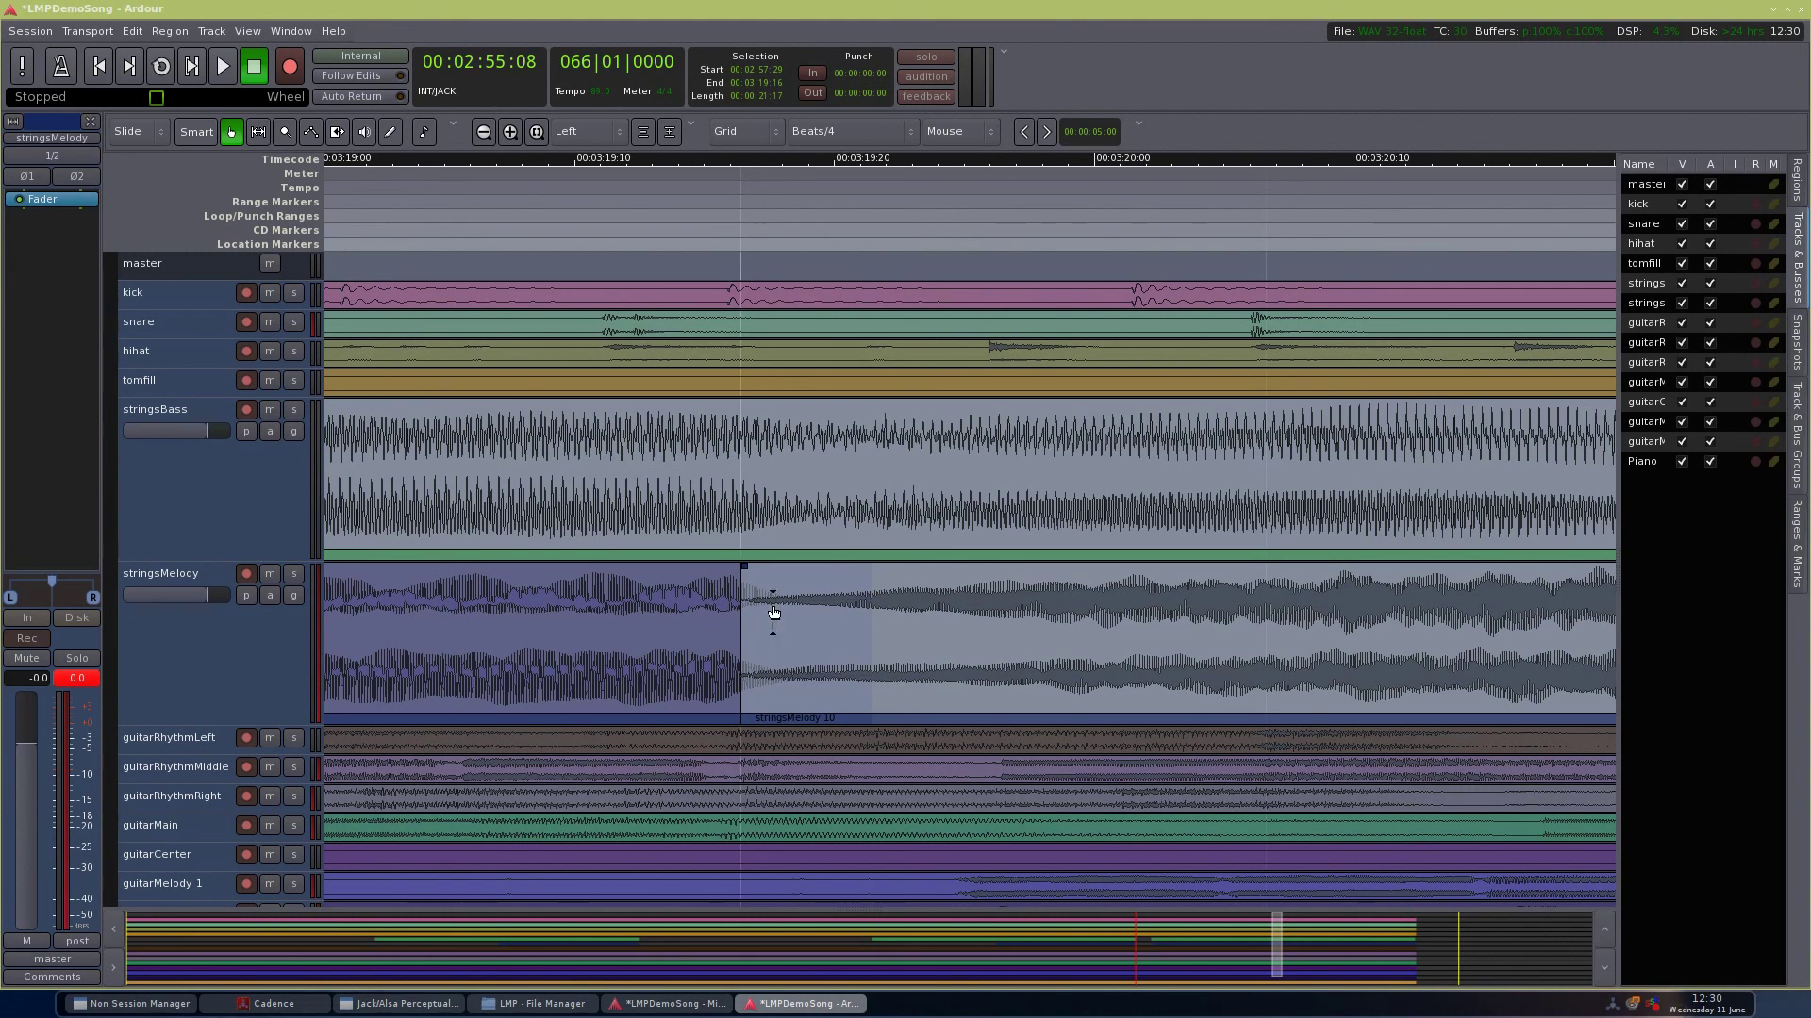
left_click(869, 570)
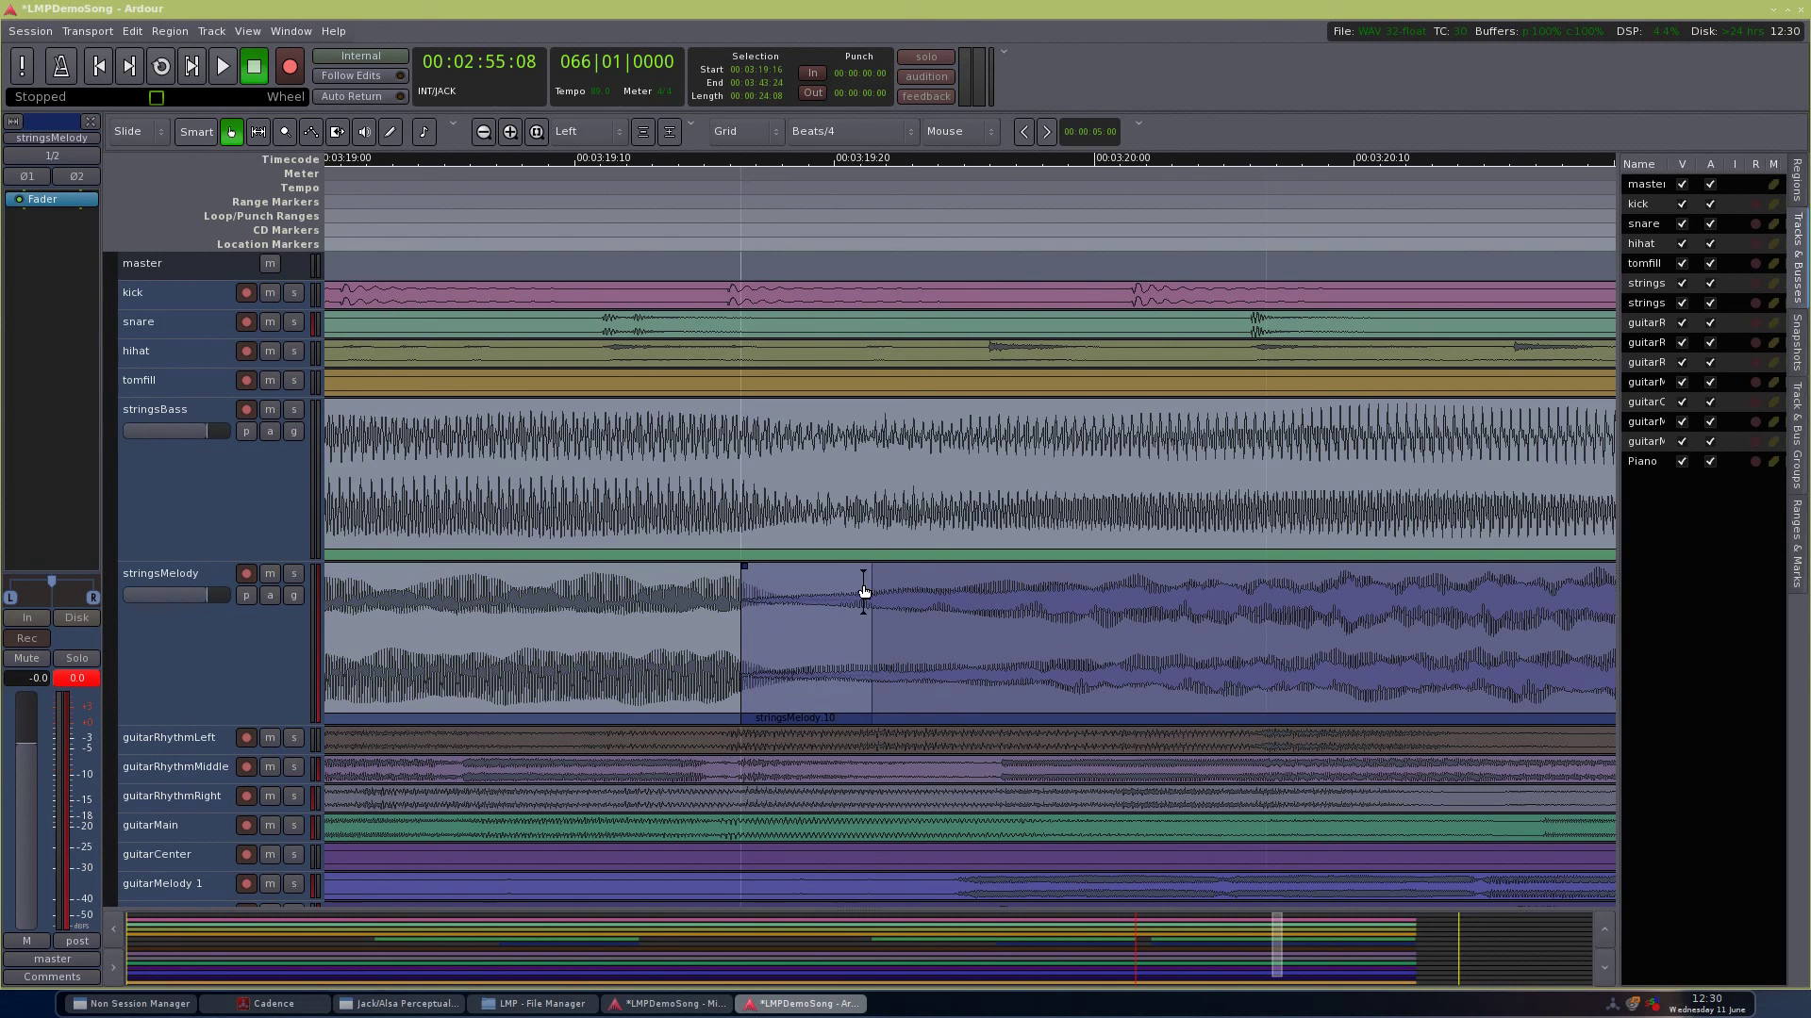
left_click_drag(755, 592, 866, 598)
Step: Solo the stringsMelody track, play back the crossfade at bar 75 starting from bar 74, and turn the solo off
left_click(293, 573)
left_click(479, 179)
key("space")
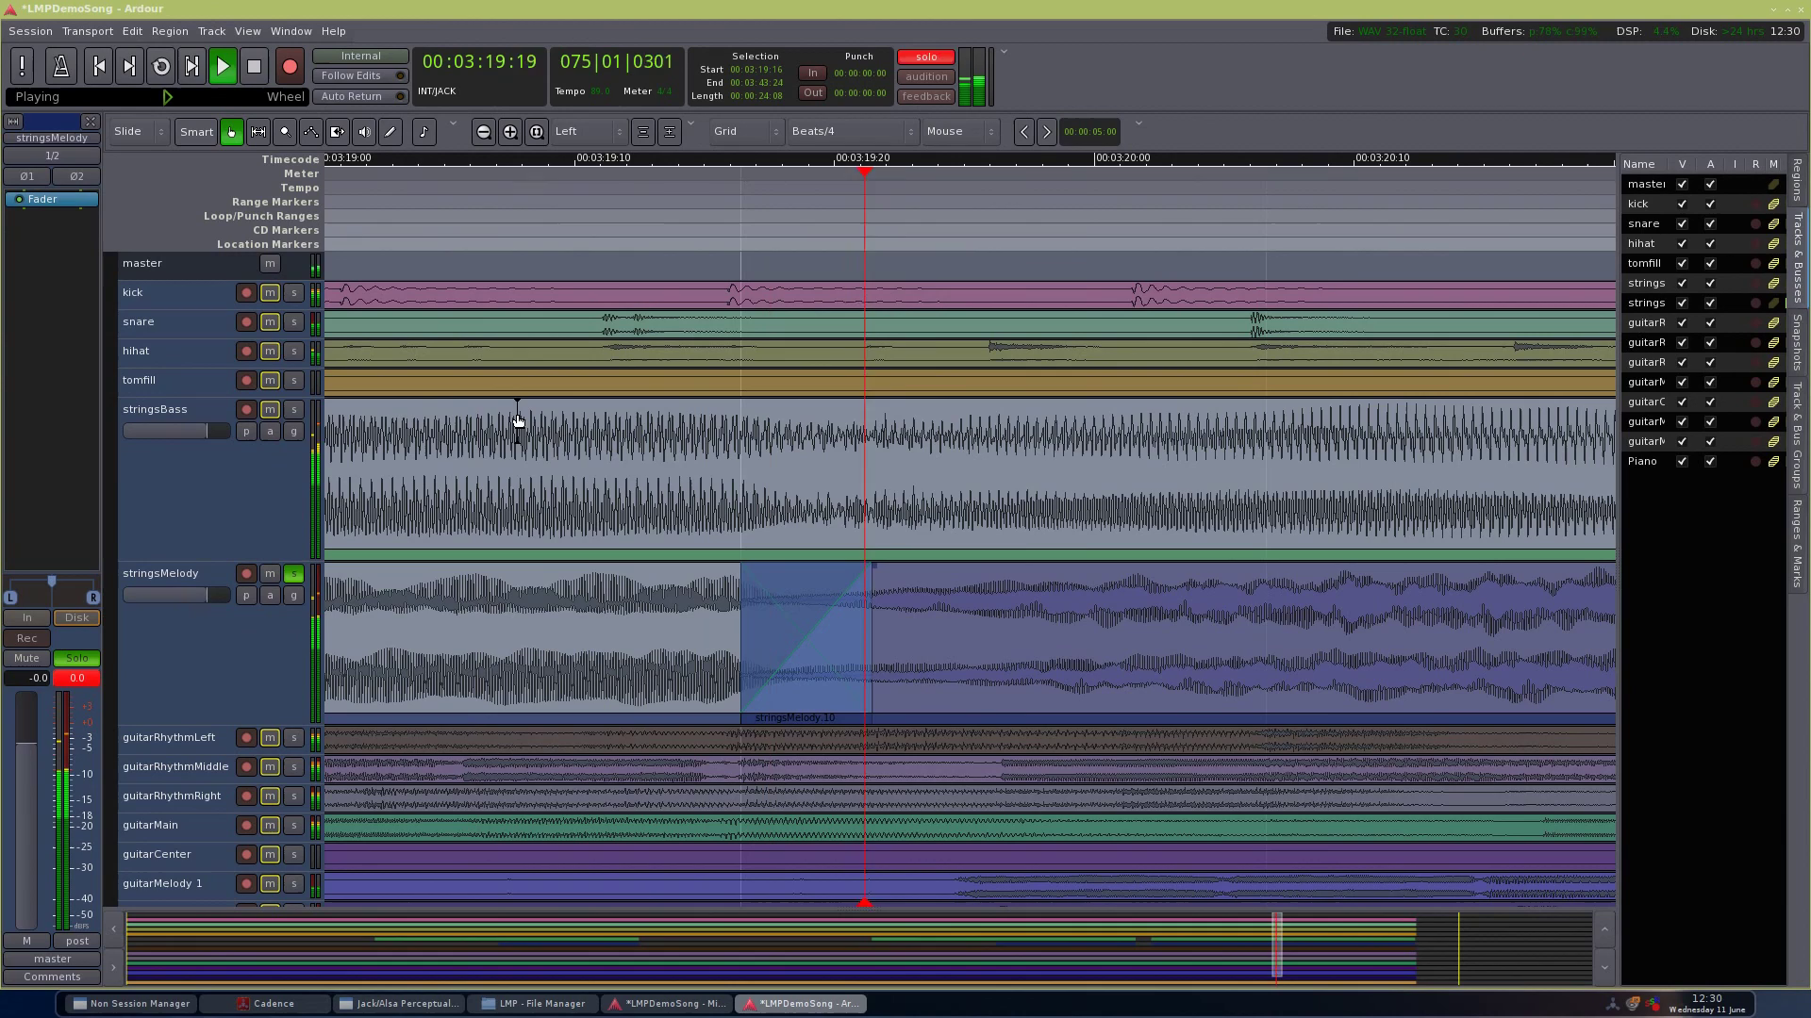
key("space")
scroll(563, 427, "down", 4)
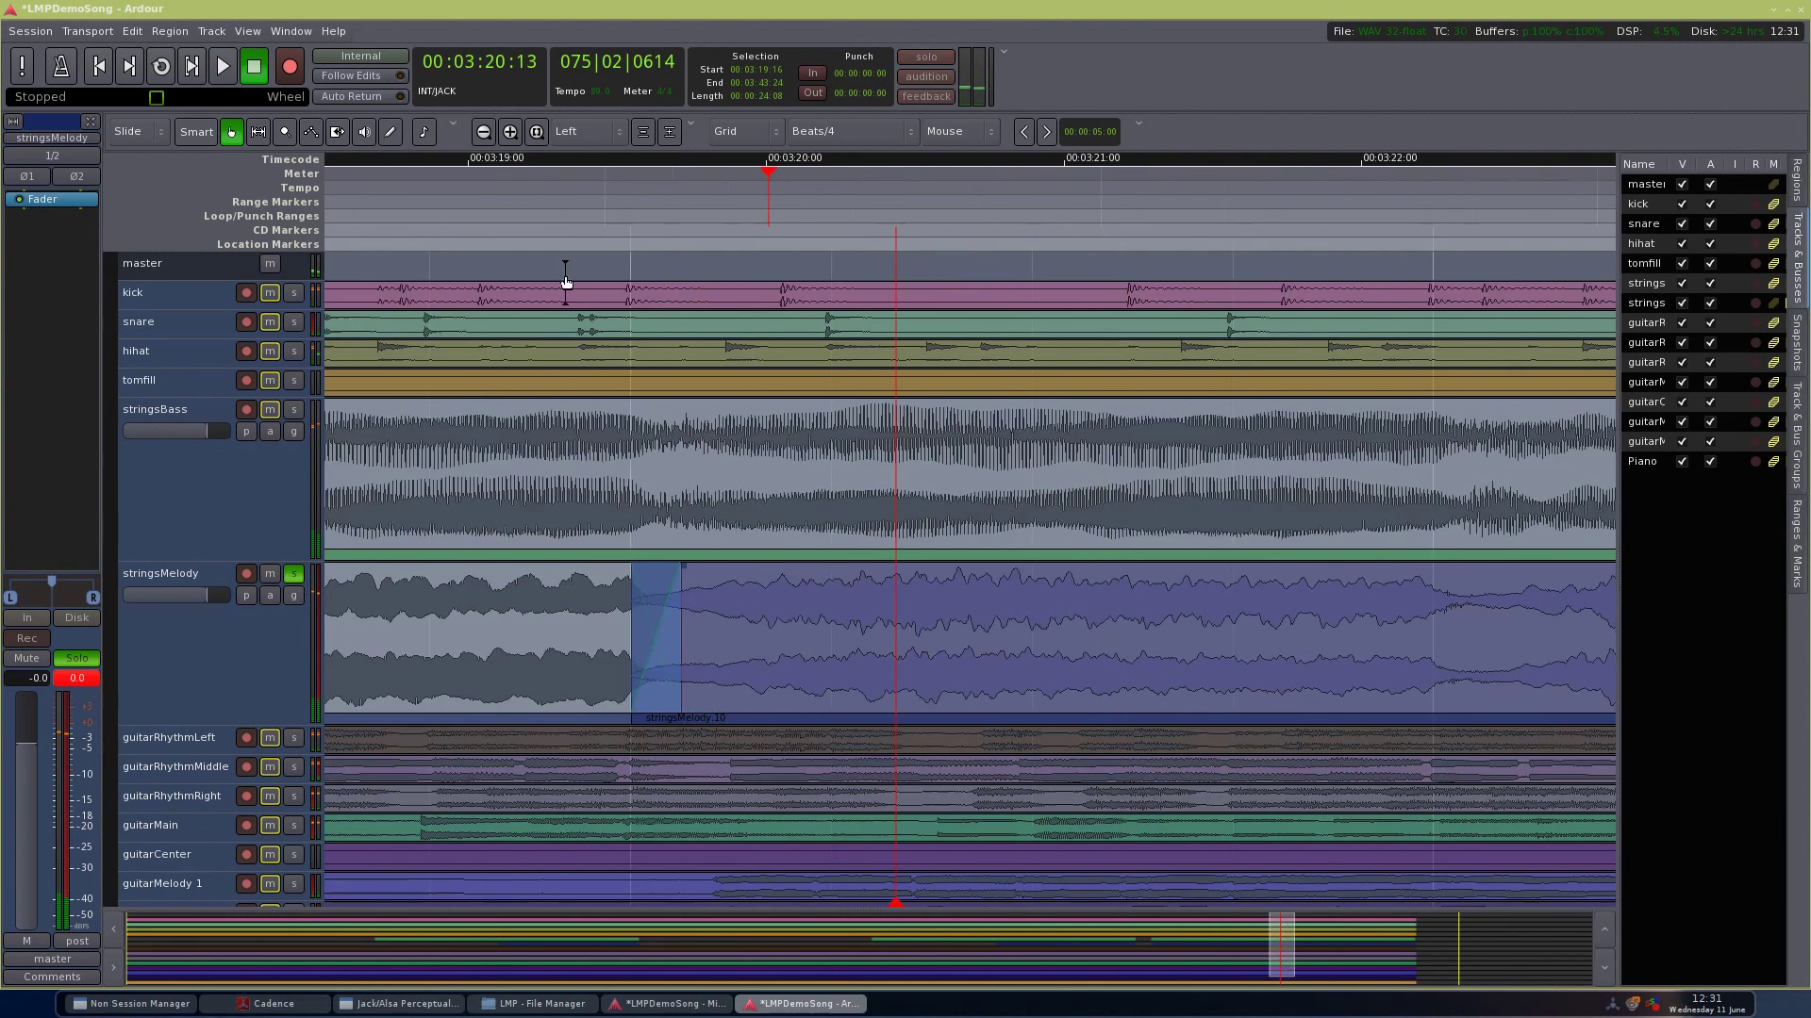
left_click(481, 241)
left_click_drag(338, 219, 194, 231)
scroll(643, 483, "down", 3)
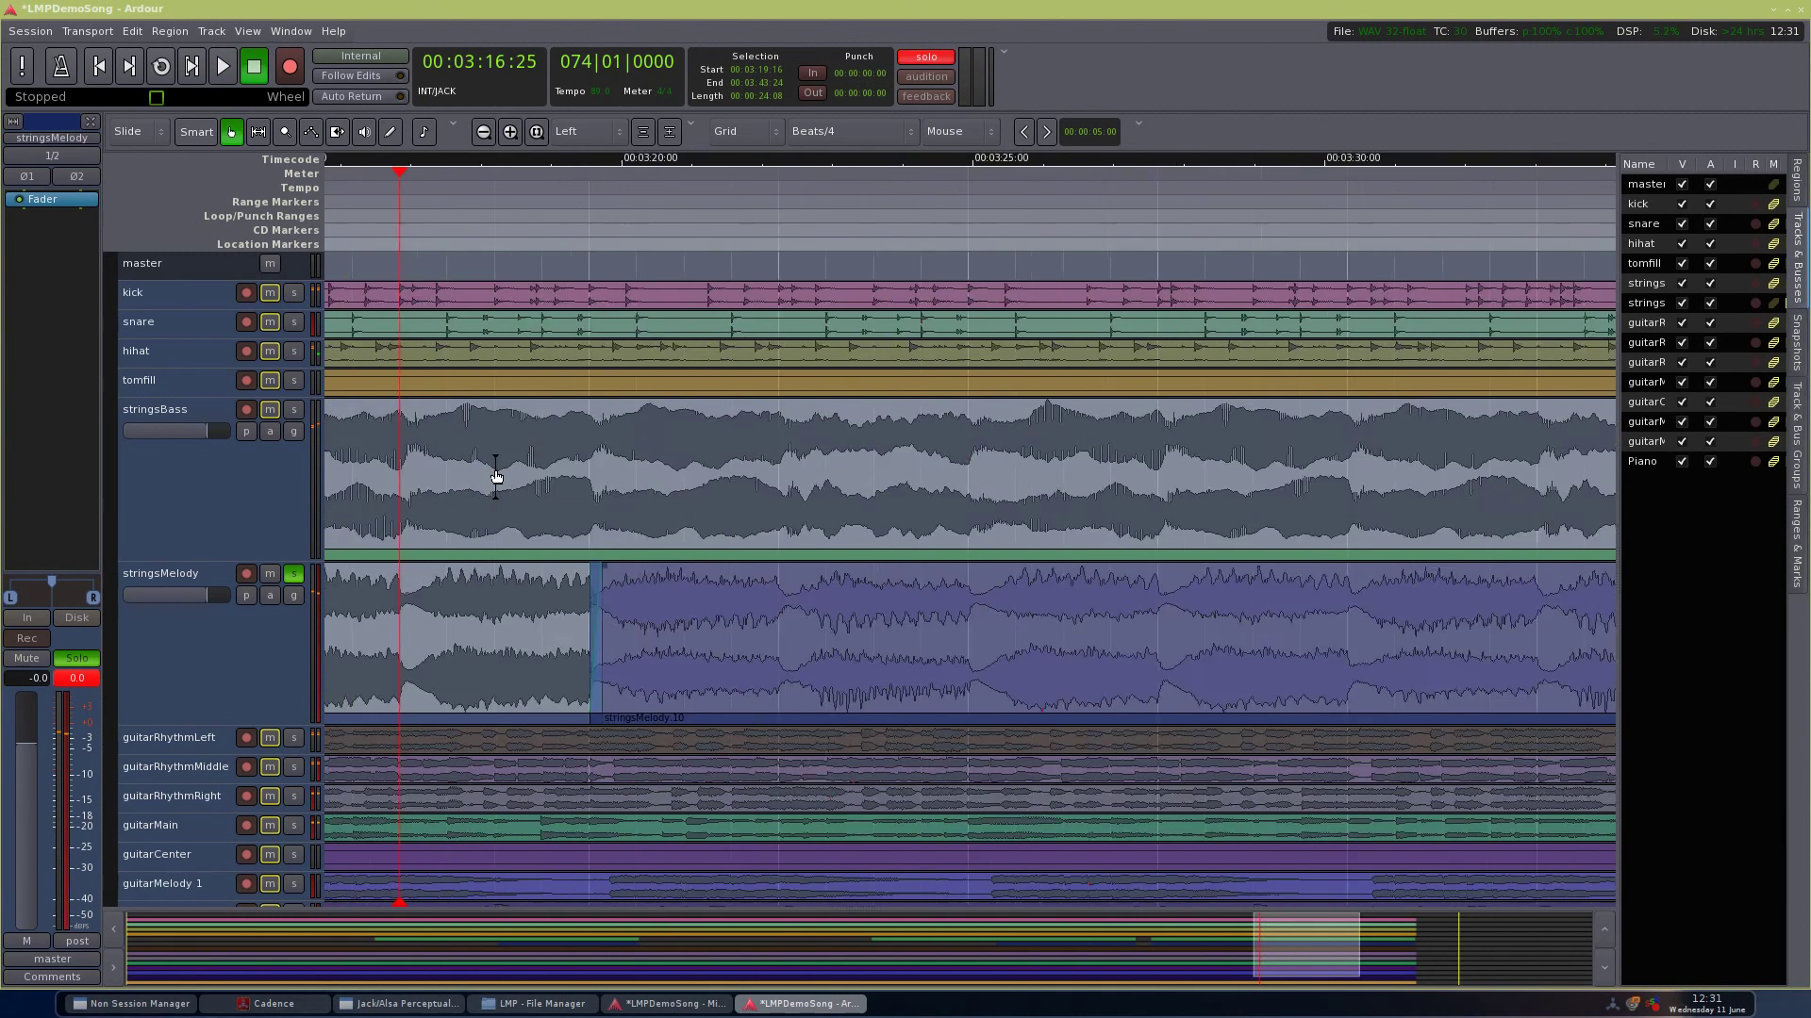
key("space")
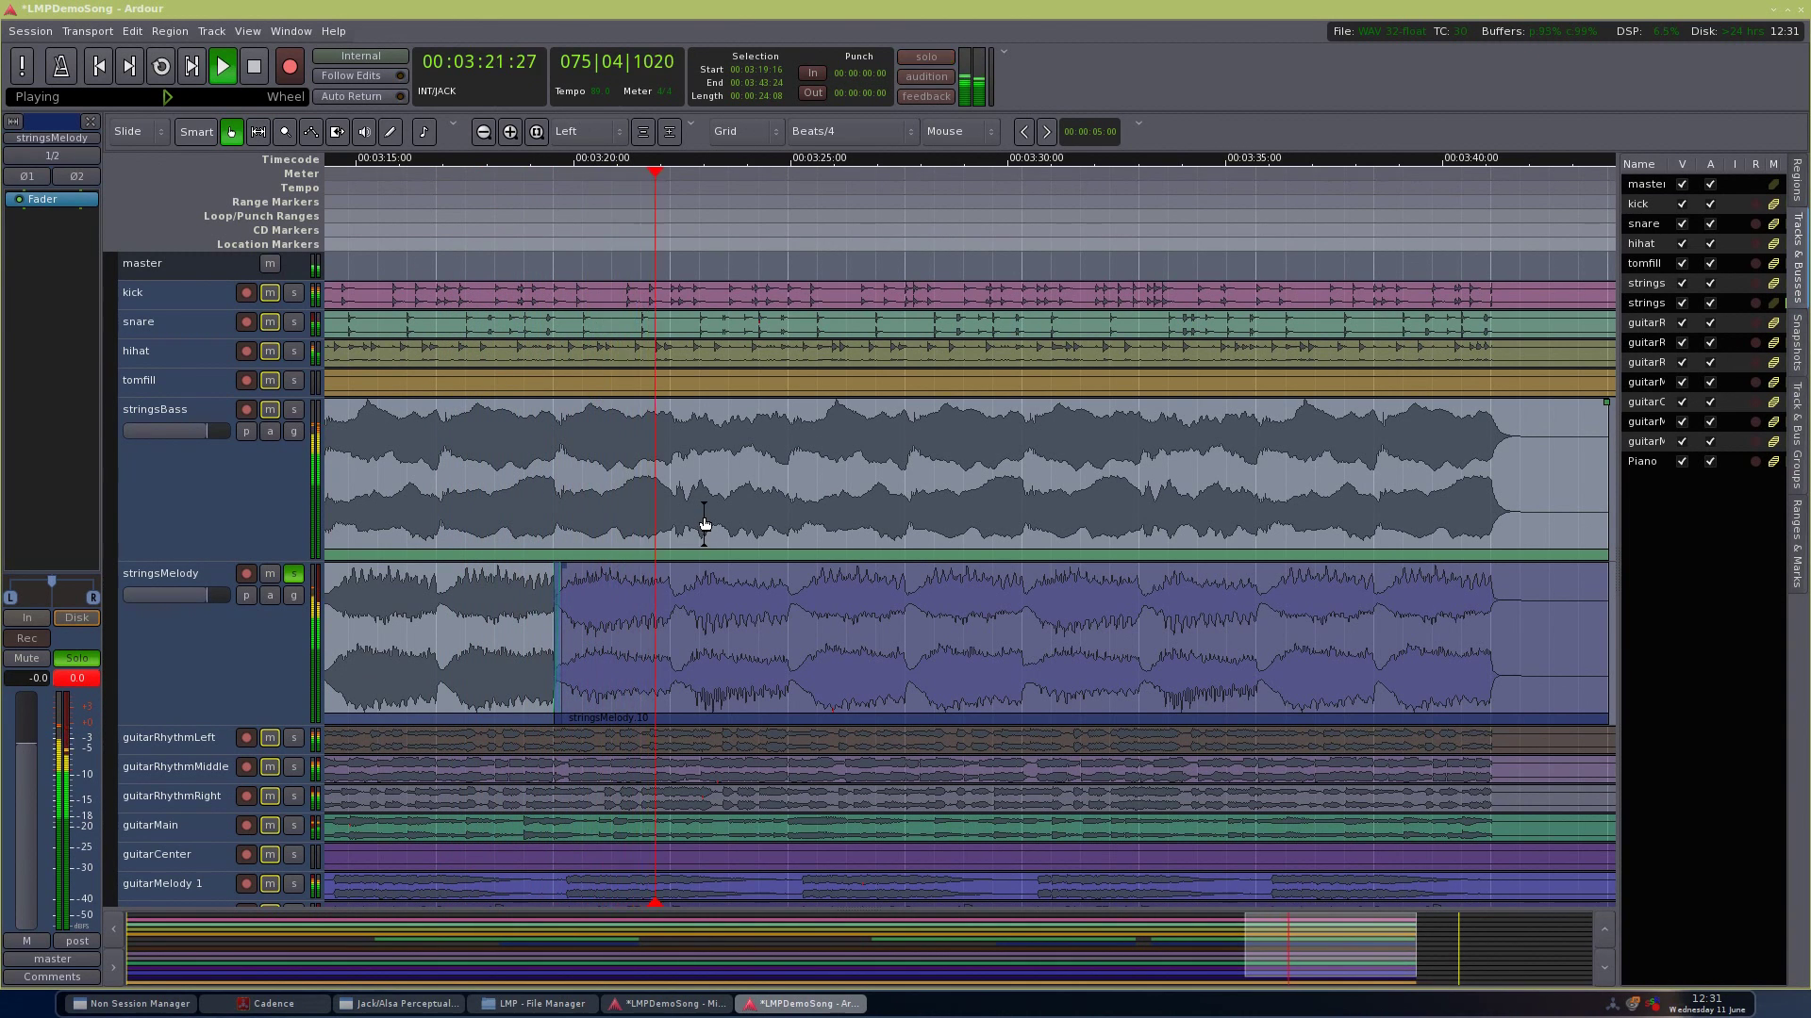
left_click(294, 573)
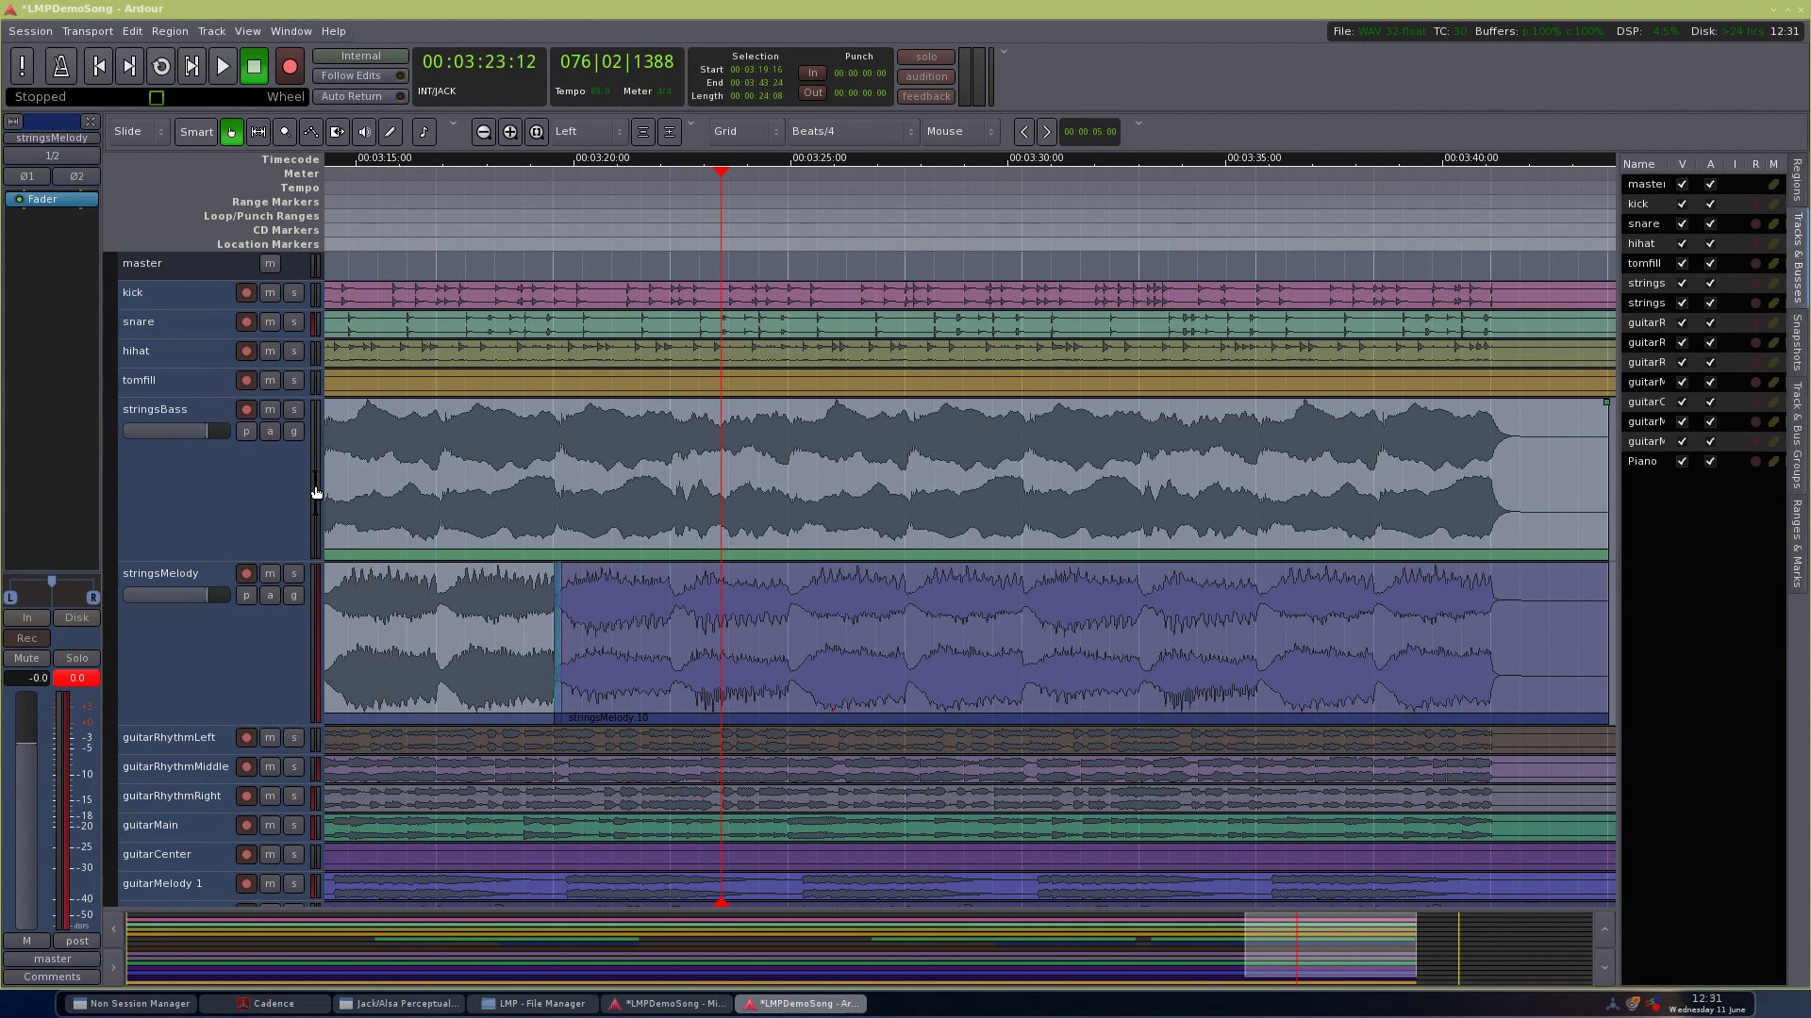
Step: Select all tracks, fit their heights so every track shows at once, save the session, and clear the selection
left_click(239, 510)
key("ctrl+t")
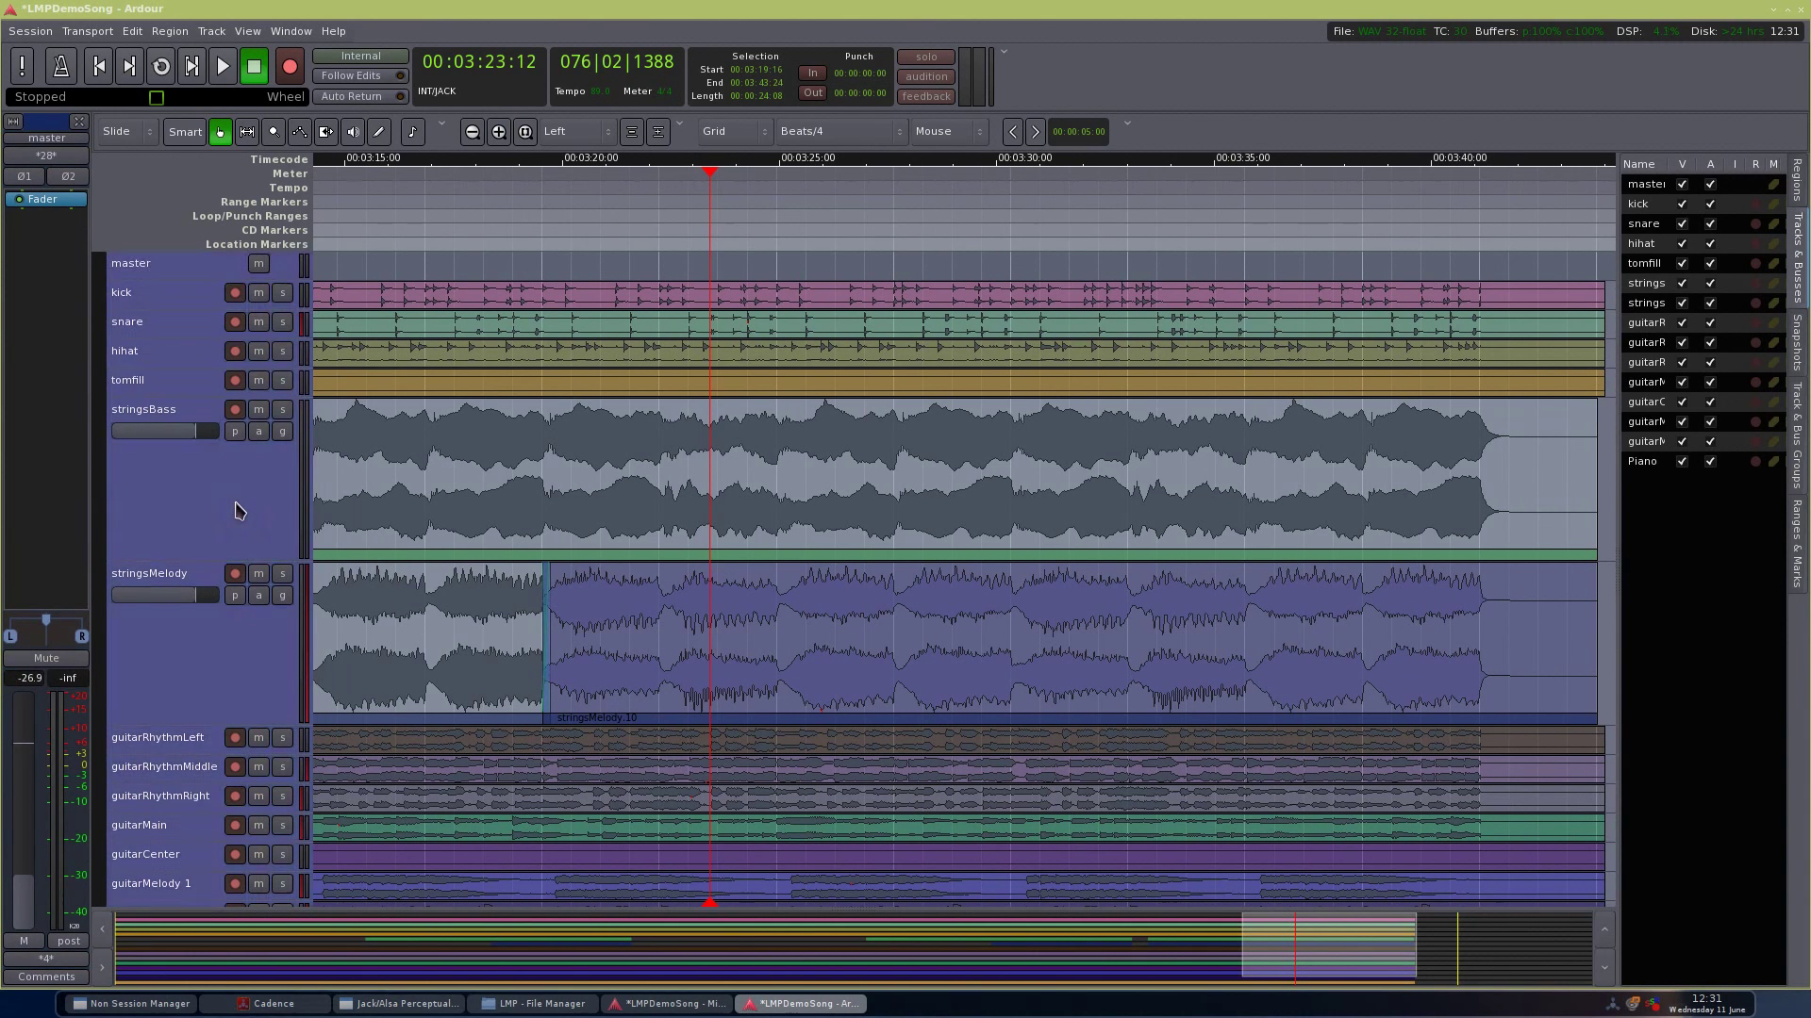
key("f")
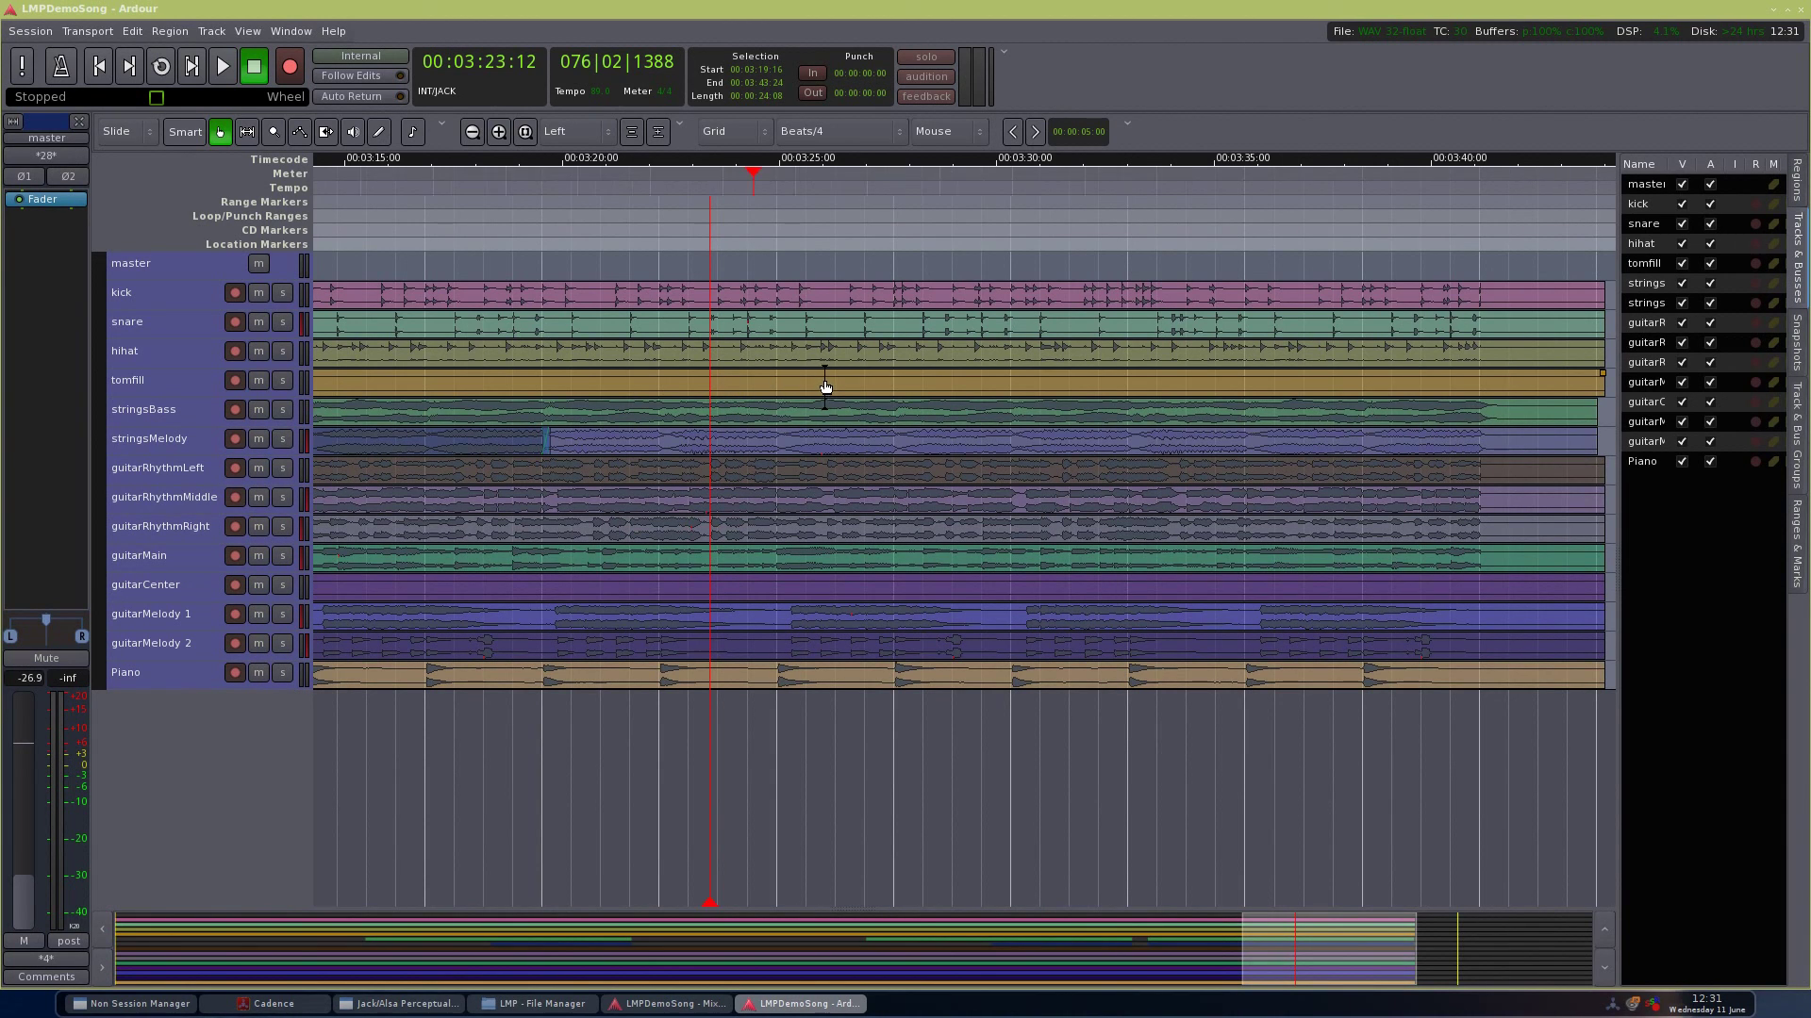
scroll(824, 385, "down", 3)
scroll(892, 407, "down", 3)
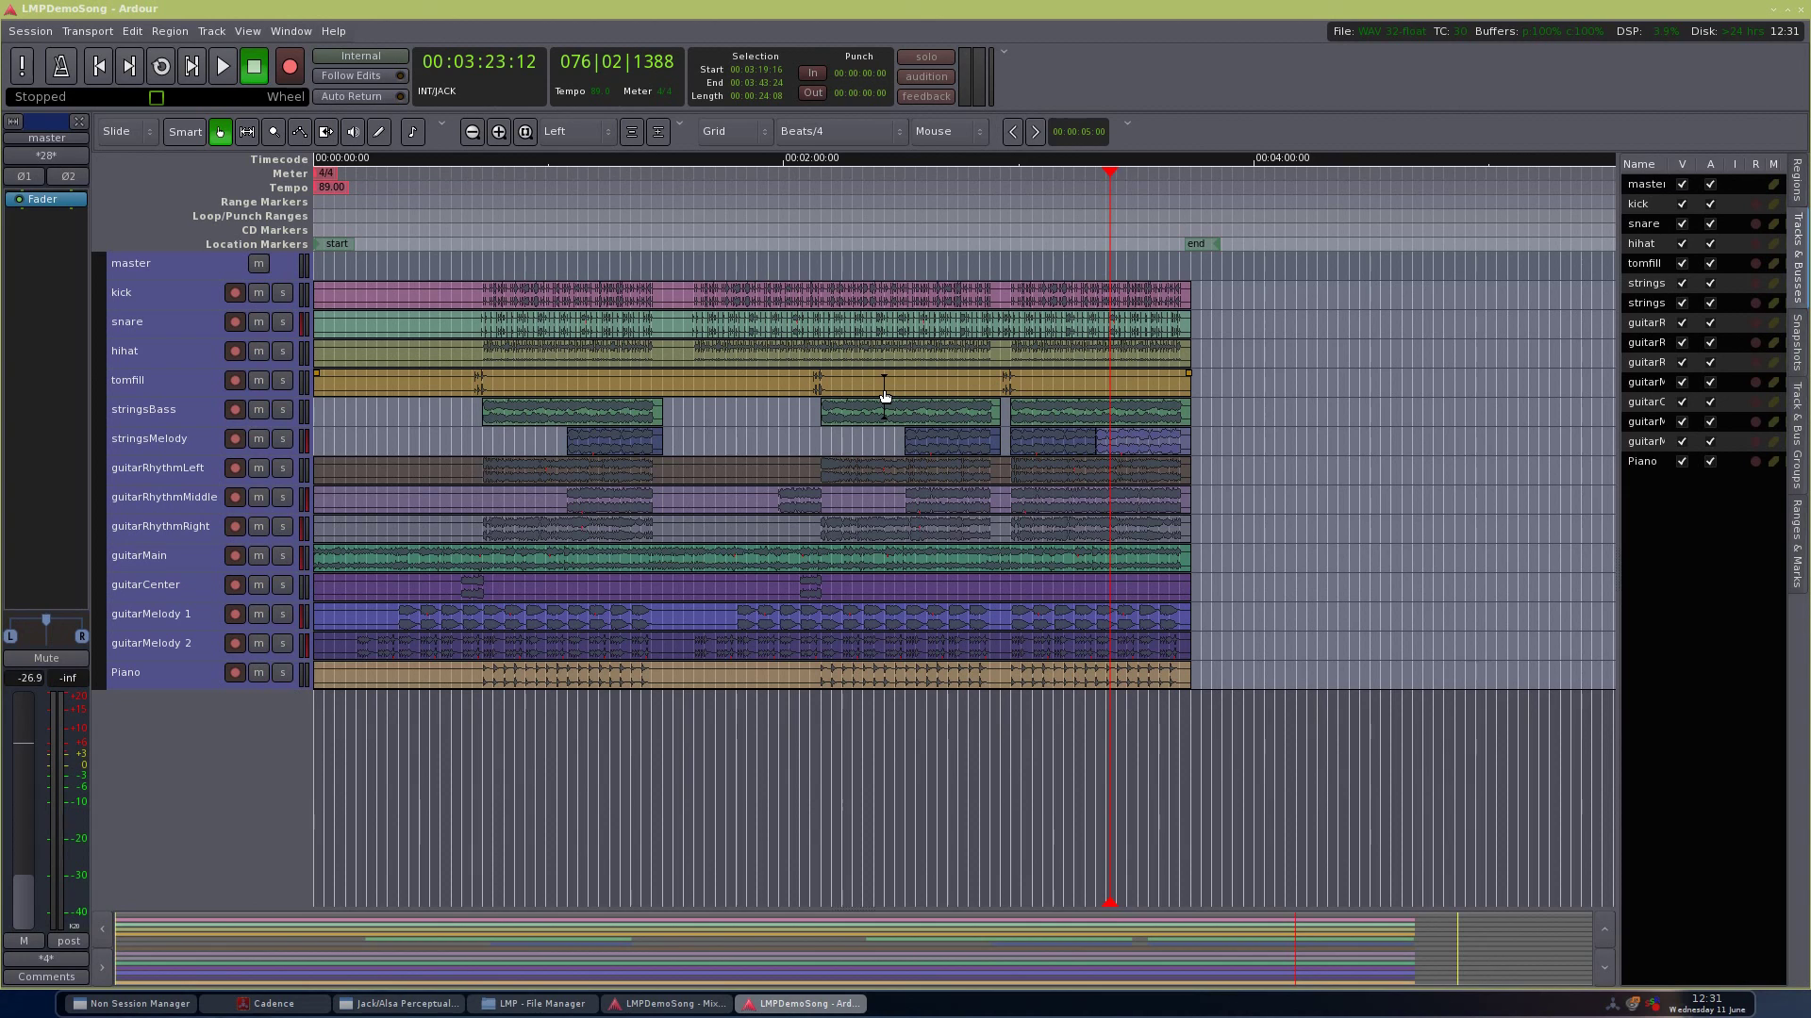
left_click(1088, 823)
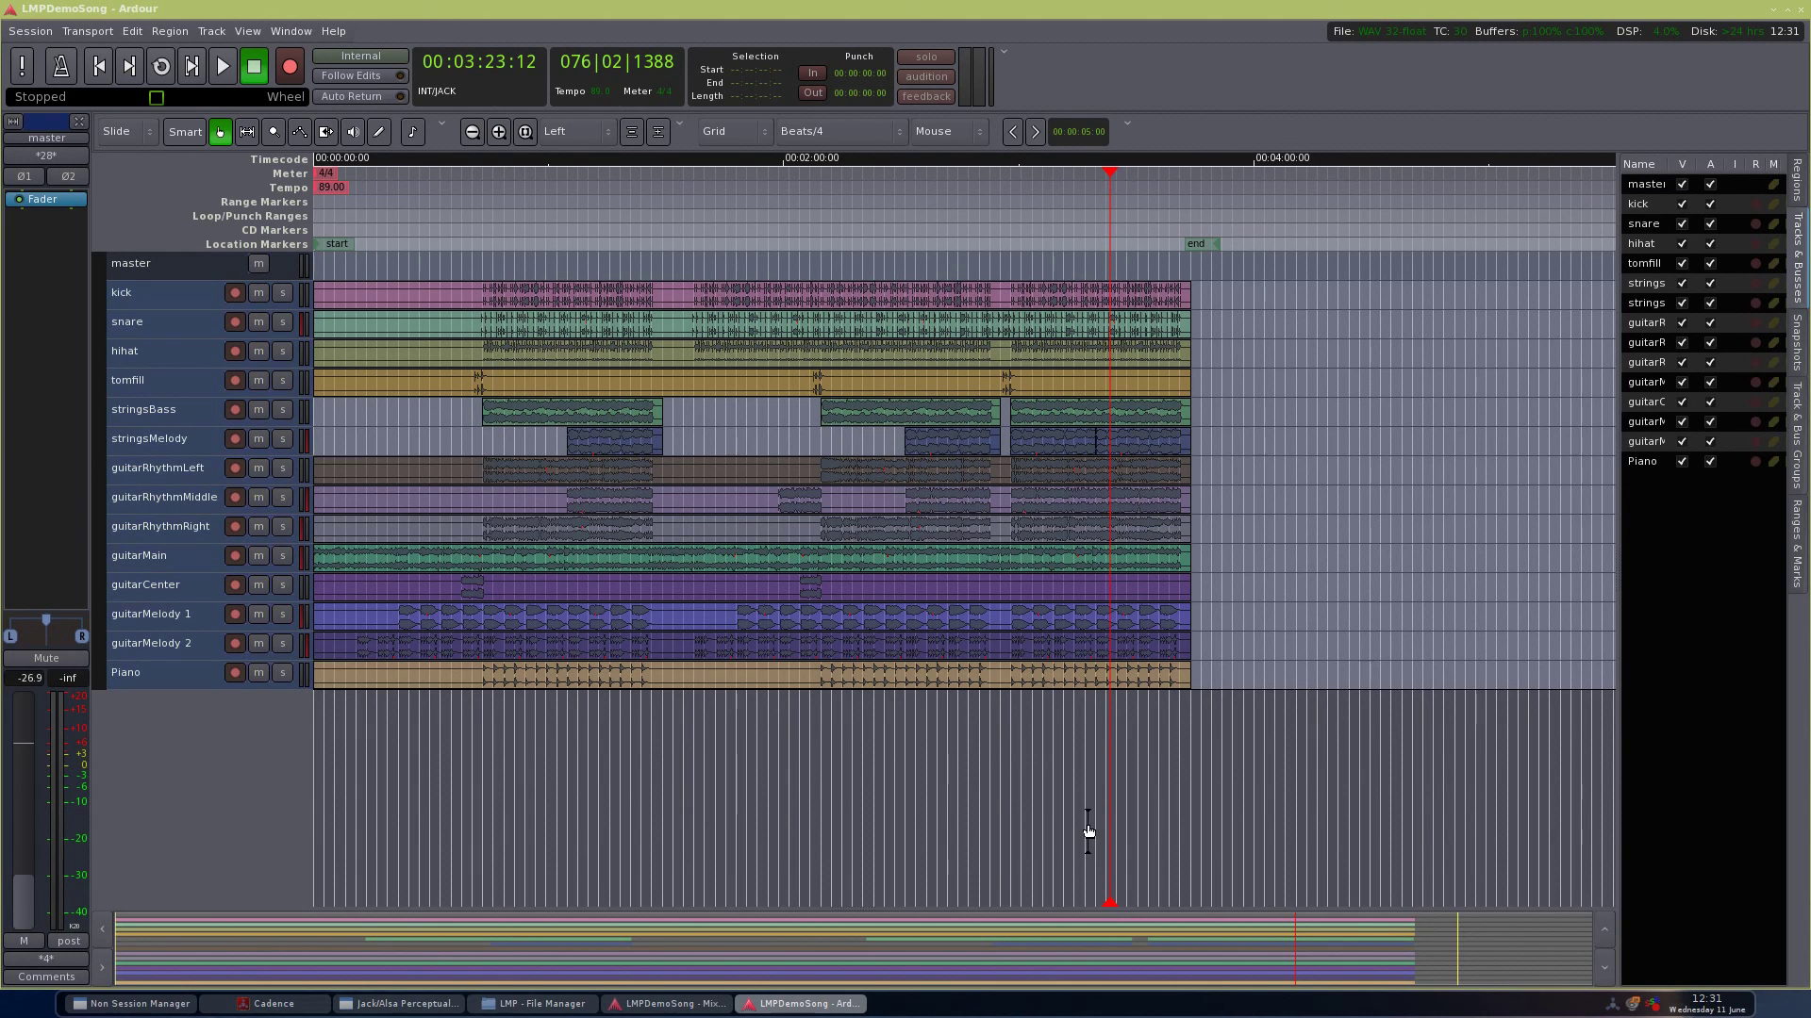